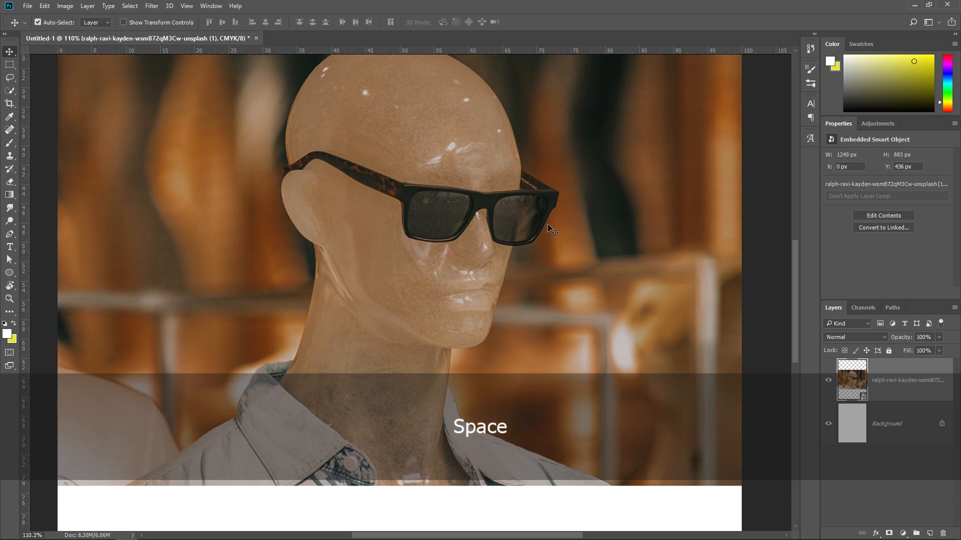
Step: Activate the standard Pen tool and set it to draw a path
left_click_drag(503, 331, 594, 298)
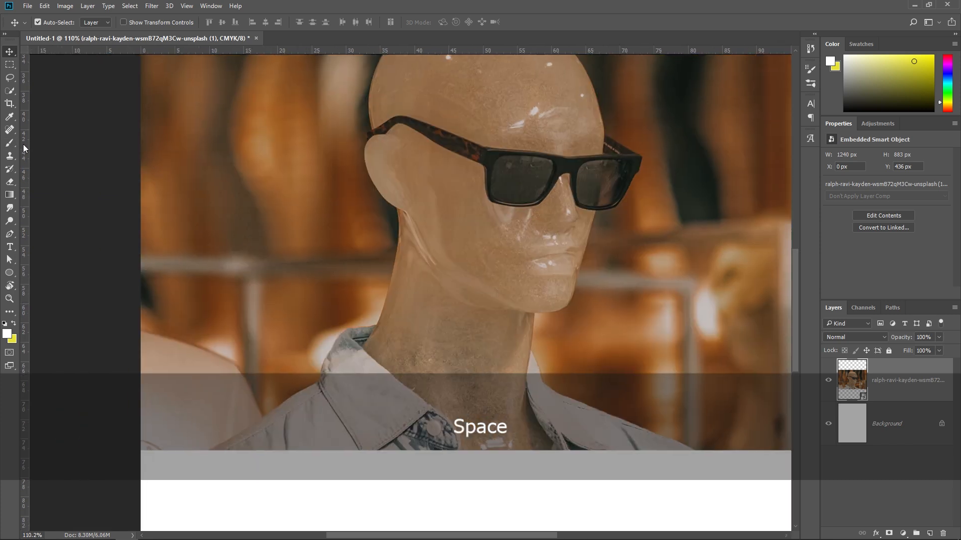
key("p")
key("bracketleft")
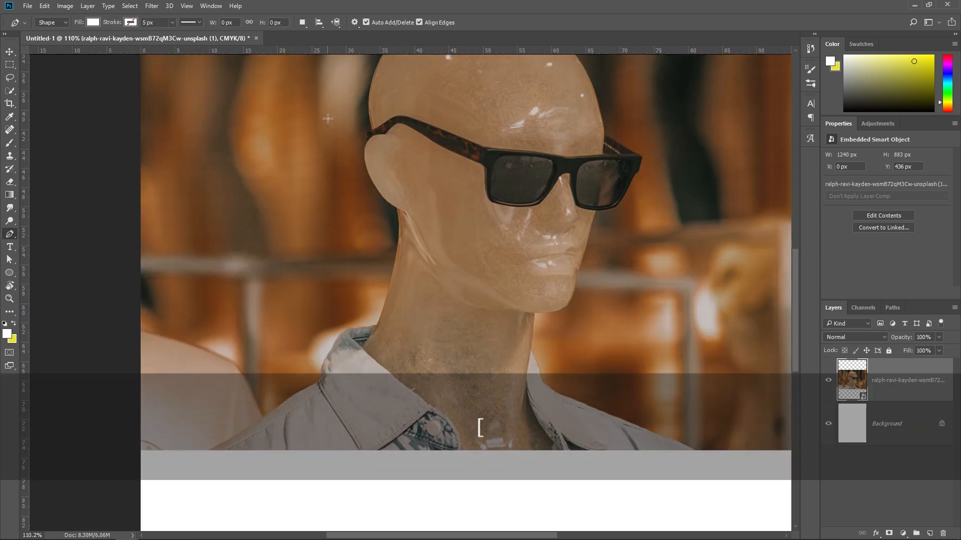
key("Caps_Lock")
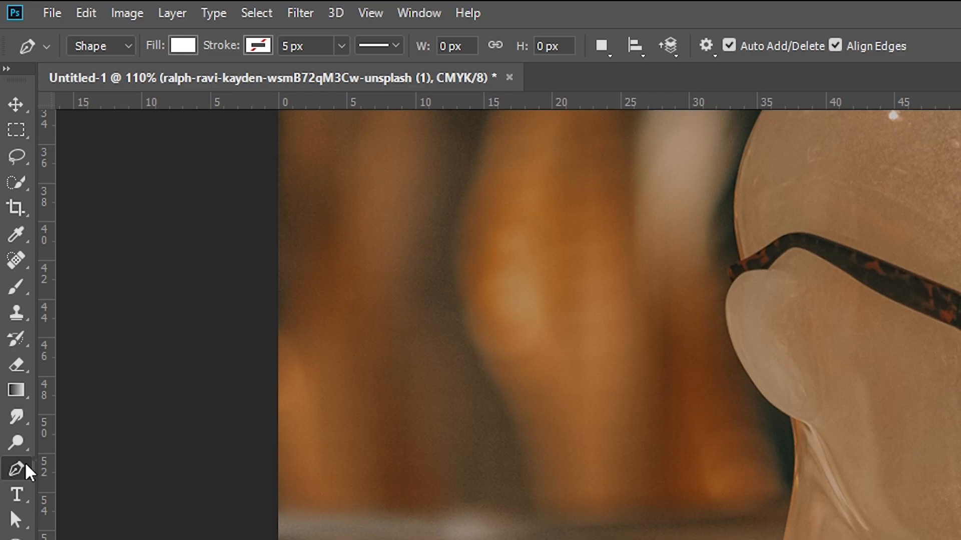
right_click(25, 461)
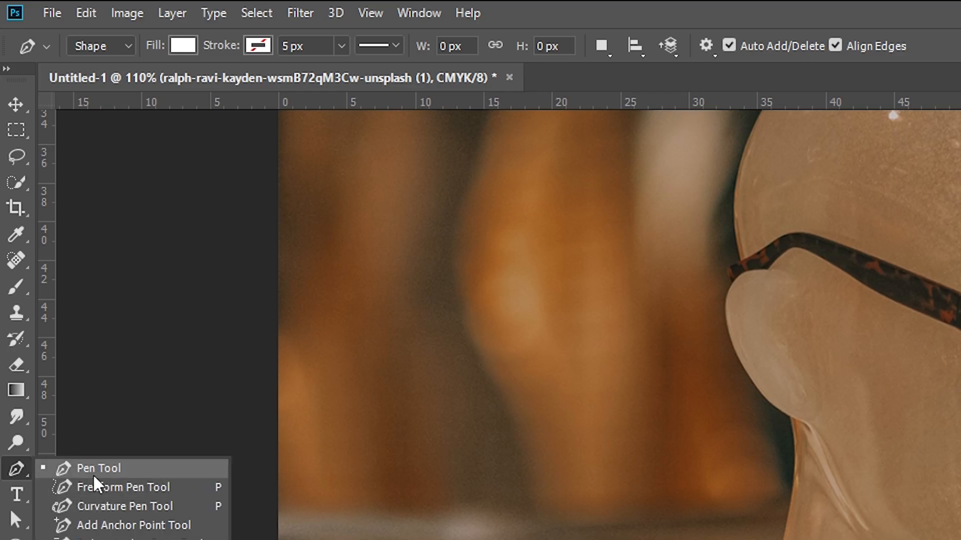
left_click(122, 44)
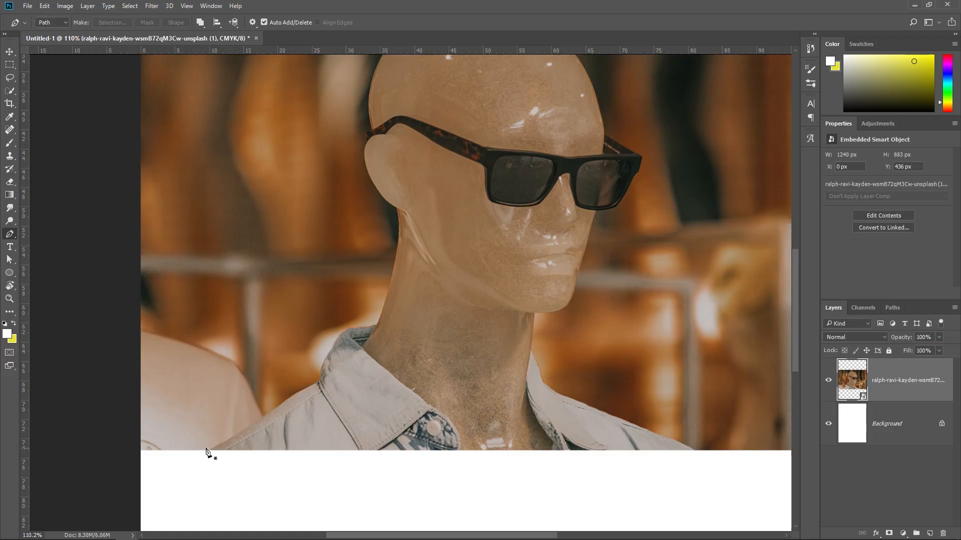
Step: Start the path at the photo's lower edge and trace the mannequin's left-hand shoulder up to the collar's base
left_click(205, 452)
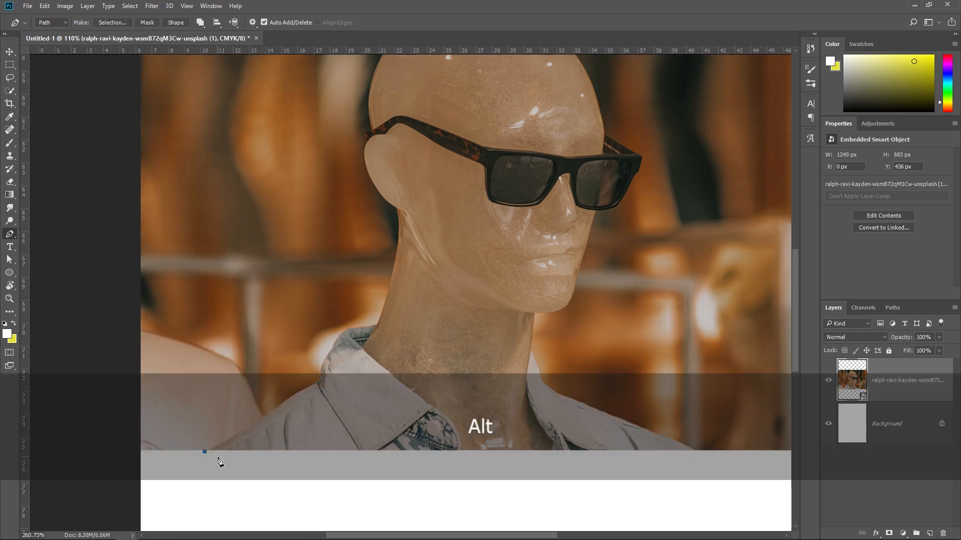
scroll(215, 455, "up", 5, "alt")
key("space")
left_click_drag(314, 394, 343, 399)
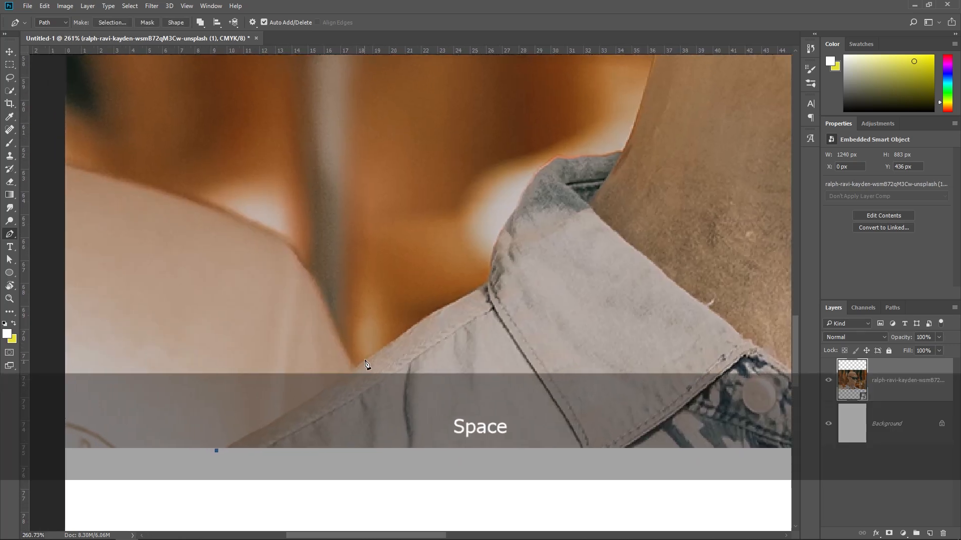
left_click_drag(394, 349, 429, 403)
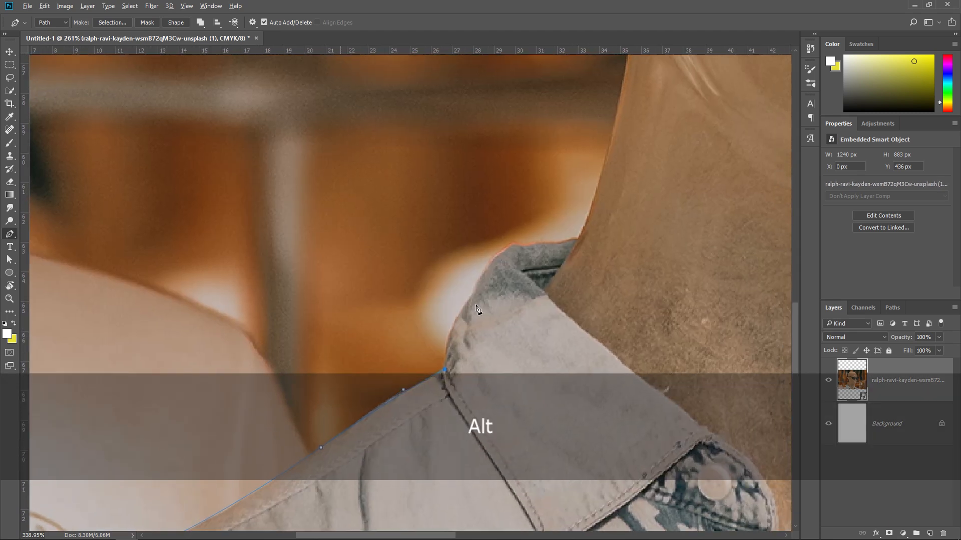
Step: Continue the path up the back of the shirt collar and along its upper edge to the neck
scroll(474, 302, "up", 4)
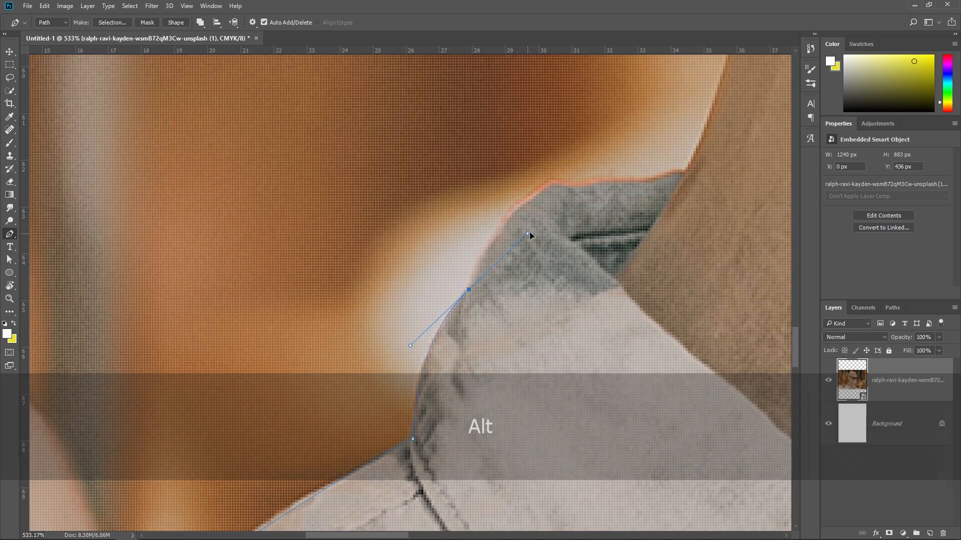
left_click(550, 184)
left_click(583, 186)
left_click(639, 183)
left_click(685, 173)
left_click_drag(685, 173, 457, 366)
Step: Trace the back of the neck upward from the collar to the earlobe
scroll(457, 366, "down", 3)
left_click_drag(524, 138, 543, 74)
left_click_drag(542, 82, 528, 393)
left_click(520, 290)
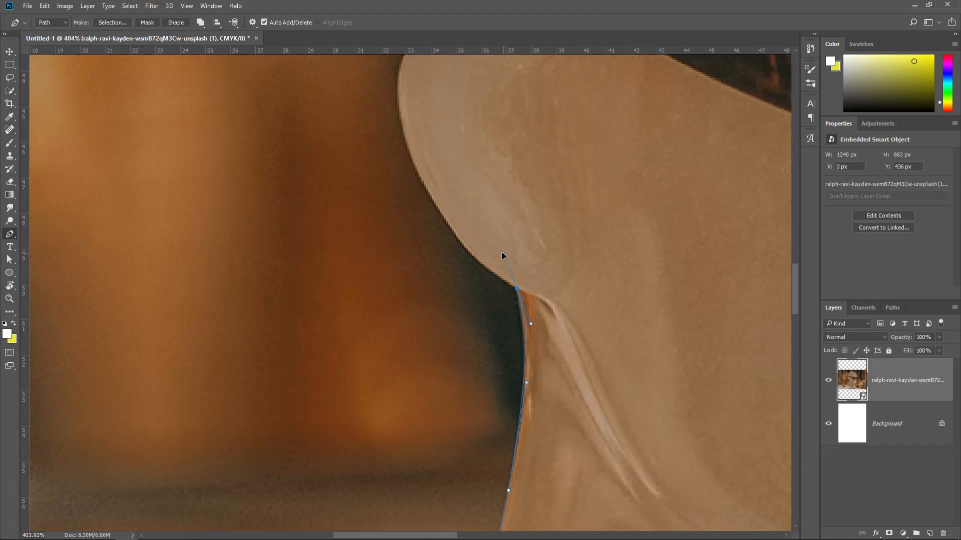
Step: Trace the outer curve of the ear and the tip of the sunglasses' near arm
left_click_drag(502, 253, 521, 363)
left_click_drag(456, 314, 425, 259)
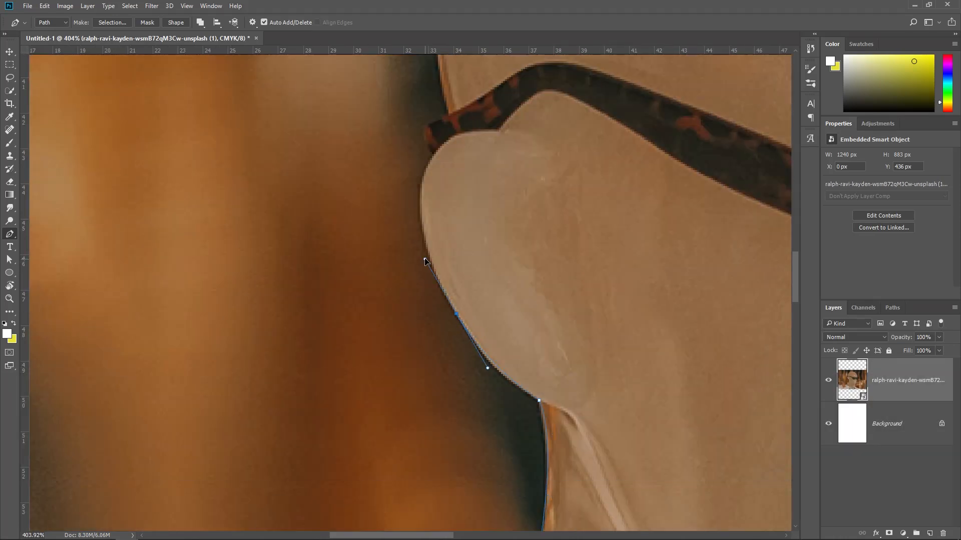
left_click_drag(435, 156, 447, 245)
left_click(434, 156, "alt")
left_click_drag(436, 224, 417, 411)
left_click(458, 204, "alt")
Step: Continue the path around the back and top of the bald head and down the forehead
left_click_drag(453, 142, 255, 318)
left_click_drag(514, 215, 787, 254)
left_click_drag(780, 260, 286, 75)
left_click_drag(434, 337, 455, 398)
left_click_drag(416, 291, 470, 390)
left_click_drag(348, 169, 330, 169)
left_click_drag(374, 298, 358, 200)
left_click_drag(450, 277, 453, 256)
left_click_drag(505, 391, 457, 198)
Step: Trace the sunglasses' far arm to the frame's outer upper corner, replacing the misplaced anchor points there
left_click(465, 296)
left_click(469, 326)
left_click_drag(490, 341, 386, 194)
left_click_drag(489, 249, 497, 253)
scroll(498, 267, "up", 1)
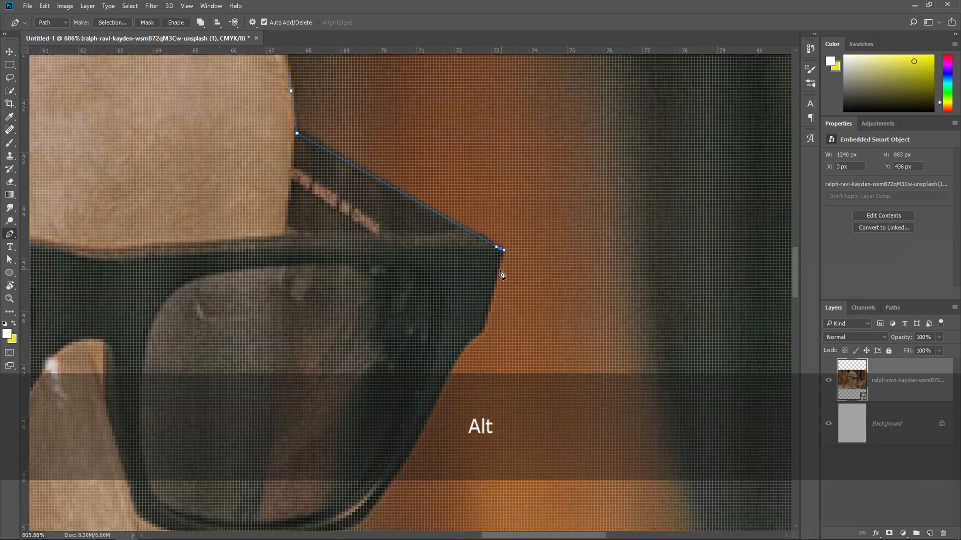
key("ctrl+z")
key("ctrl+alt+z")
left_click(482, 236)
left_click(503, 249)
Step: Trace the frame's outer edge and the underside of the far lens to the cheek
left_click_drag(499, 292, 504, 202)
left_click(496, 208)
left_click_drag(487, 241, 483, 243)
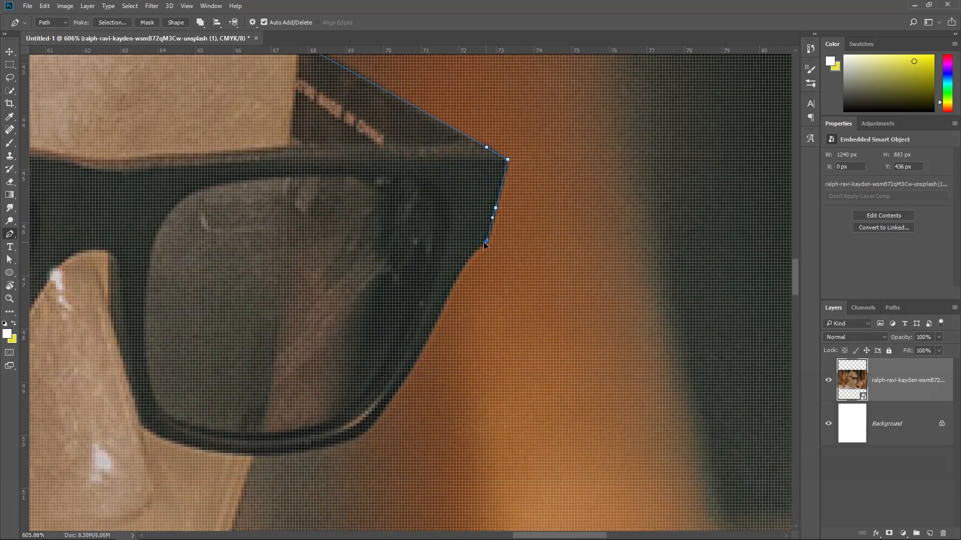
left_click_drag(447, 296, 435, 325)
left_click_drag(417, 314, 530, 117)
left_click_drag(477, 241, 410, 265)
key("ctrl+z")
left_click_drag(410, 268, 559, 96)
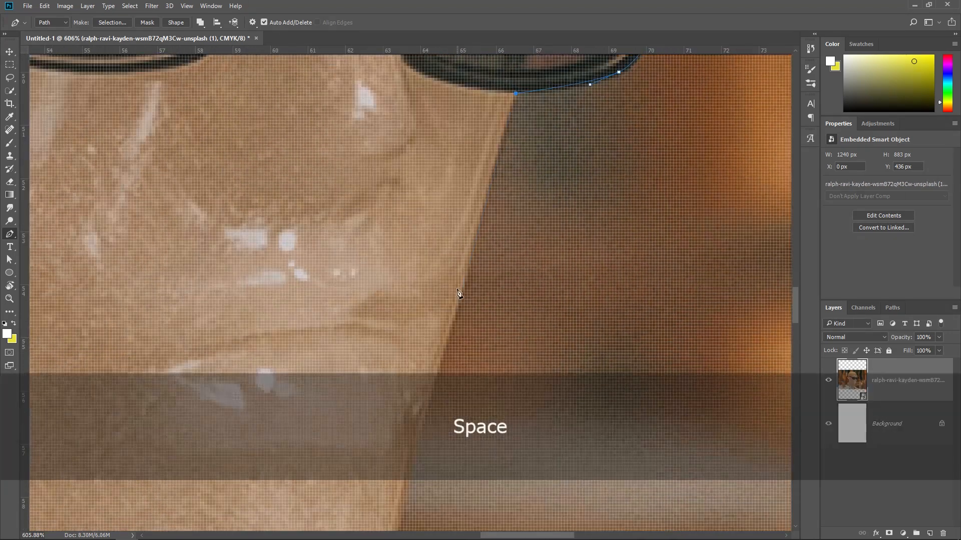
Step: Trace the face profile past the lips, around the chin and down the front of the neck
left_click_drag(459, 288, 446, 331)
left_click_drag(463, 258, 494, 1)
left_click_drag(446, 172, 429, 272)
left_click_drag(449, 234, 605, 20)
left_click_drag(474, 169, 445, 49)
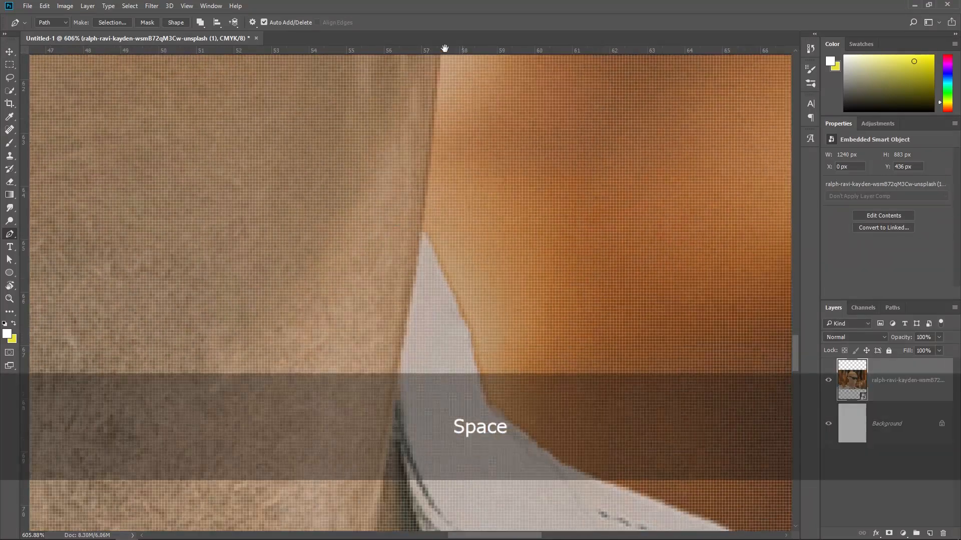
Step: Trace the outer edge of the right-hand shirt collar from the neck toward the shoulder
left_click_drag(466, 240, 402, 88)
left_click_drag(394, 160, 403, 187)
left_click_drag(425, 257, 431, 264)
Step: Trace the right-hand shoulder down to the photo's lower edge
left_click_drag(541, 336, 381, 292)
key("ctrl+z")
left_click_drag(351, 260, 121, 99)
left_click_drag(500, 261, 568, 289)
left_click_drag(607, 305, 201, 148)
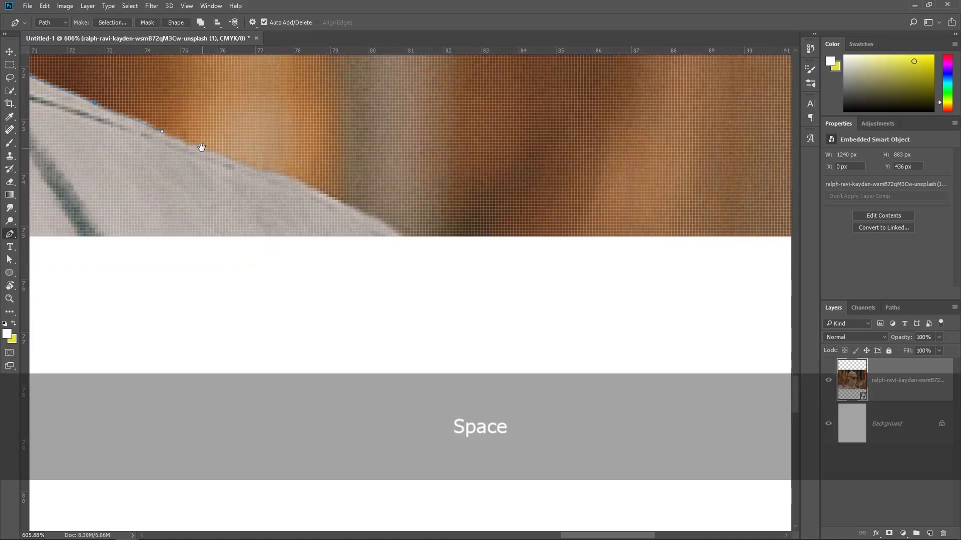
left_click_drag(401, 236, 436, 258)
Step: Close the path along the photo's lower edge at its starting anchor point
key("alt")
scroll(437, 260, "down", 5)
key("space")
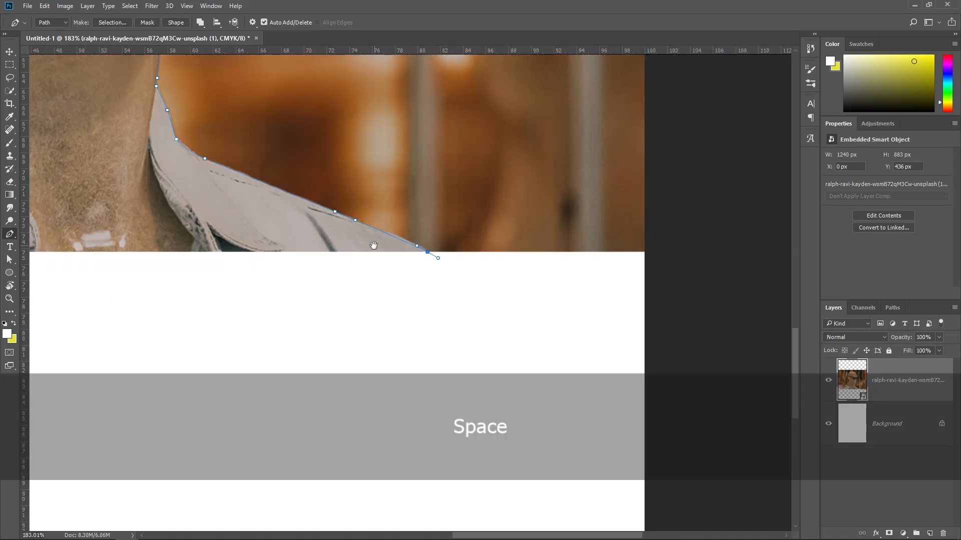
left_click_drag(374, 246, 703, 256)
scroll(762, 268, "down", 2)
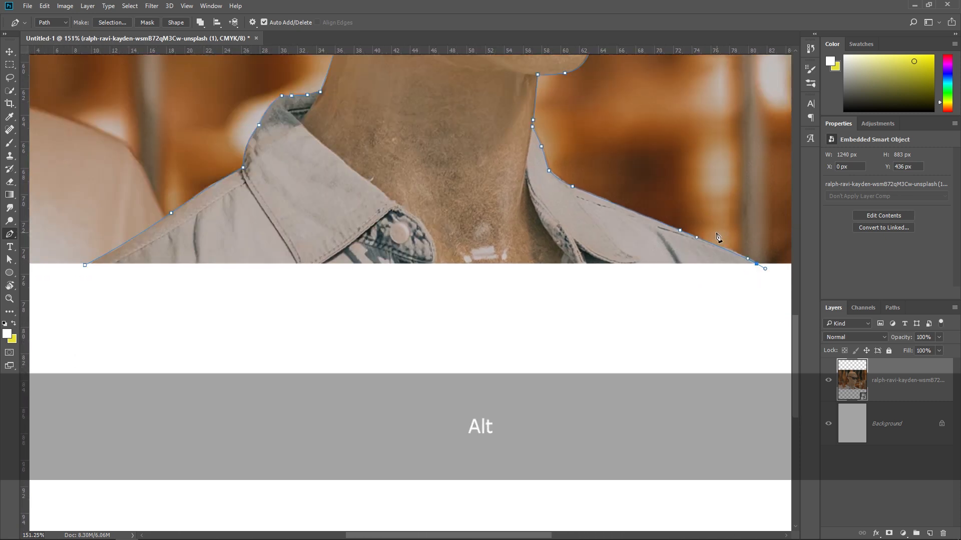
key("space")
left_click_drag(226, 256, 254, 268)
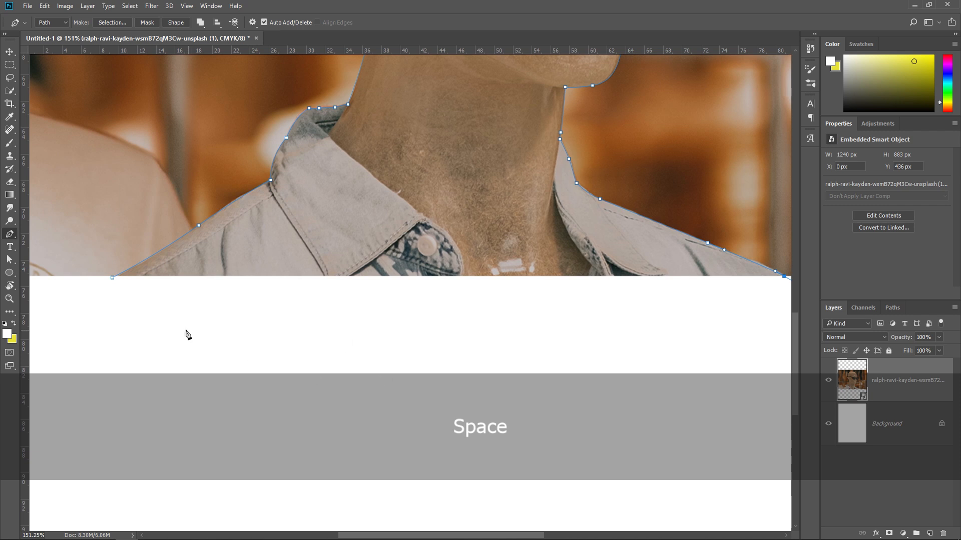
left_click_drag(534, 323, 510, 318)
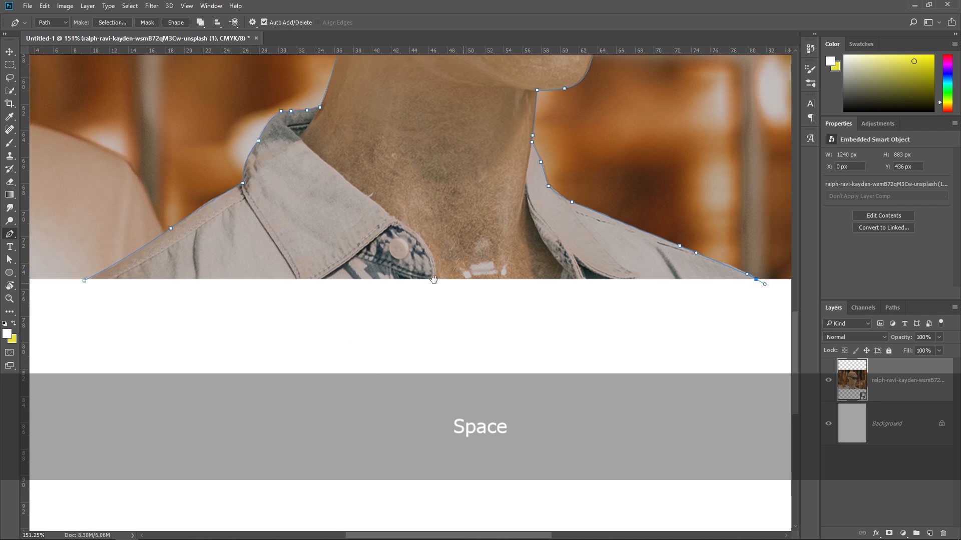
left_click_drag(222, 251, 254, 254)
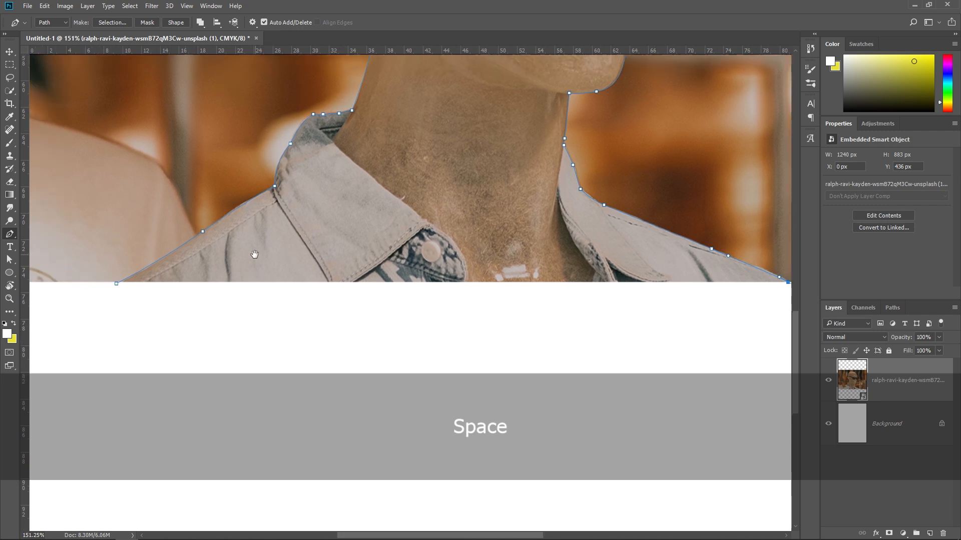
left_click(116, 284)
Step: Convert the closed path into a new anti-aliased selection with a 0-pixel feather radius
key("space")
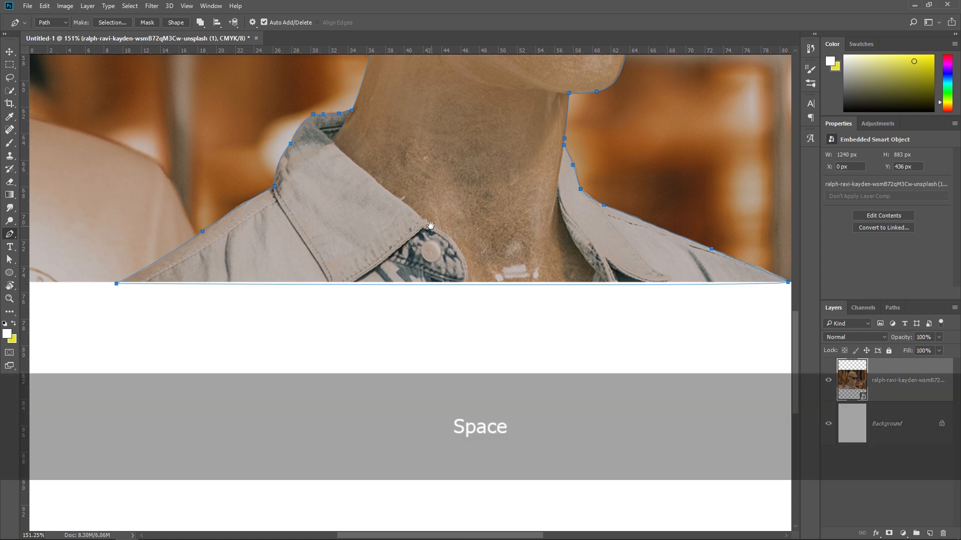
left_click_drag(431, 225, 395, 284)
right_click(401, 208)
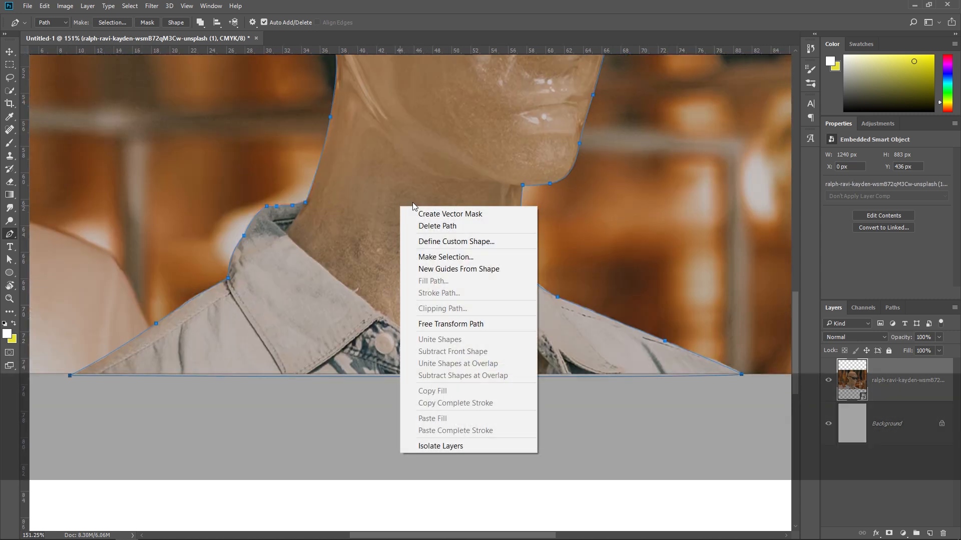
left_click(479, 261)
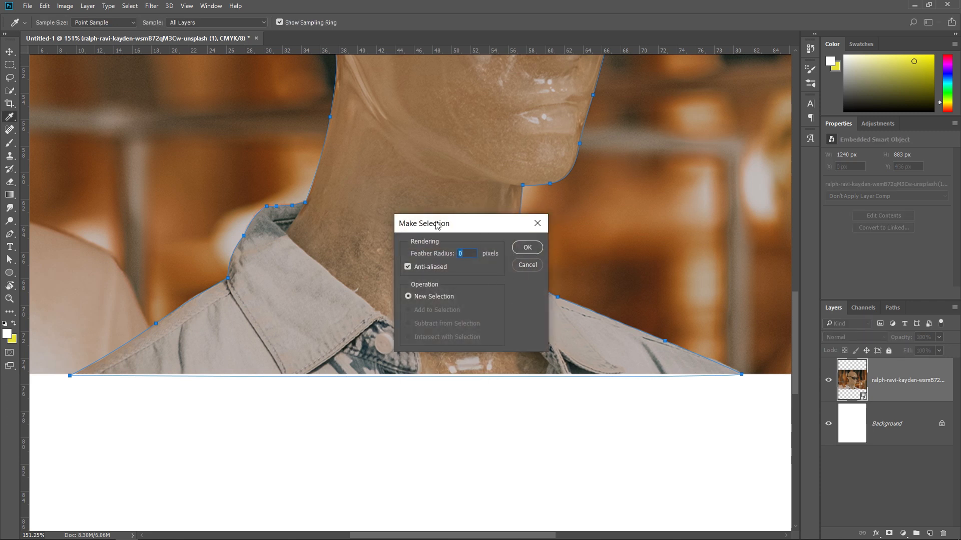
left_click(536, 247)
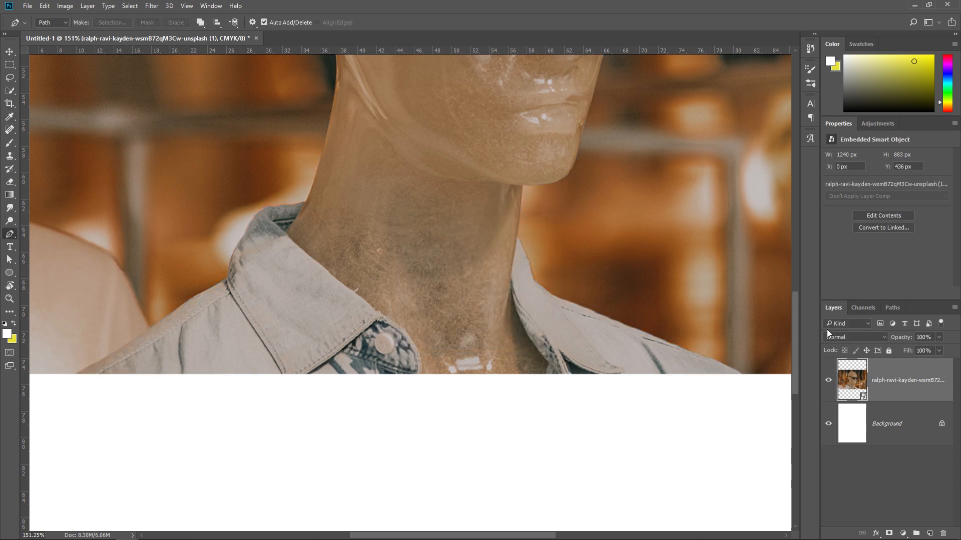
Step: Mask the photo layer with the selection so only the mannequin remains, and fit the whole document in view
key("v")
left_click_drag(480, 189, 468, 323)
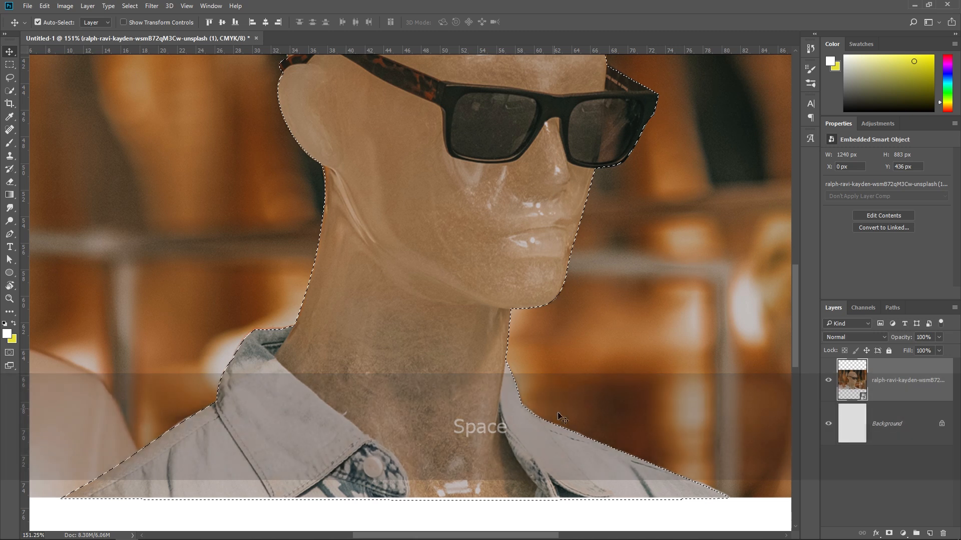
left_click(889, 534)
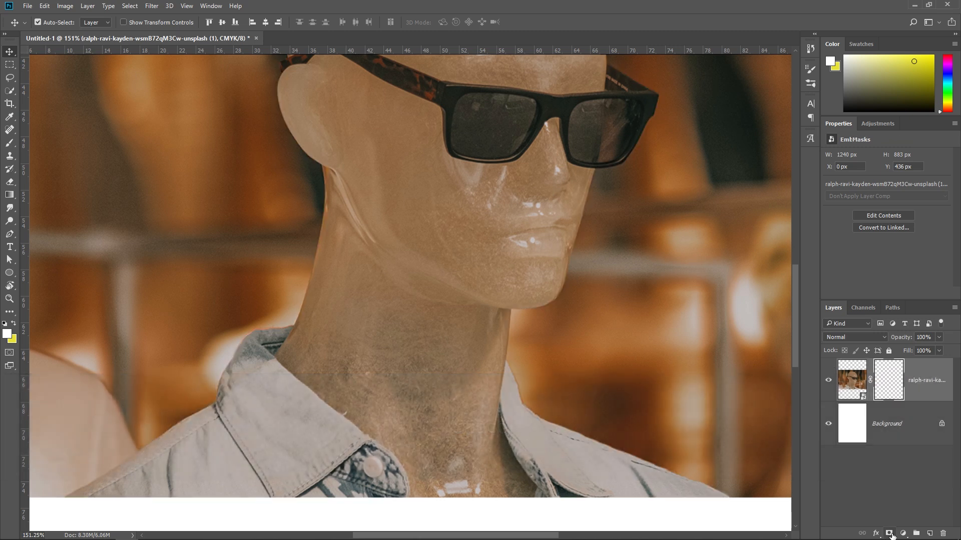
key("ctrl+0")
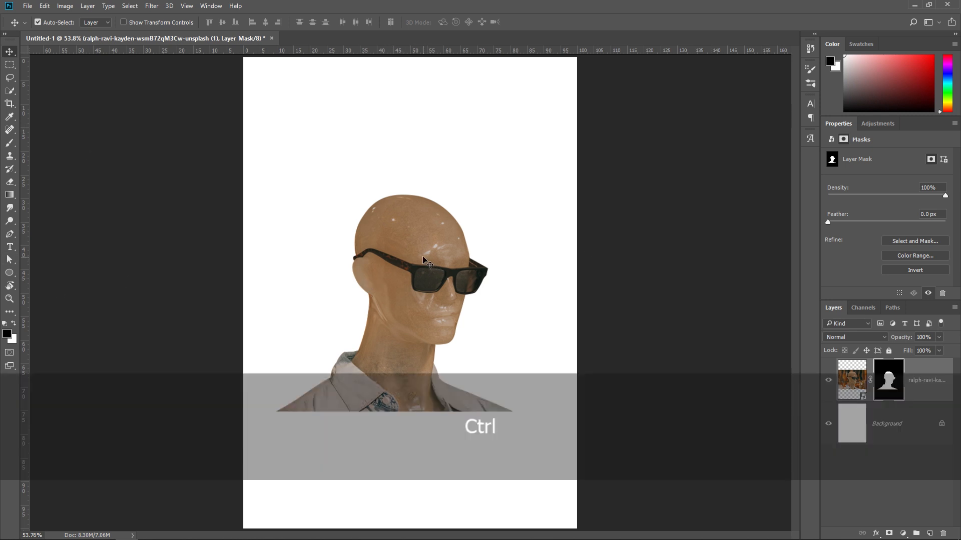
Step: Scale the masked mannequin to about 79.4% and place it right of the canvas centre
key("ctrl+t")
left_click_drag(245, 175, 324, 208)
left_click(473, 22)
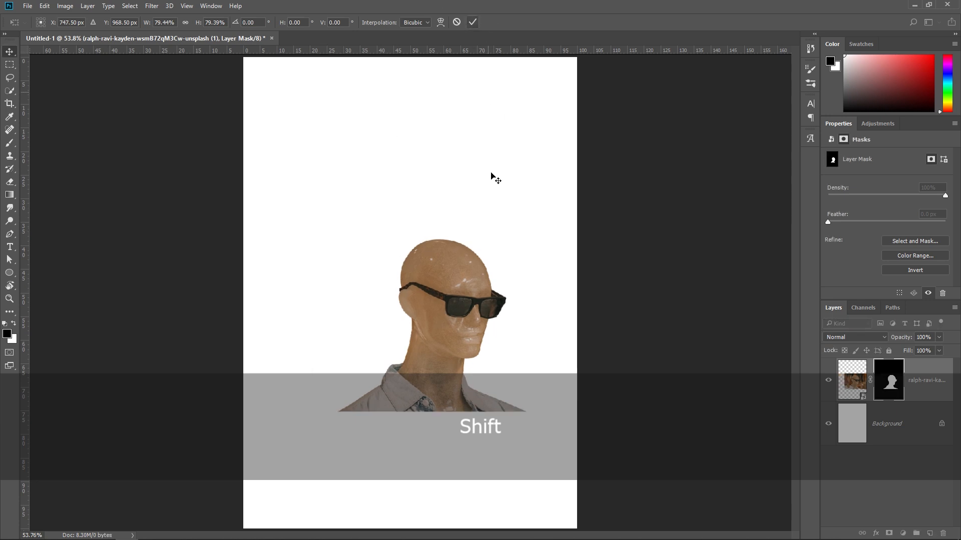
Step: Draw a white rectangle of about 681 × 955 px over the mannequin with the Rectangle tool
left_click(11, 274)
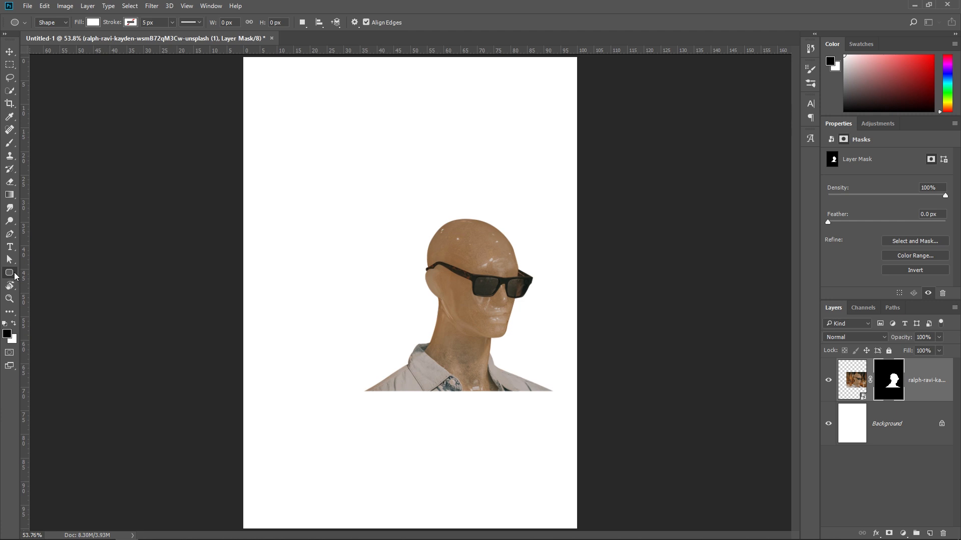
left_click(15, 276)
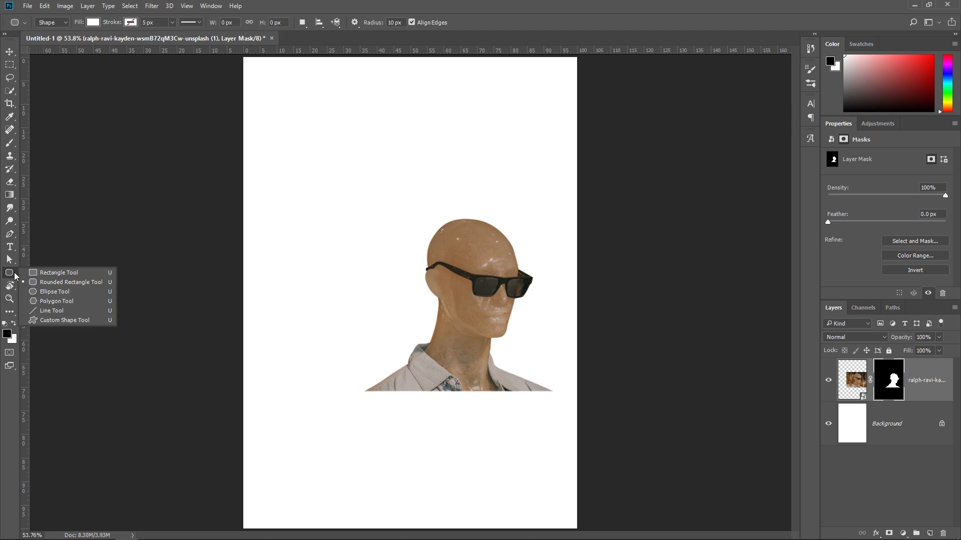
left_click(55, 273)
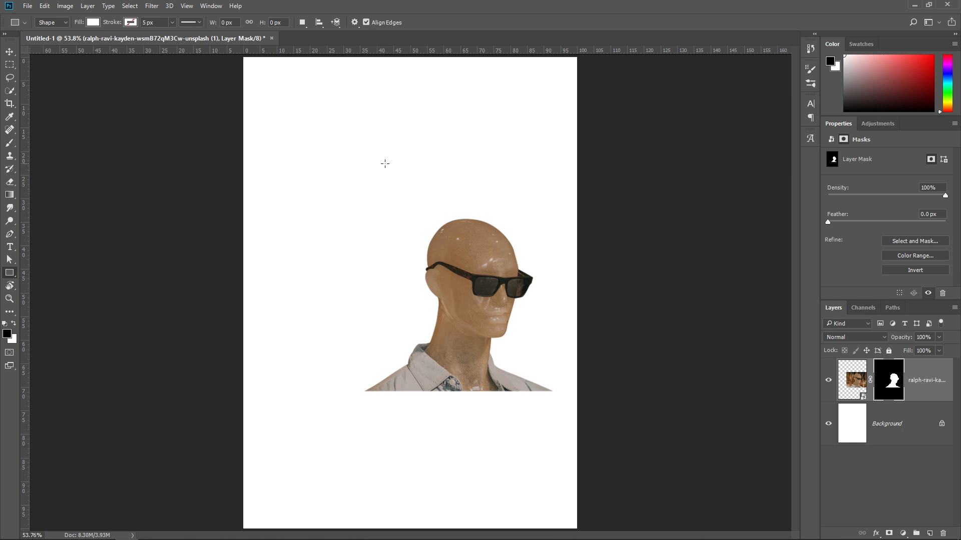
left_click_drag(393, 160, 555, 416)
key("v")
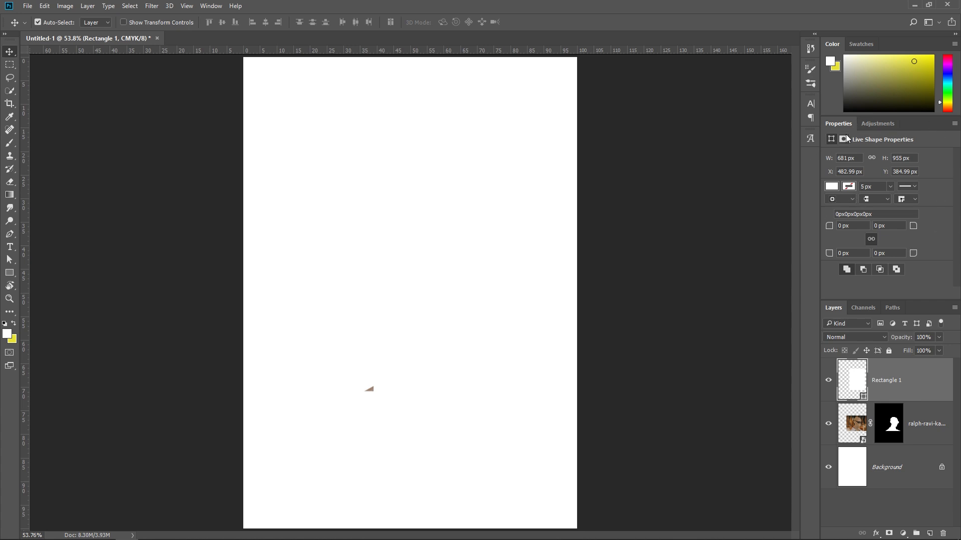
left_click(830, 187)
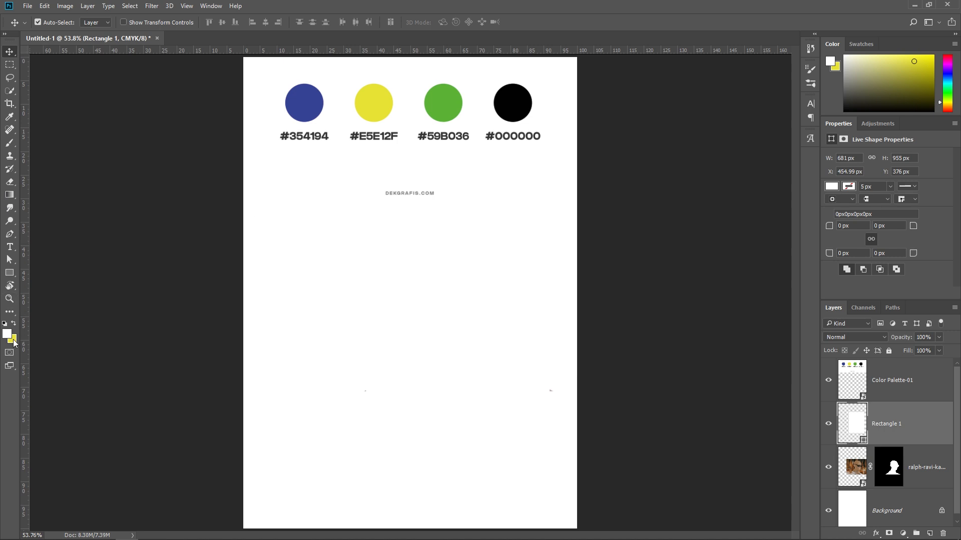
left_click(7, 334)
left_click(869, 158)
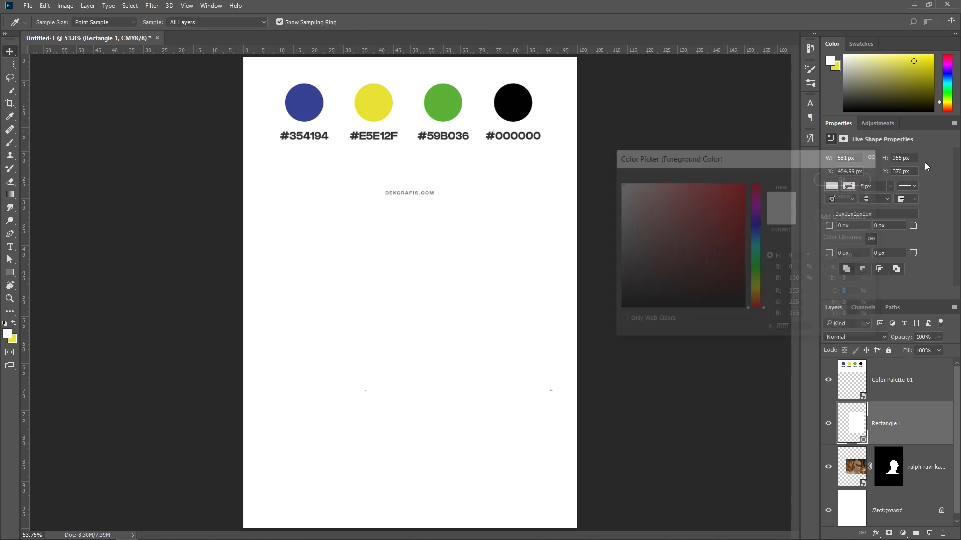
Step: Fill the white rectangle with the palette's blue, #354394
left_click(835, 188)
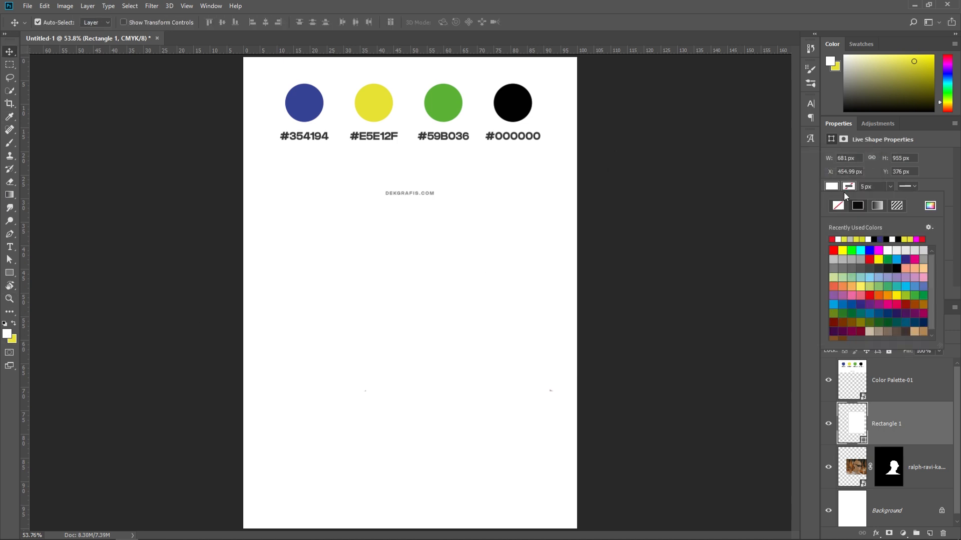
left_click(929, 205)
left_click(316, 102)
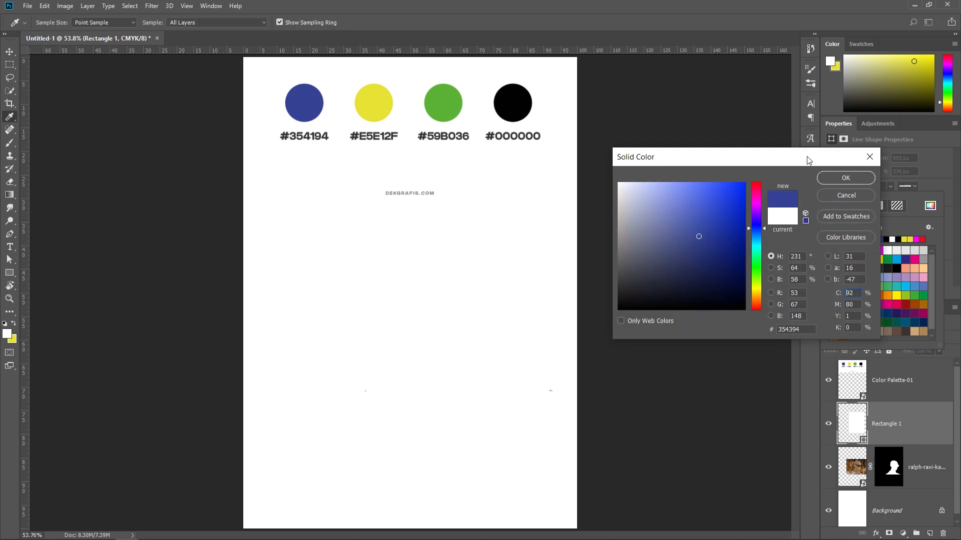
left_click(856, 179)
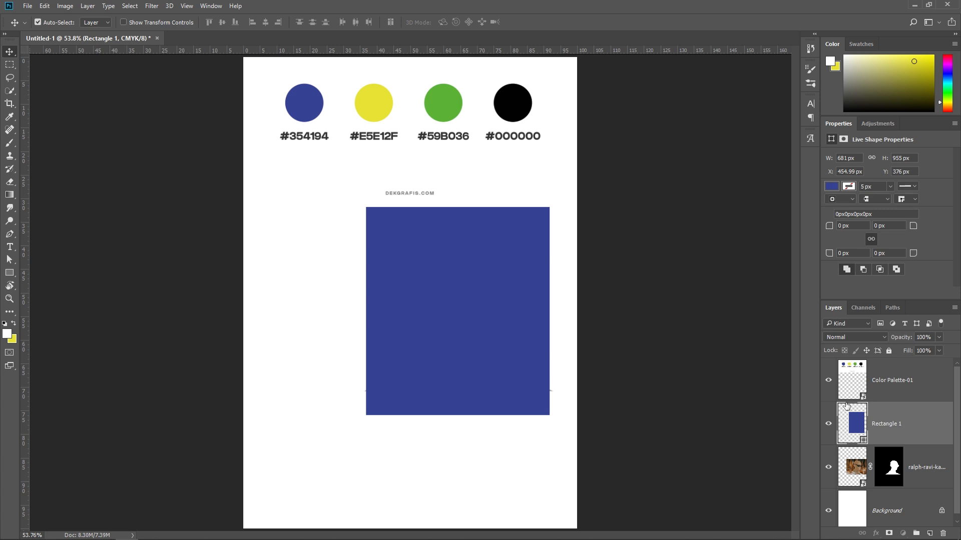
Step: Place the rectangle layer beneath the mannequin layer and lower the mannequin until its base meets the rectangle's bottom edge
left_click_drag(888, 433, 884, 488)
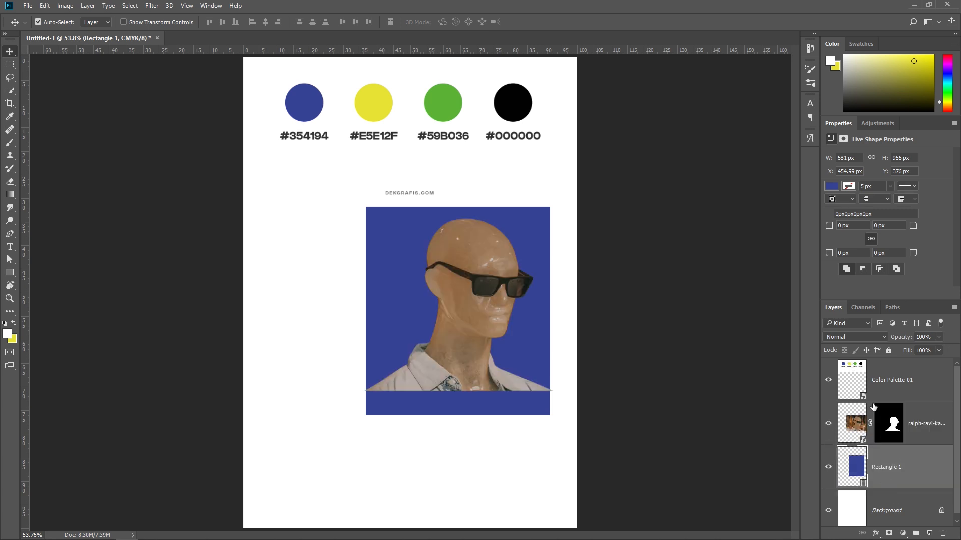
left_click_drag(429, 358, 444, 386)
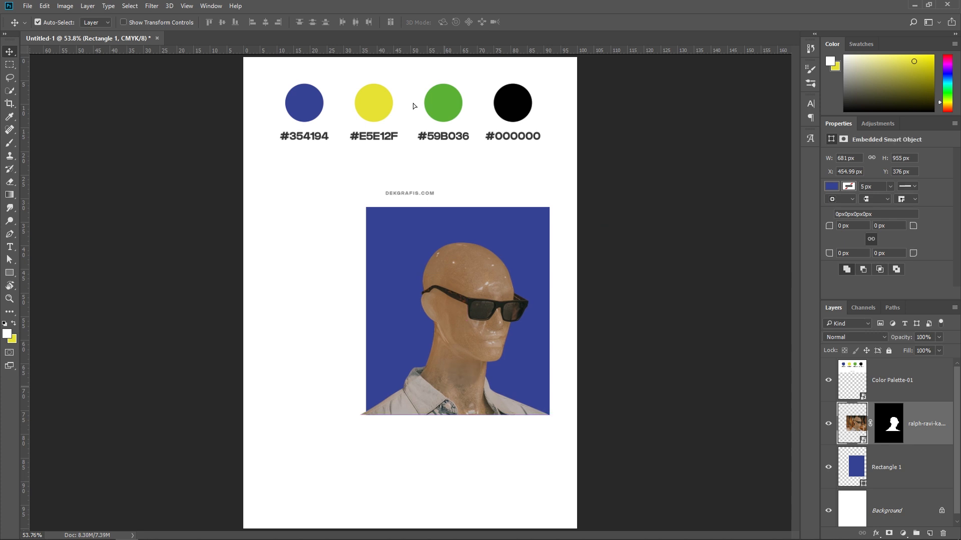
Step: Shift the colour palette up to Y -168 px and hide its layer, with the whole document in view
left_click_drag(455, 171, 456, 163)
left_click(829, 381)
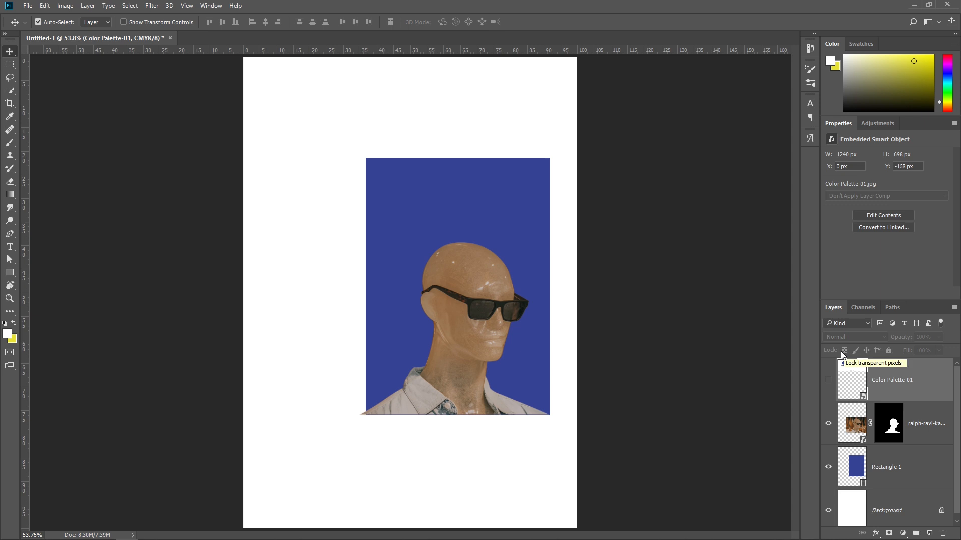
key("ctrl+0")
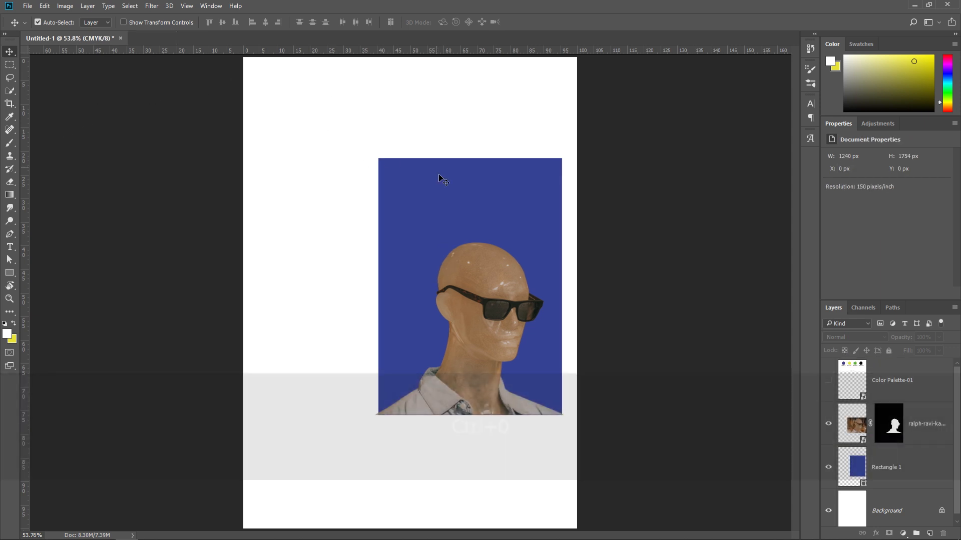
left_click(440, 176)
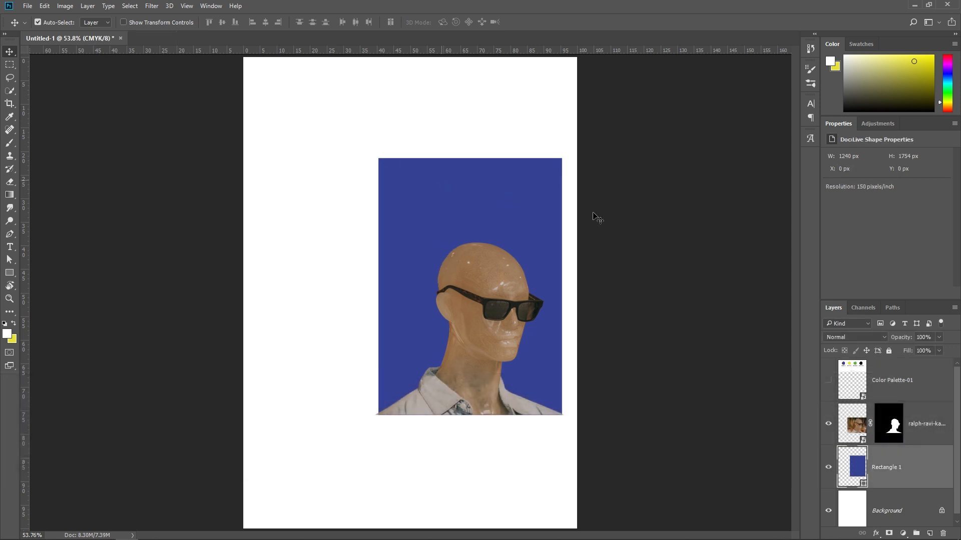
key("ctrl+j")
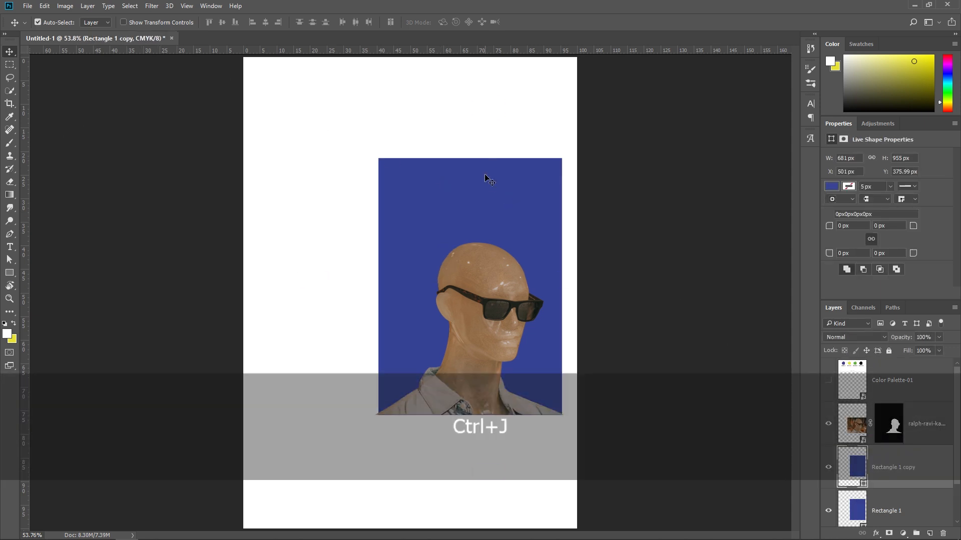
left_click_drag(484, 176, 369, 186)
key("Delete")
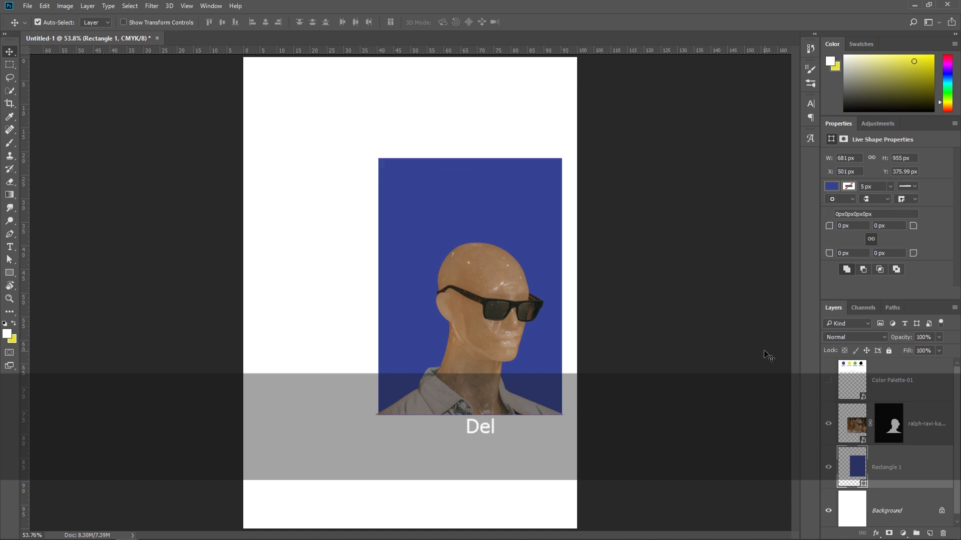
Step: Duplicate the blue rectangle, place the copy left of the original and narrow it so a slim white gap separates them
key("ctrl+j")
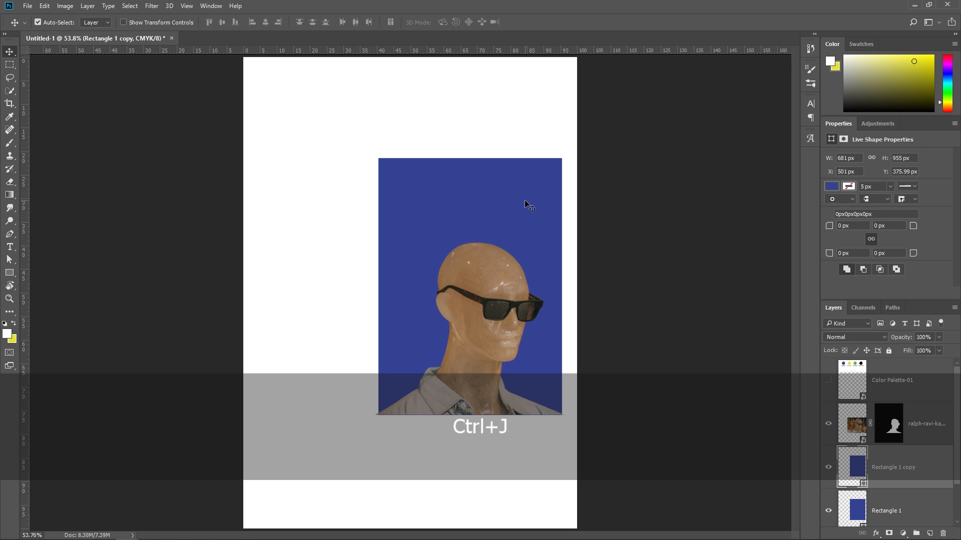
left_click_drag(524, 201, 419, 195)
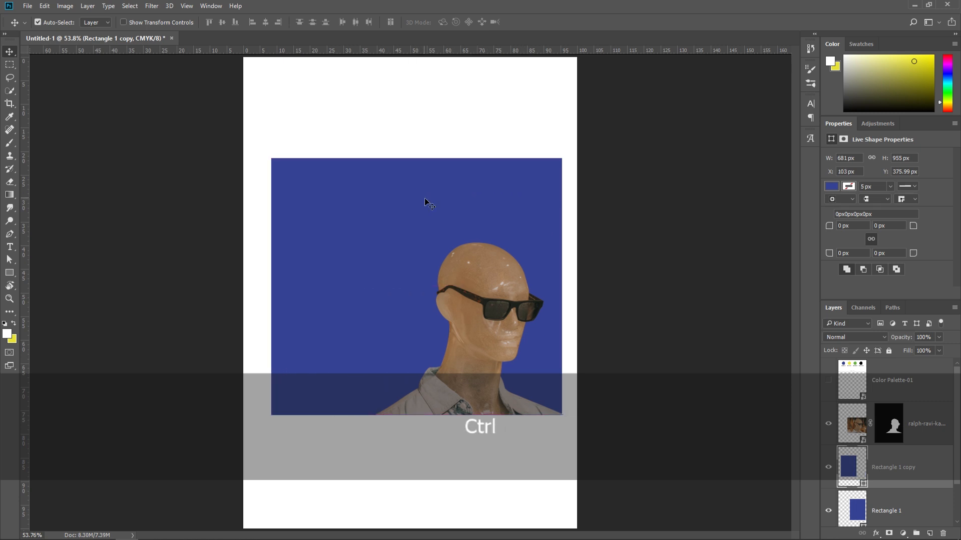
key("ctrl+t")
left_click_drag(454, 287, 365, 244)
left_click_drag(265, 293, 260, 286)
key("ctrl+0")
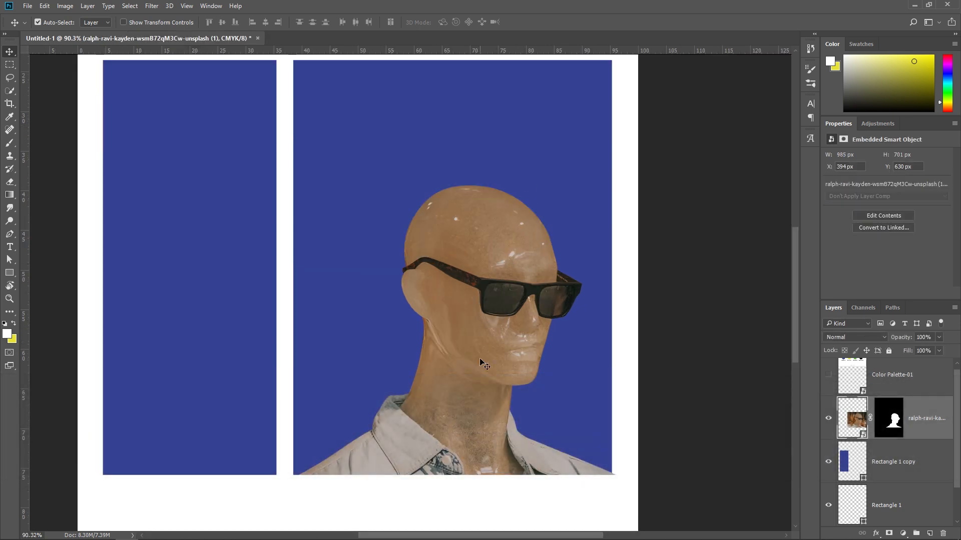
Step: Add a Gradient Map adjustment layer directly above the mannequin layer
left_click(828, 418)
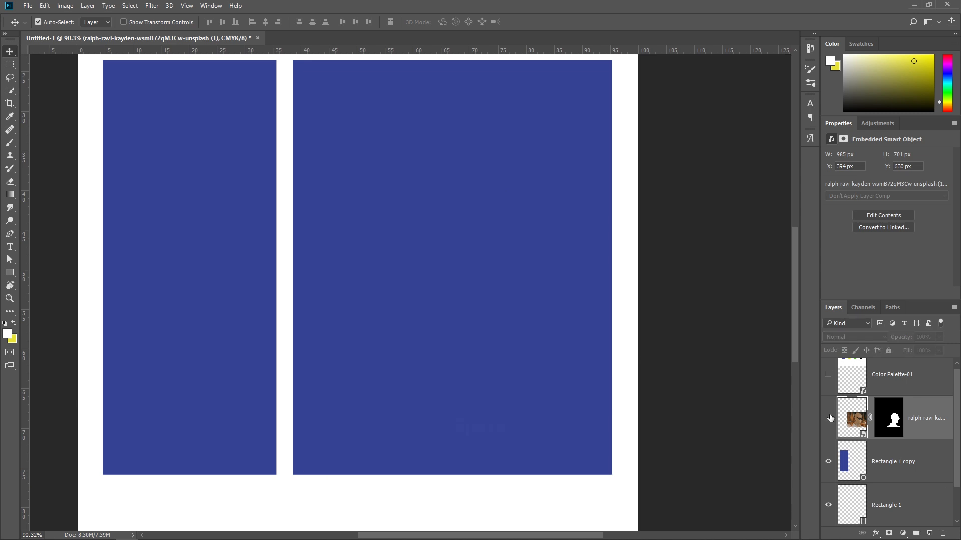
left_click(828, 418)
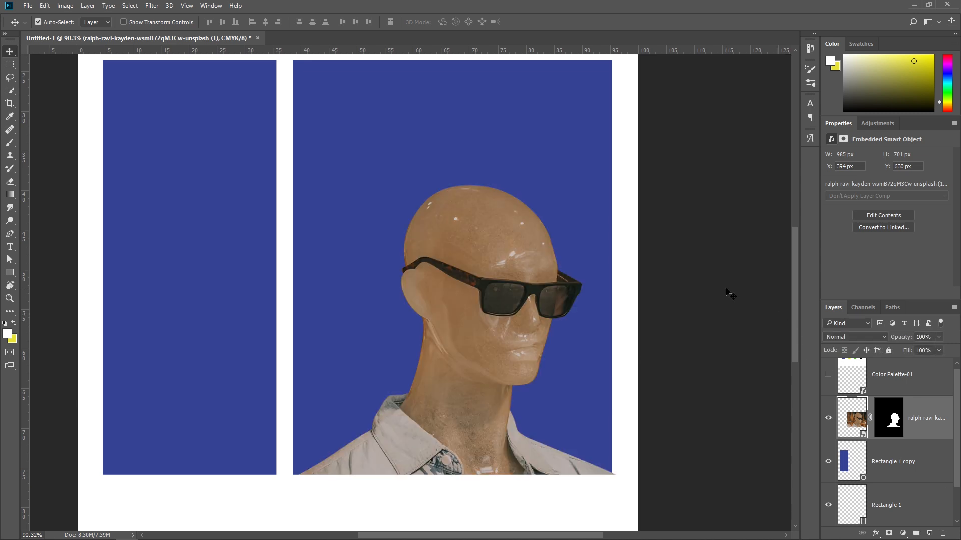
left_click(903, 533)
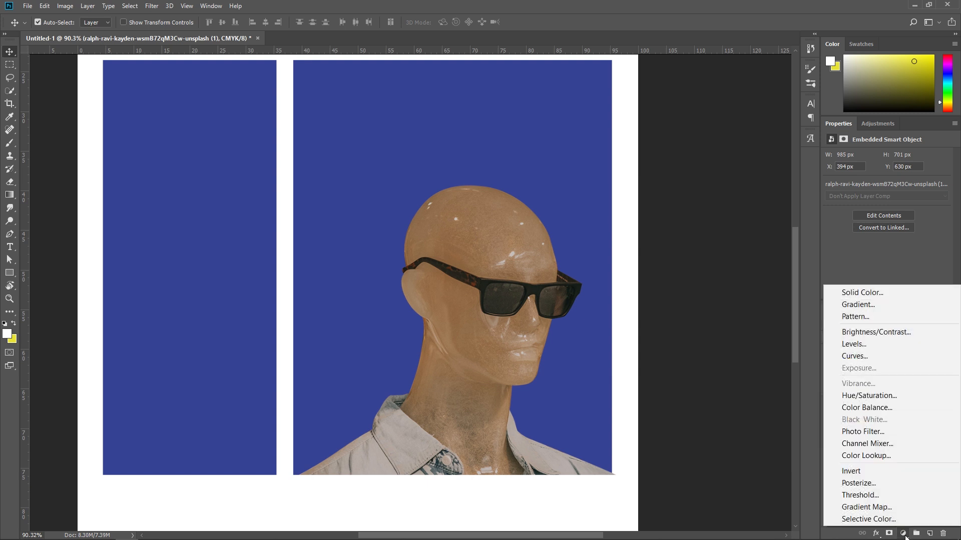
left_click(896, 506)
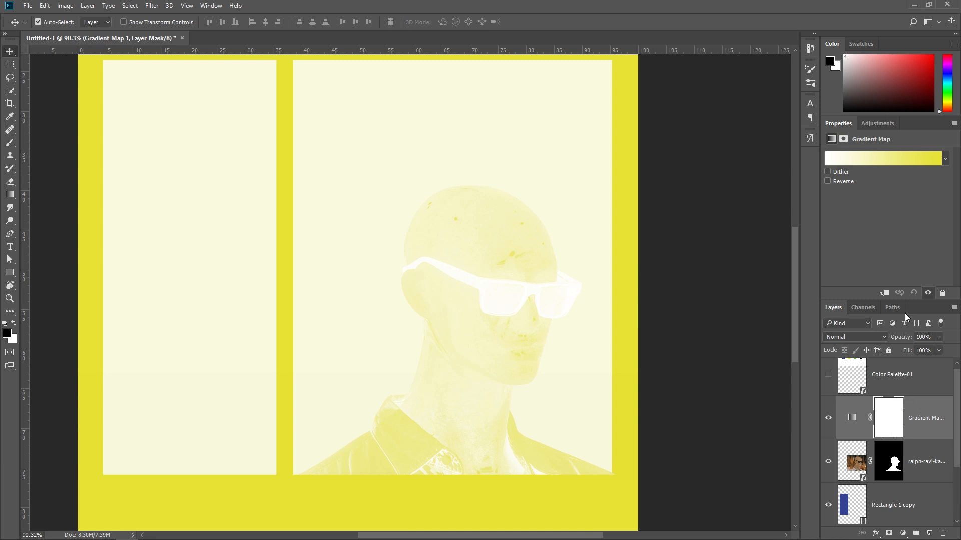
key("ctrl+0")
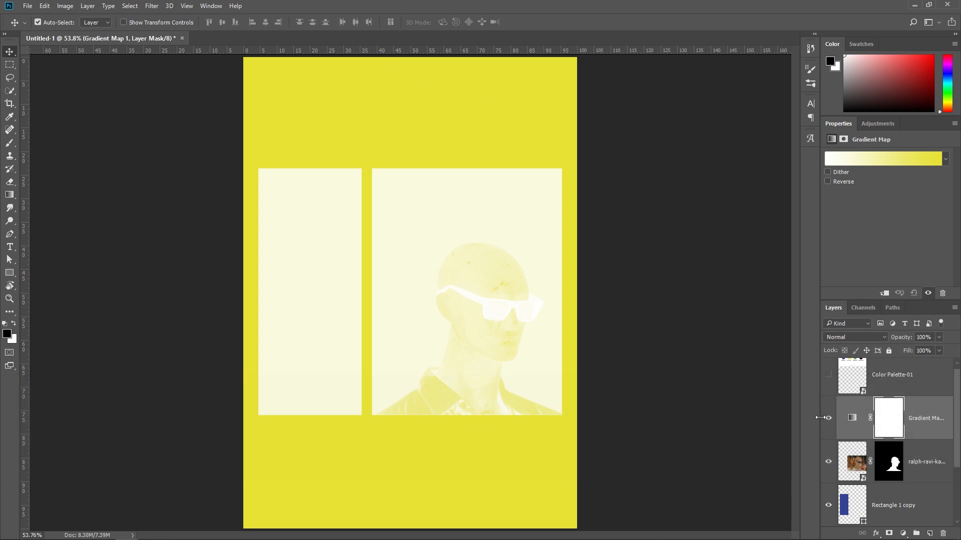
Step: Clip the Gradient Map to the mannequin layer with a clipping mask so it affects only the mannequin
left_click(828, 418)
left_click(483, 309)
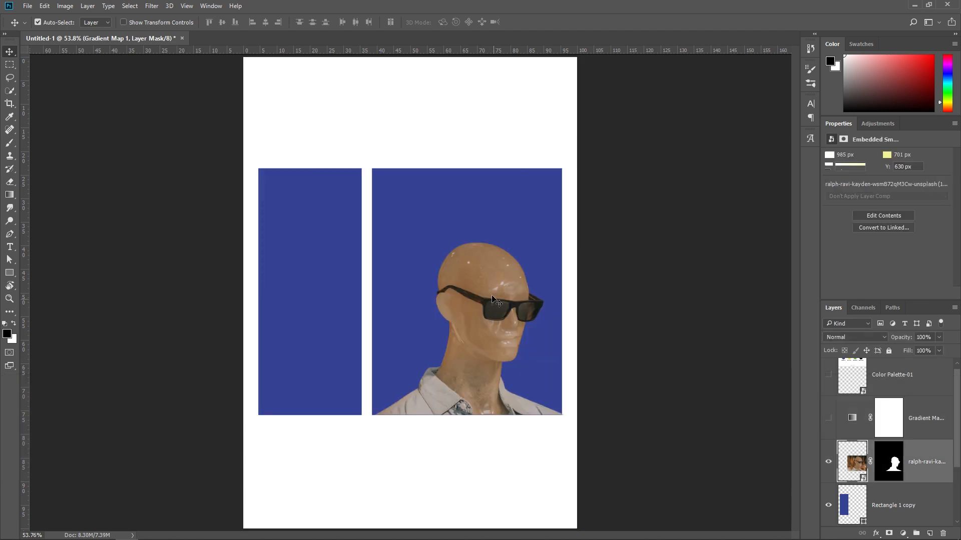
left_click(828, 418)
left_click(942, 417)
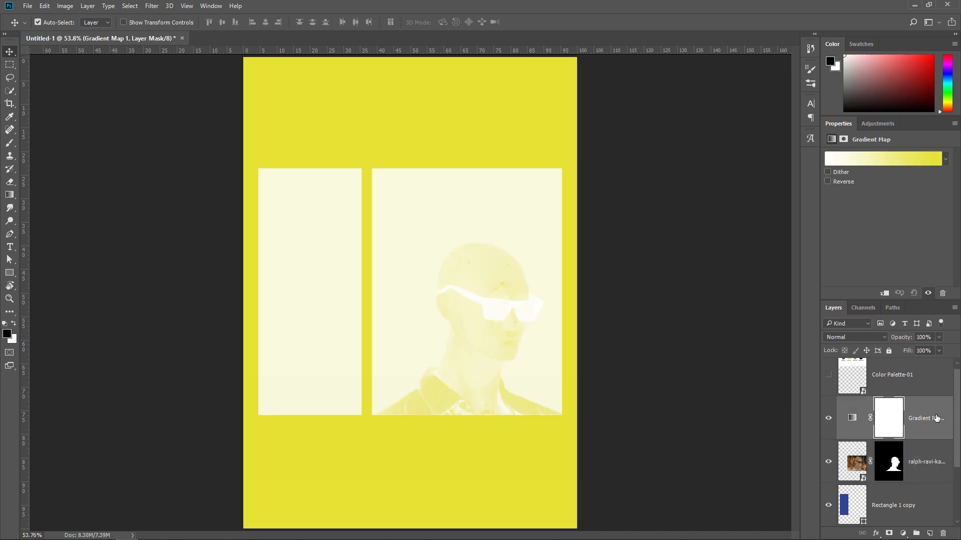
right_click(937, 420)
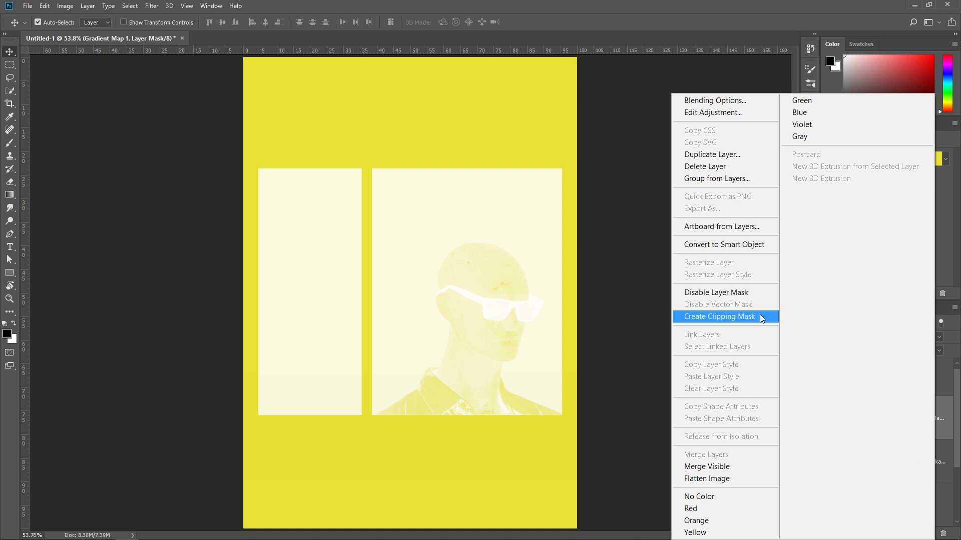
left_click(704, 316)
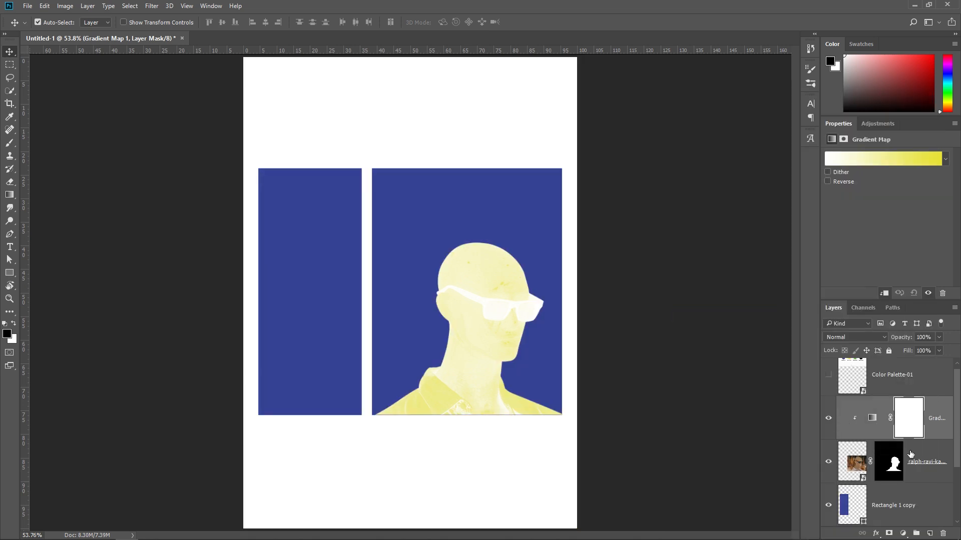
Step: Add a colour stop at 25% to the Gradient Map's gradient, keeping the poster visible beside the editor
left_click(860, 464)
left_click(935, 416)
left_click(878, 159)
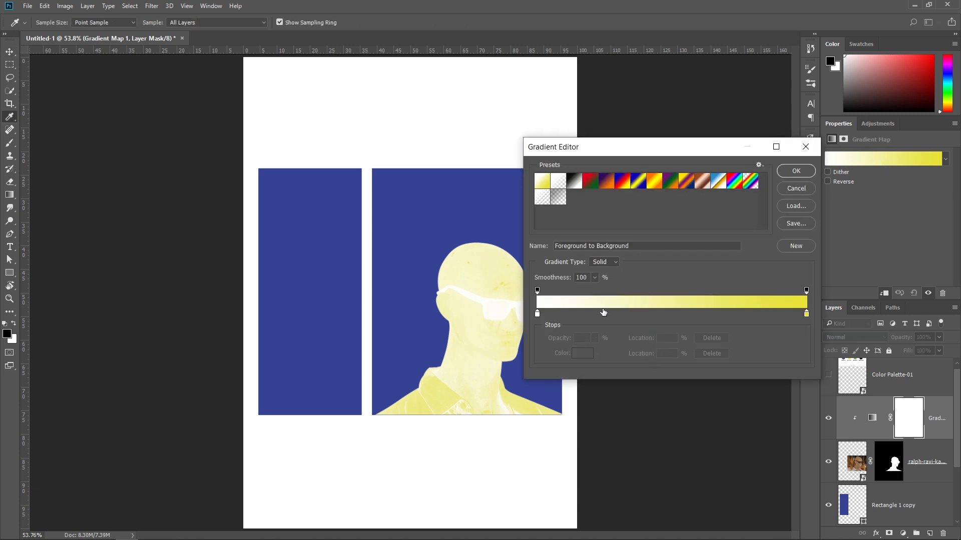
left_click(593, 313)
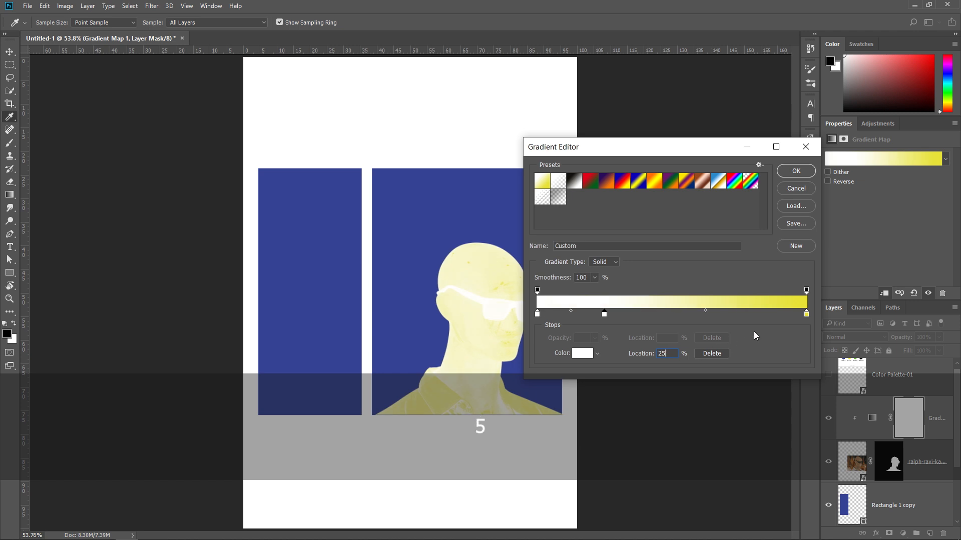
left_click(604, 315)
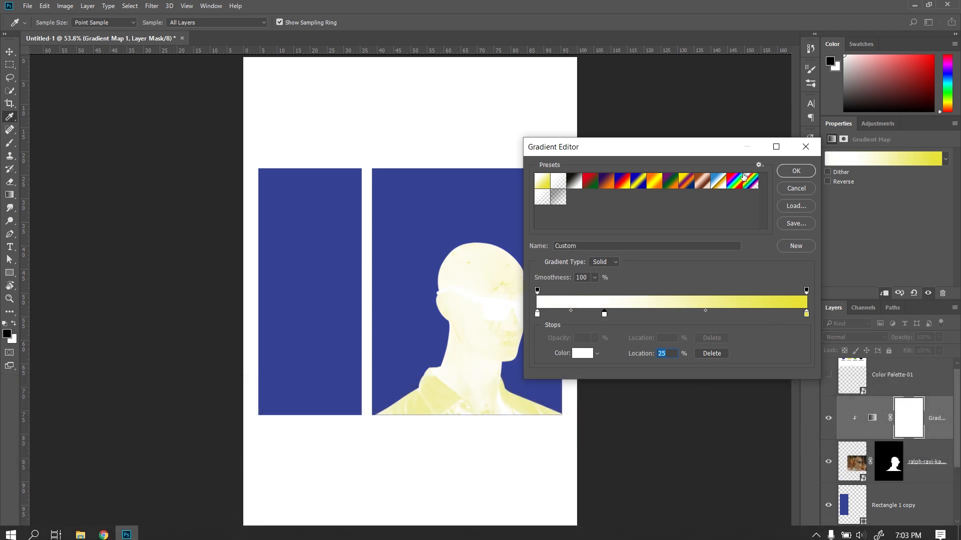
left_click_drag(657, 155, 581, 152)
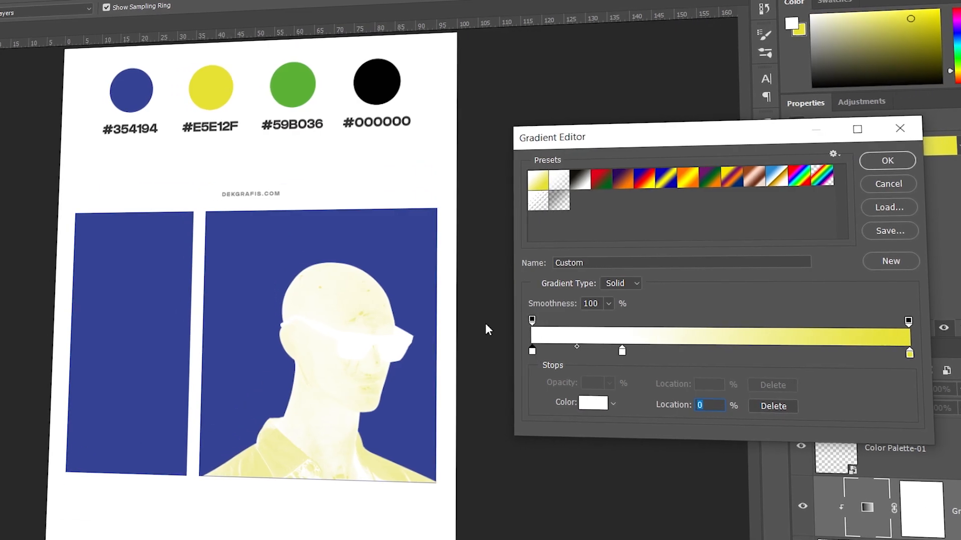
Step: Colour the gradient's 0% stop with the palette's yellow and its 25% stop with the palette's green
left_click(595, 400)
left_click(215, 75)
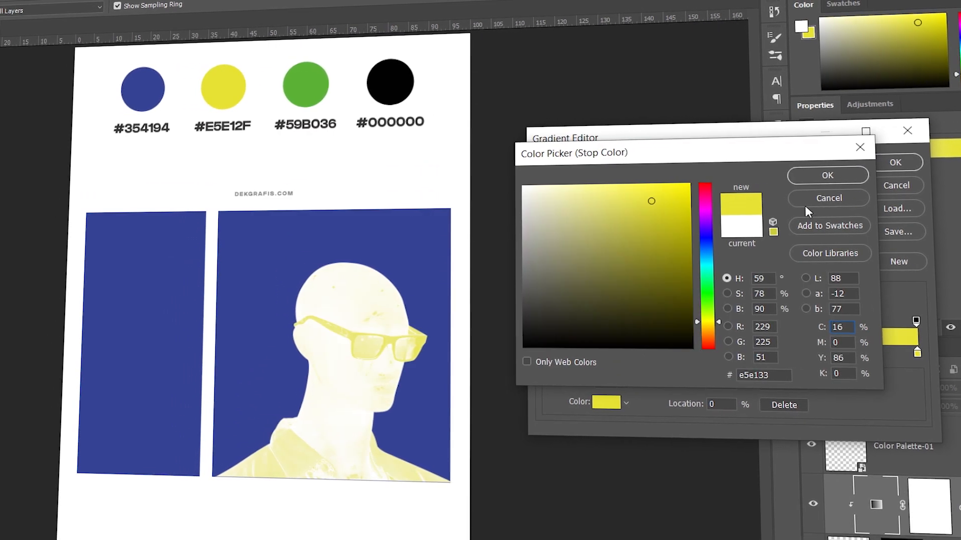
left_click(821, 176)
left_click(629, 352)
left_click(599, 402)
left_click(300, 85)
left_click(834, 176)
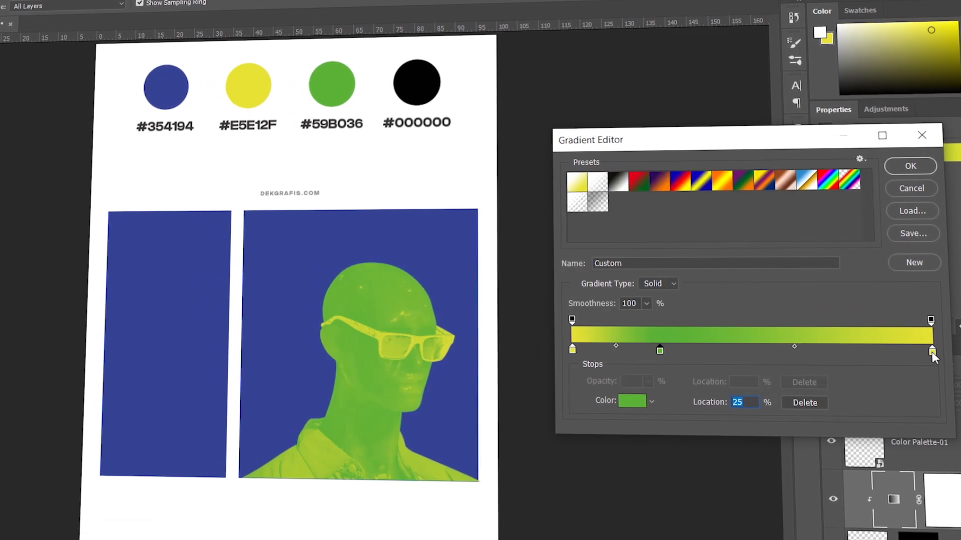
Step: Colour the gradient's end stop with the palette's black and apply the edited gradient
left_click(929, 351)
left_click(625, 400)
left_click(410, 83)
left_click(841, 177)
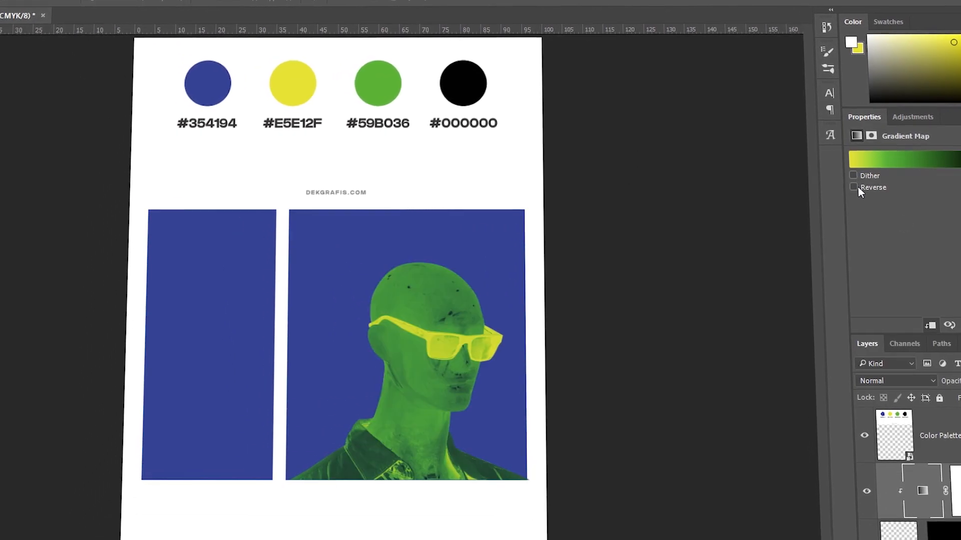
Step: Compare the Gradient Map with and without Reverse, and leave Reverse enabled
left_click(858, 187)
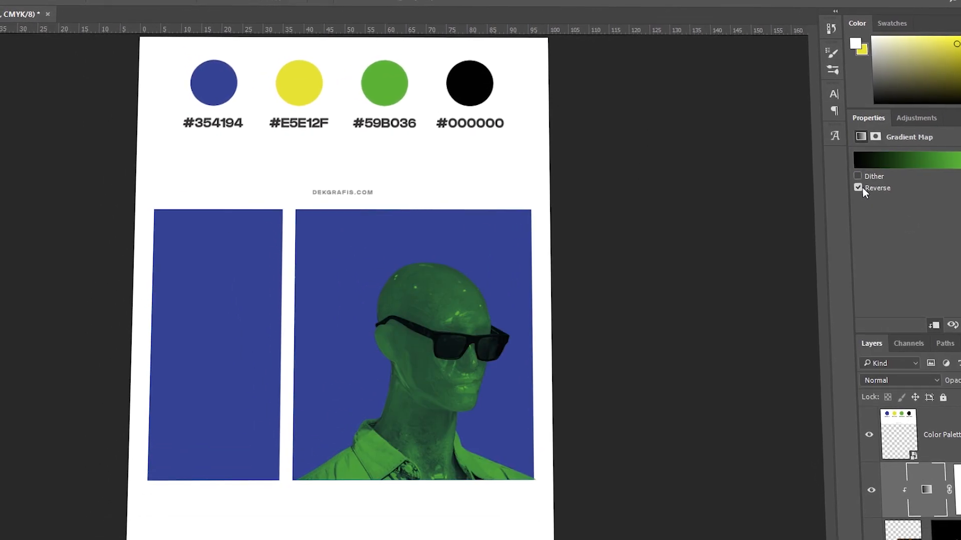
left_click(864, 187)
left_click(866, 187)
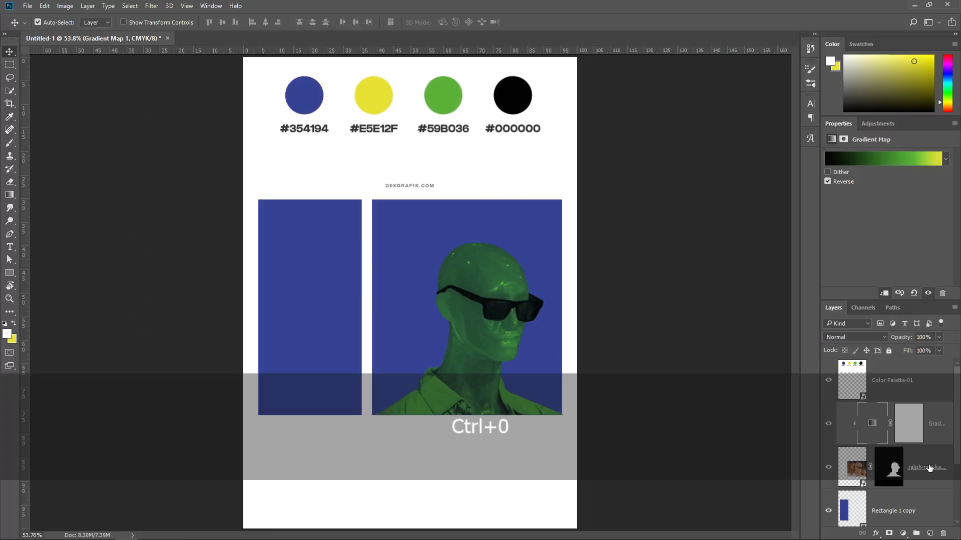
left_click(827, 181)
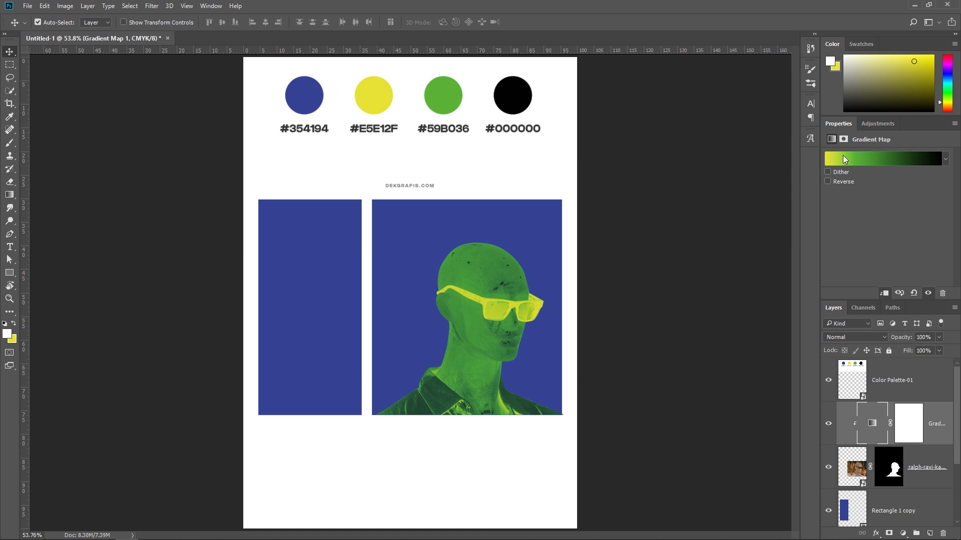
left_click(826, 181)
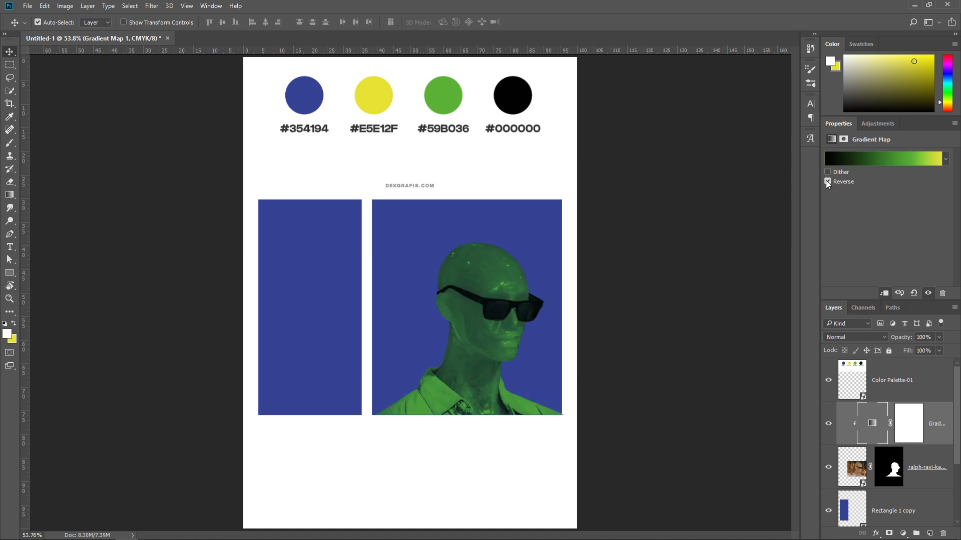
left_click(826, 181)
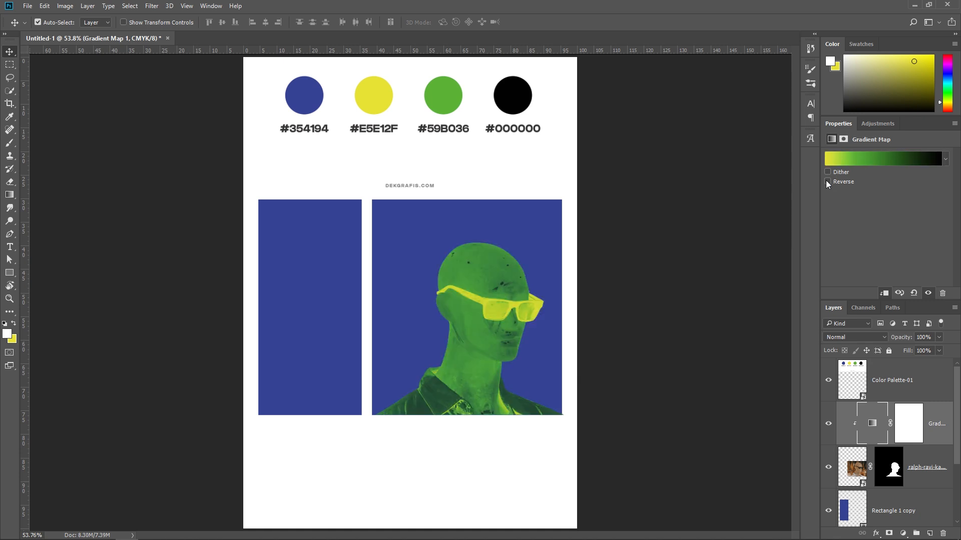
left_click(826, 182)
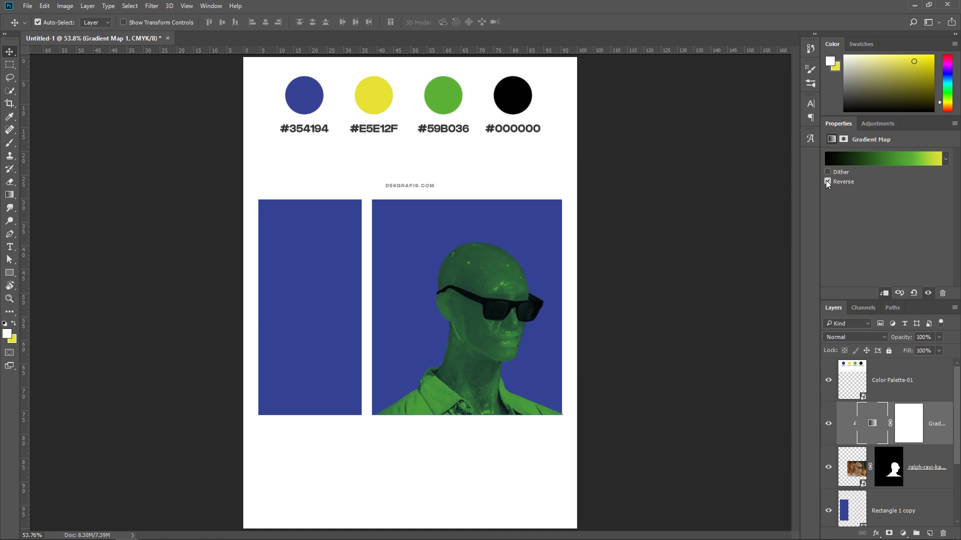
Step: Compare the mannequin's gradient colouring once more with Reverse off and on, leaving Reverse enabled
left_click(826, 181)
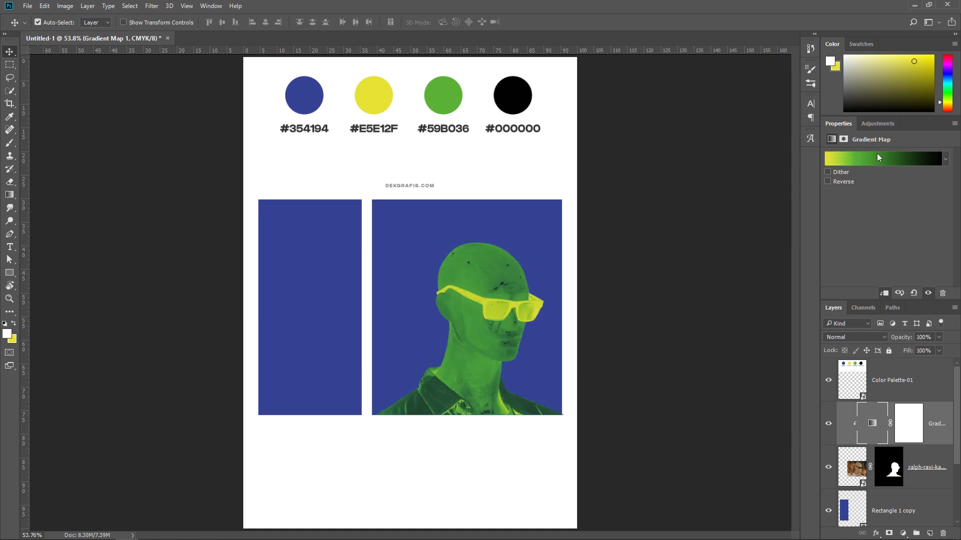
left_click(831, 182)
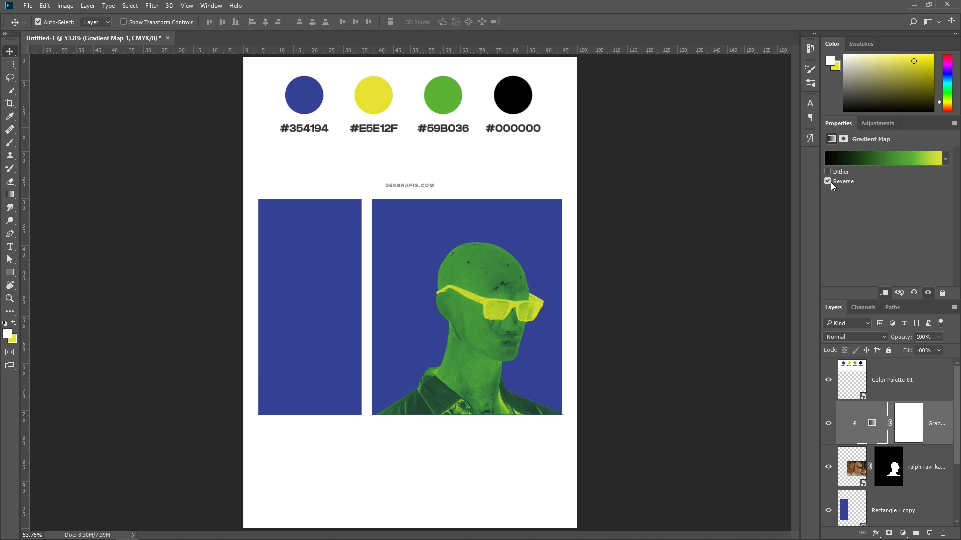
Step: Add a Brightness/Contrast adjustment between the mannequin and its Gradient Map, with brightness 30 and contrast 5
left_click(926, 470)
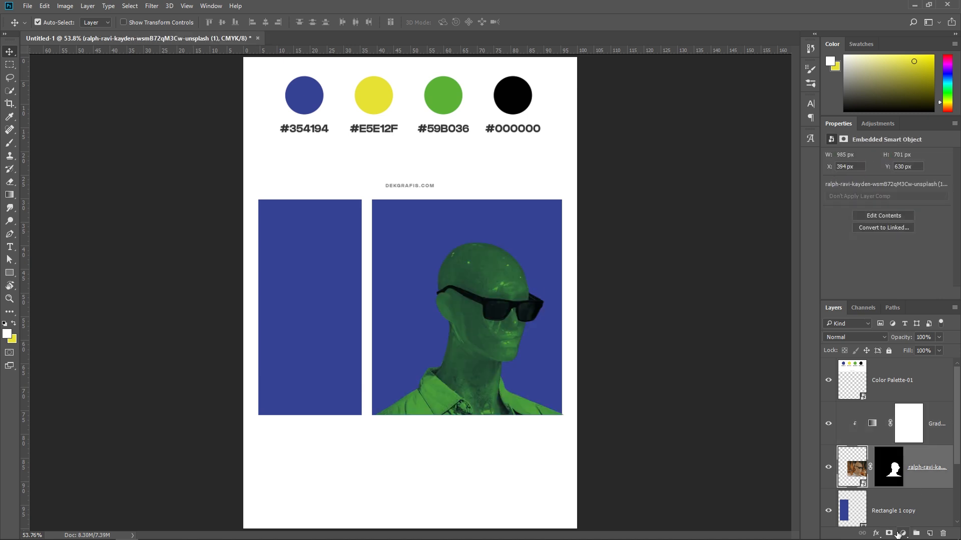
left_click(902, 533)
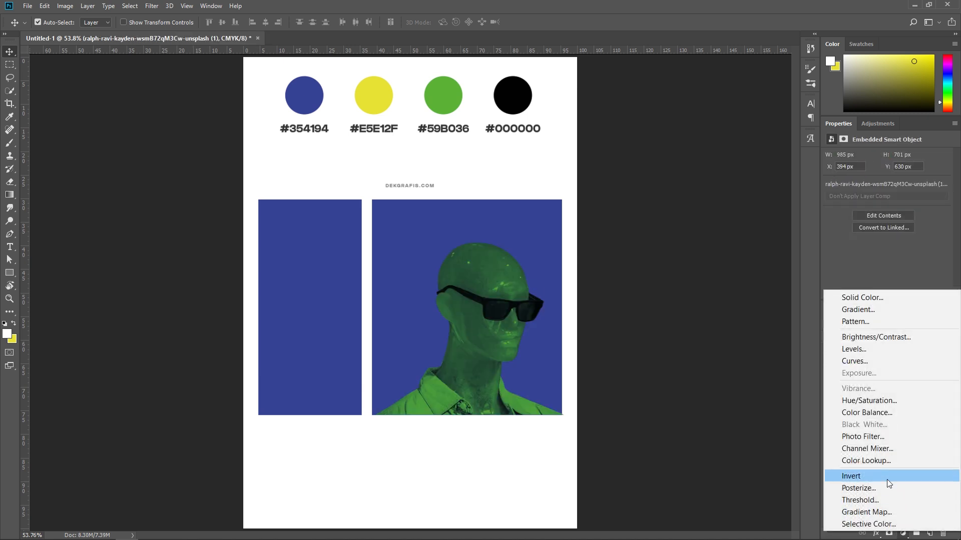
left_click(870, 337)
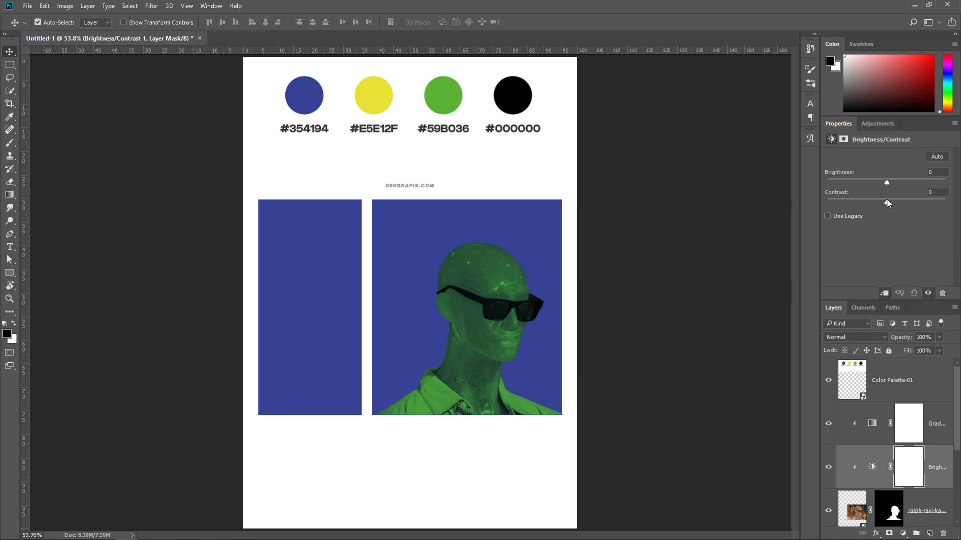
left_click_drag(887, 200, 899, 183)
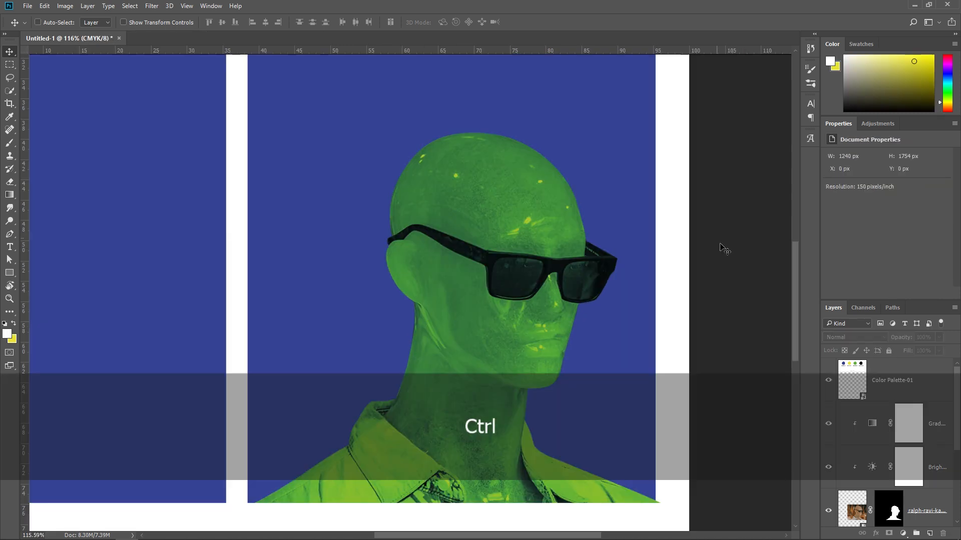
Step: Duplicate the mannequin layer together with its clipped Brightness/Contrast and Gradient Map adjustments
key("ctrl+0")
left_click(916, 520)
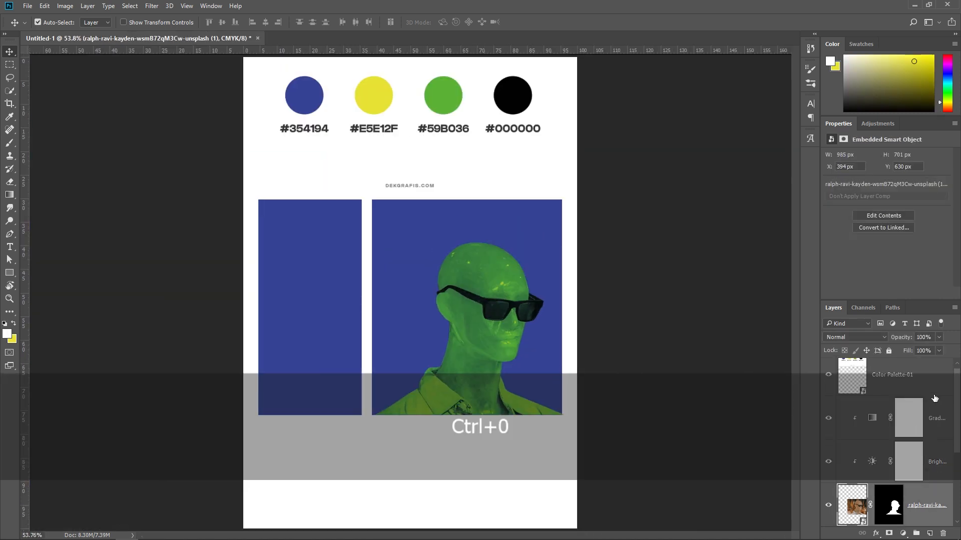
left_click(929, 429, "shift")
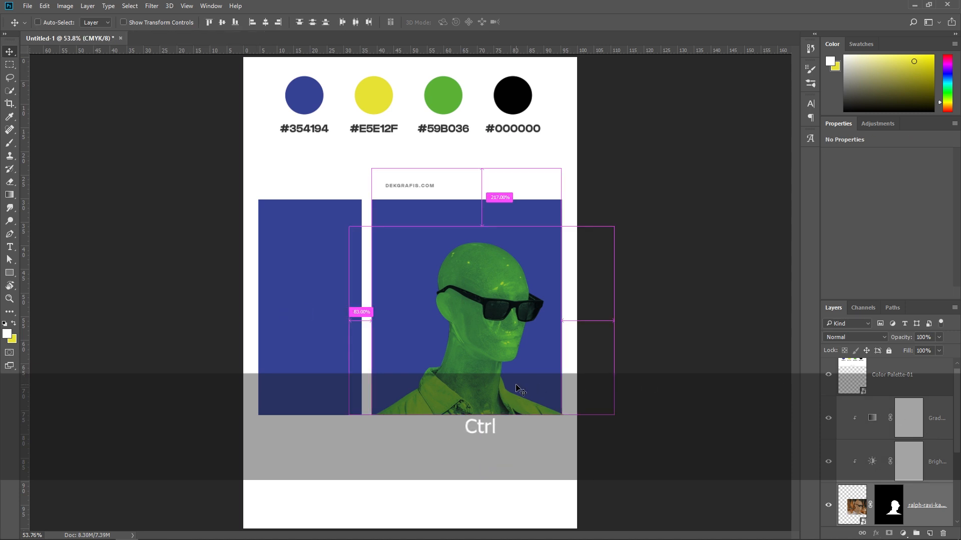
key("ctrl+j")
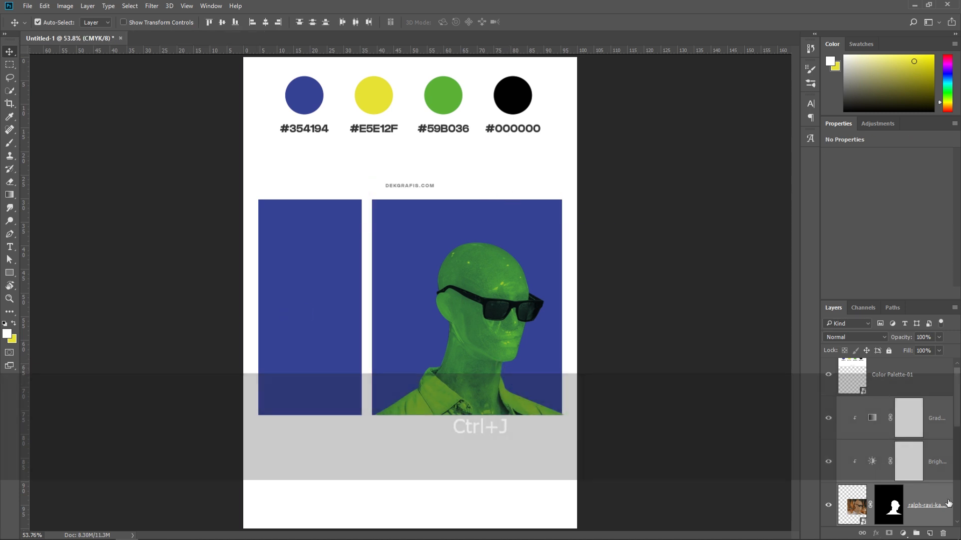
Step: Move the lower mannequin set, including its two clipped adjustments, about 24 px right and 30 px up behind the front copy
scroll(903, 466, "down", 2)
scroll(904, 461, "down", 3)
scroll(909, 456, "up", 2)
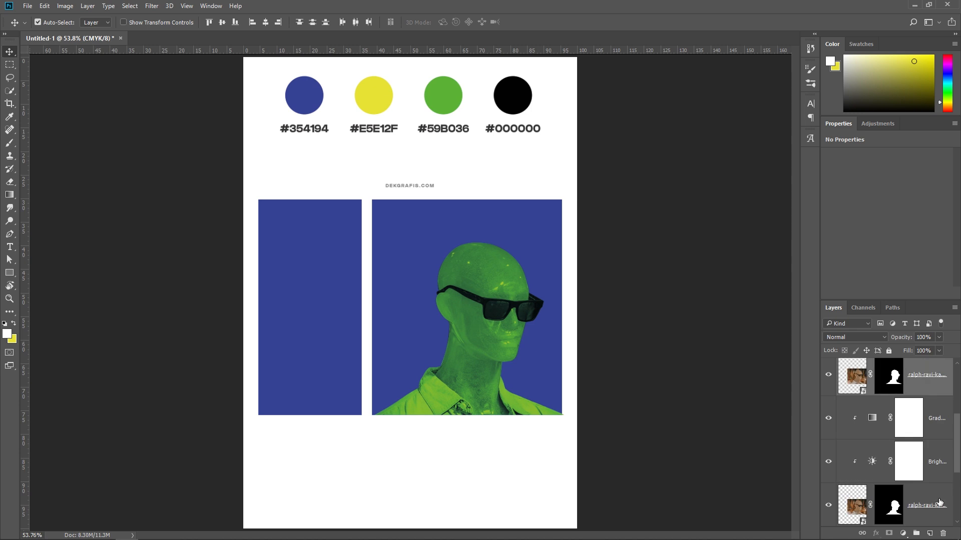
left_click(939, 502)
left_click(873, 403, "shift")
scroll(873, 403, "down", 1)
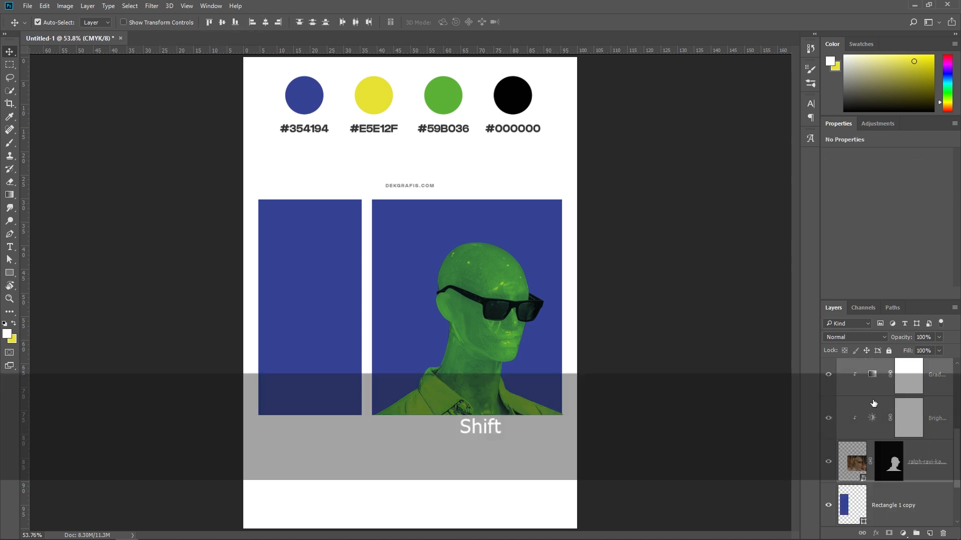
key("ctrl+t")
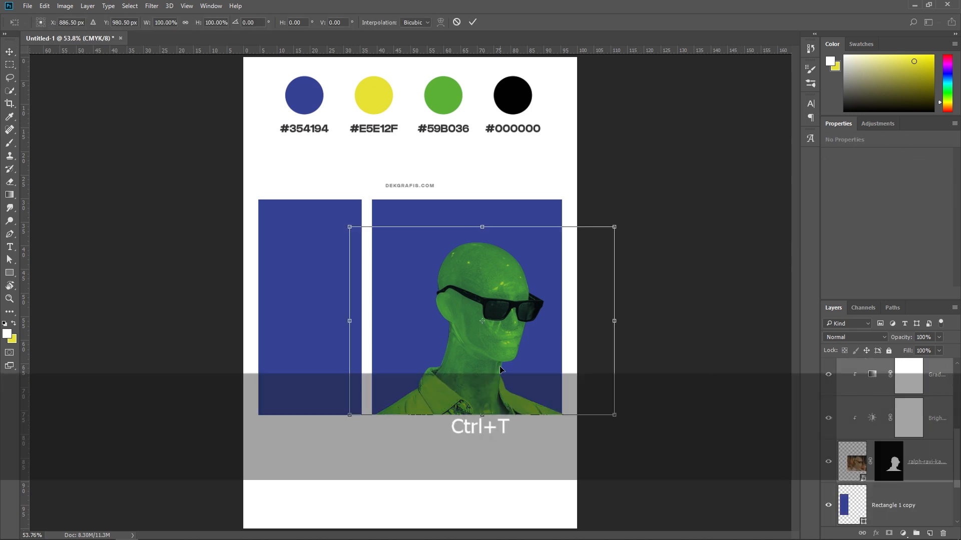
left_click_drag(500, 369, 516, 360)
key("ctrl+0")
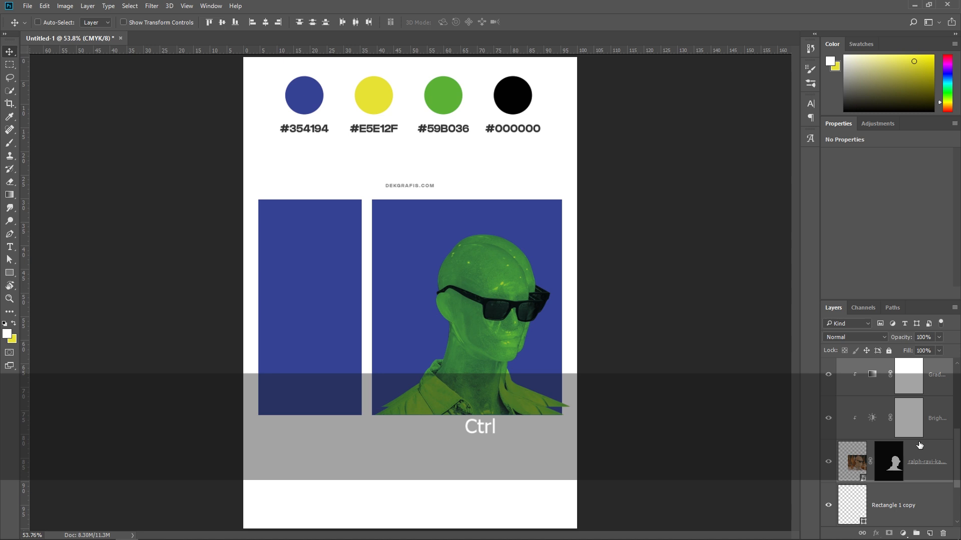
Step: Duplicate the offset mannequin set and shift its lower copy slightly further up and to the right as a third echo
key("ctrl+j")
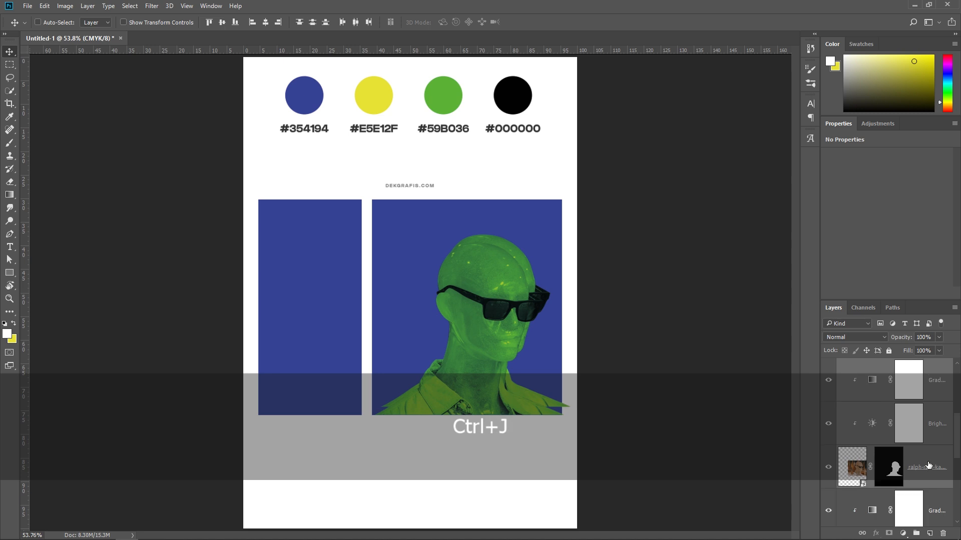
left_click(928, 452)
scroll(929, 452, "up", 1)
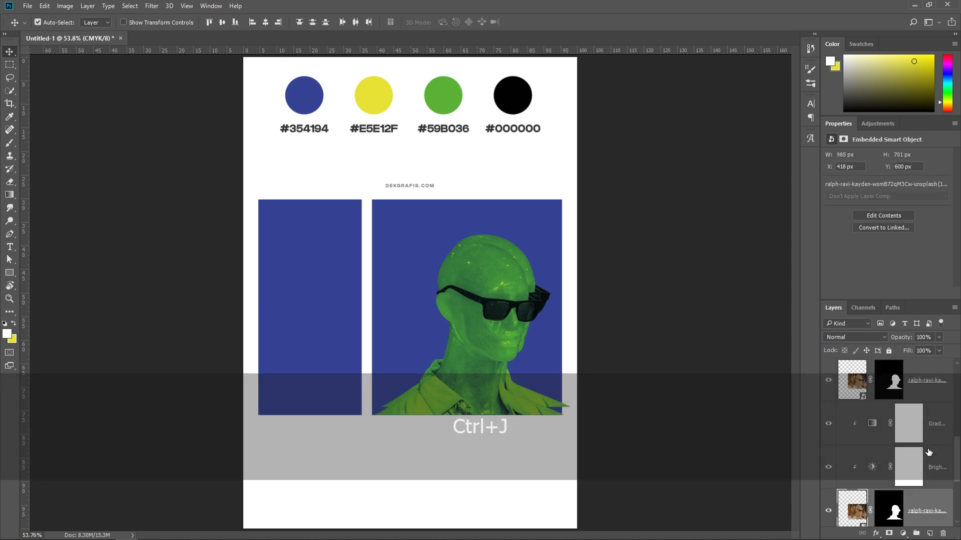
left_click(936, 422, "shift")
key("ctrl+t")
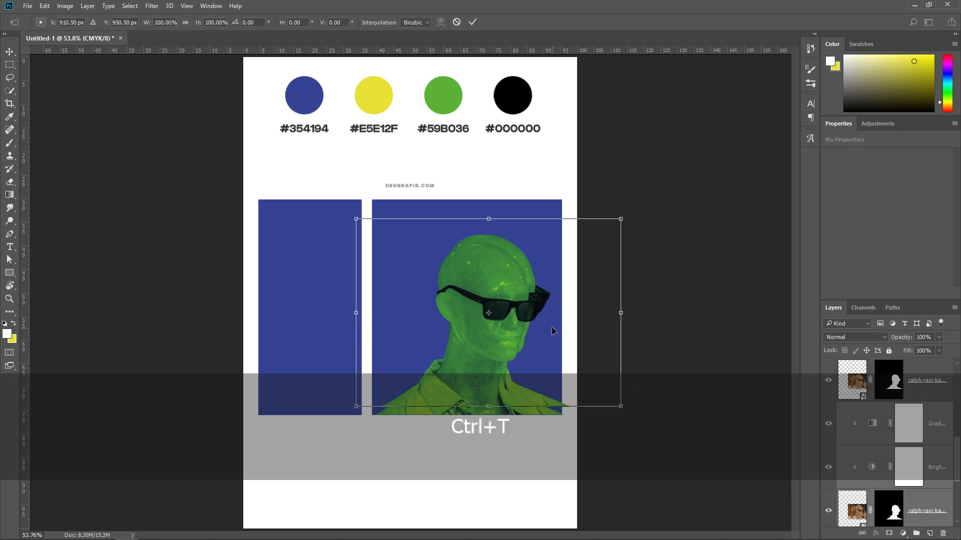
mouse_move(553, 331)
left_mouse_down()
mouse_move(555, 319)
mouse_move(560, 325)
left_mouse_up()
key("Return")
key("ctrl+0")
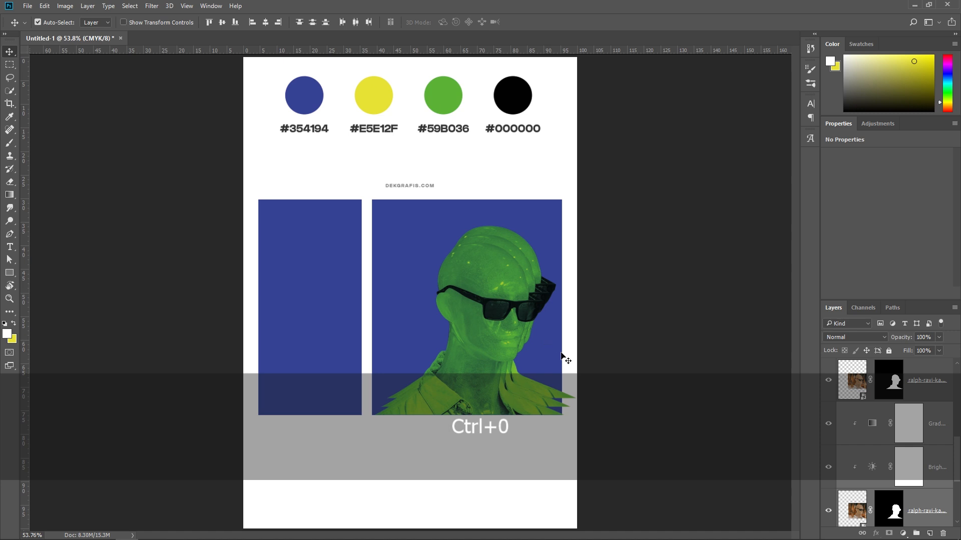
Step: Set the brightness of the rearmost mannequin's Brightness/Contrast adjustment to 60
left_click(942, 457)
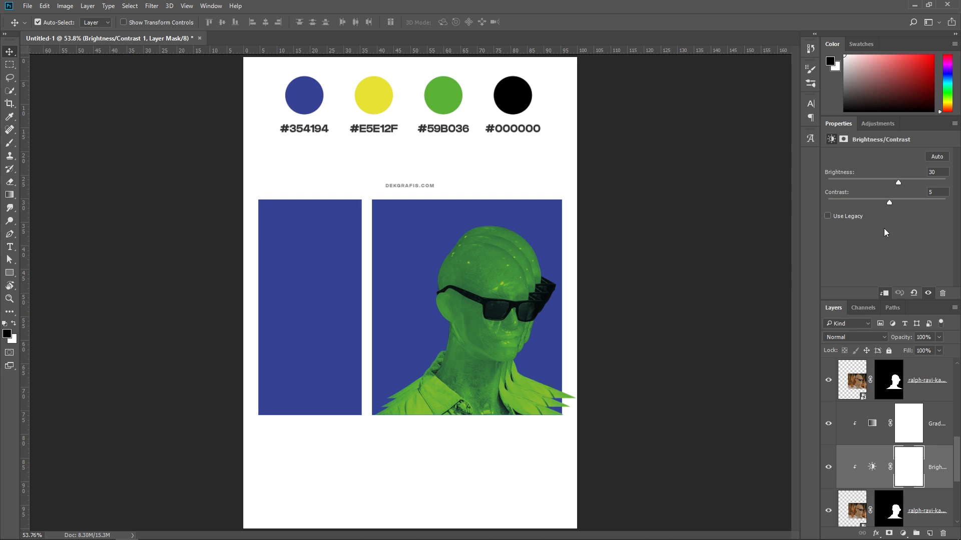
left_click_drag(901, 186, 918, 181)
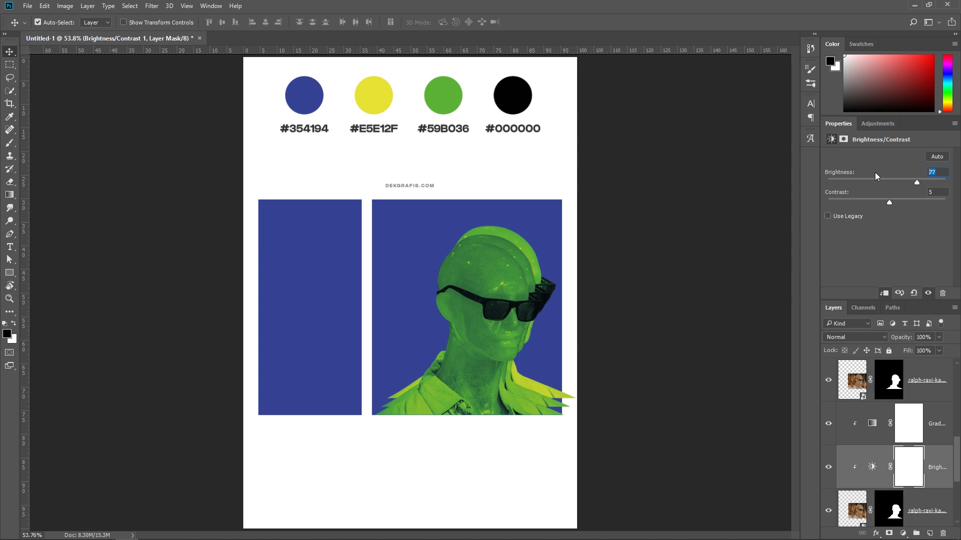
type("60")
key("Return")
Step: Set the brightness of the middle mannequin's Brightness/Contrast adjustment to 60
scroll(923, 510, "up", 2)
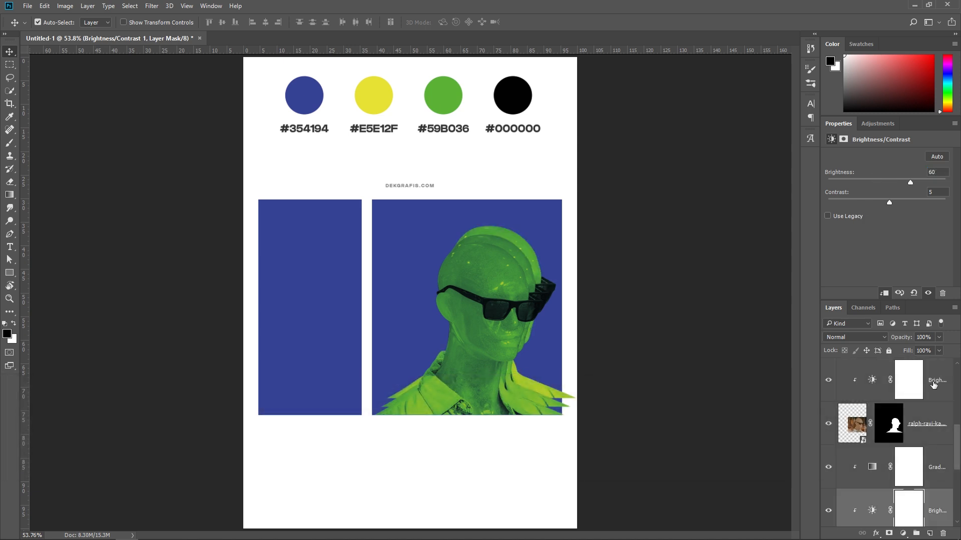
left_click(933, 384)
double_click(934, 172)
type("60")
key("Return")
Step: Set the brightness of the front mannequin's Brightness/Contrast adjustment to 60
scroll(935, 473, "up", 5)
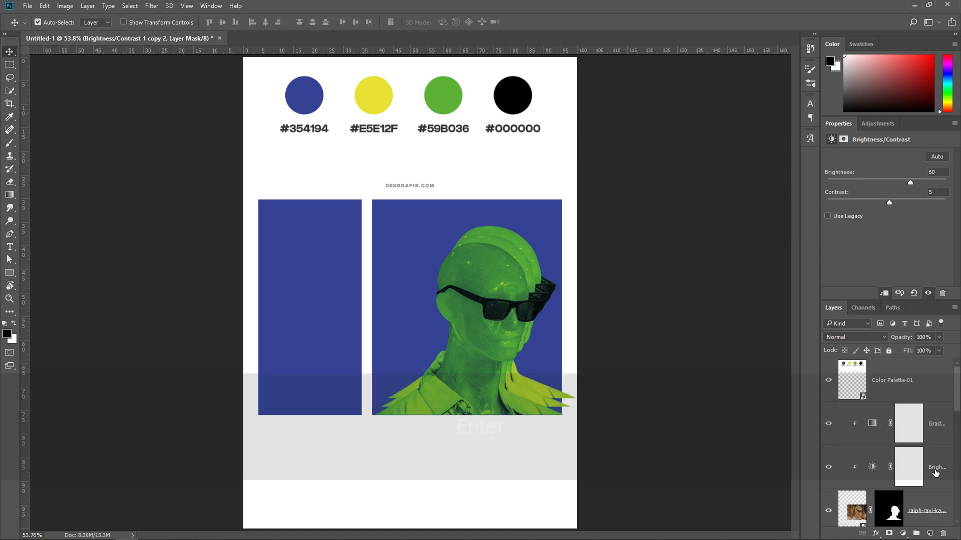
left_click(935, 472)
double_click(934, 172)
type("60")
key("Return")
Step: Examine the stacked mannequin copies and their brightened colours up close
left_click(622, 408)
scroll(529, 339, "up", 5)
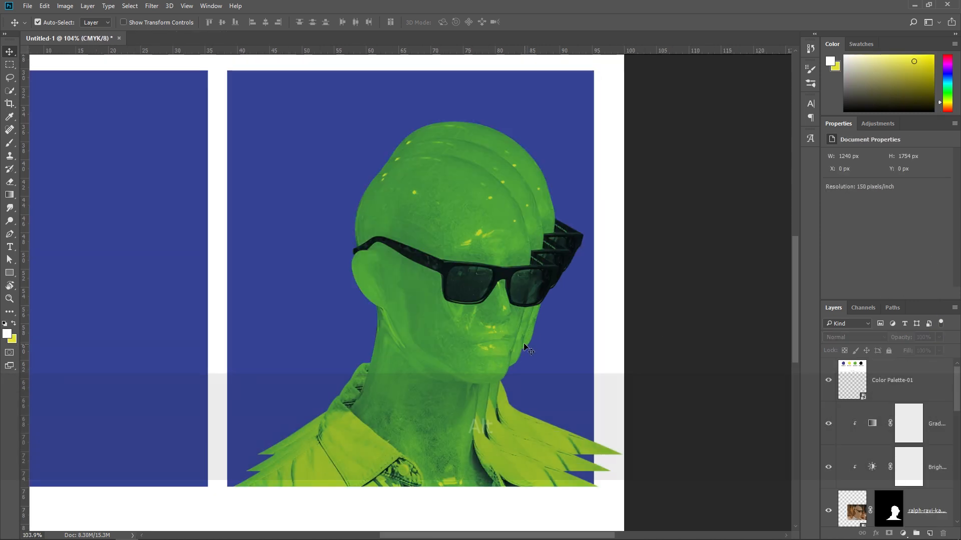
scroll(528, 340, "down", 5)
scroll(521, 371, "up", 2)
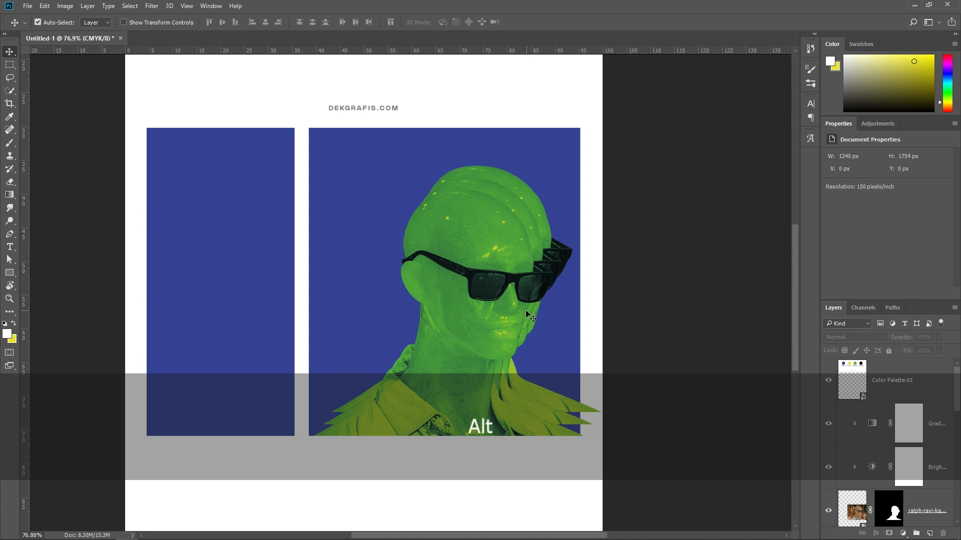
scroll(514, 305, "up", 2)
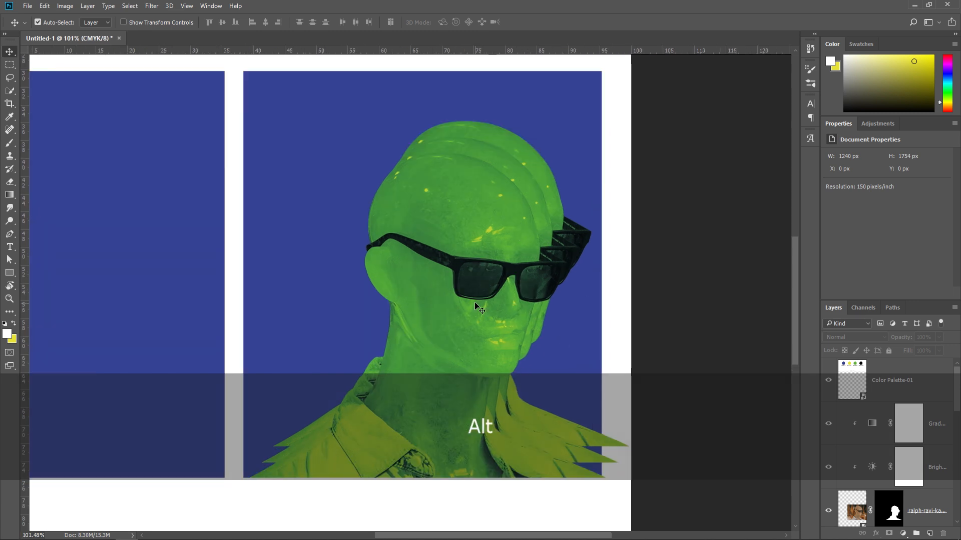
left_click_drag(440, 308, 478, 398)
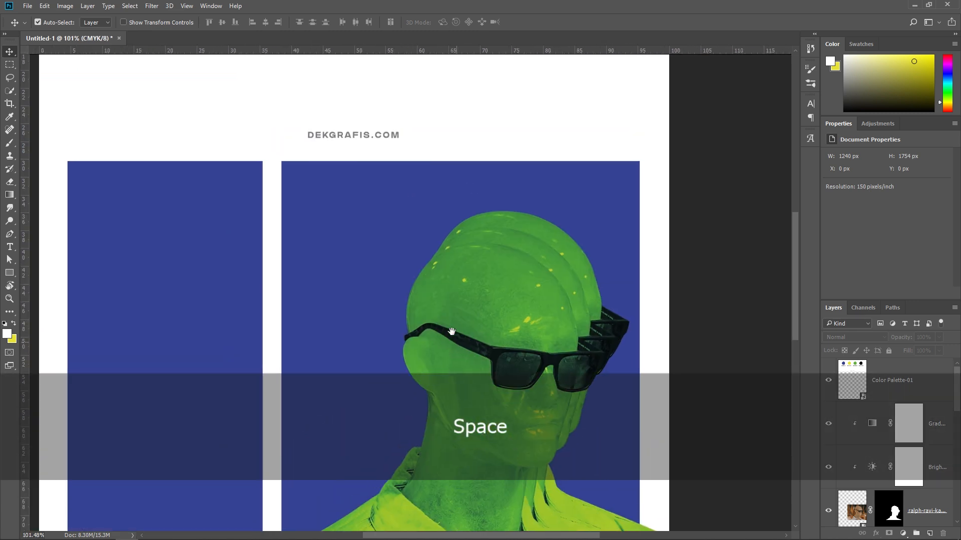
scroll(385, 241, "down", 1)
left_click_drag(392, 212, 392, 197)
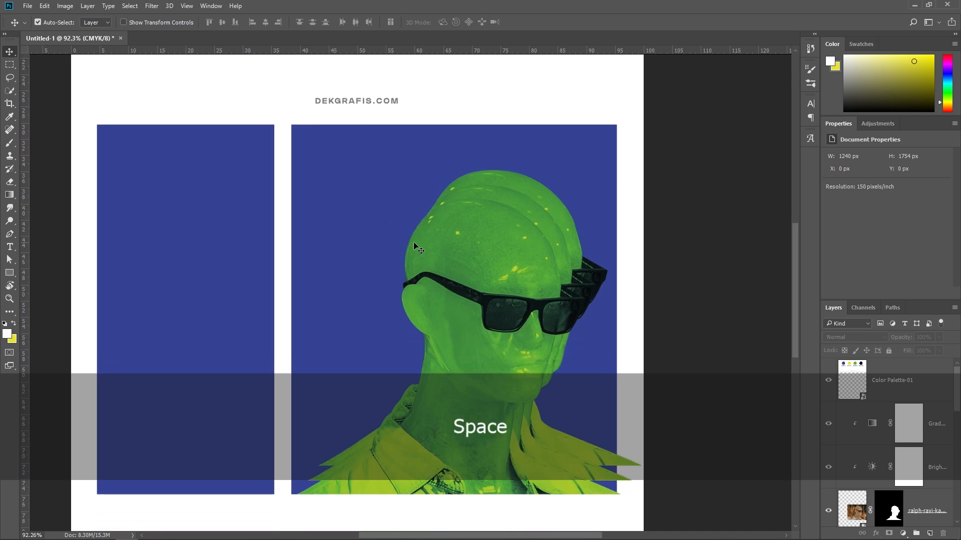
left_click_drag(557, 328, 525, 290)
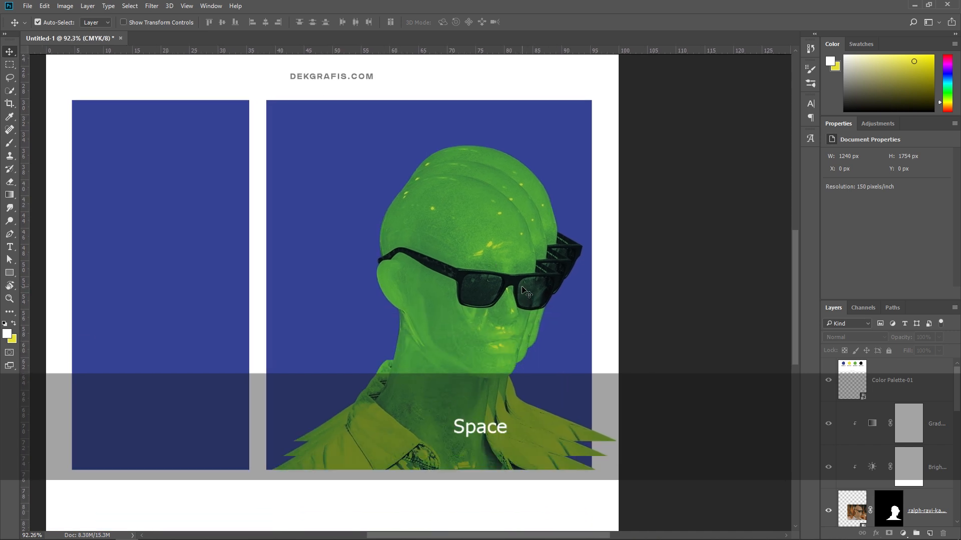
Step: Create an empty layer above the front mannequin's Gradient Map for brush work, and fully lock the Color Palette-01 layer
key("b")
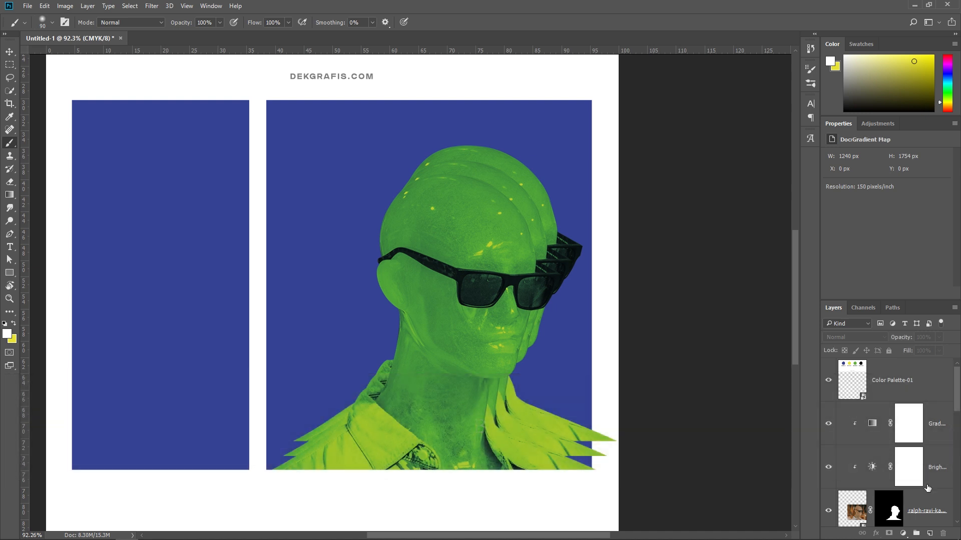
left_click(926, 425)
left_click(930, 534)
left_click(887, 361)
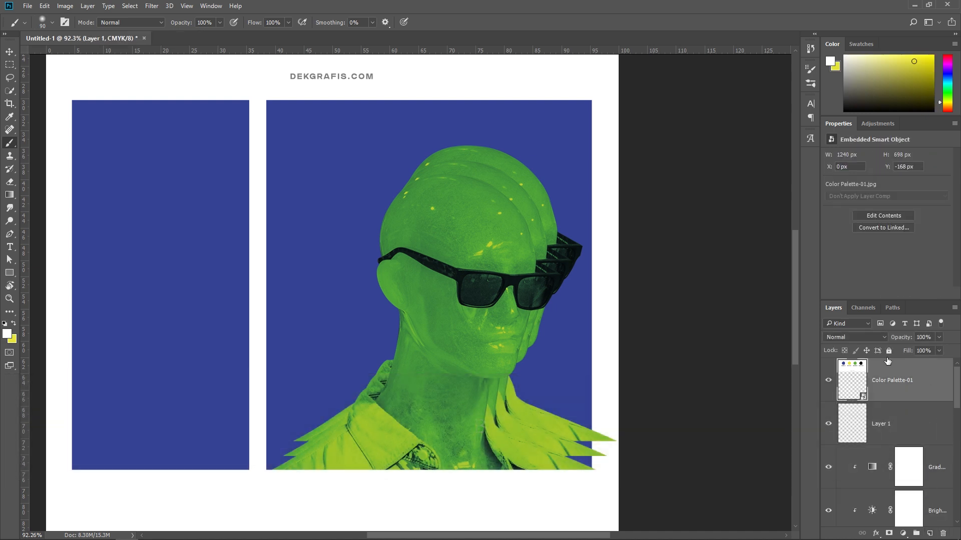
left_click(888, 351)
left_click(900, 413)
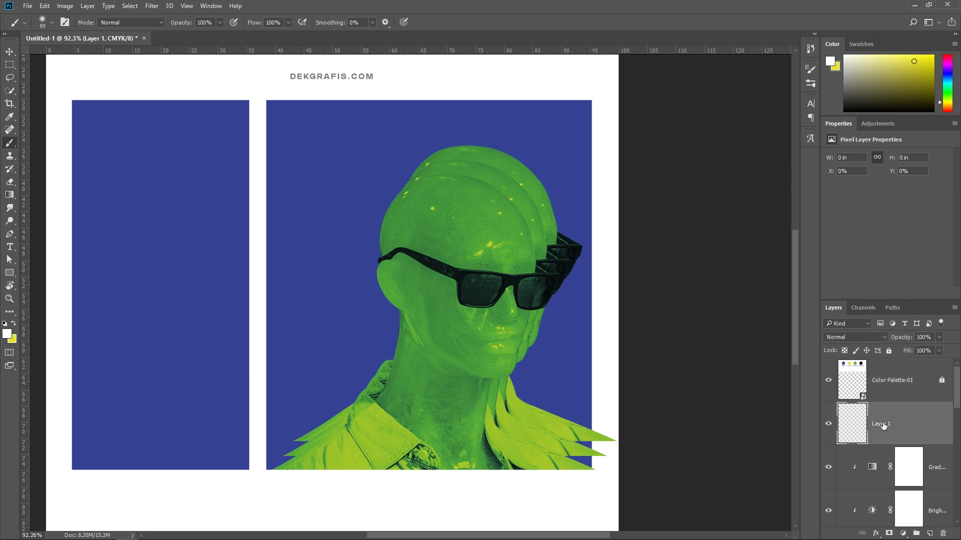
Step: Set the foreground colour to black (000000) and the Brush size to 250 for painting on Layer 1
key("bracketright")
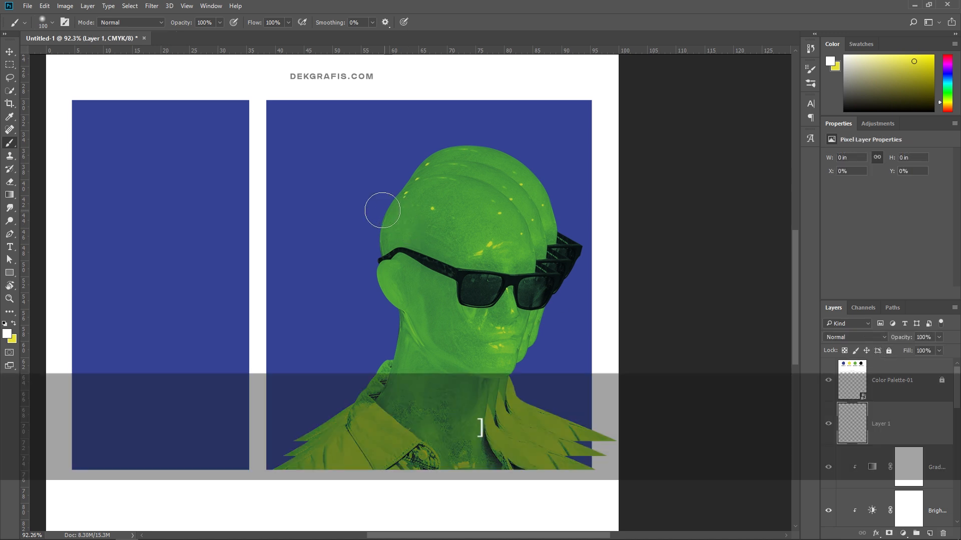
left_click(5, 331)
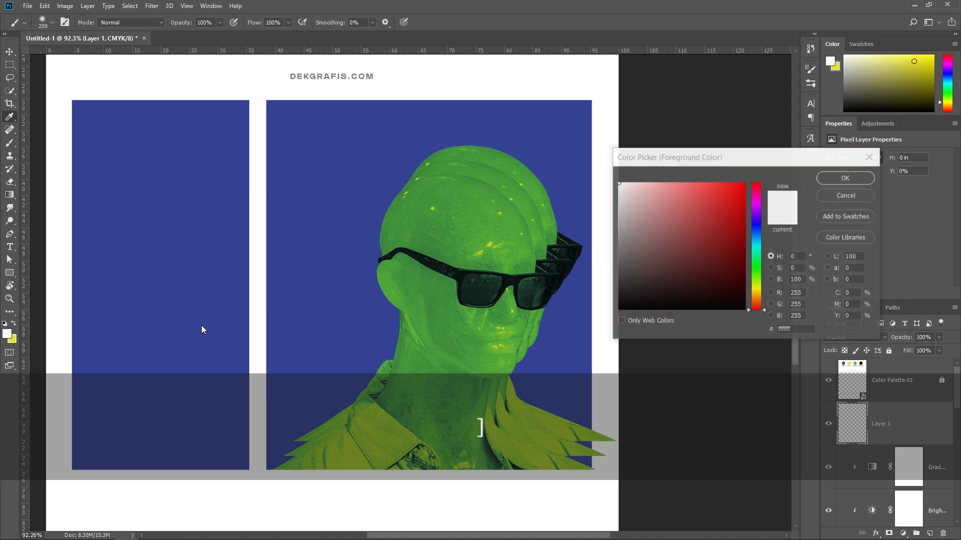
left_click_drag(686, 287, 610, 320)
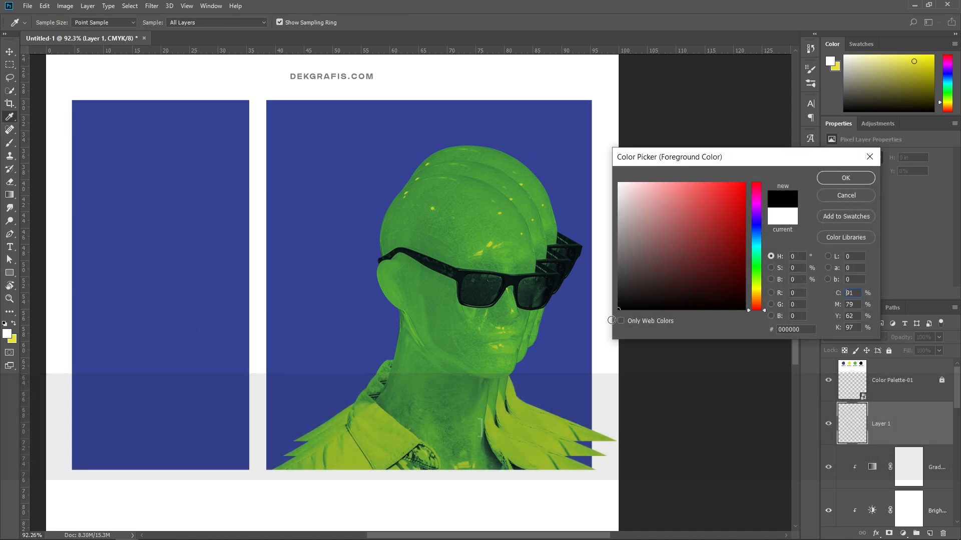
left_click(830, 178)
key("bracketright")
key("bracketright")
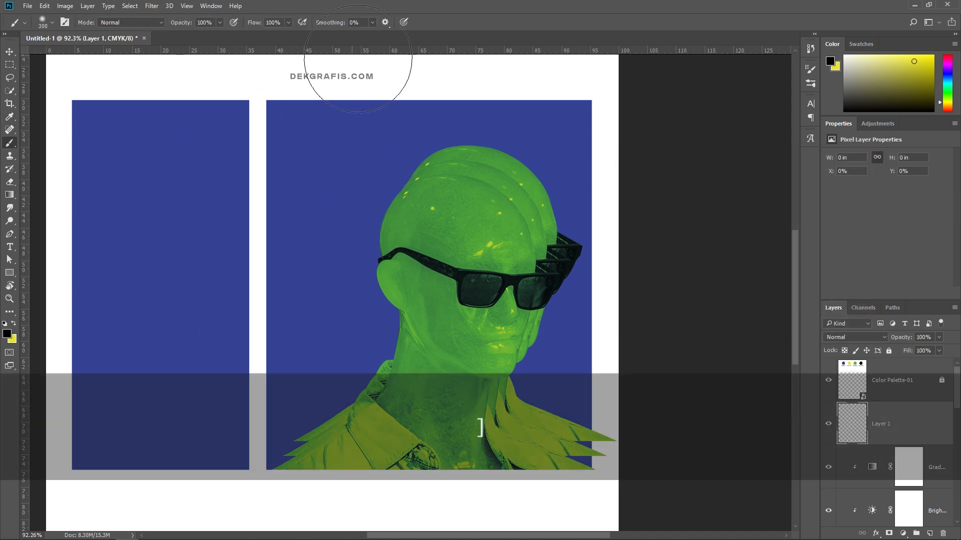
key("bracketleft")
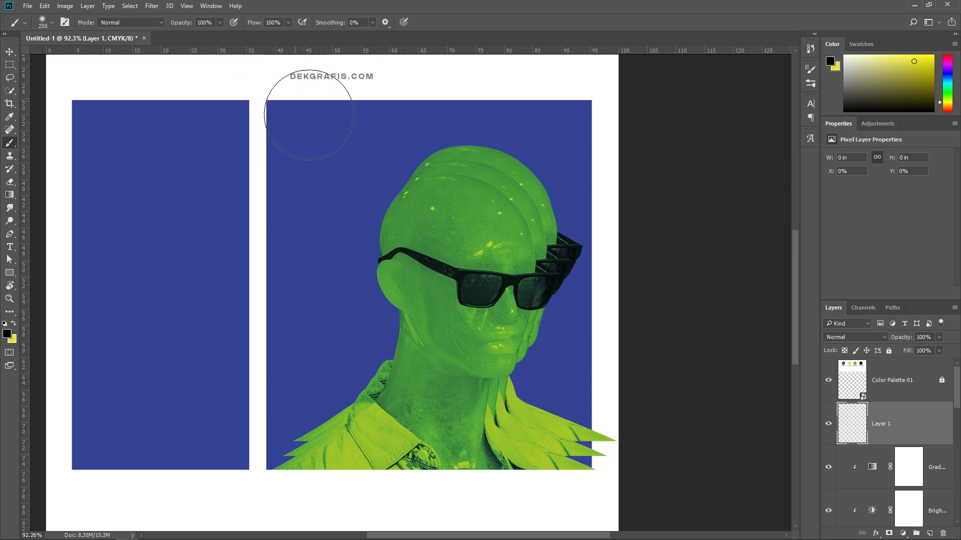
Step: Paint soft black strokes on Layer 1 beside the mannequin's head, over the jaw and sunglasses side, and over the collar
left_click_drag(347, 150, 352, 210)
left_click_drag(561, 308, 495, 395)
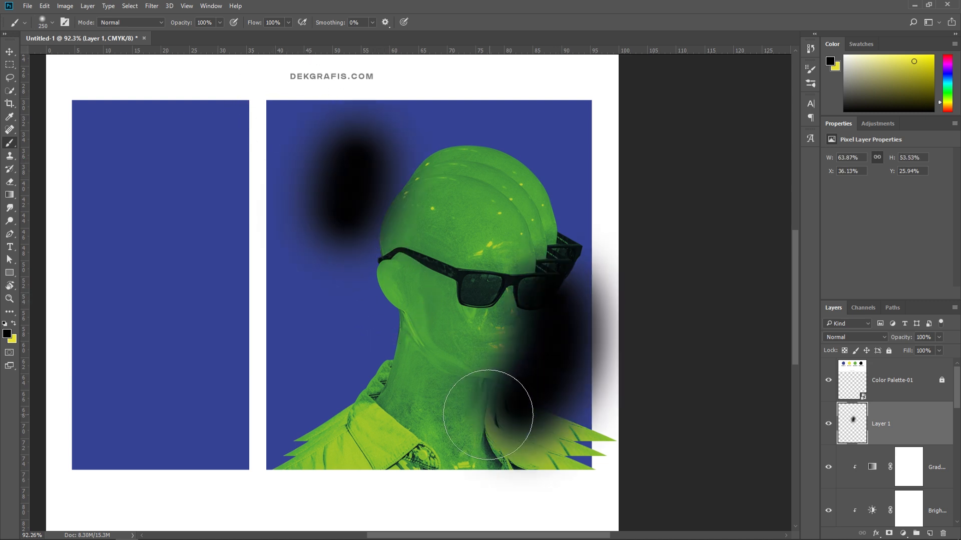
left_click_drag(333, 353, 375, 418)
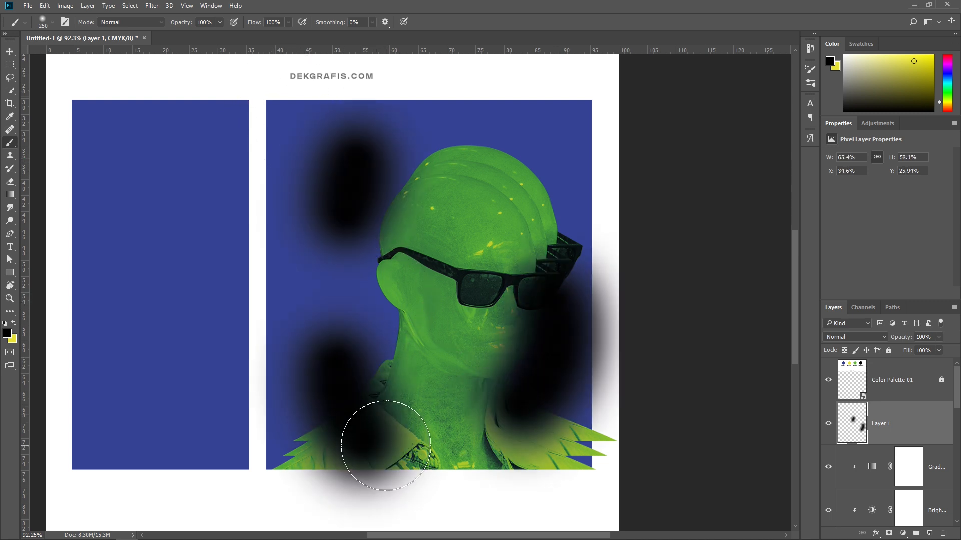
Step: Change the foreground colour to dark grey (454545) and paint strokes over the mannequin and background with a size 300 brush
left_click(7, 334)
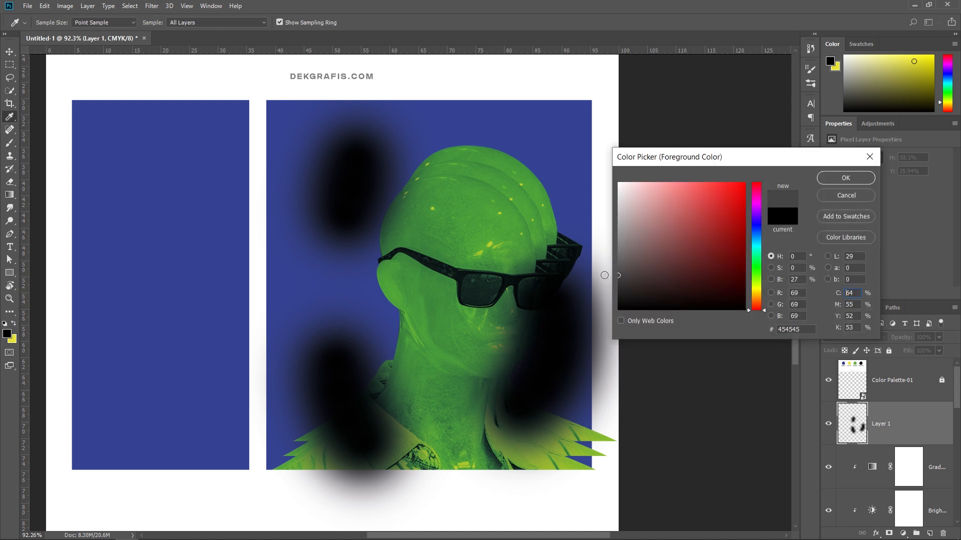
left_click(845, 178)
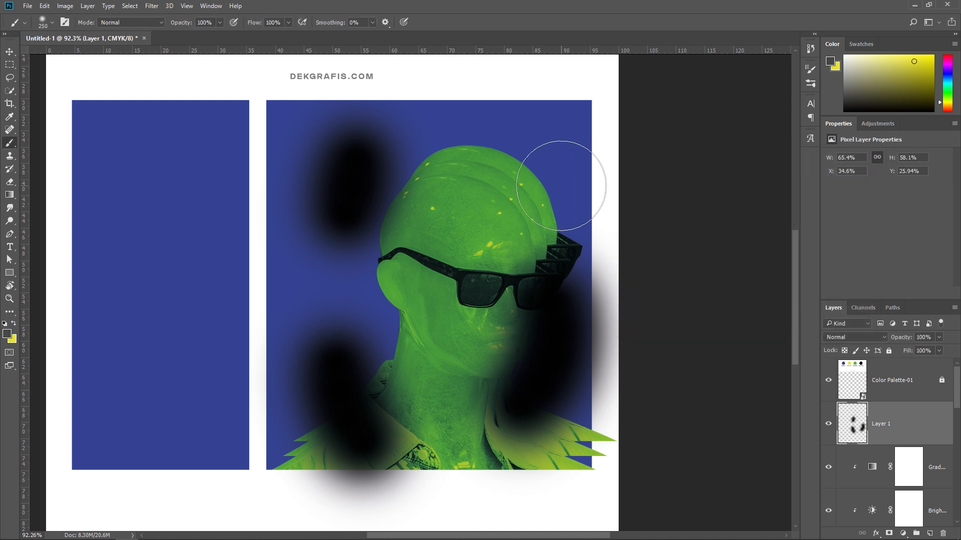
key("bracketright")
mouse_move(547, 189)
left_mouse_down()
mouse_move(564, 236)
mouse_move(490, 315)
left_mouse_up()
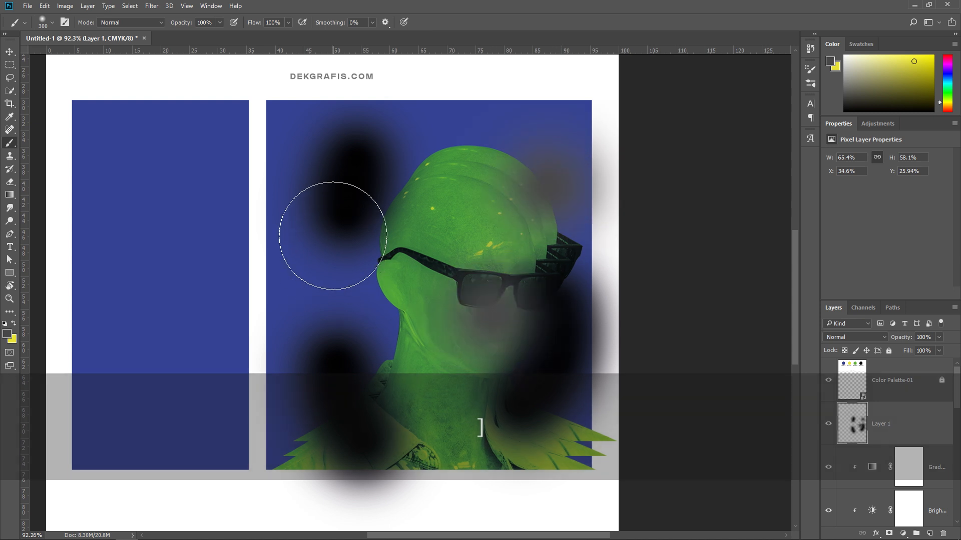
left_click_drag(333, 240, 320, 396)
mouse_move(532, 189)
left_mouse_down()
mouse_move(429, 388)
mouse_move(479, 445)
left_mouse_up()
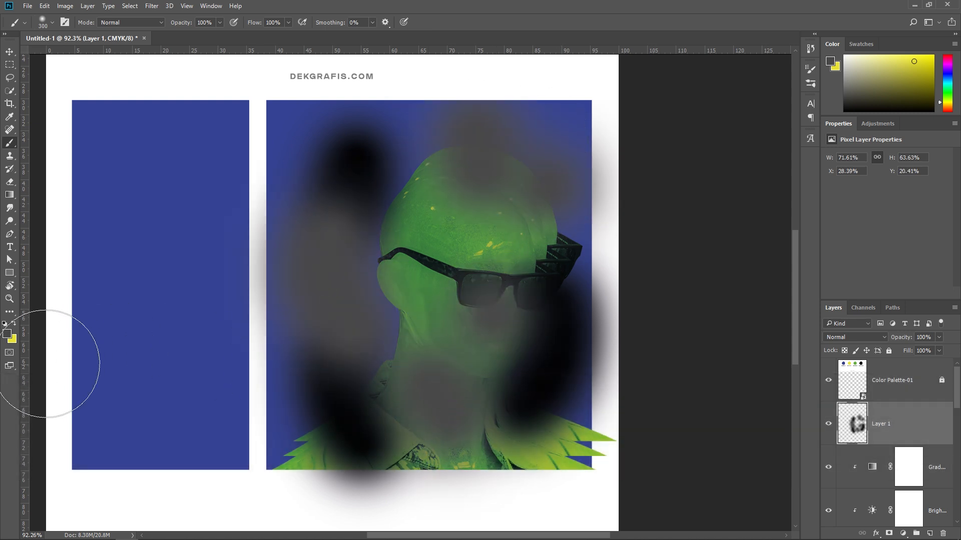
Step: Change the foreground colour to mid grey (8c8c8c) and paint strokes over the face, the narrow blue rectangle and below both rectangles
left_click(7, 334)
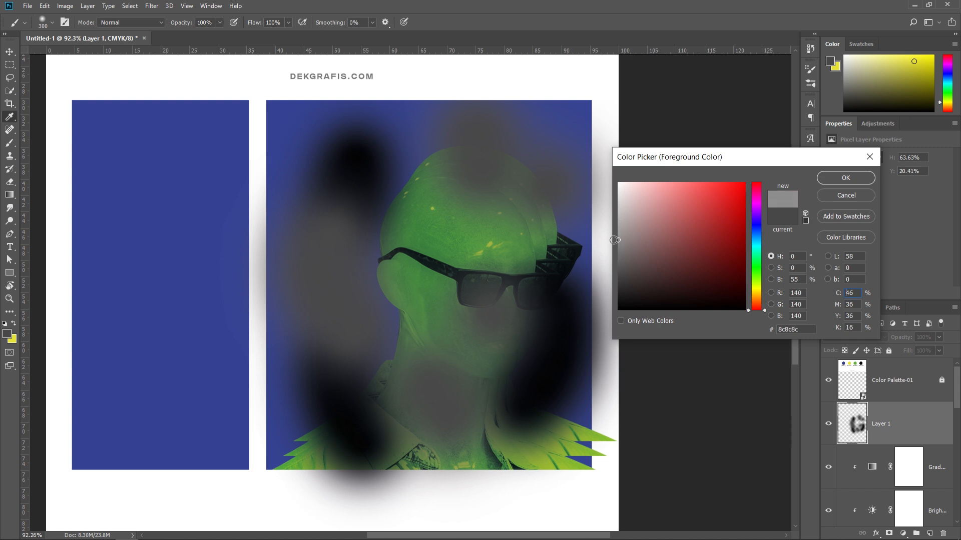
left_click(846, 178)
left_click_drag(445, 246, 470, 270)
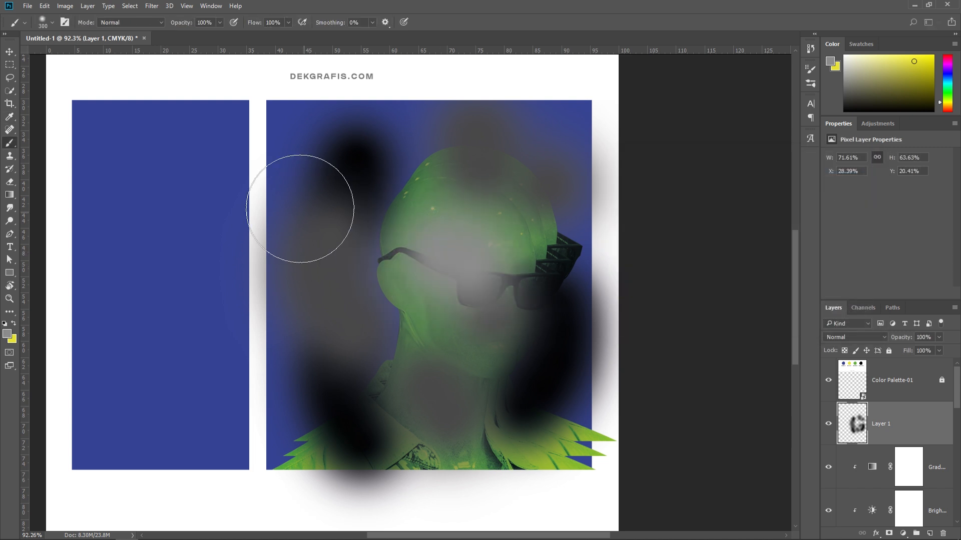
left_click_drag(275, 161, 188, 231)
left_click_drag(215, 426, 305, 460)
left_click_drag(508, 467, 575, 473)
left_click(574, 125)
Step: Paint more soft black and light grey (d9d9d9) patches over the mannequin and background on Layer 1 with a larger brush
left_click(7, 336)
left_click(845, 178)
key("bracketright")
key("bracketright")
mouse_move(555, 240)
left_mouse_down()
mouse_move(425, 124)
mouse_move(322, 482)
left_mouse_up()
left_click(7, 334)
left_click(840, 180)
left_click(486, 341)
key("bracketleft")
left_click(7, 334)
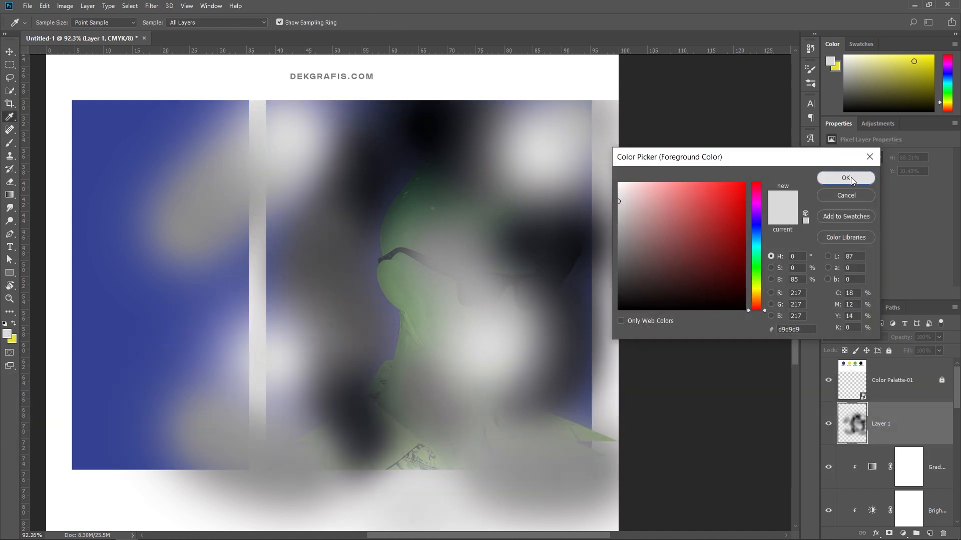
left_click(846, 178)
key("v")
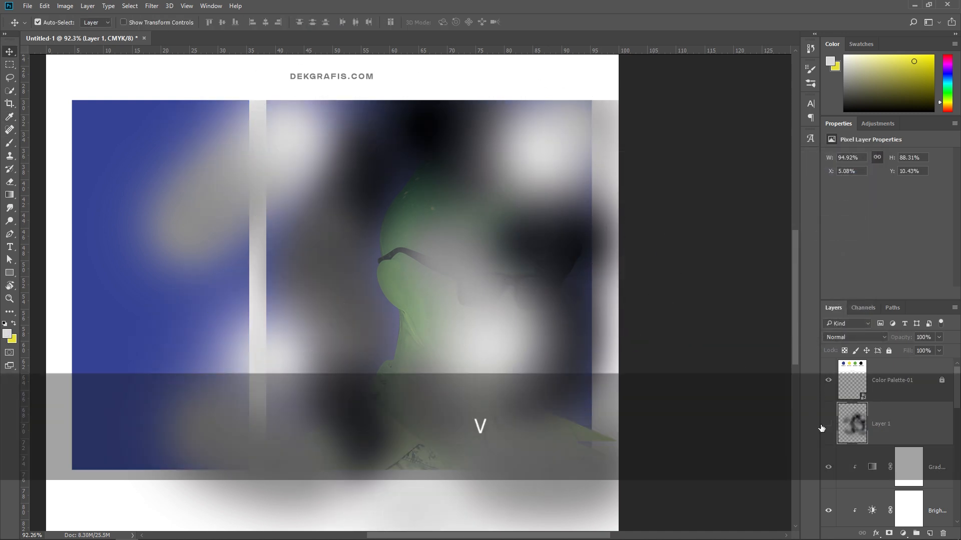
left_click(828, 424)
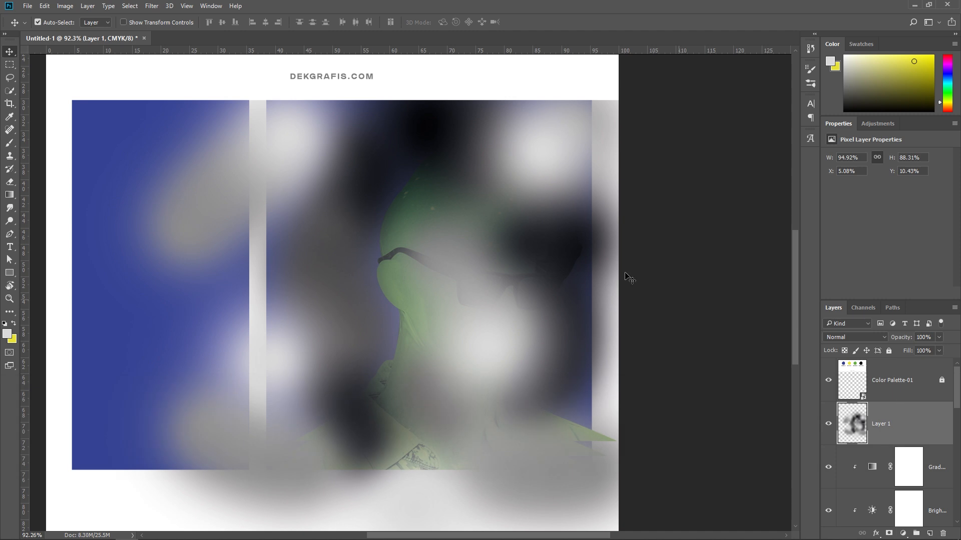
Step: Open Layer 1 in the Liquify filter and reduce the Twirl brush size to 300
left_click(152, 5)
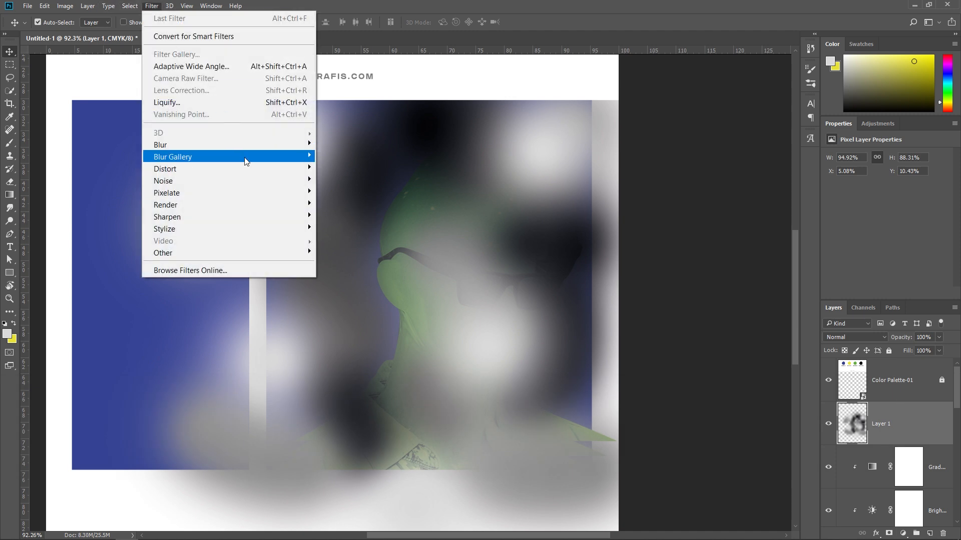
left_click(249, 102)
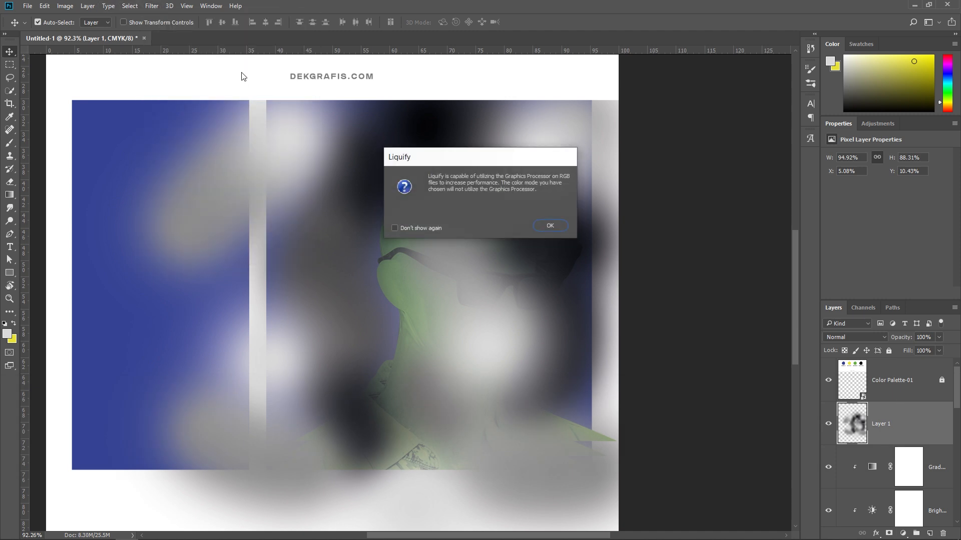
left_click(546, 225)
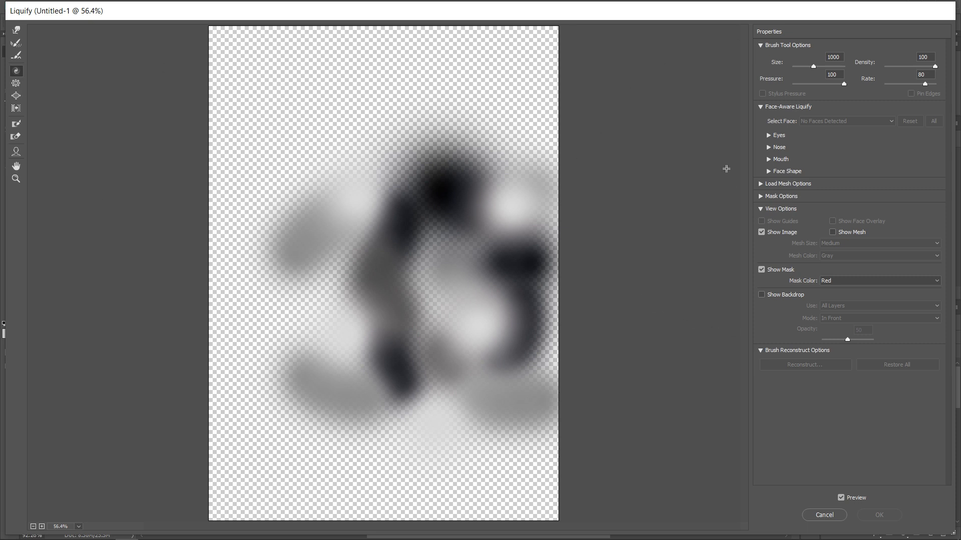
key("bracketleft")
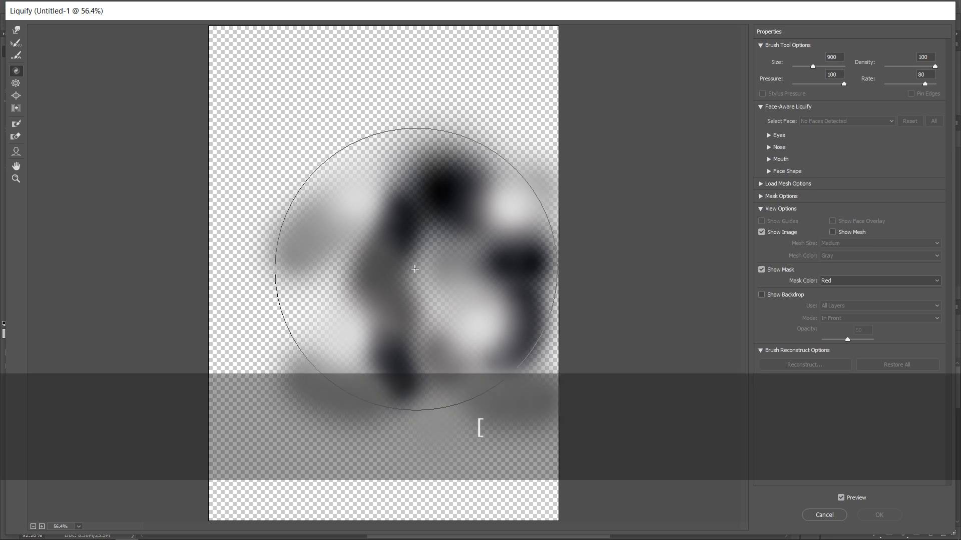
key("bracketleft")
key("bracketleft")
key("bracketleft")
key("bracketleft")
key("bracketleft")
key("bracketleft")
key("bracketleft")
key("bracketleft")
key("bracketleft")
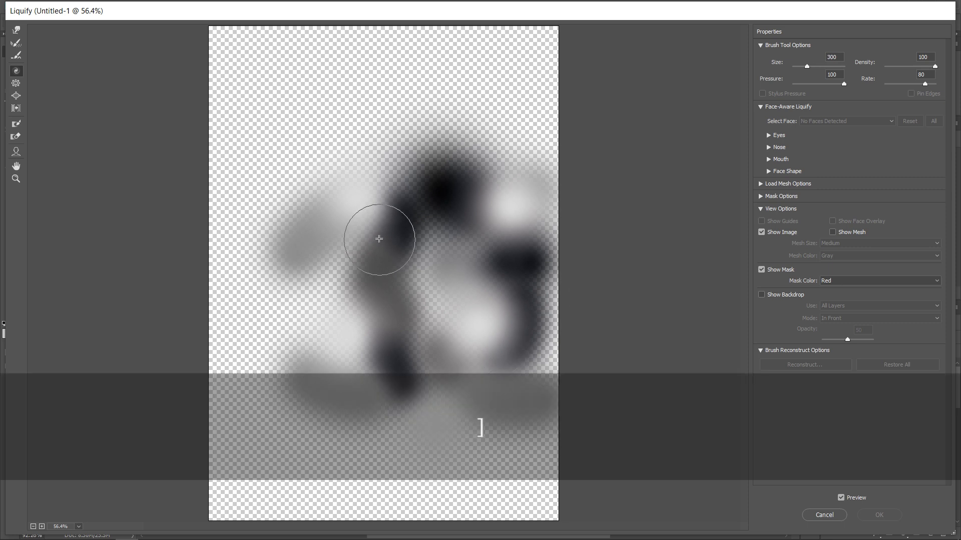
Step: Twirl the grey strokes into swirling shapes with brush sizes from 300 to 500 and apply the Liquify filter
mouse_move(378, 238)
left_mouse_down()
mouse_move(392, 262)
mouse_move(392, 325)
mouse_move(416, 375)
mouse_move(481, 244)
mouse_move(449, 185)
mouse_move(380, 234)
mouse_move(364, 360)
mouse_move(505, 331)
mouse_move(476, 175)
mouse_move(339, 236)
mouse_move(380, 193)
mouse_move(436, 247)
mouse_move(482, 163)
mouse_move(245, 297)
mouse_move(466, 242)
left_mouse_up()
key("bracketright")
key("bracketright")
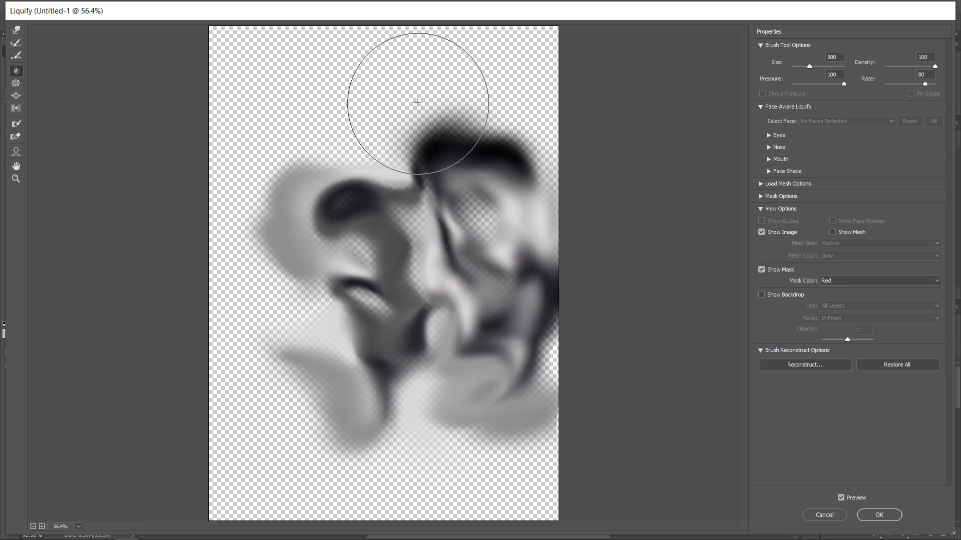
left_click(890, 518)
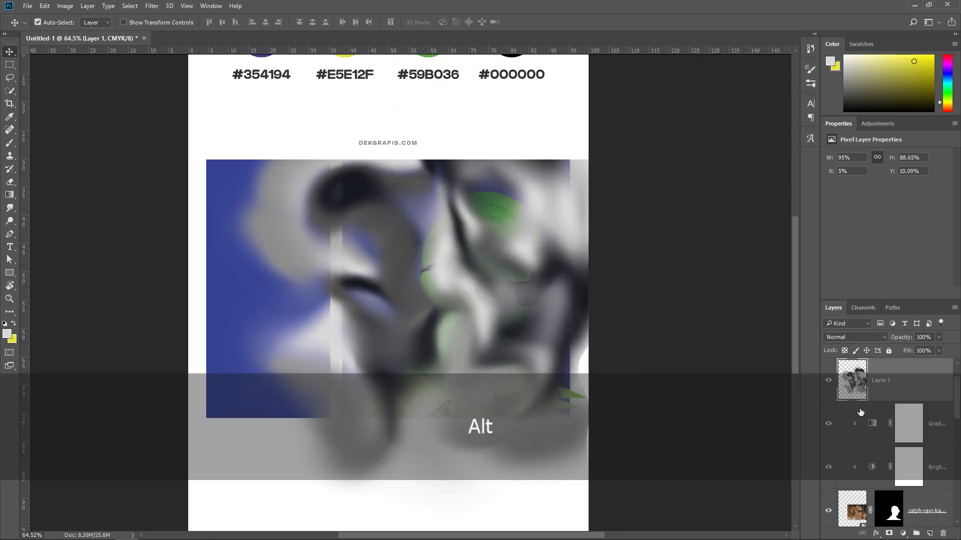
Step: Move Layer 1 directly above Rectangle 1 in the layer stack and clip it to that rectangle
left_click_drag(892, 384, 919, 433)
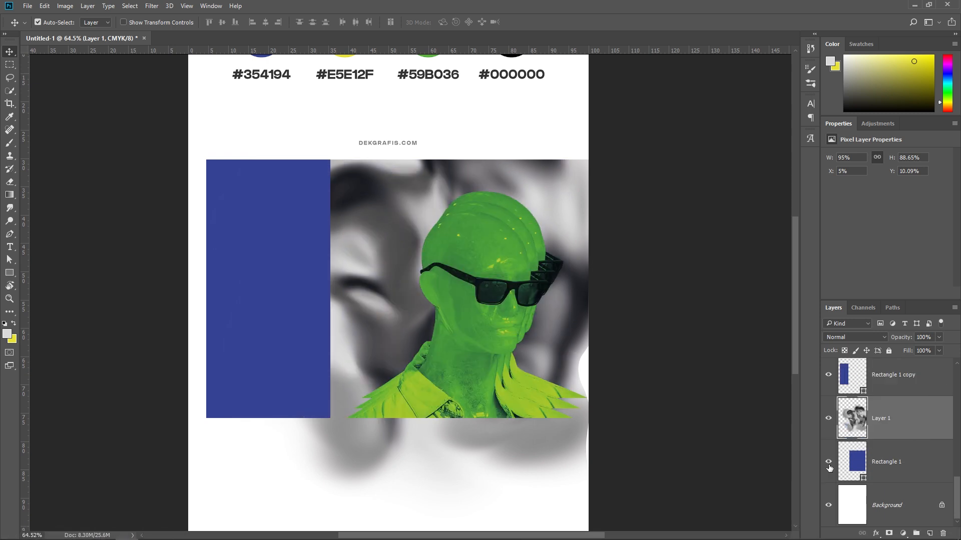
scroll(854, 439, "up", 1)
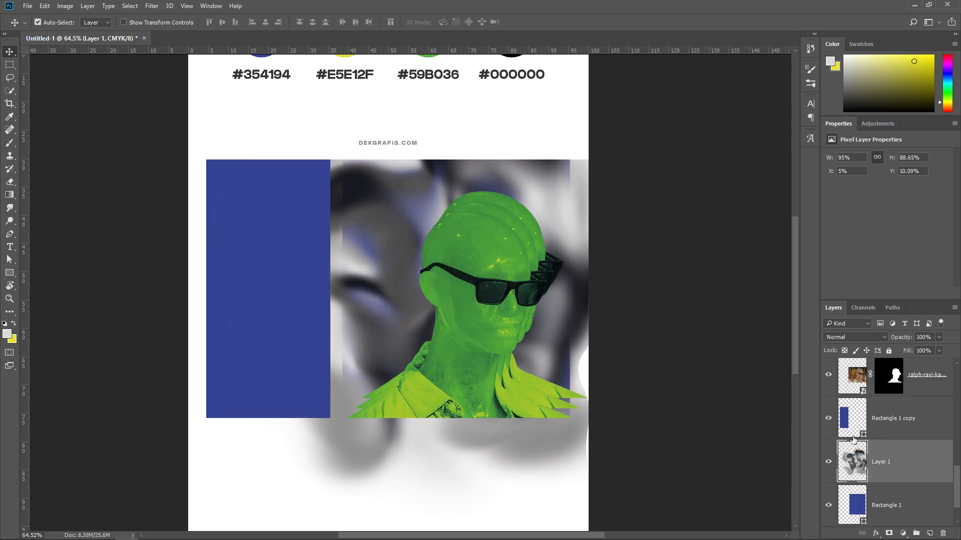
right_click(913, 469)
left_click(770, 241)
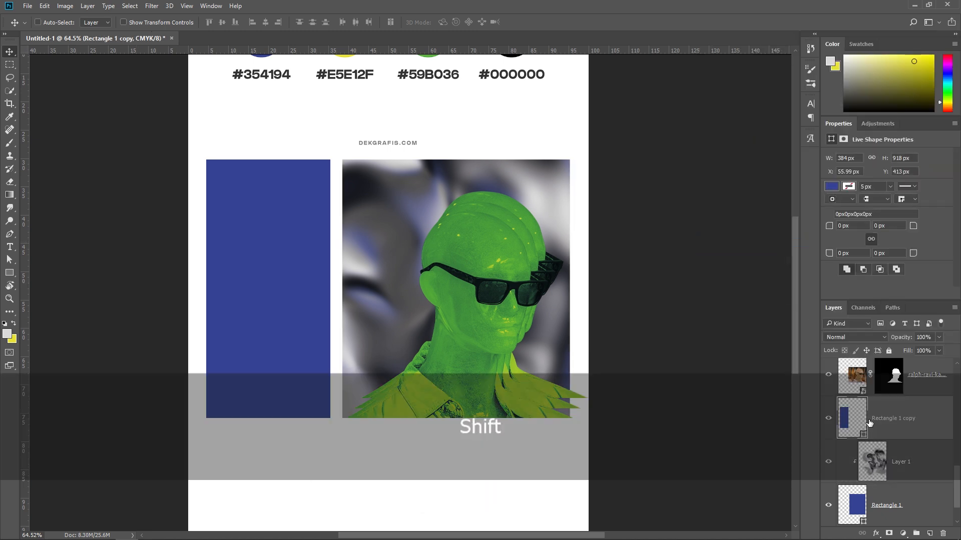
Step: Move the Rectangle 1 copy layer up to just below Color Palette-01 and toggle Layer 1's visibility to check the swirls
key("shift+ctrl+bracketright")
key("ctrl+bracketleft")
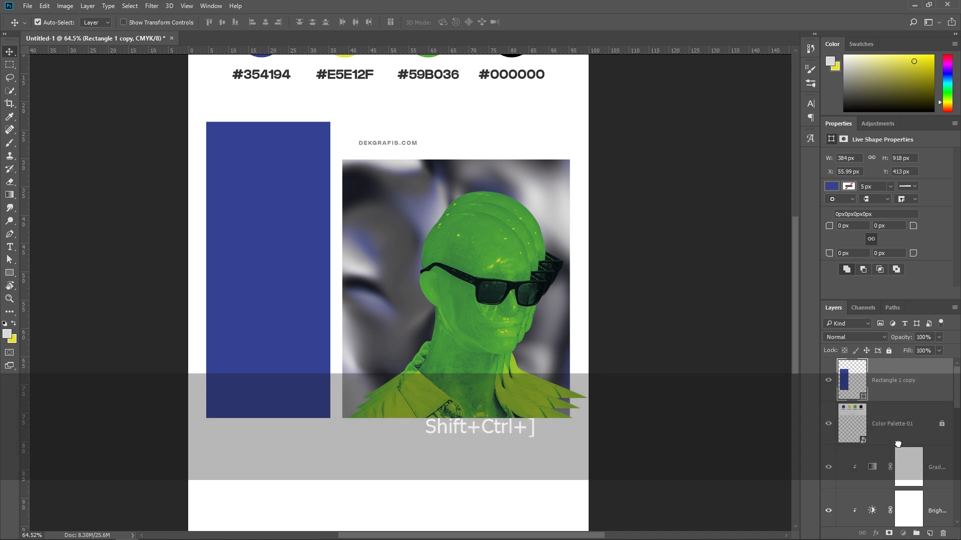
scroll(959, 390, "down", 3)
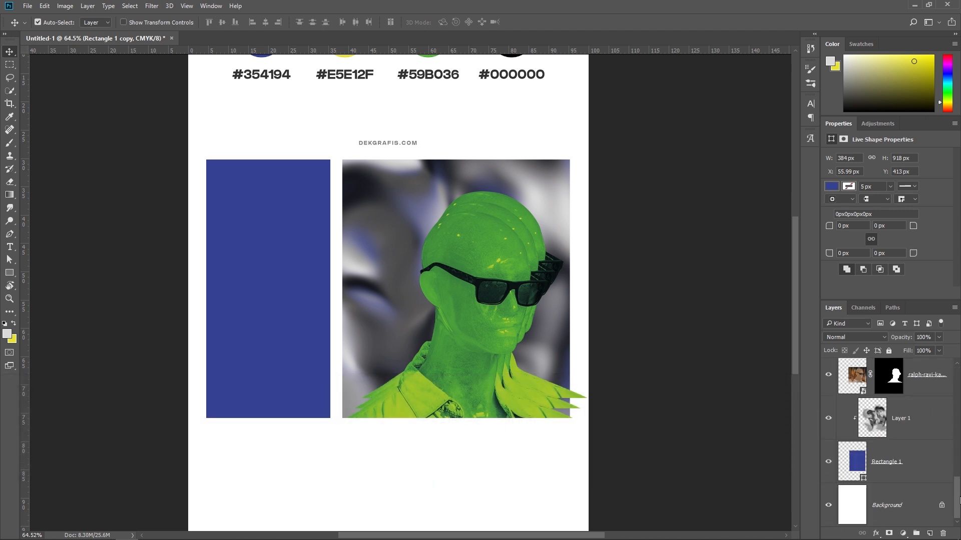
left_click(822, 461)
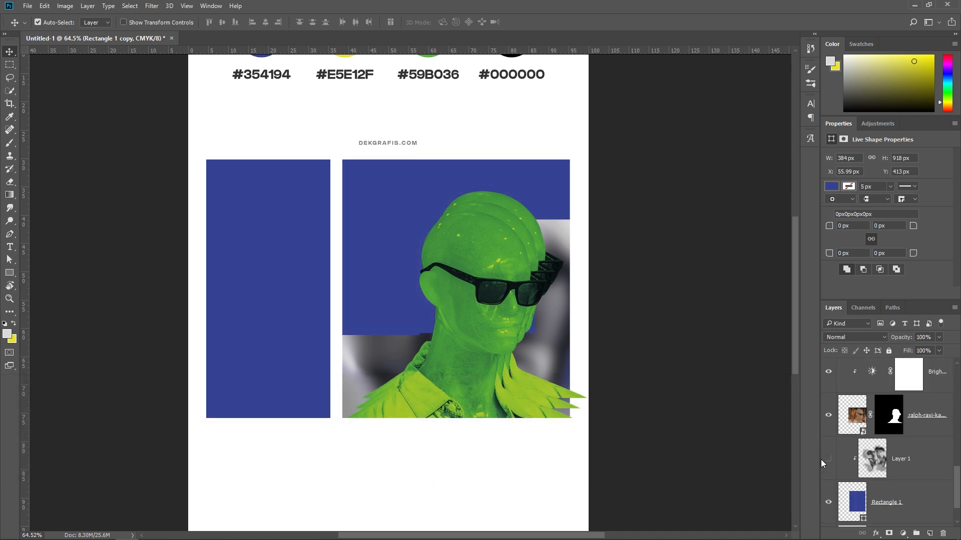
Step: Add a Gradient Map adjustment above Layer 1 and clip it to the layers below
left_click(878, 459)
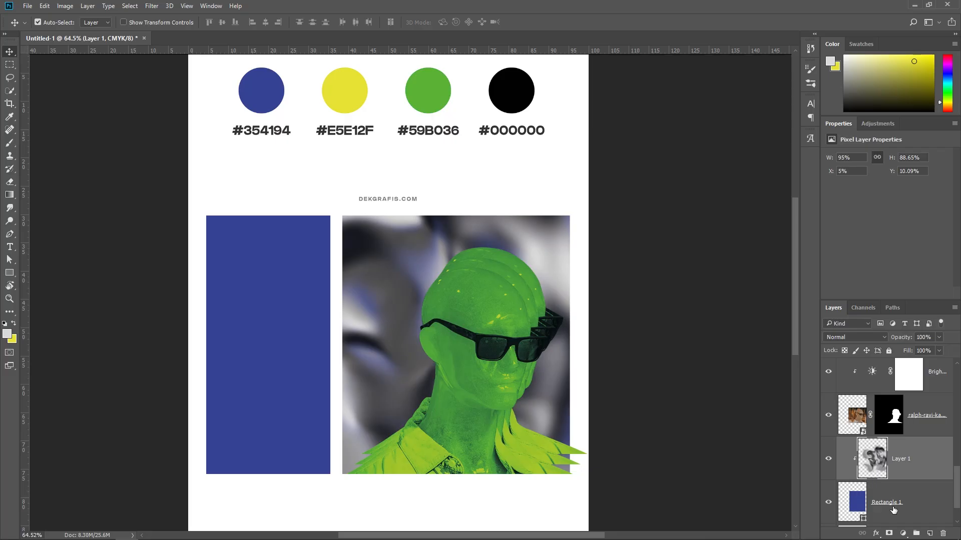
left_click(902, 533)
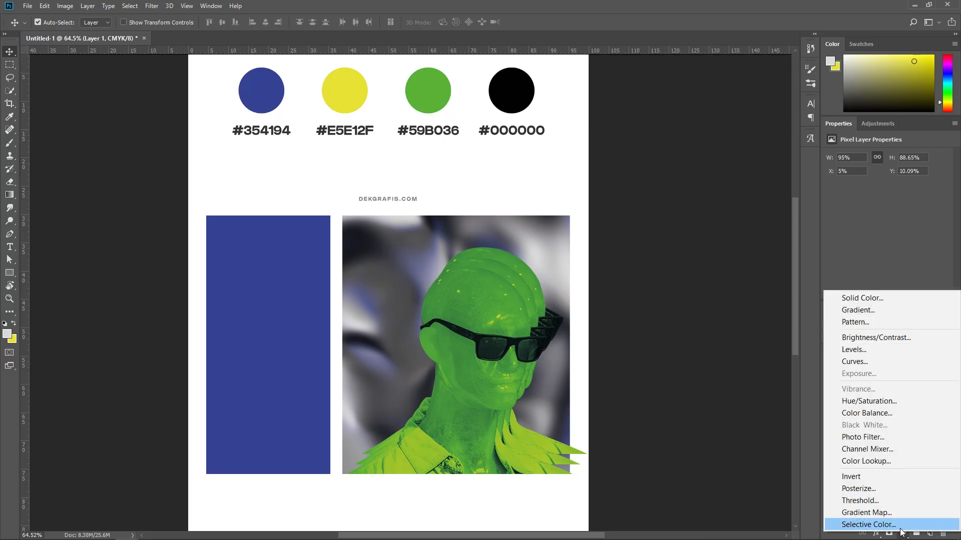
left_click(881, 512)
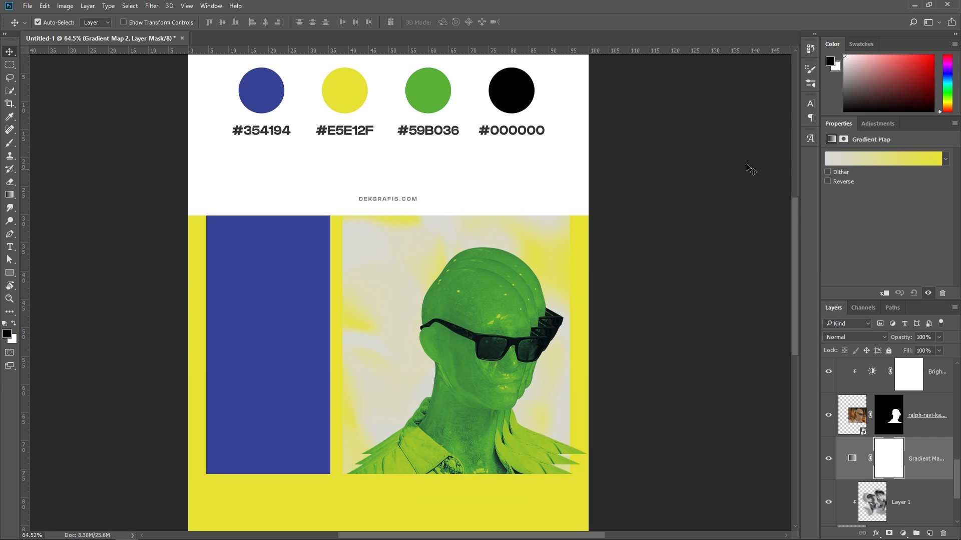
right_click(931, 464)
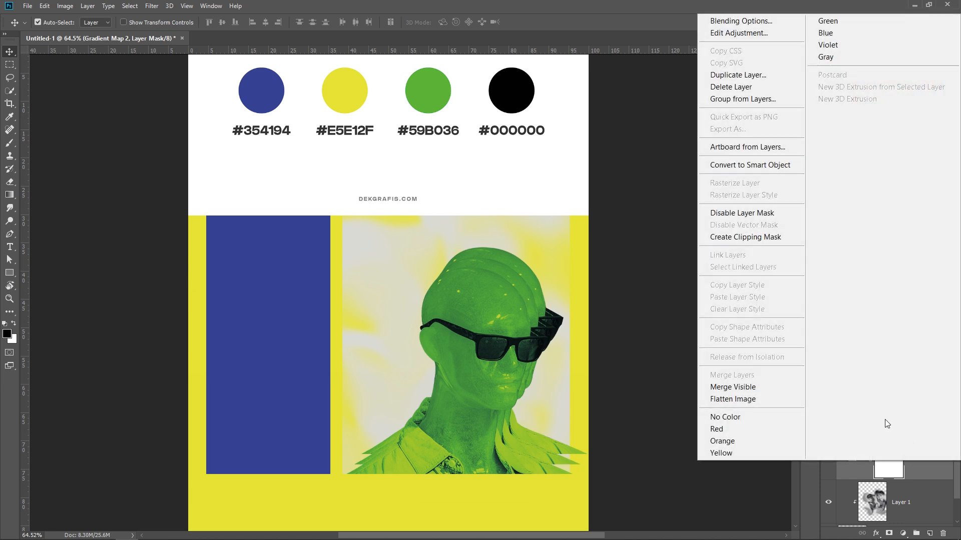
left_click(746, 237)
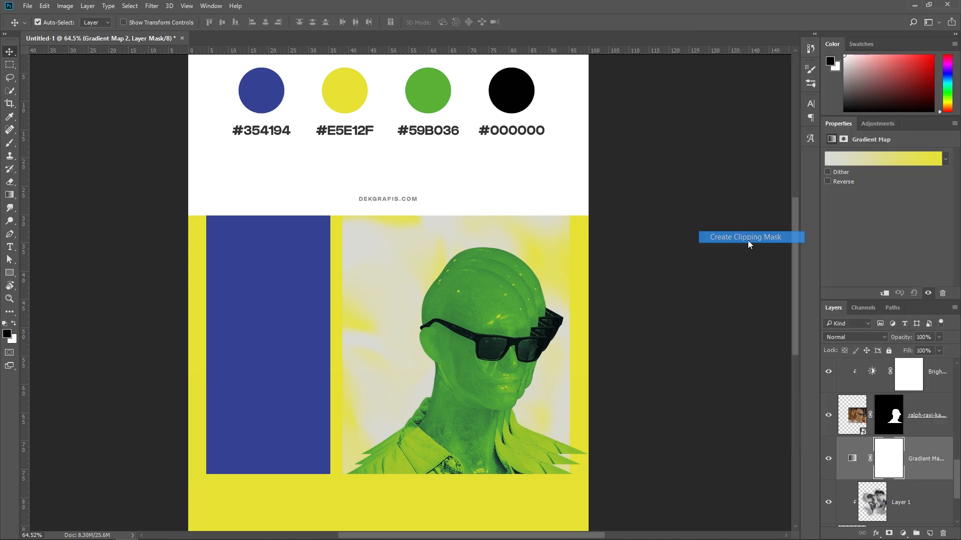
Step: Set the first colour stop of the new Gradient Map to white (ffffff)
left_click(850, 160)
double_click(635, 313)
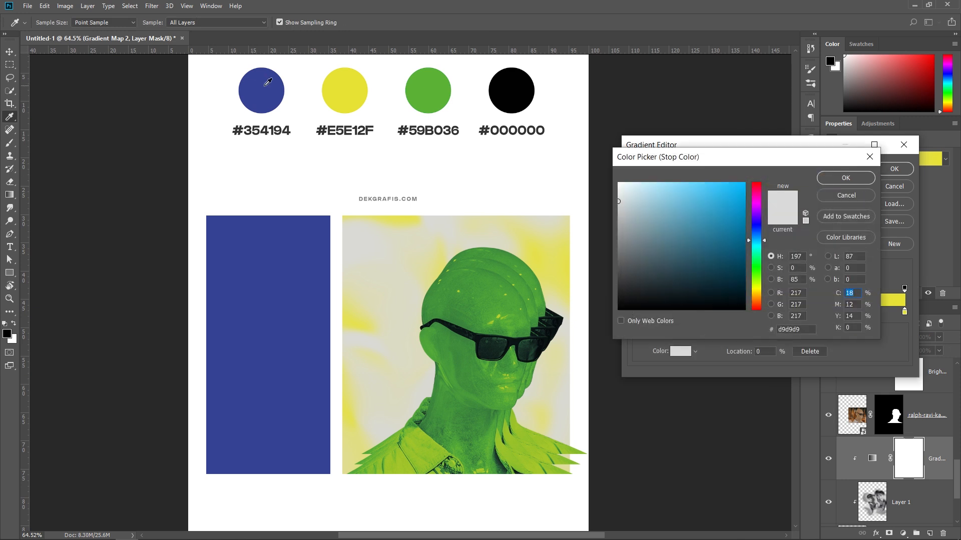
left_click(538, 189)
left_click(846, 178)
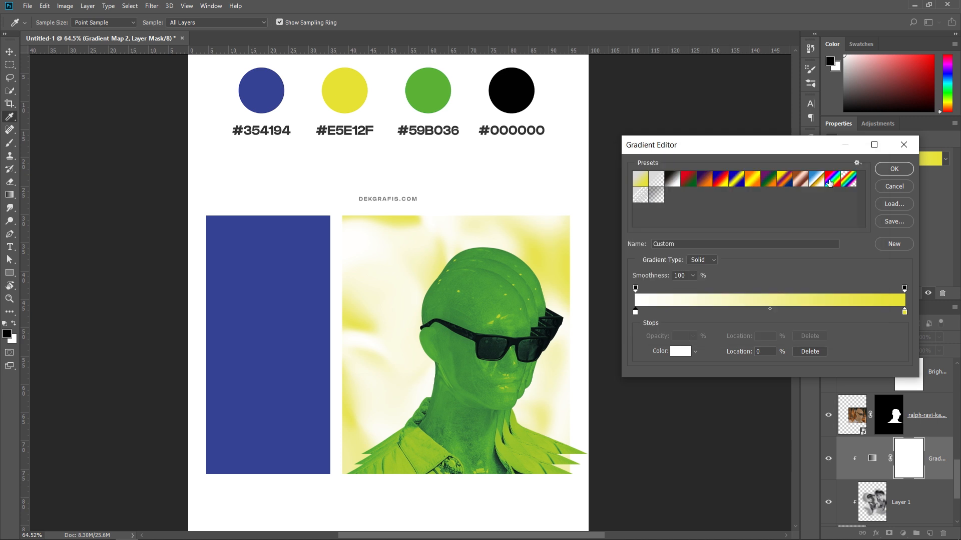
left_click(894, 169)
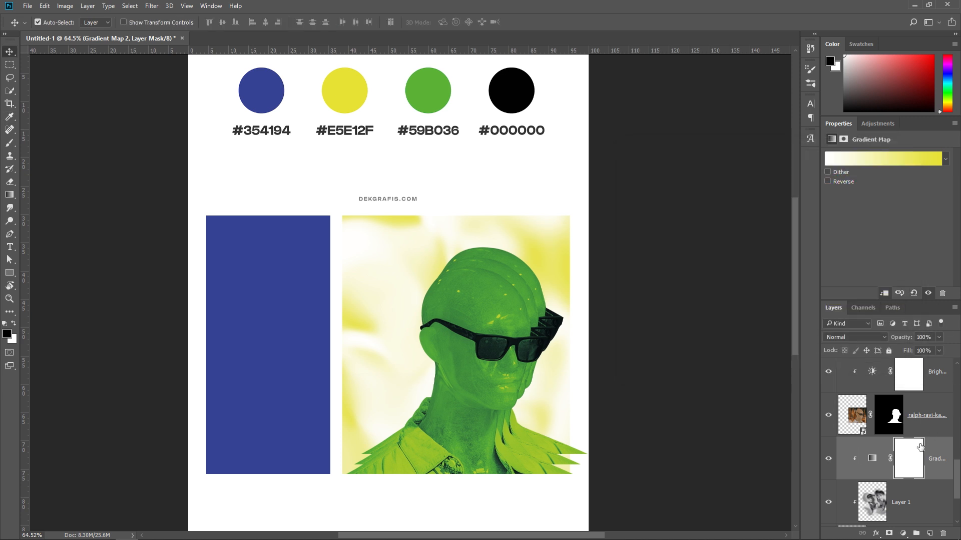
Step: Raise the new Gradient Map to just below Color Palette-01 and set its first colour stop to the palette yellow (e5e133)
key("ctrl+shift+bracketright")
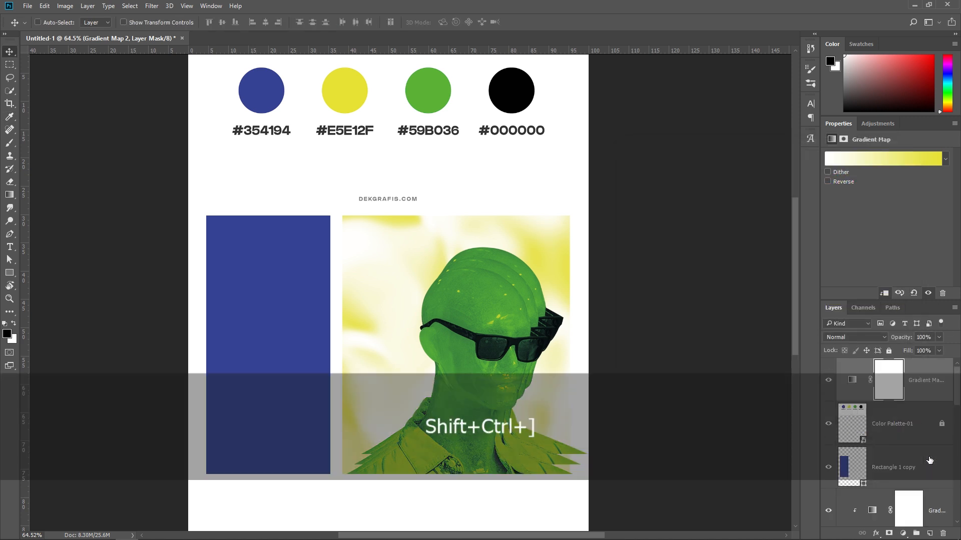
left_click(883, 159)
double_click(636, 312)
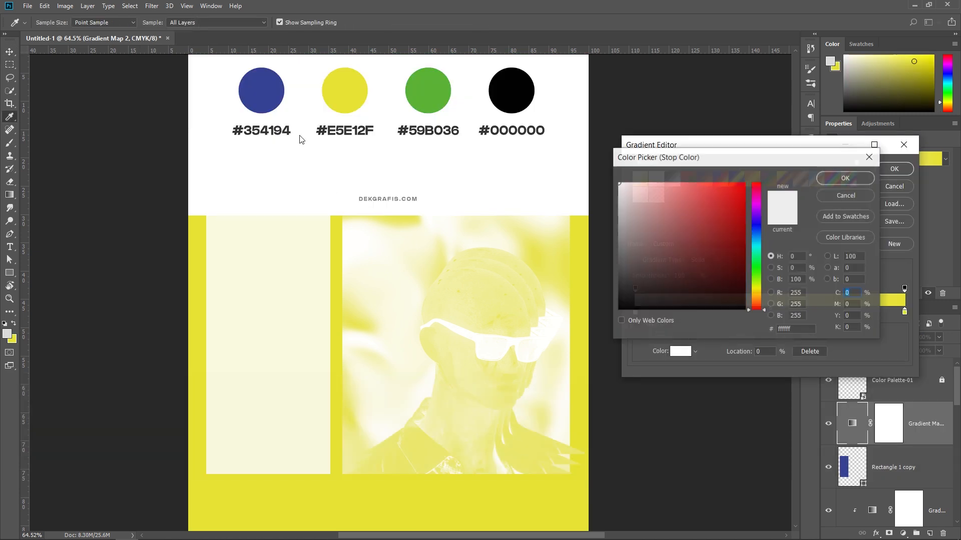
left_click(334, 93)
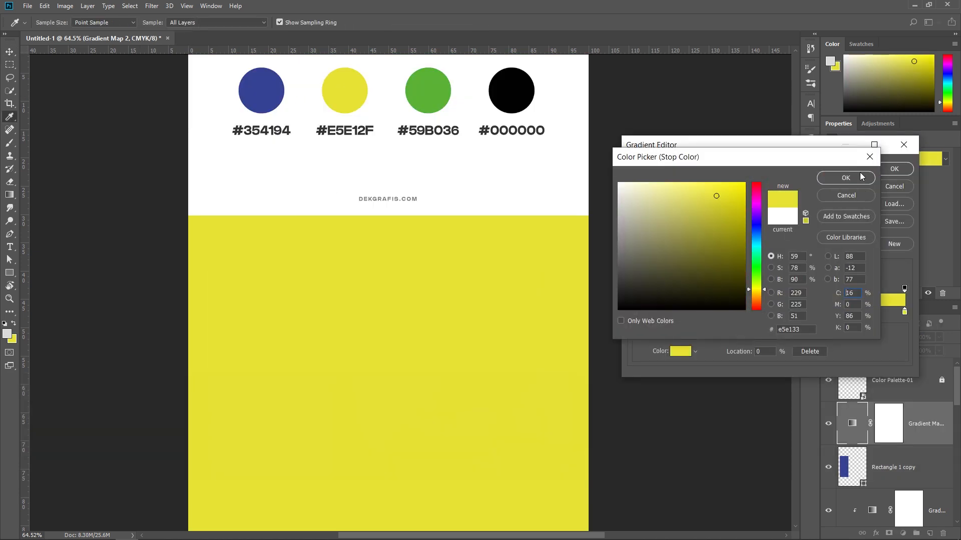
left_click(860, 177)
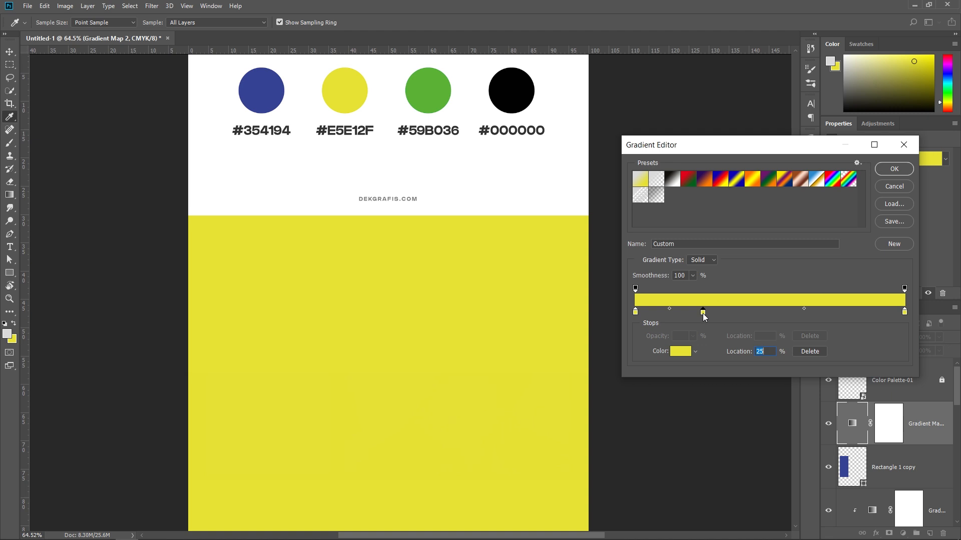
Step: Add a palette-blue stop (354394) at 25% location in the Gradient Map and set the last stop to the palette black (010101)
double_click(703, 313)
left_click(268, 87)
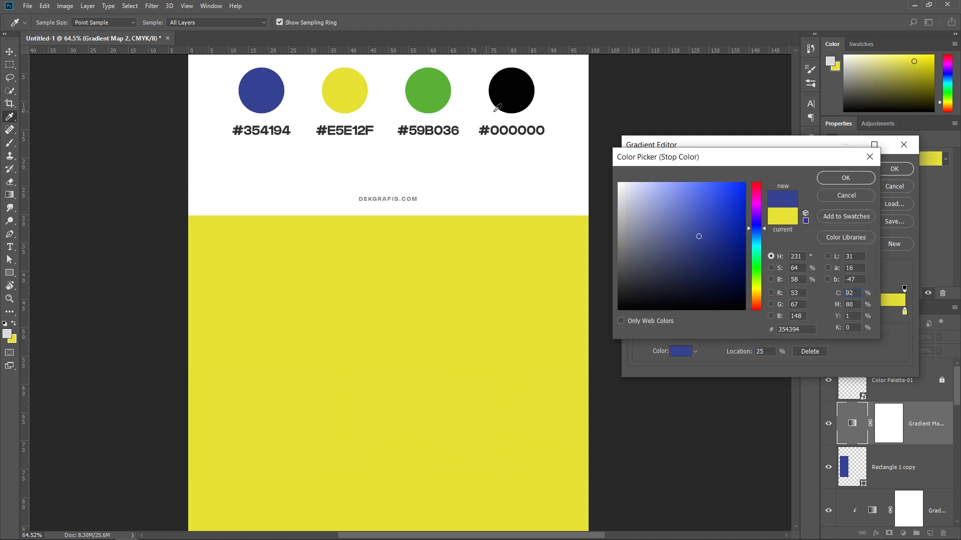
left_click(845, 178)
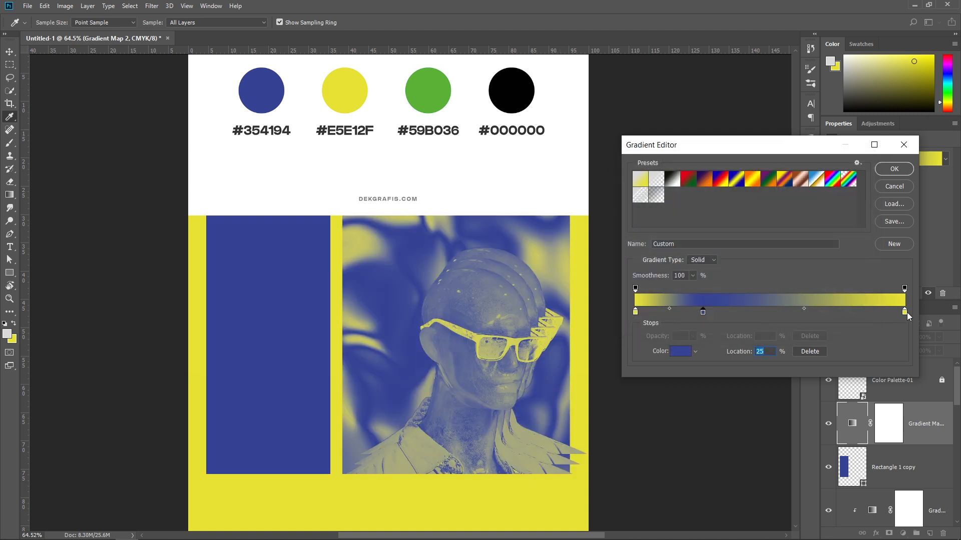
double_click(905, 313)
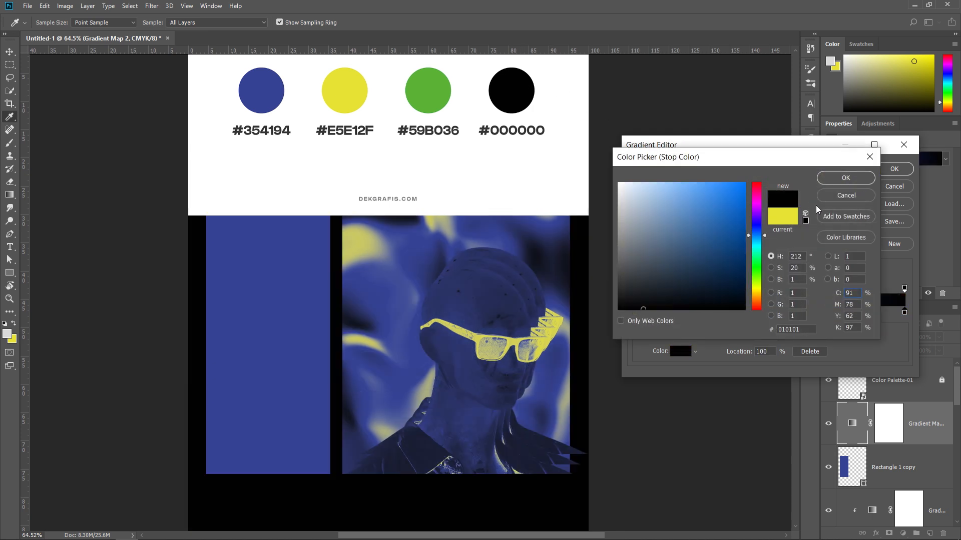
key("Return")
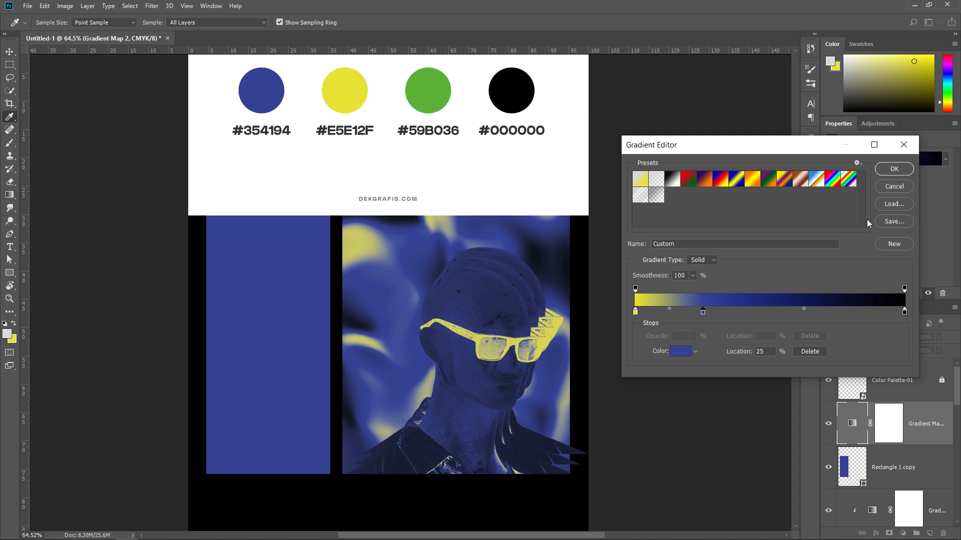
key("Return")
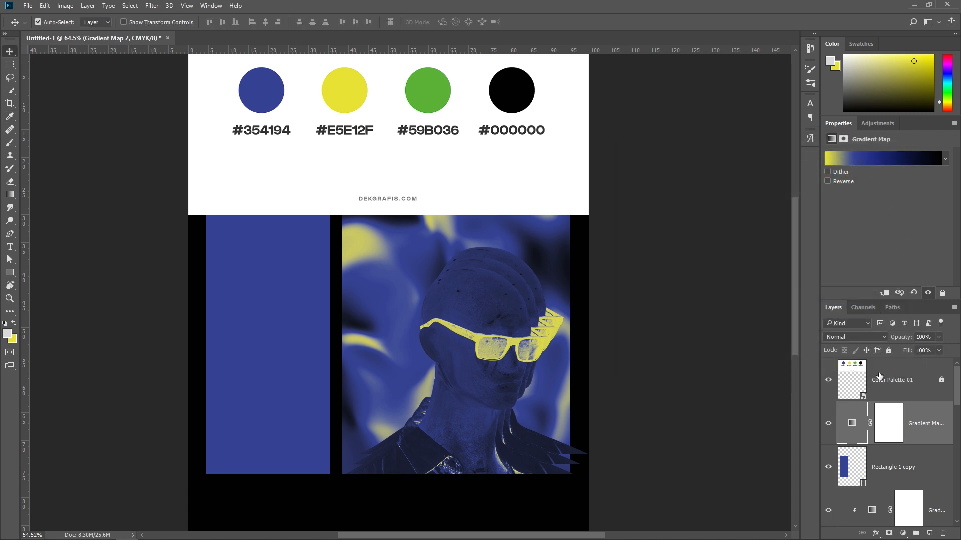
Step: Move the Gradient Map back to directly above Layer 1 and clip it to the layers below
left_click_drag(916, 458, 937, 390)
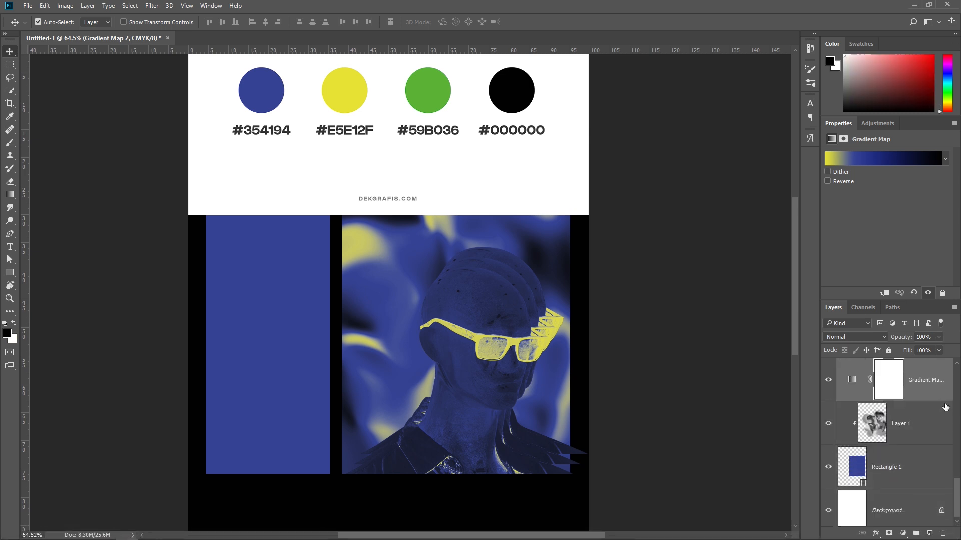
right_click(937, 391)
left_click(759, 317)
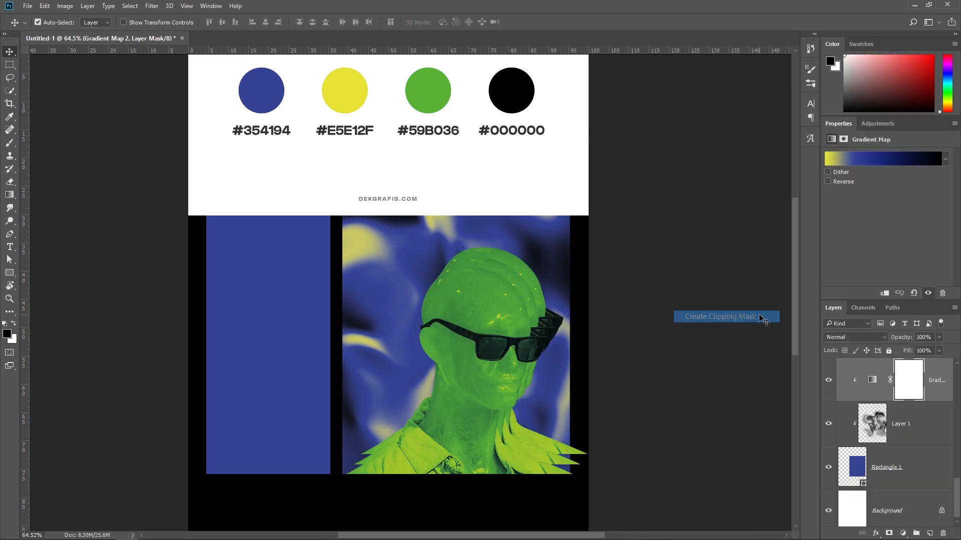
left_click_drag(492, 144, 498, 125)
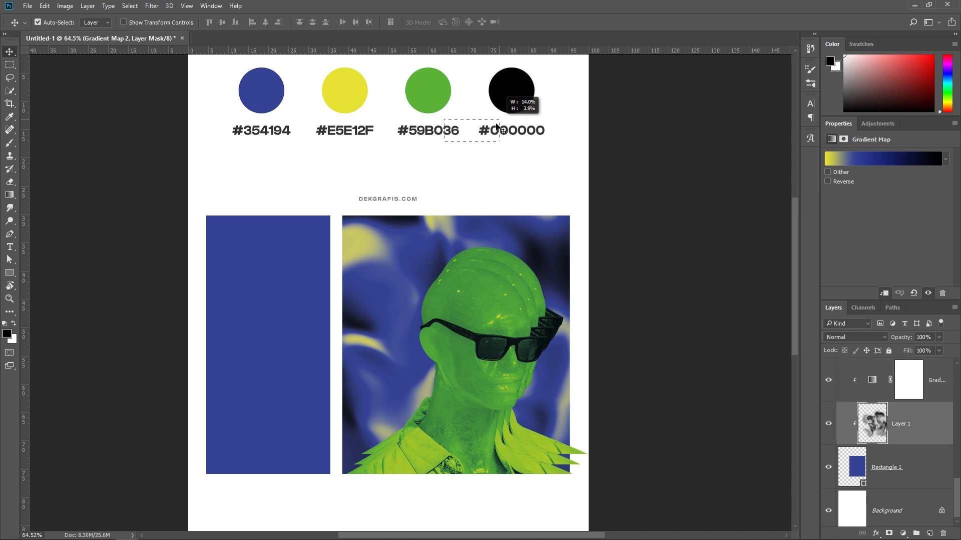
left_click(635, 357)
Step: Toggle the visibility of Layer 1 and its clipped Gradient Map to examine their effect on the background
scroll(531, 228, "down", 1)
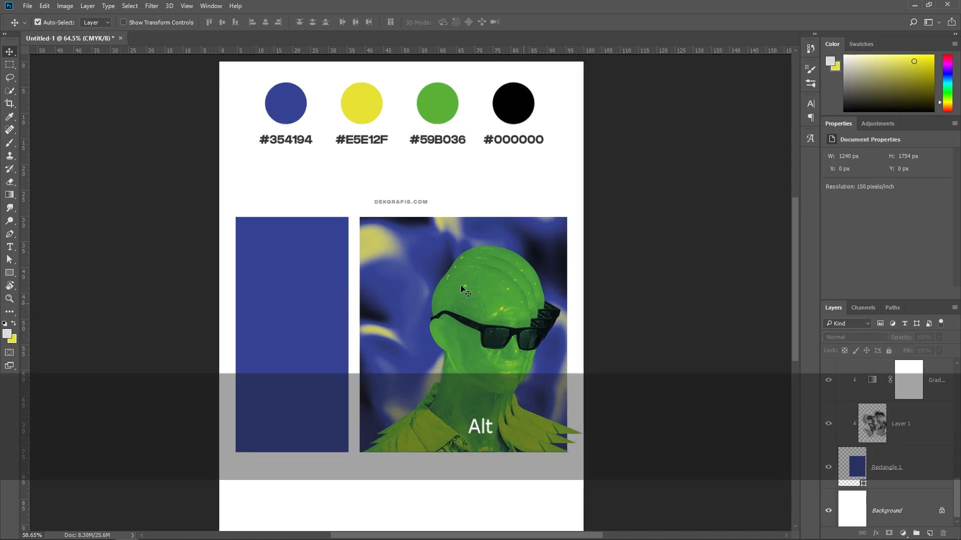
scroll(407, 212, "down", 1)
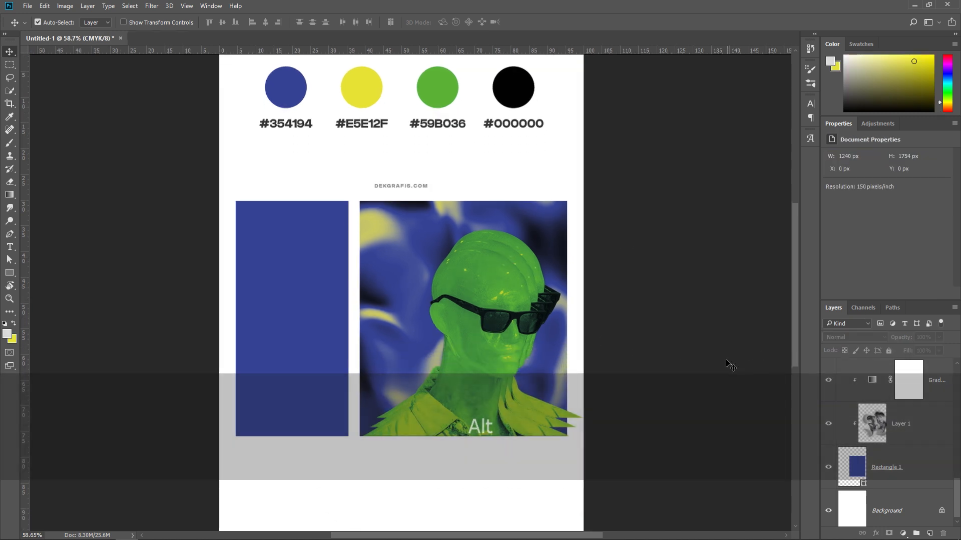
key("ctrl+0")
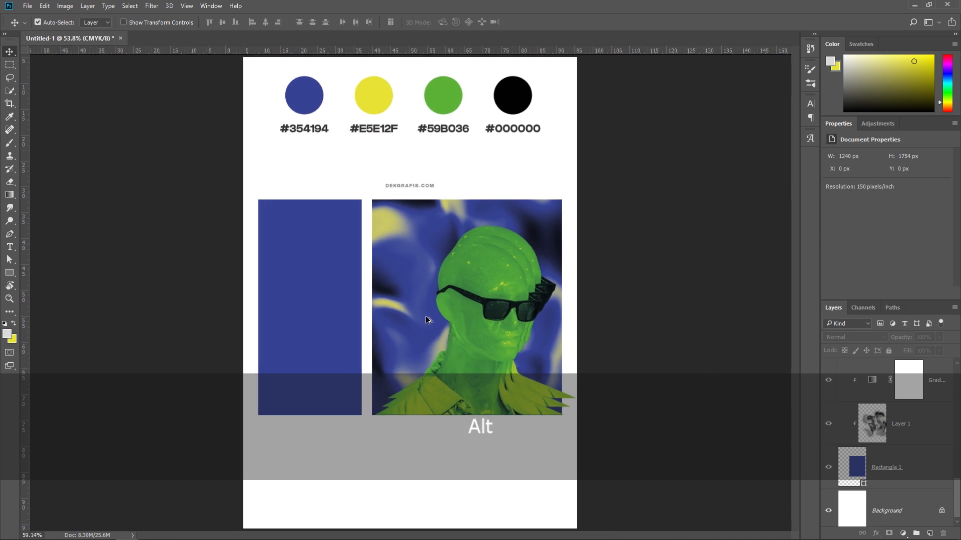
scroll(427, 319, "up", 3)
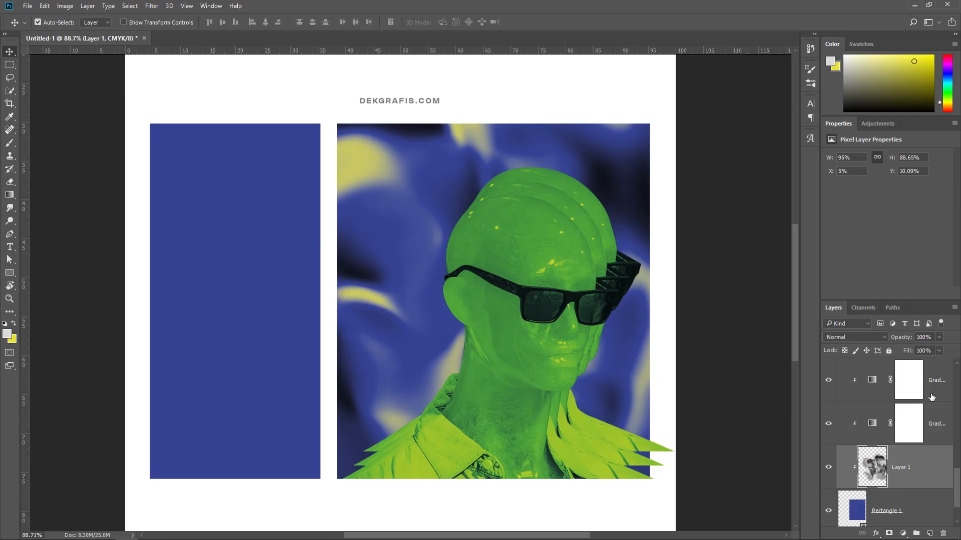
scroll(943, 467, "up", 2)
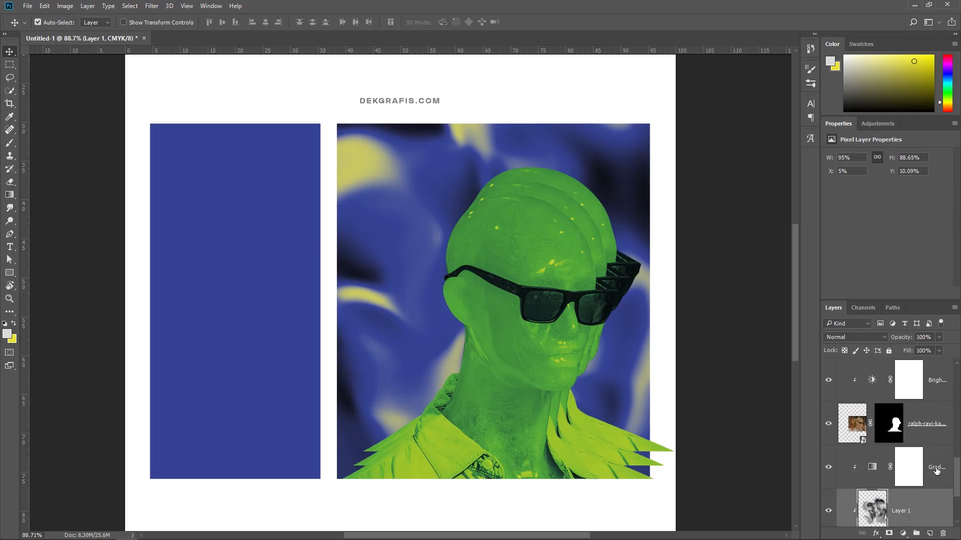
scroll(936, 470, "down", 1)
left_click(829, 467)
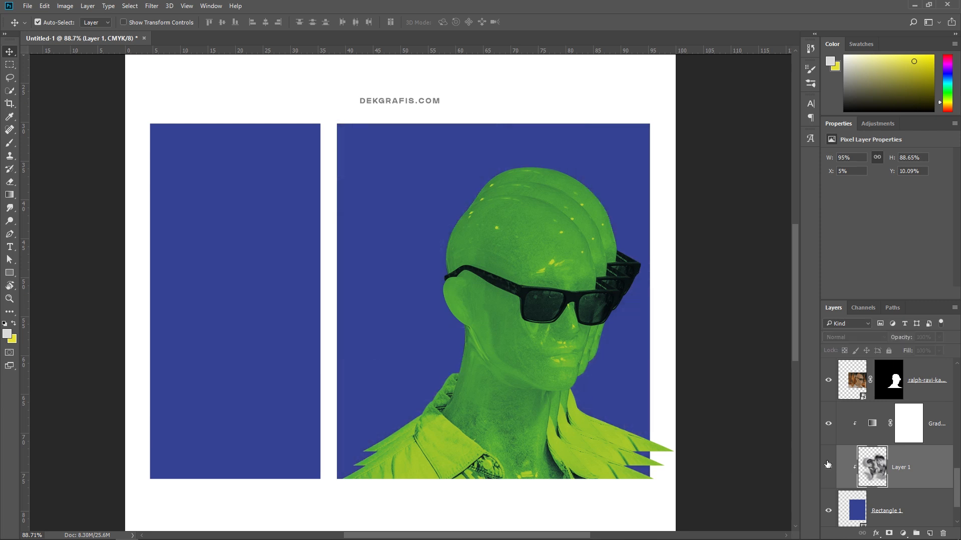
left_click(828, 424)
left_click(827, 424)
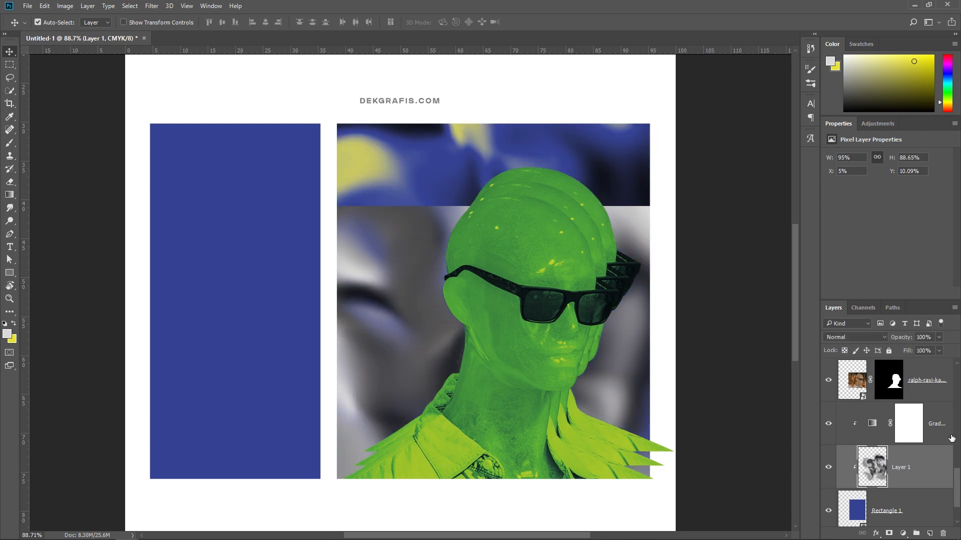
Step: Duplicate Layer 1 together with its Gradient Map and move both copies directly above Rectangle 1 copy
left_click(938, 430, "shift")
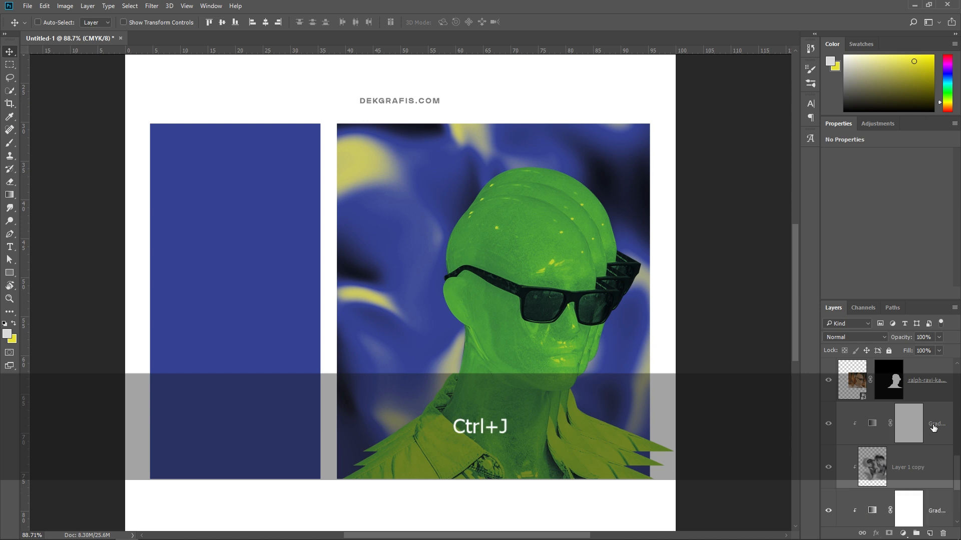
left_click_drag(926, 460, 928, 406)
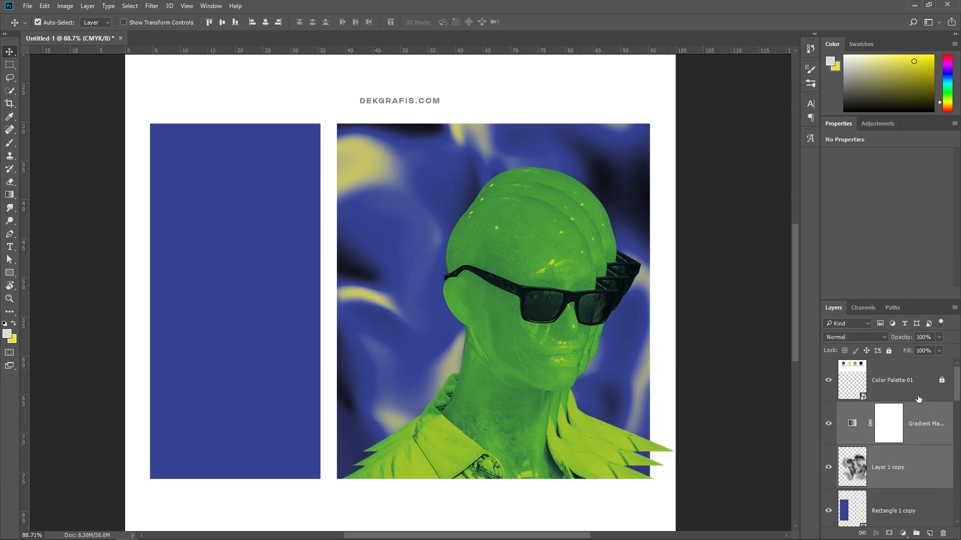
scroll(894, 495, "down", 2)
scroll(881, 441, "up", 1)
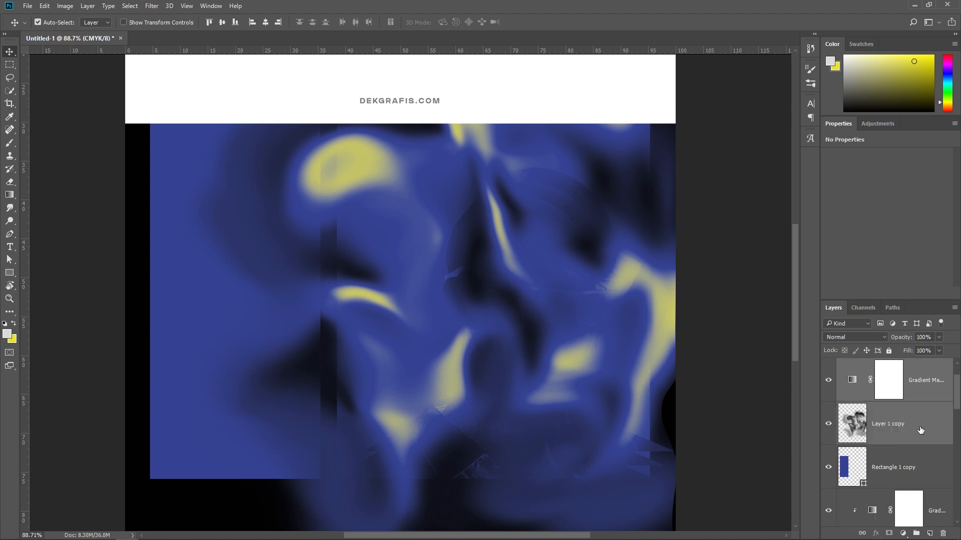
Step: Clip Layer 1 copy and its Gradient Map to Rectangle 1 copy and shift the copied swirls up and to the left with Free Transform
right_click(900, 374)
left_click(751, 318)
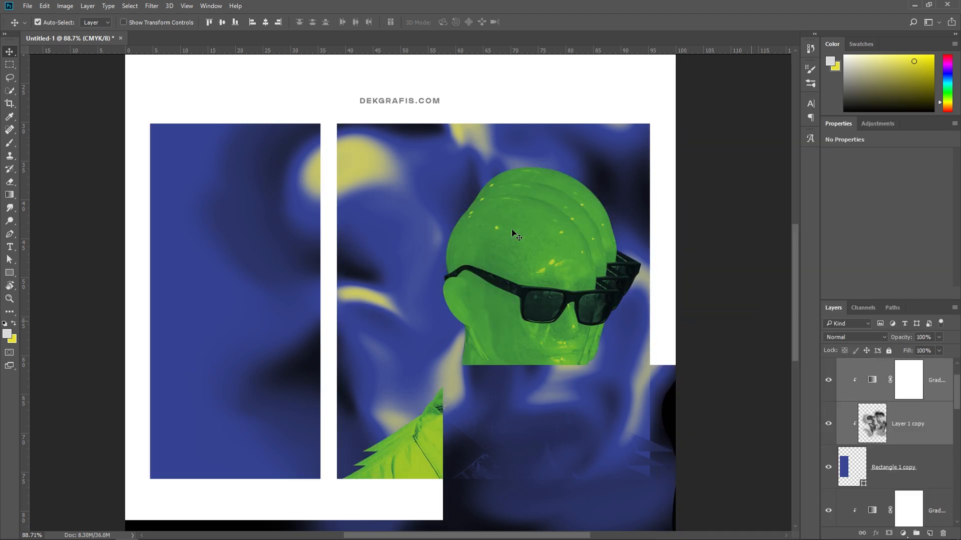
key("ctrl+t")
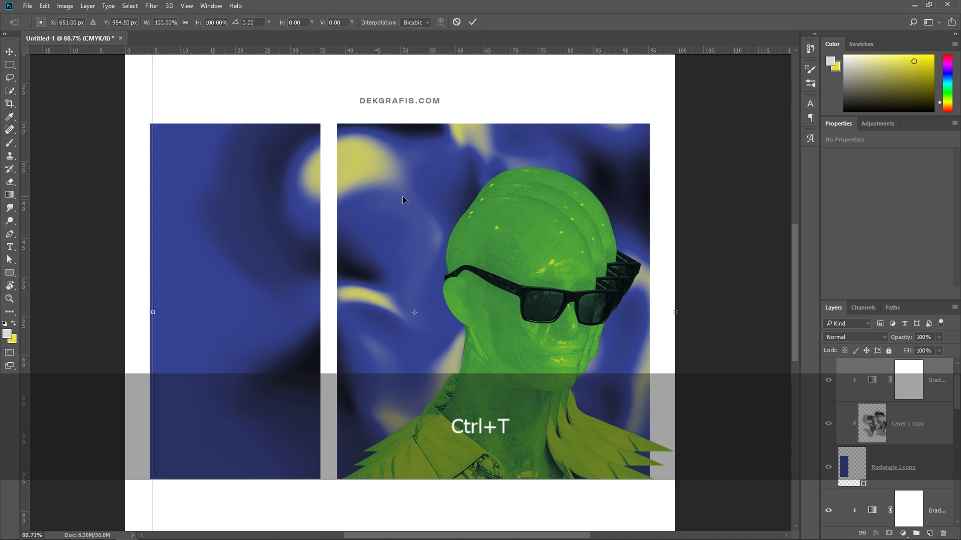
left_click_drag(303, 201, 70, 107)
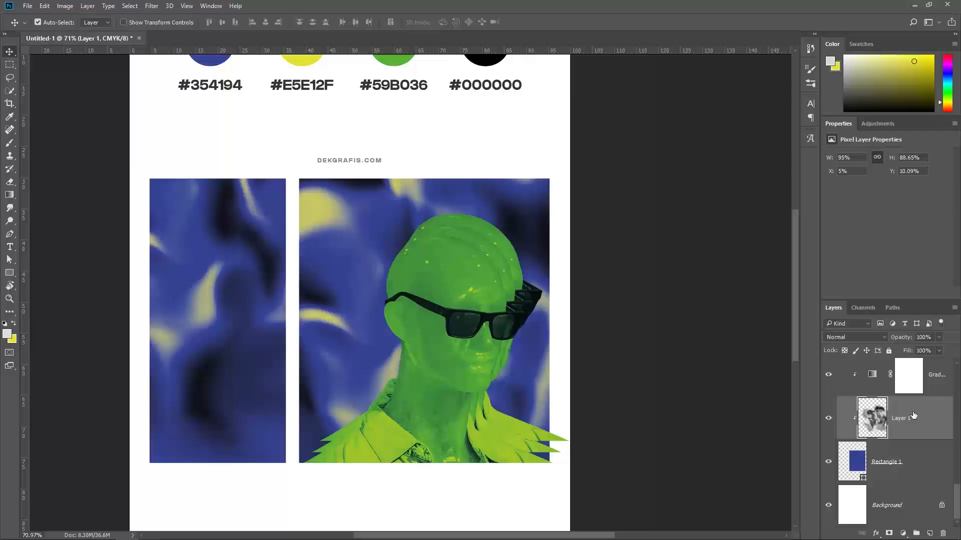
left_click(910, 465)
scroll(925, 476, "up", 5)
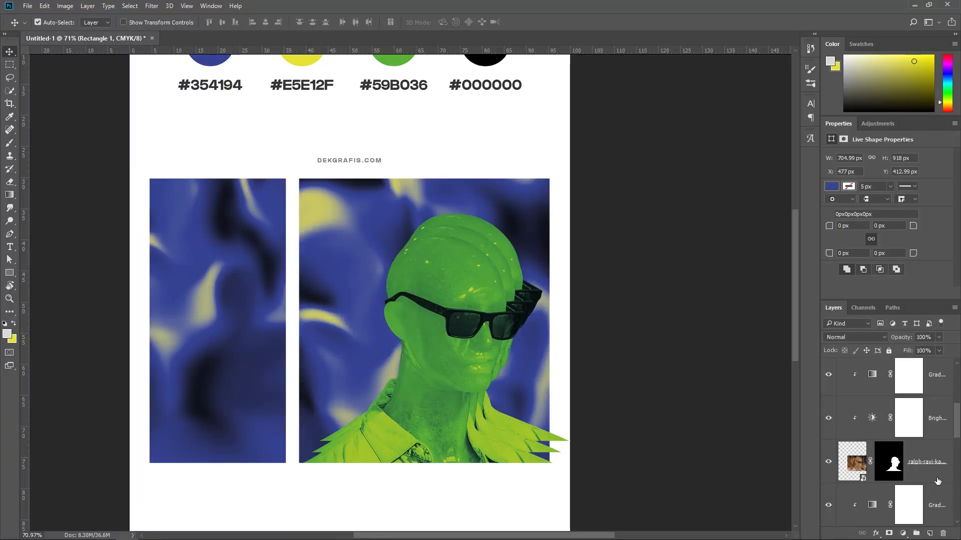
left_click(937, 506, "ctrl")
key("ctrl+g")
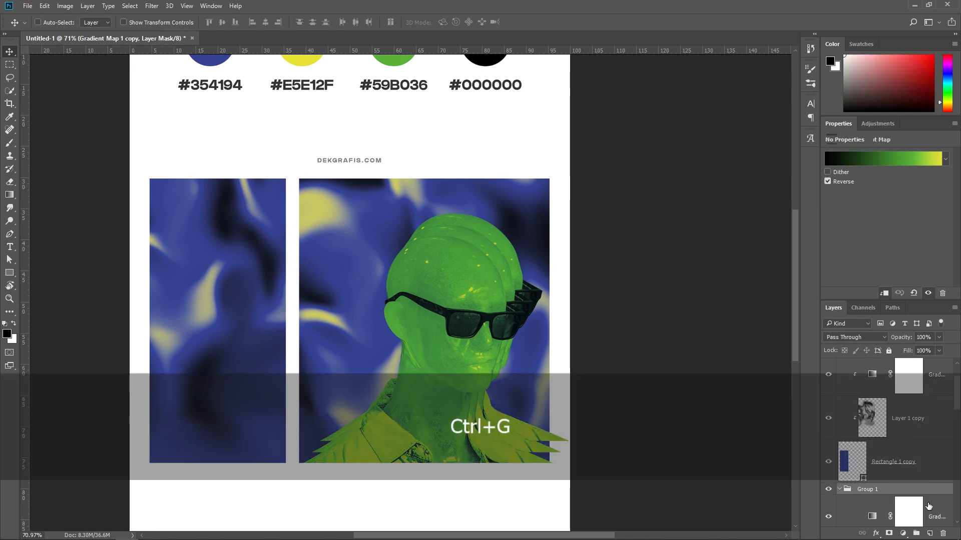
key("ctrl+z")
key("ctrl+z")
key("ctrl+z")
key("ctrl+z")
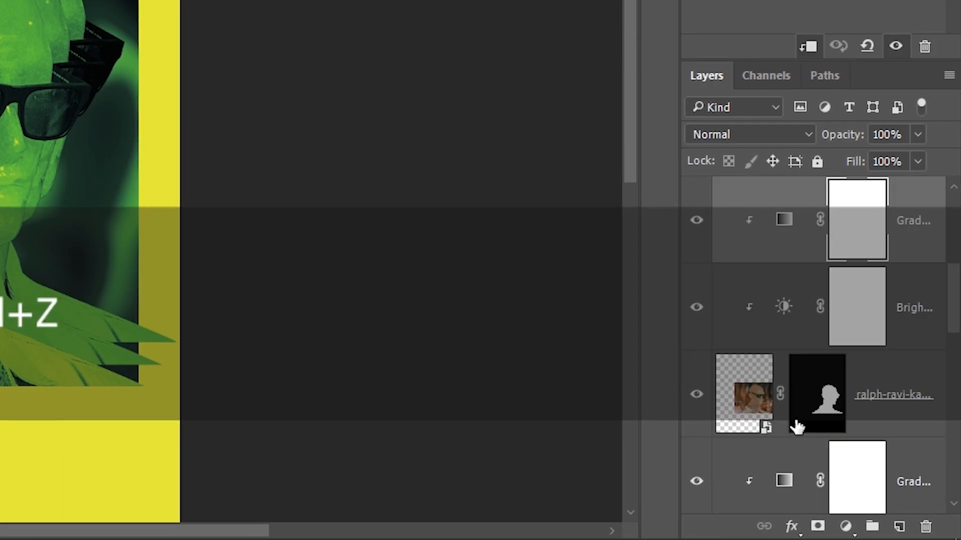
Step: Group all layers from Rectangle 1 up to the mannequins' topmost Gradient Map and name the group Kotak Kanan
left_click(828, 398)
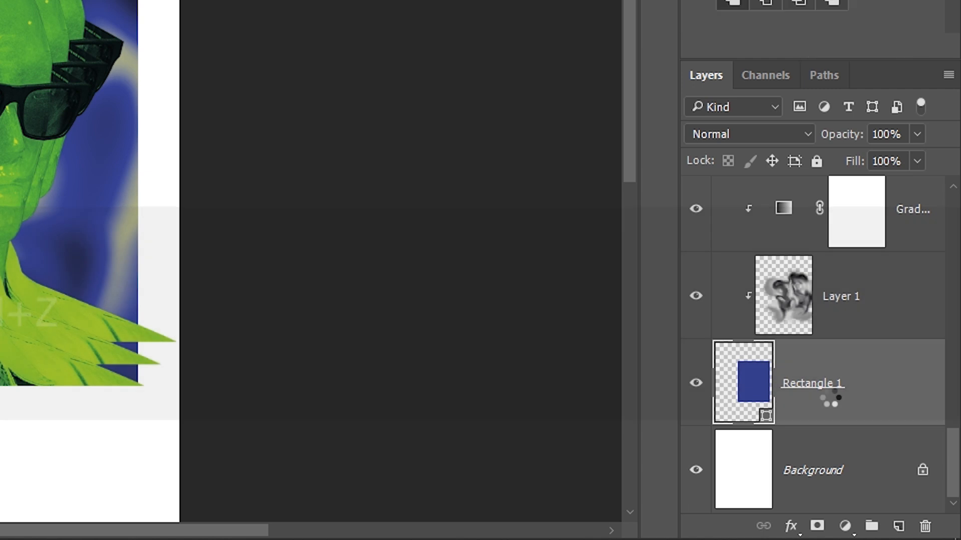
scroll(830, 400, "up", 5)
scroll(833, 404, "up", 4)
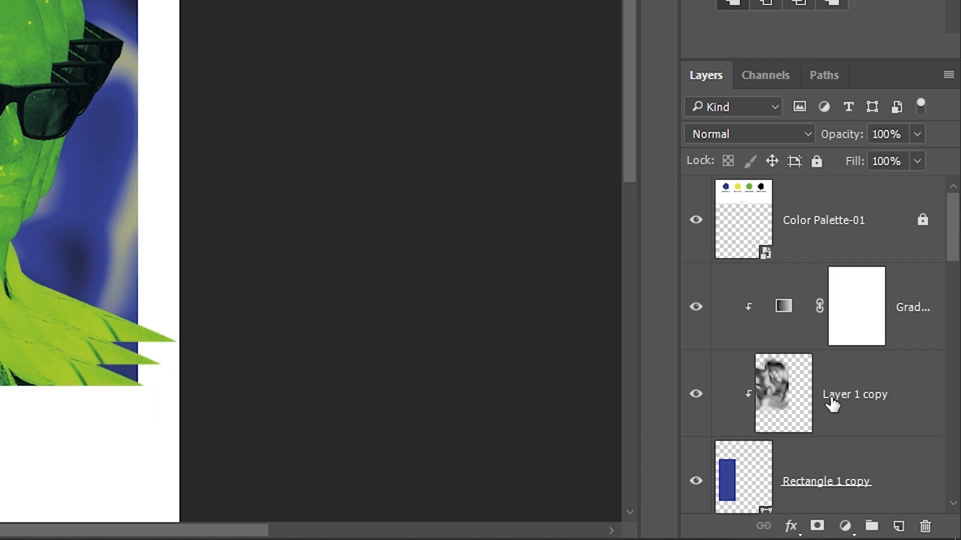
scroll(832, 400, "down", 2)
left_click(917, 388, "shift")
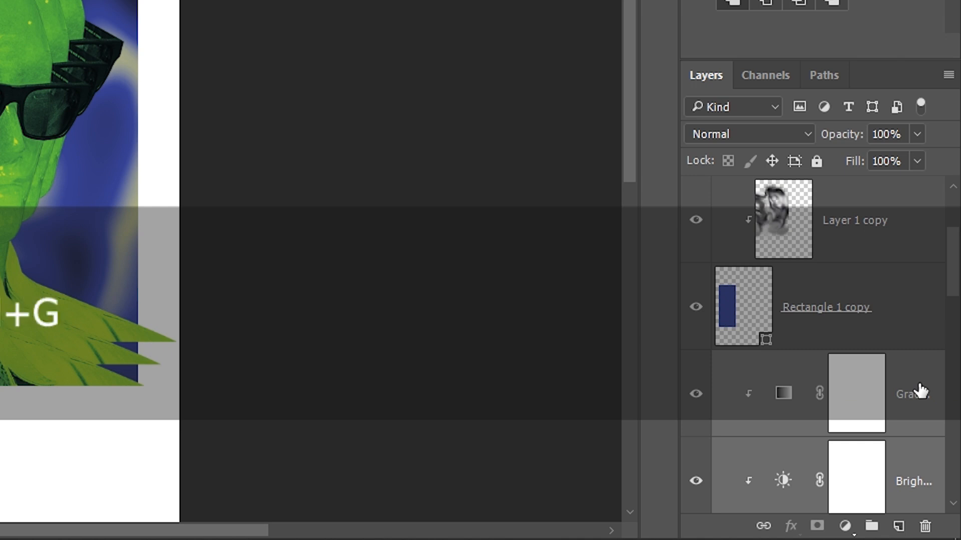
key("ctrl+g")
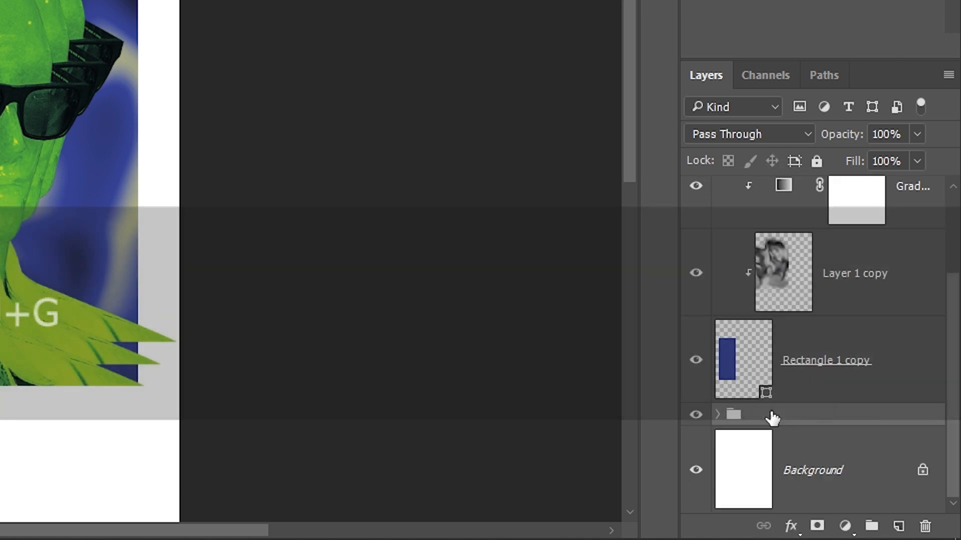
double_click(810, 415)
key("Caps_Lock")
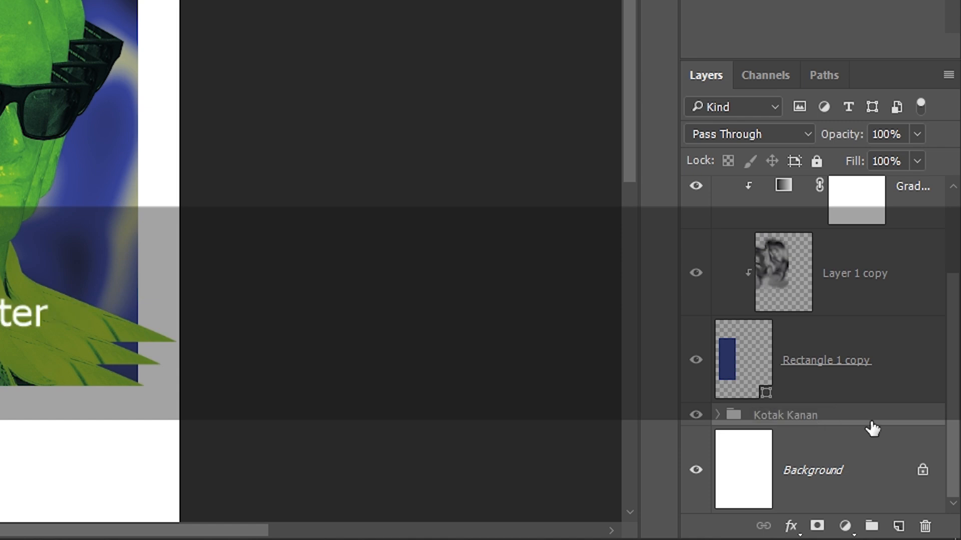
Step: Group Rectangle 1 copy with Layer 1 copy and the Gradient Map clipped above it
scroll(872, 429, "up", 2)
left_click(896, 476)
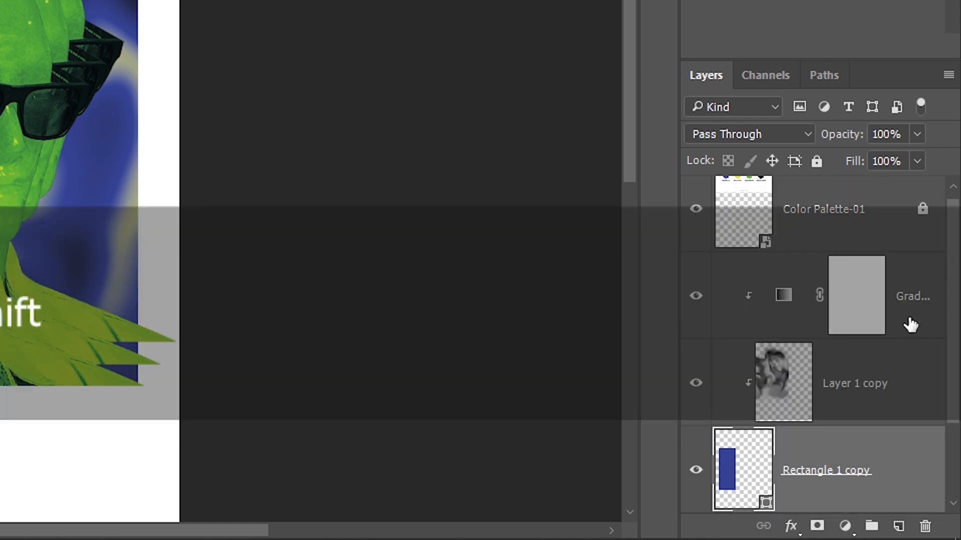
left_click(909, 299, "shift")
key("ctrl+g")
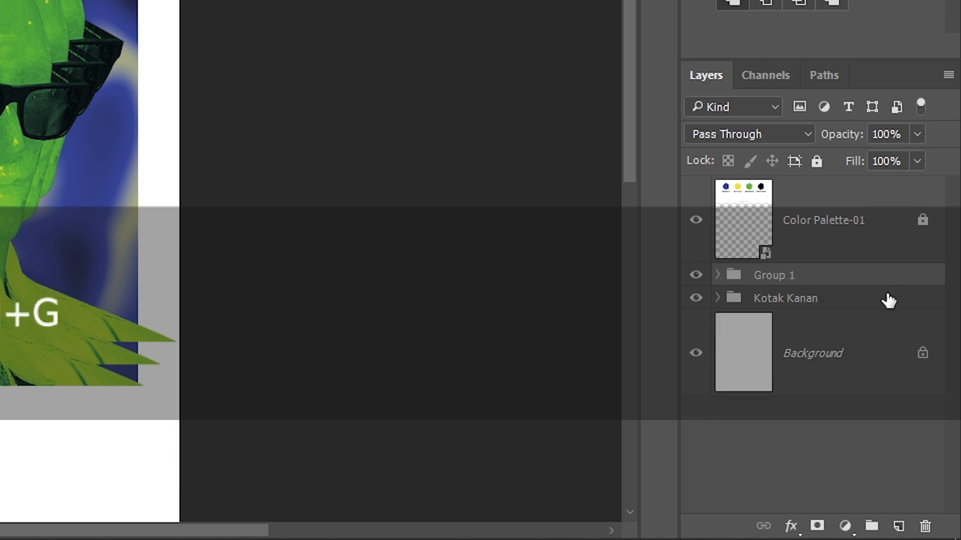
Step: Rename the newly created Group 1 as Kotak Kiri
double_click(782, 275)
key("Caps_Lock")
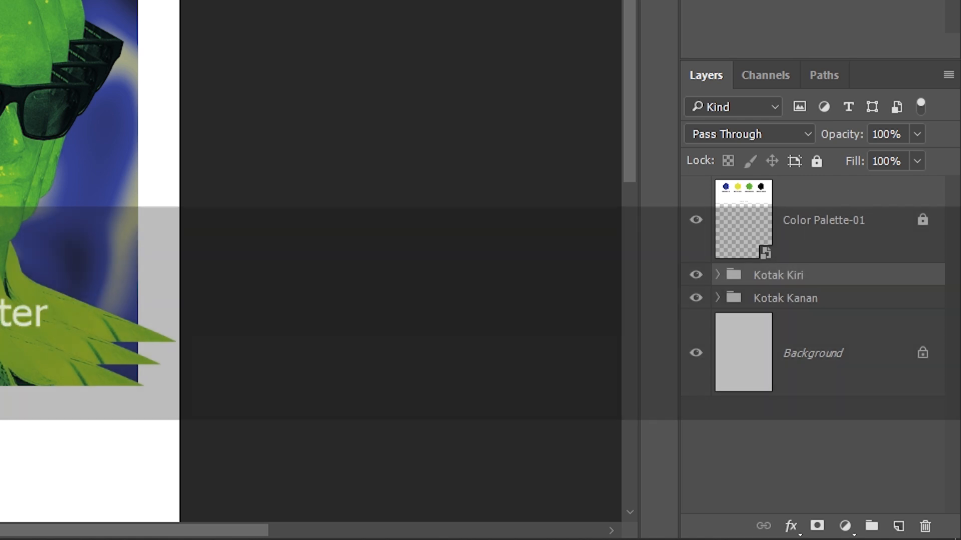
left_click(316, 14)
key("ctrl+0")
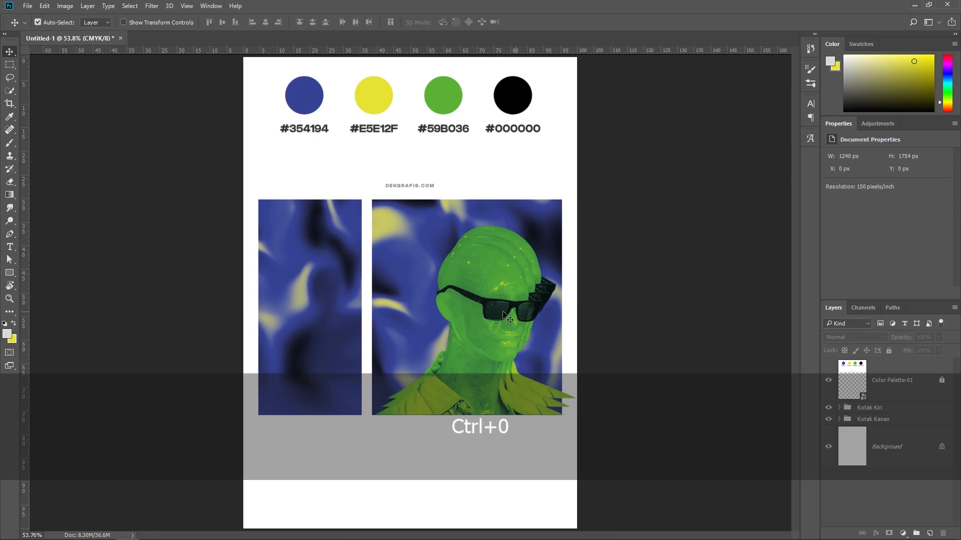
scroll(500, 349, "up", 5)
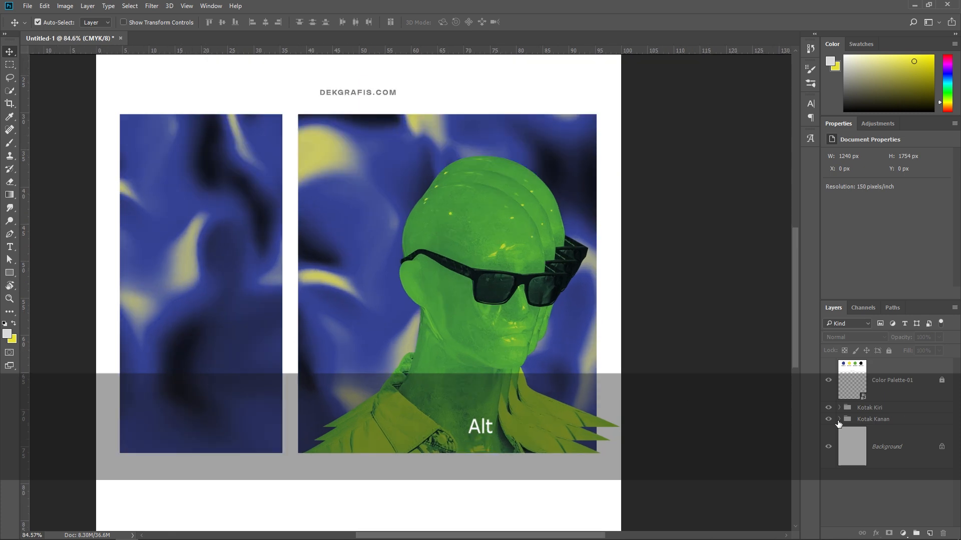
Step: Shift all mannequin copies and their adjustment layers in Kotak Kanan to the left with Free Transform
left_click(838, 421, "alt")
scroll(888, 445, "down", 3)
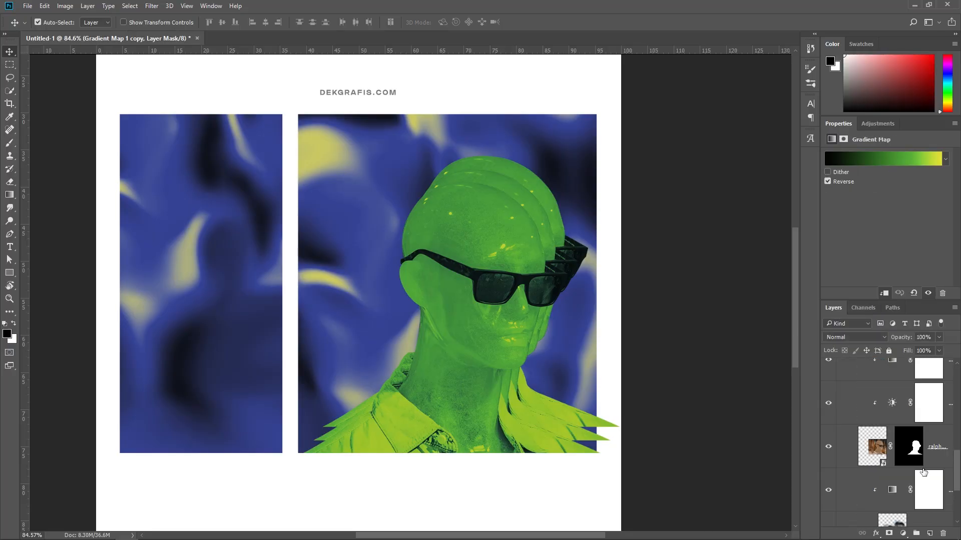
key("ctrl+t")
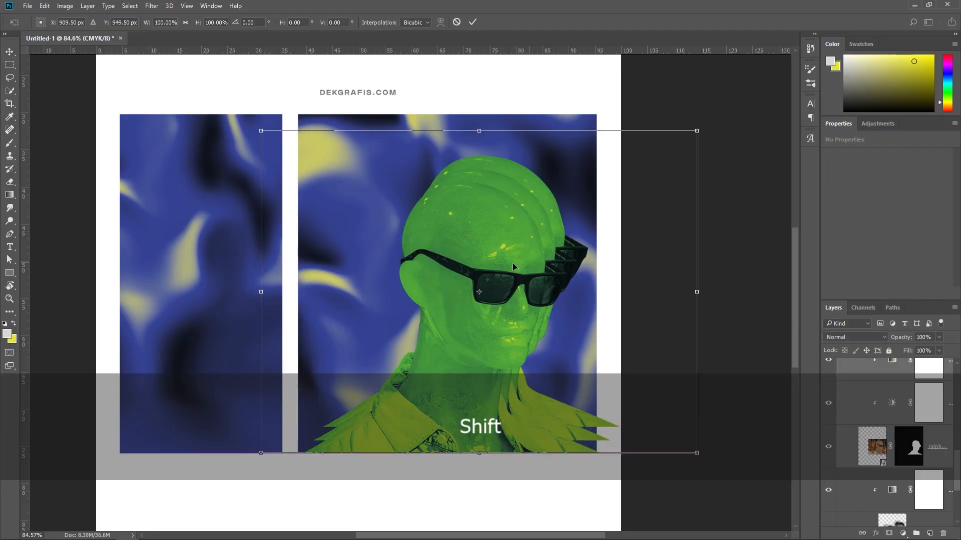
left_click_drag(513, 264, 508, 241)
left_click(472, 22)
Step: Adjust the horizontal spacing of the stacked mannequins by shifting individual copies with Free Transform
key("ctrl+t")
left_click_drag(242, 131, 239, 127)
key("ctrl+z")
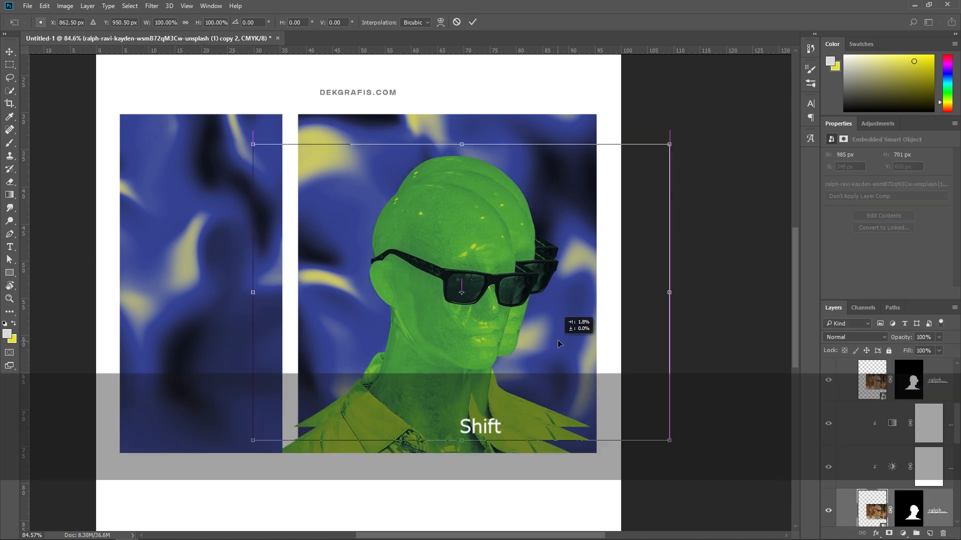
left_click_drag(559, 344, 556, 344)
key("Return")
left_click(500, 300)
key("ctrl+t")
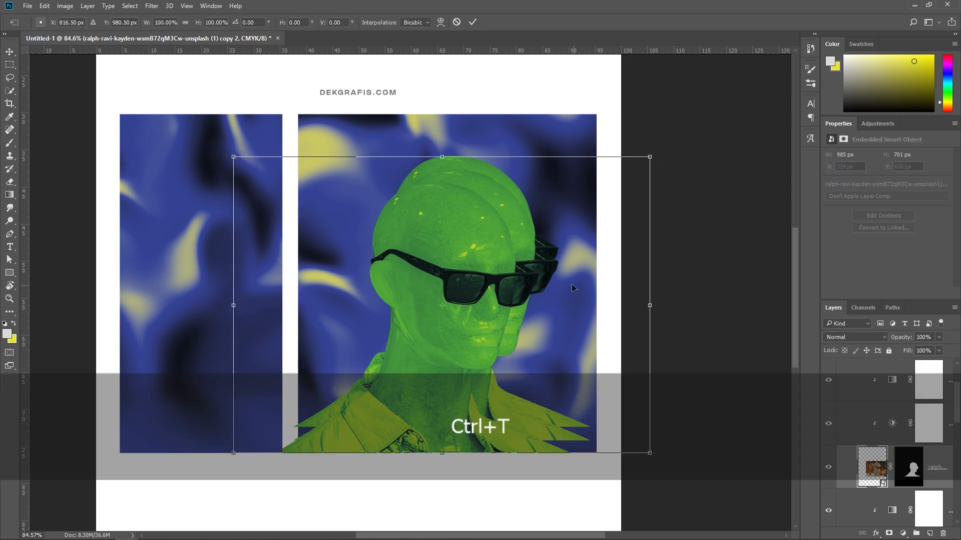
key("ctrl+z")
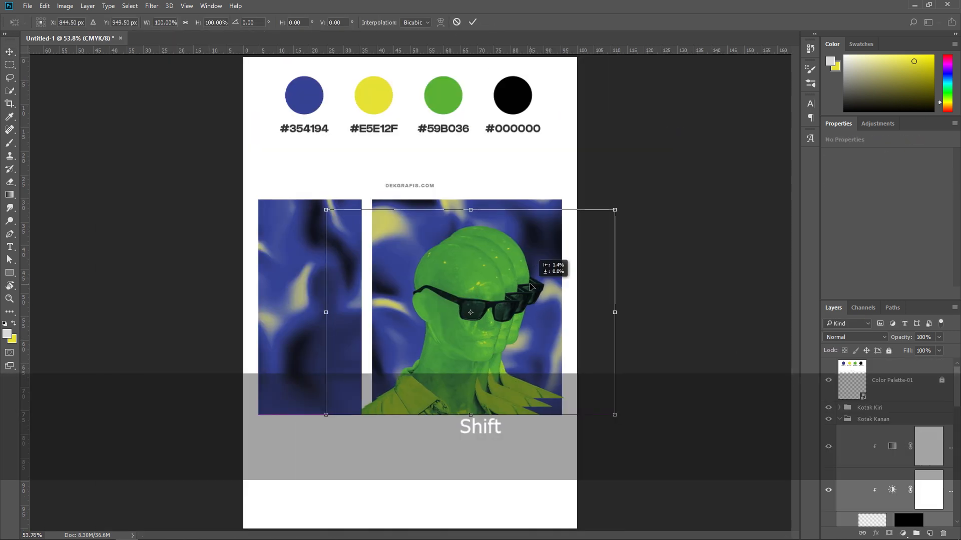
Step: Shift the whole mannequin stack slightly further left, keeping it aligned with the rectangle's lower edge
left_click_drag(530, 287, 527, 287)
key("Return")
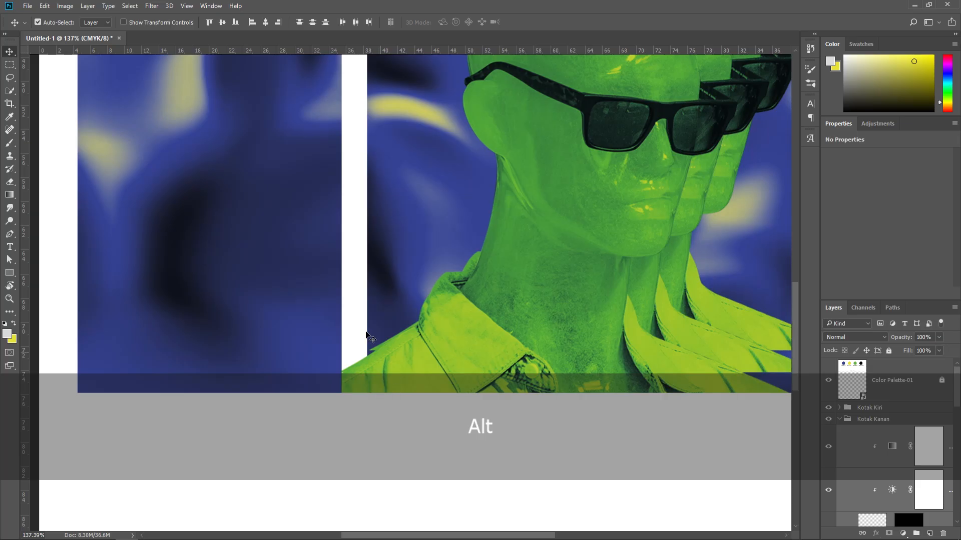
key("space")
left_click_drag(443, 393, 367, 289)
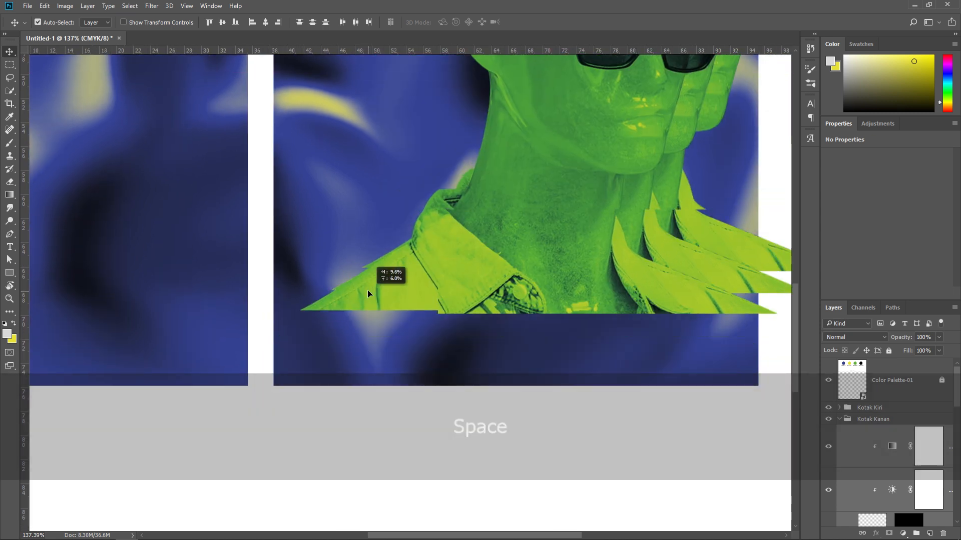
key("ctrl+z")
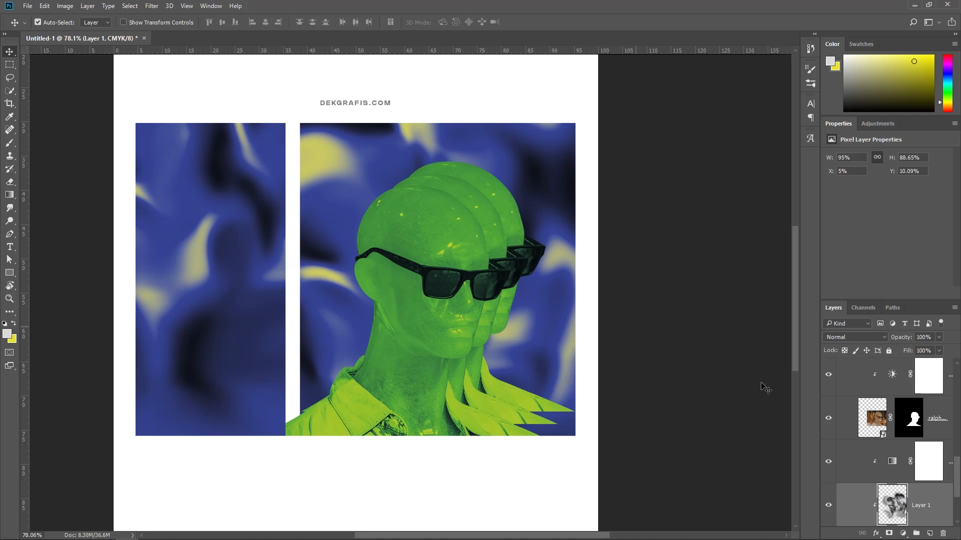
Step: Load the outline of Rectangle 1 as a selection and hide the Color Palette-01 layer
scroll(950, 492, "down", 2)
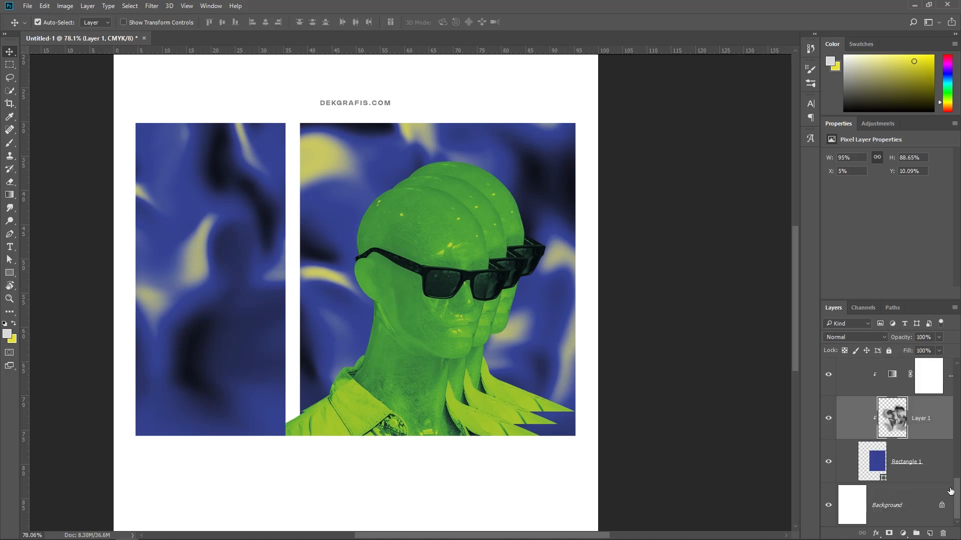
key("ctrl")
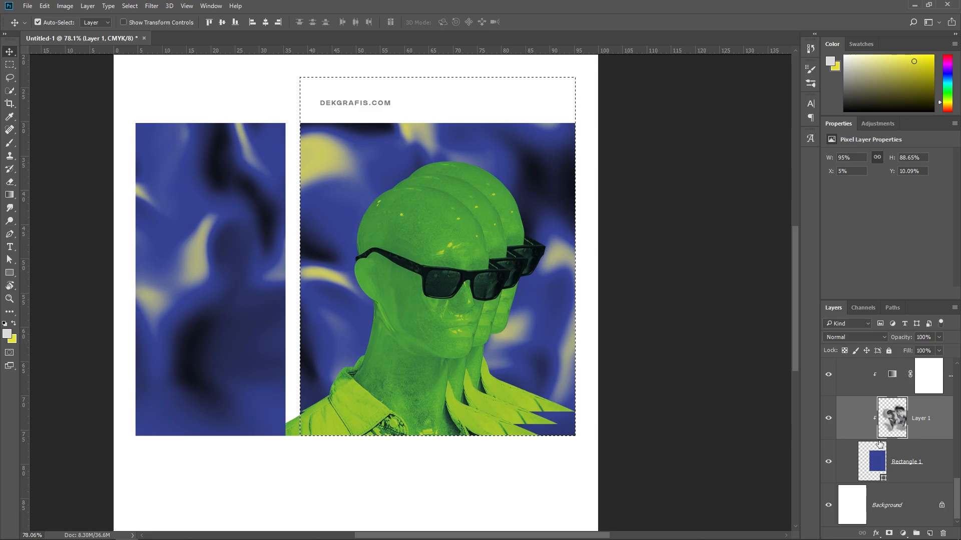
key("ctrl")
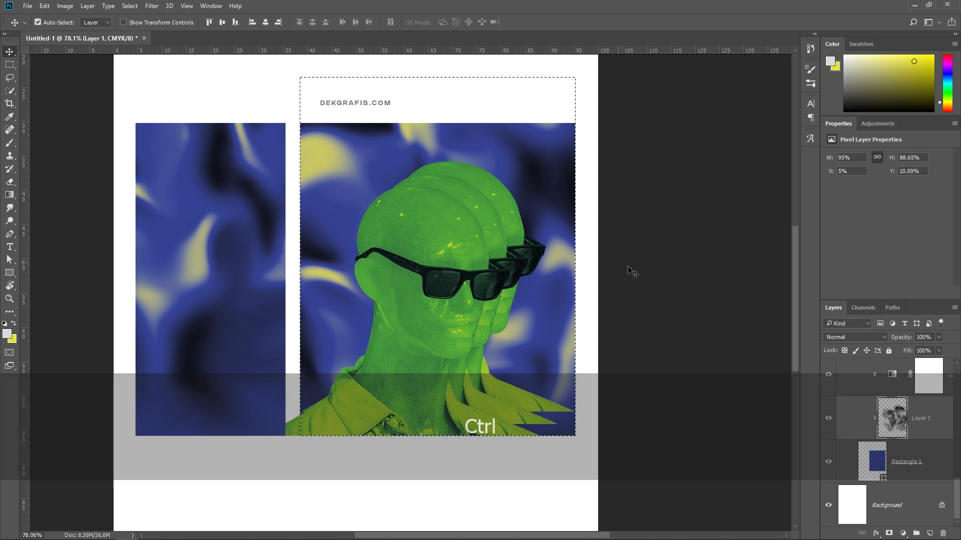
scroll(899, 475, "up", 1)
scroll(842, 393, "up", 3)
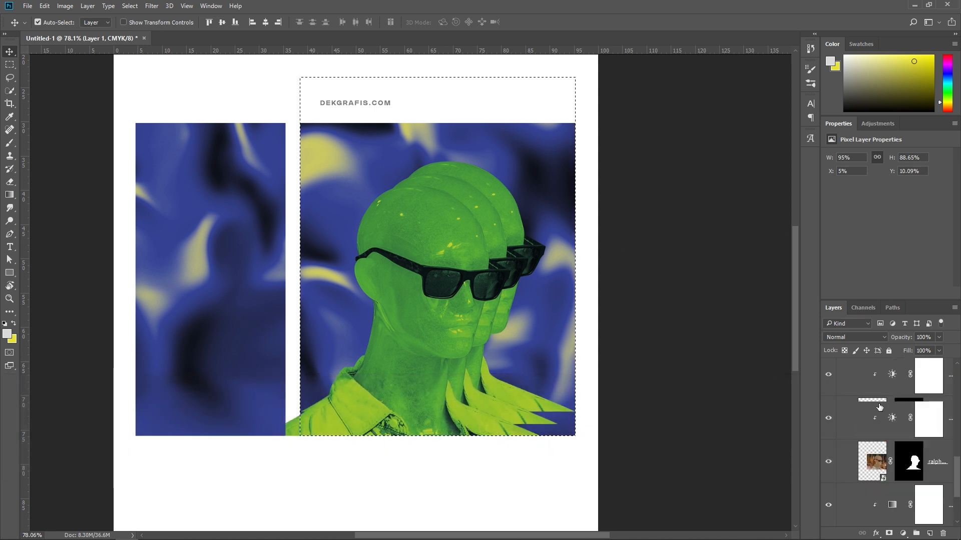
left_click(828, 381)
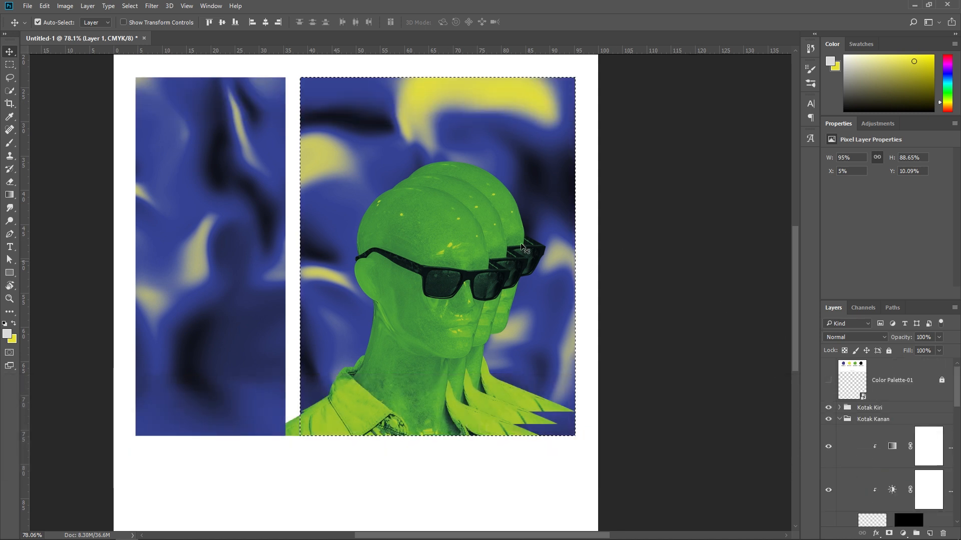
Step: Collapse the Kotak Kanan group and add a layer mask to it from the rectangle selection
scroll(891, 449, "down", 3)
scroll(880, 442, "up", 3)
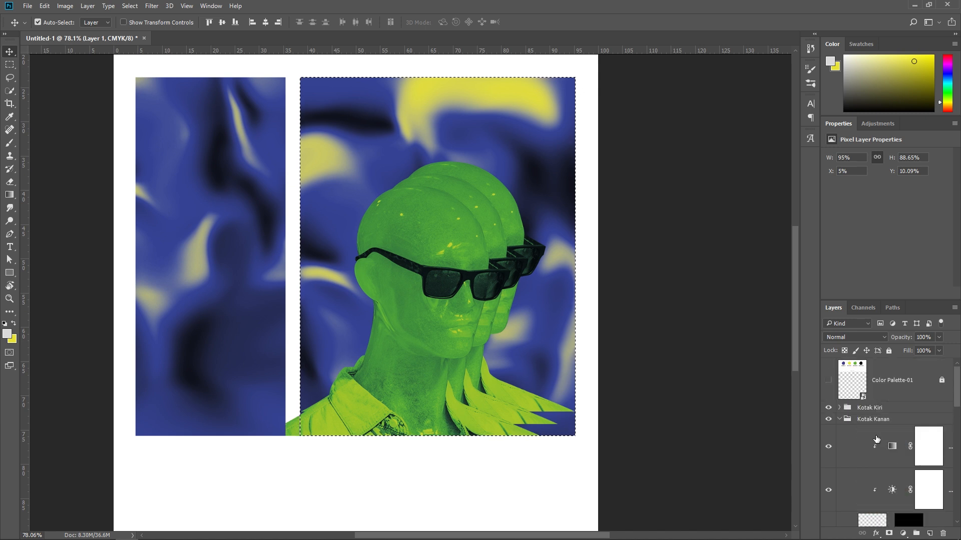
left_click(838, 420)
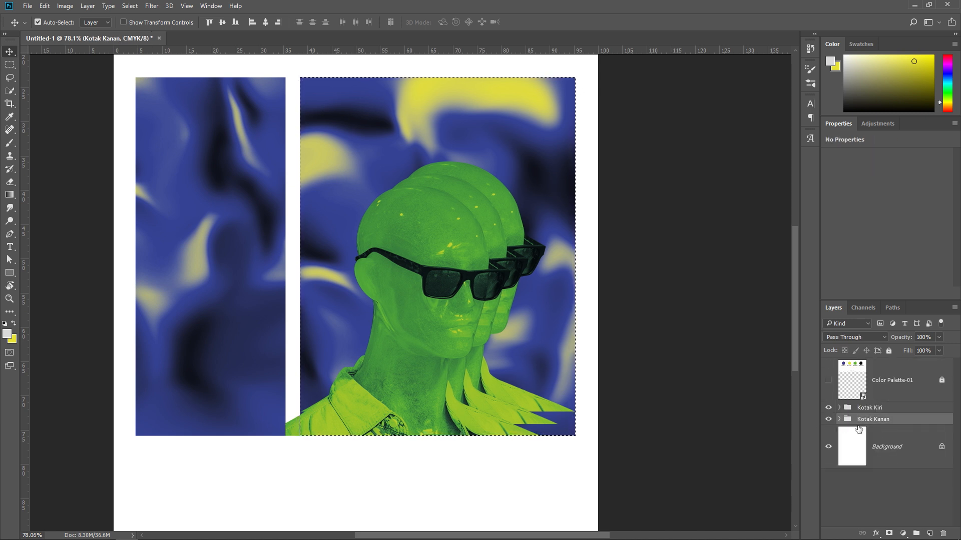
left_click(889, 533)
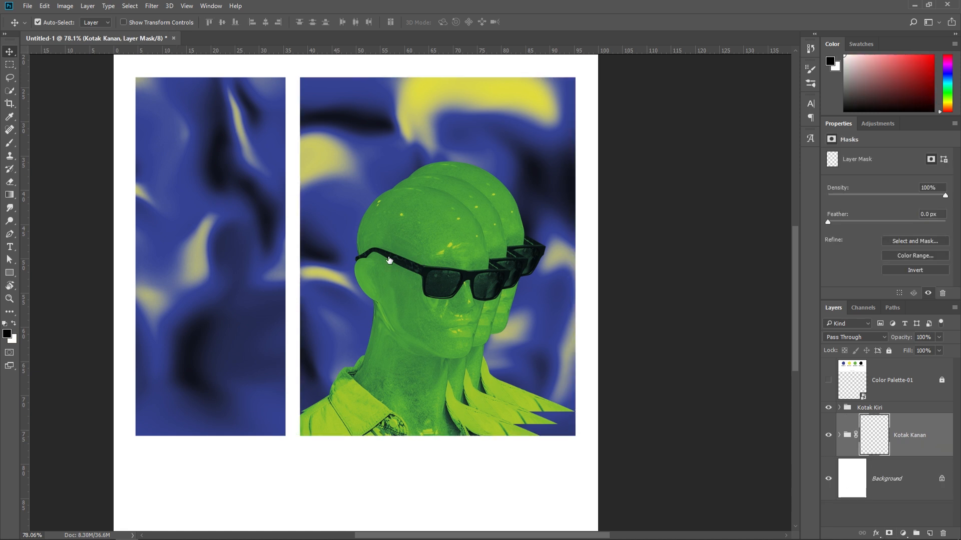
Step: Place the fakurian-design crystal image as an embedded smart object directly above the Kotak Kanan group
left_click(840, 435)
scroll(846, 440, "down", 3)
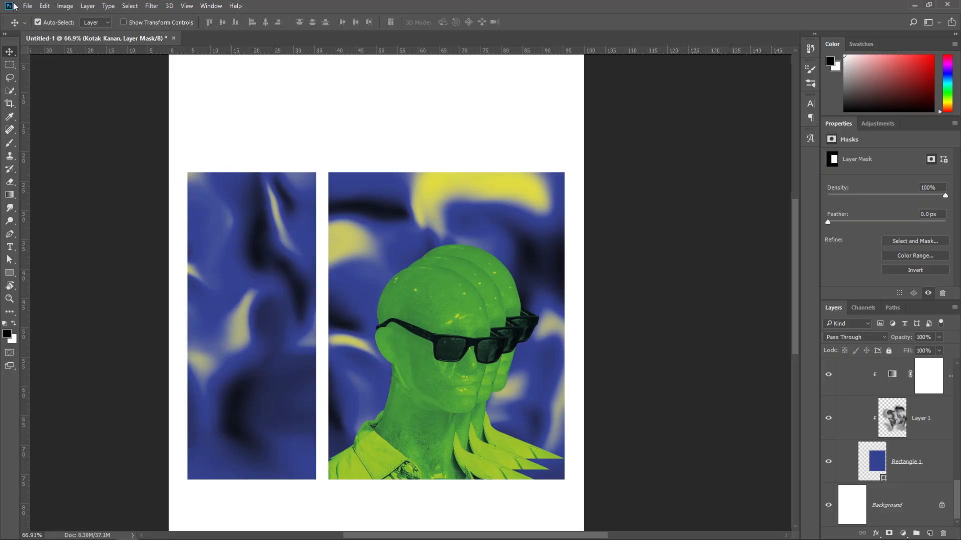
left_click(27, 6)
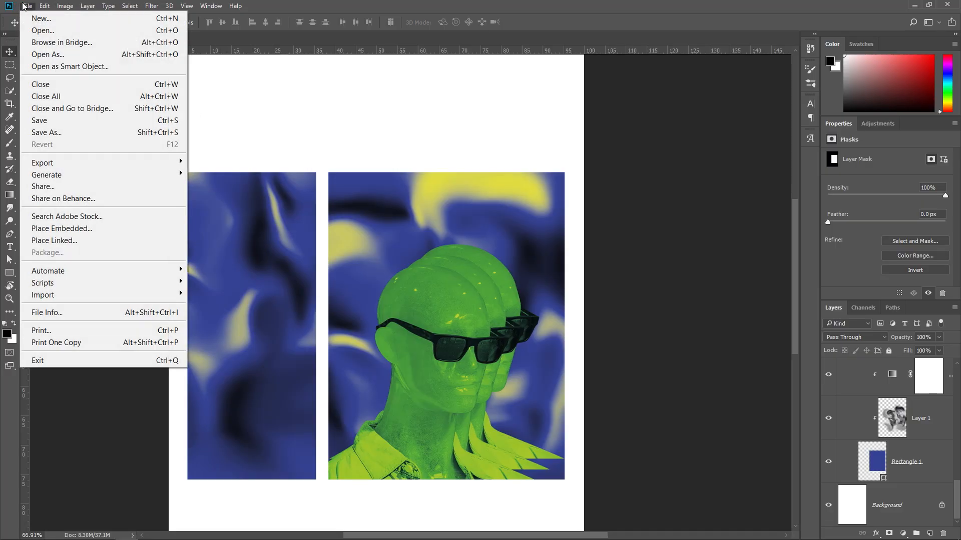
left_click(98, 223)
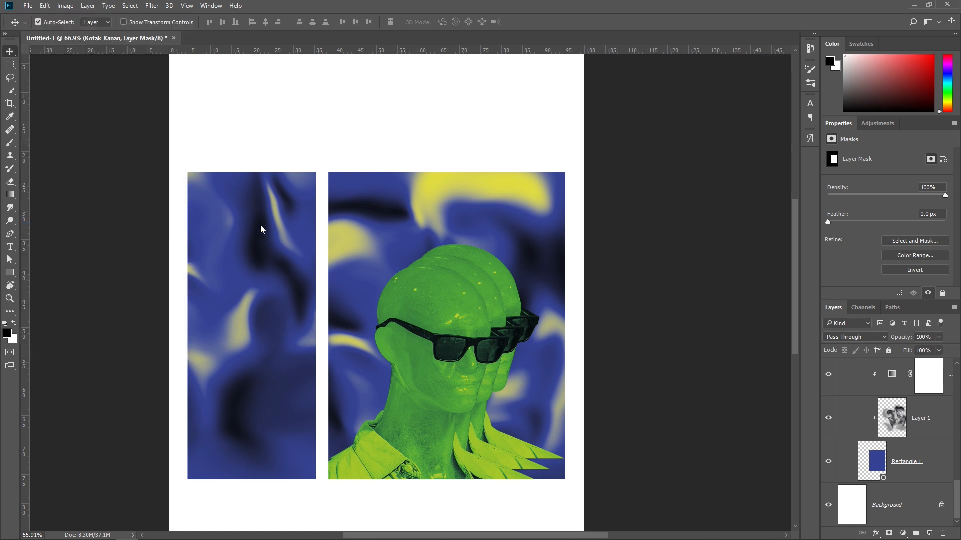
left_click(365, 22)
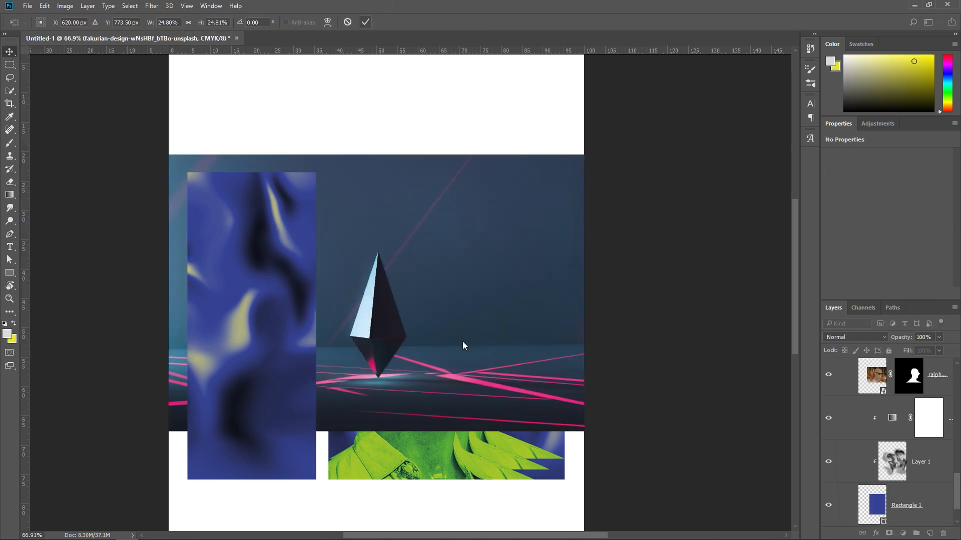
Step: Trace the crystal's four-cornered outline with the Pen tool as a closed path
scroll(381, 362, "up", 3)
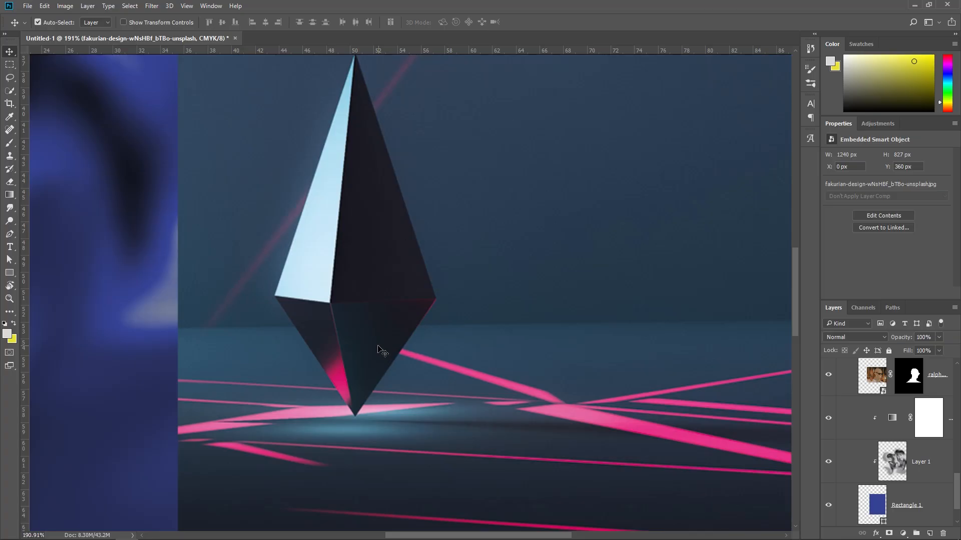
key("p")
left_click(274, 296)
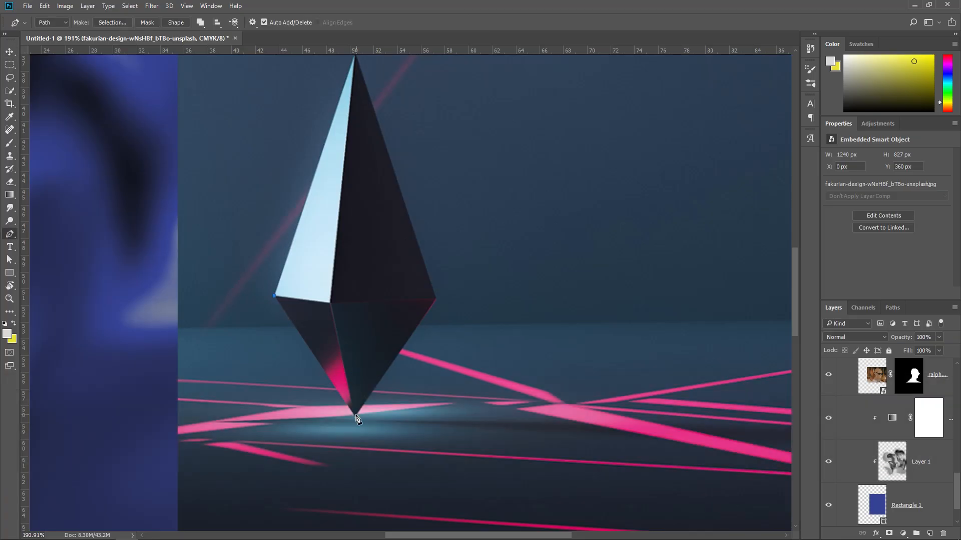
left_click(436, 300)
key("space")
left_click_drag(410, 244, 430, 337)
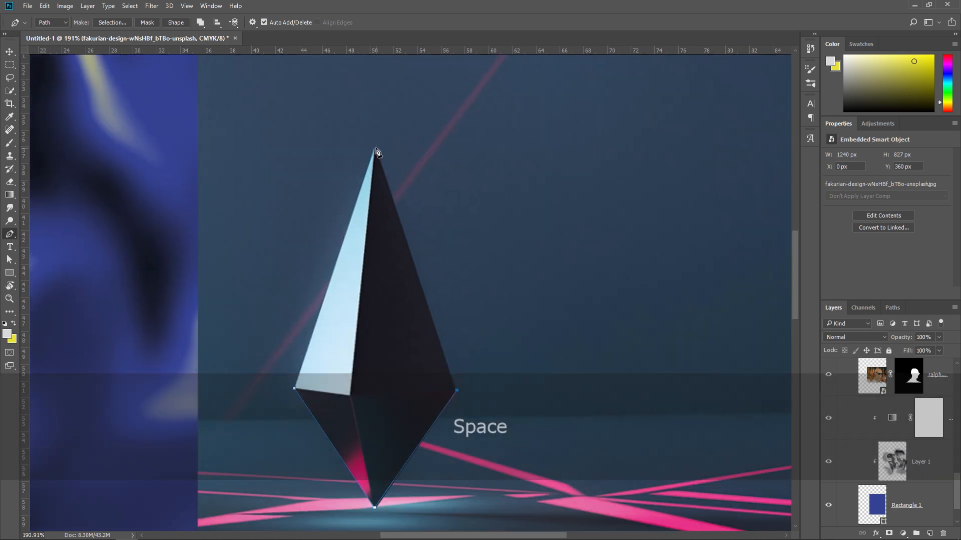
left_click(375, 148)
left_click(295, 388)
right_click(358, 351)
left_click(406, 155)
left_click(539, 223)
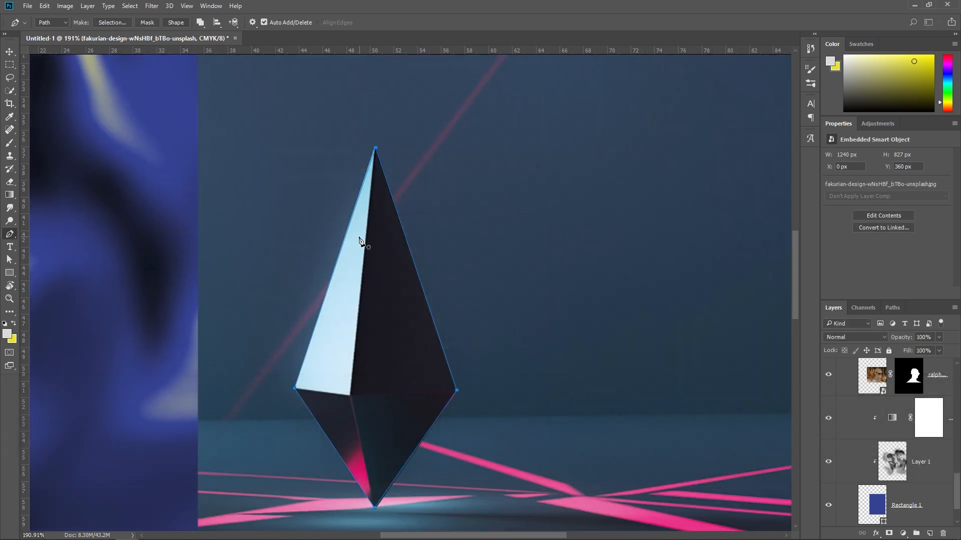
Step: Convert the crystal path into a new anti-aliased selection with feather radius 0 and mask the crystal layer with it
right_click(359, 239)
left_click(407, 288)
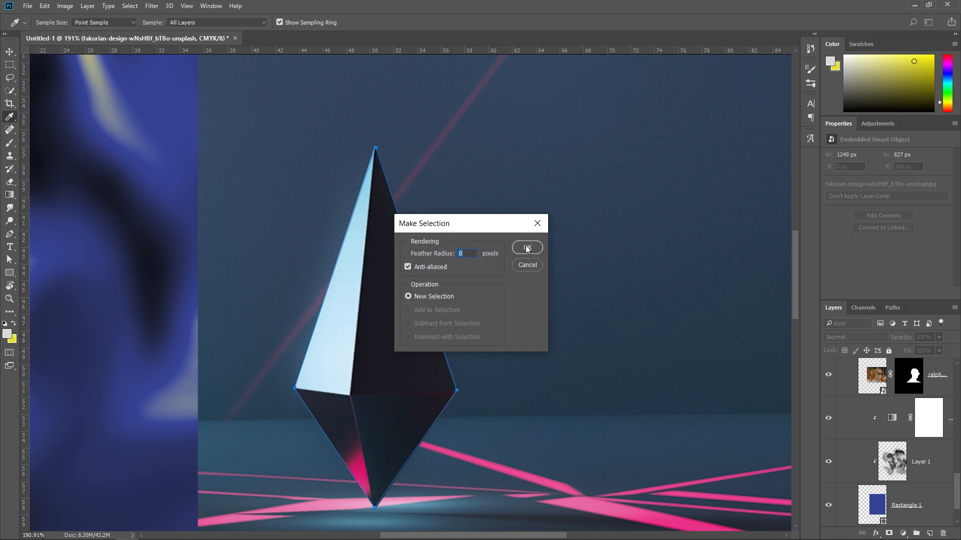
key("Return")
scroll(900, 445, "up", 4)
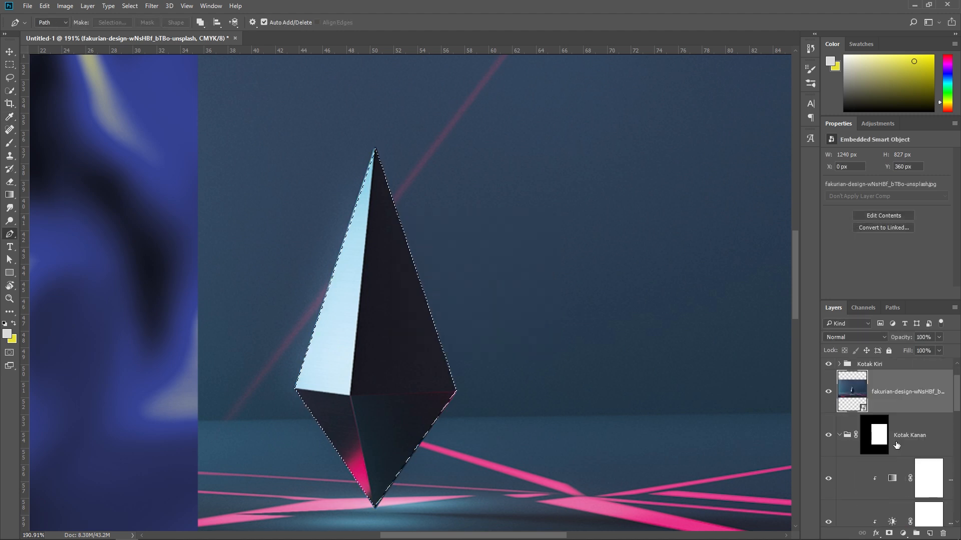
left_click(889, 532)
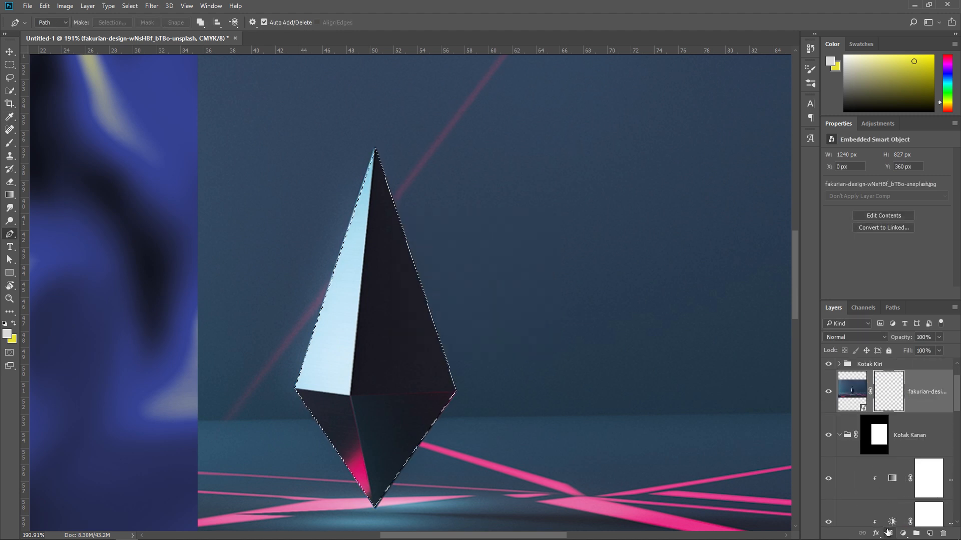
Step: Move the cut-out crystal up beside the mannequin's head and scale it to about 65%
key("v")
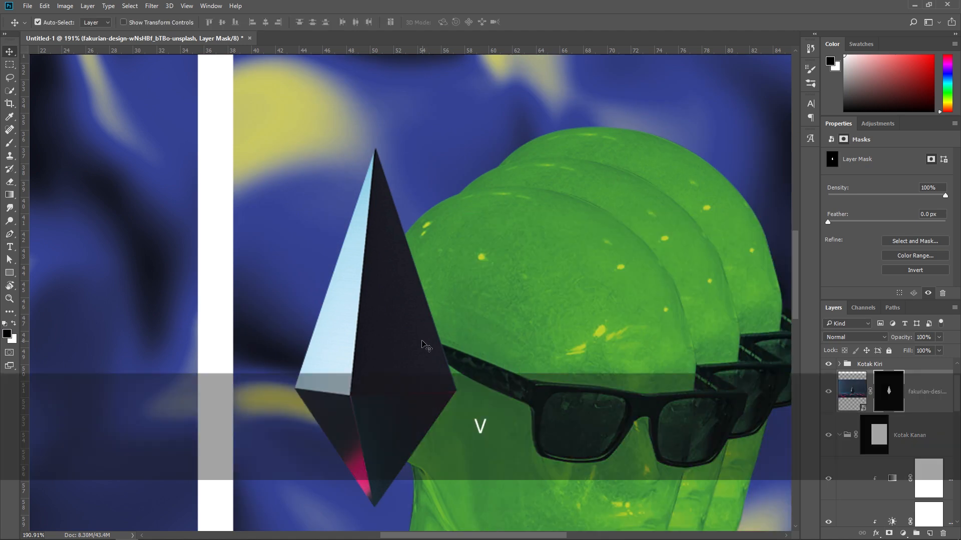
key("ctrl+0")
left_click_drag(415, 300, 409, 244)
key("ctrl+t")
left_click_drag(568, 111, 510, 149)
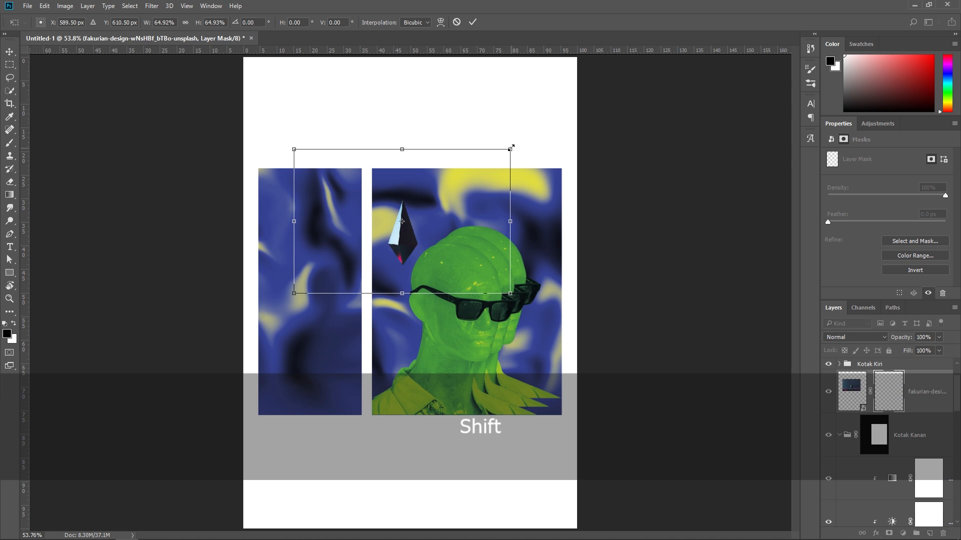
Step: Duplicate the crystal layer and move the copy to the upper right of the mannequins' heads
key("ctrl+j")
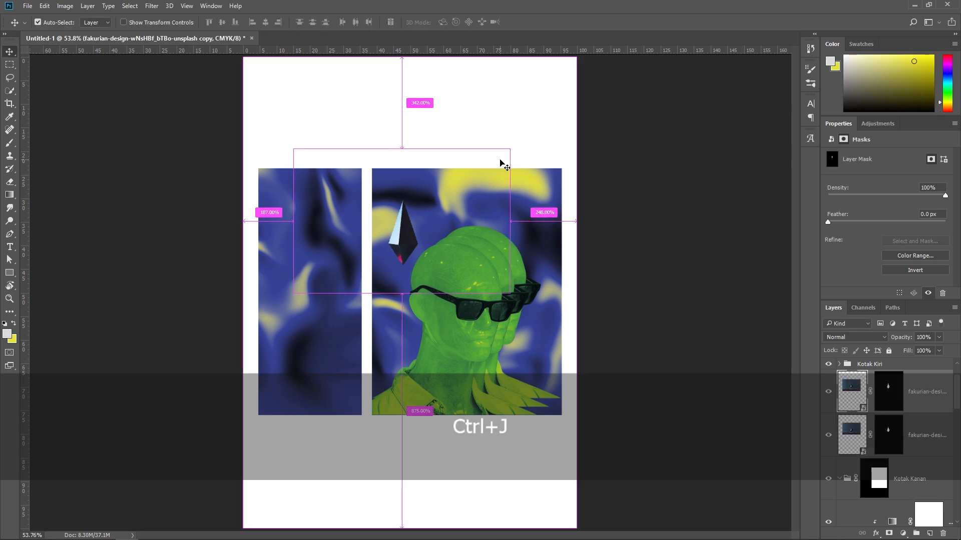
mouse_move(430, 238)
left_mouse_down()
mouse_move(439, 239)
mouse_move(423, 227)
left_mouse_up()
key("ctrl+z")
left_click_drag(500, 226, 536, 227)
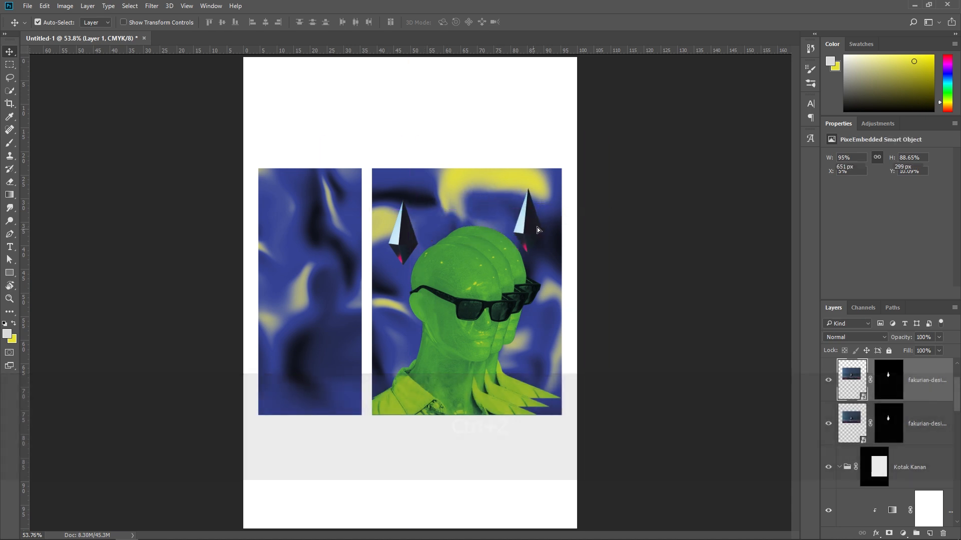
Step: Enlarge the crystal copy slightly with Free Transform and nudge it up and to the right
key("ctrl+t")
left_click_drag(635, 138, 642, 134)
left_click_drag(534, 252, 542, 245)
key("Return")
Step: Move the original crystal slightly lower beside the front mannequin's head
key("ctrl+0")
left_click_drag(406, 230, 413, 253)
key("ctrl+t")
key("Return")
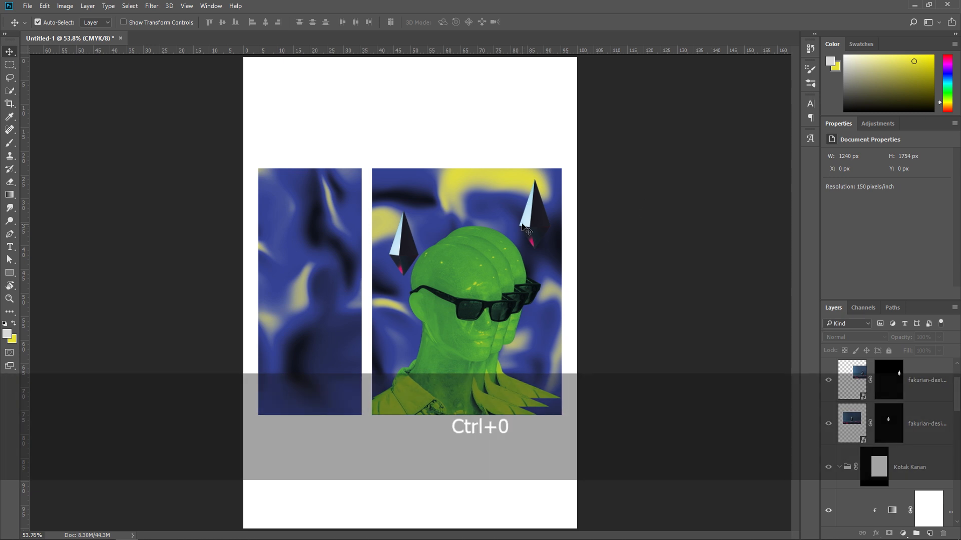
Step: Move the smaller crystal beside the front mannequin's head slightly to the left
scroll(515, 219, "up", 3)
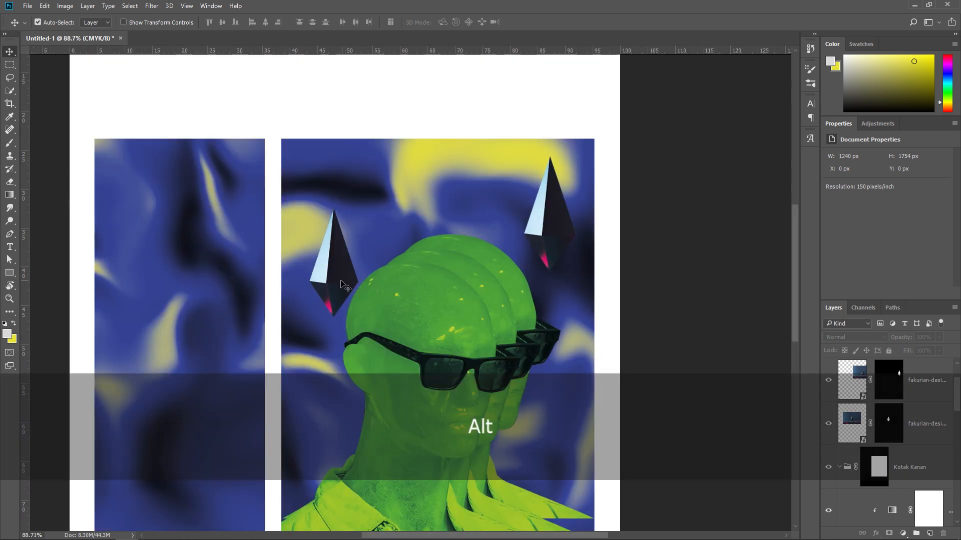
left_click(340, 284)
left_click(555, 227)
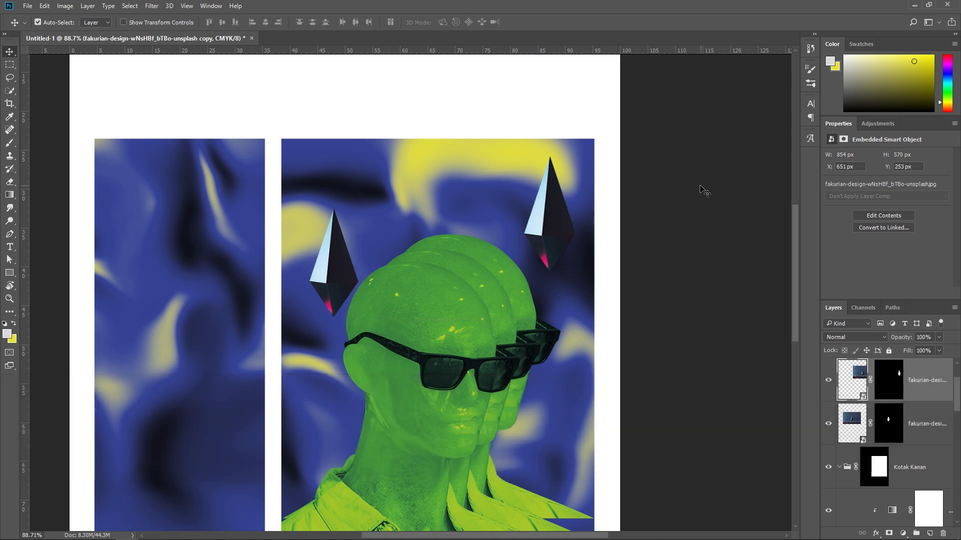
left_click(313, 283)
left_click_drag(325, 278, 323, 278)
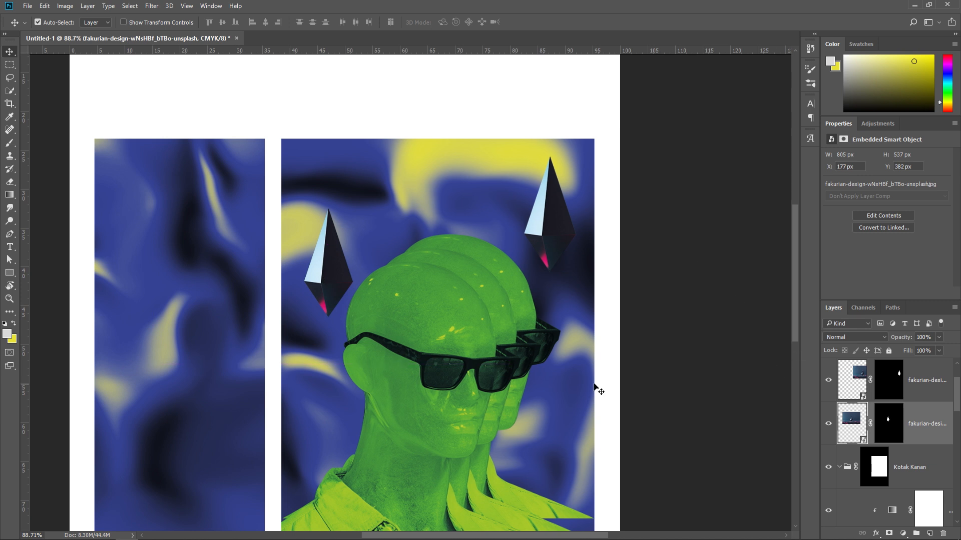
Step: Duplicate the mannequin's green gradient map, place the copy above the left crystal layer, and clip it to that layer
left_click(431, 345)
left_click(898, 413)
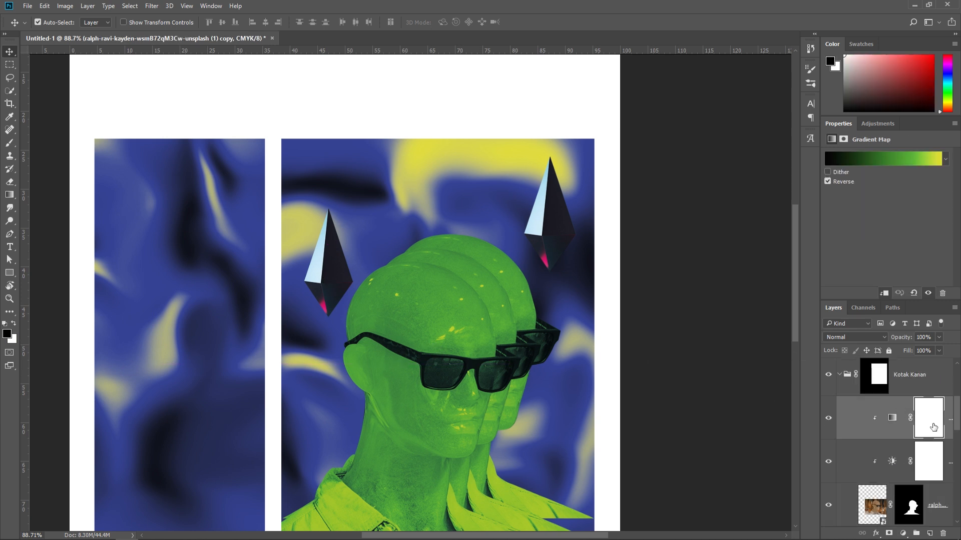
left_click_drag(818, 413, 781, 410)
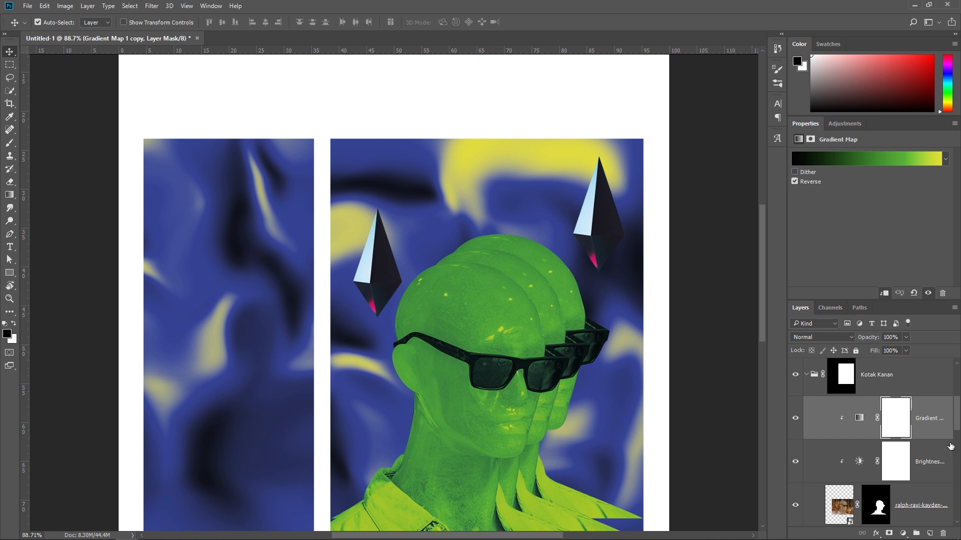
key("ctrl+j")
left_click_drag(908, 401, 900, 454)
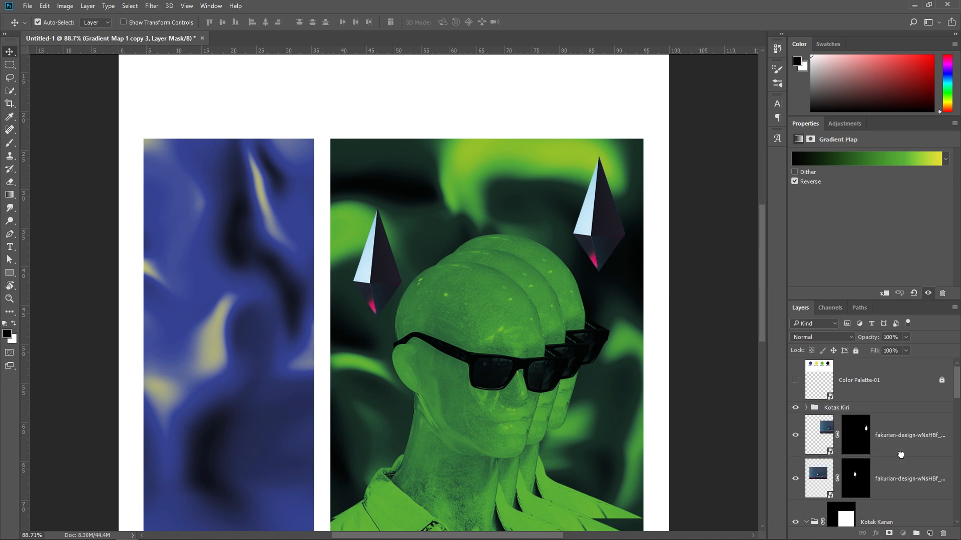
scroll(809, 507, "down", 3)
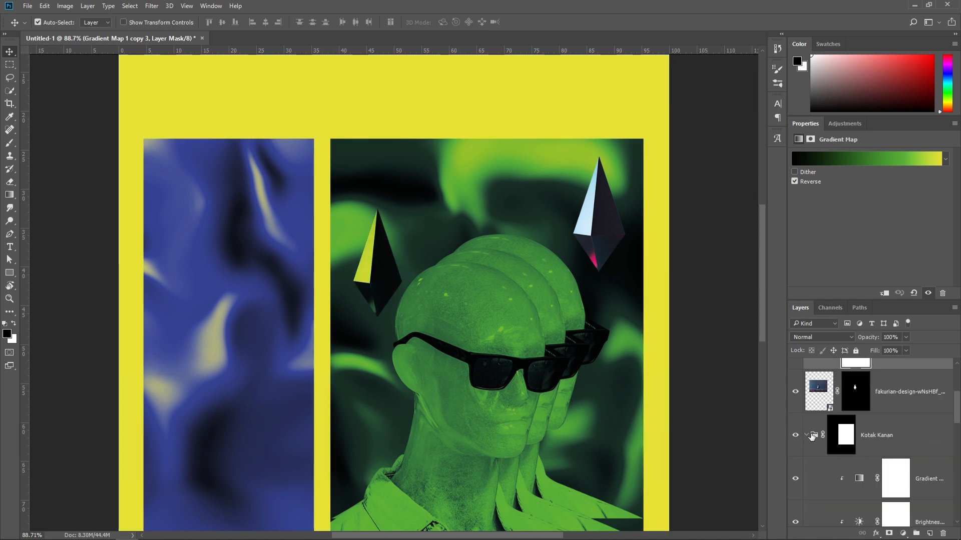
scroll(862, 423, "up", 2)
right_click(923, 418)
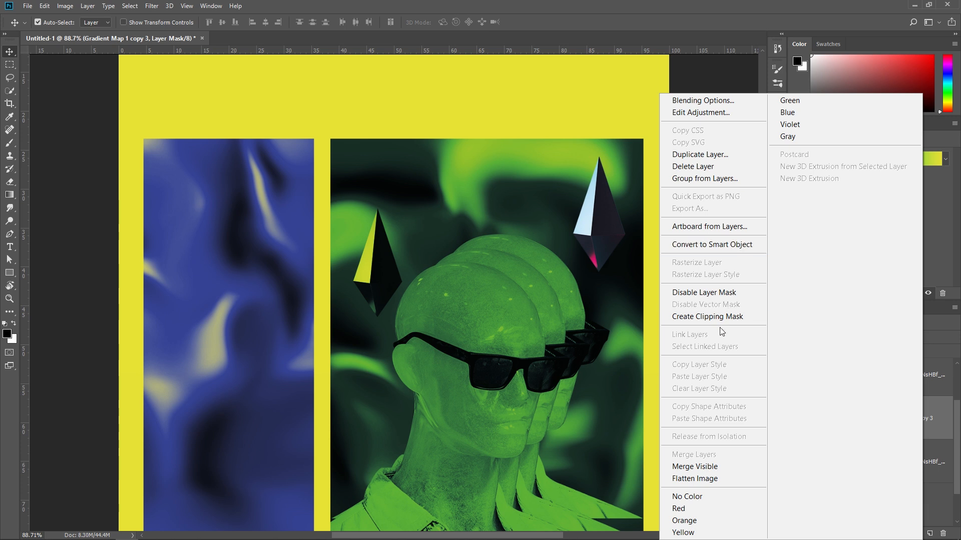
left_click(707, 317)
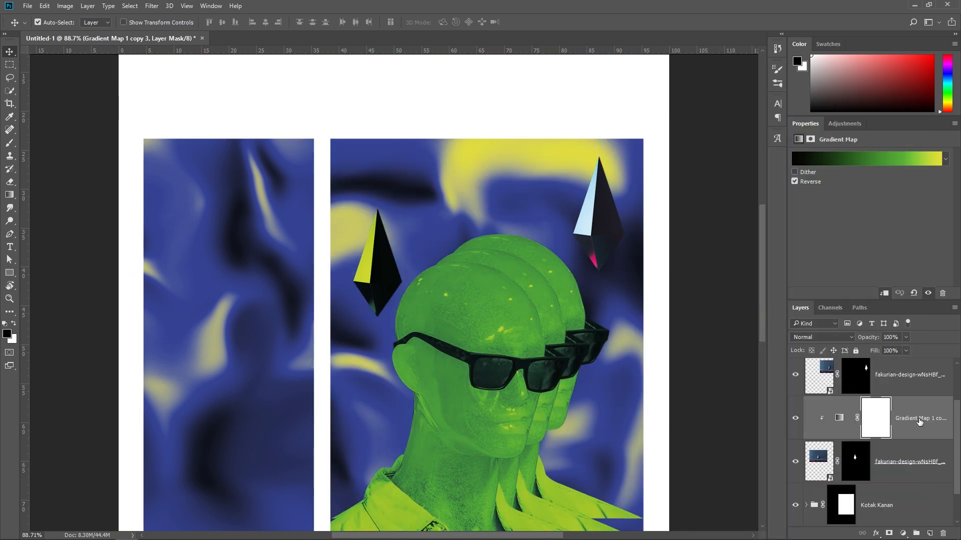
Step: Duplicate the clipped gradient map above the upper-right crystal layer and clip the copy to that crystal
scroll(919, 423, "up", 1)
key("ctrl+j")
left_click_drag(912, 463, 903, 398)
right_click(903, 418)
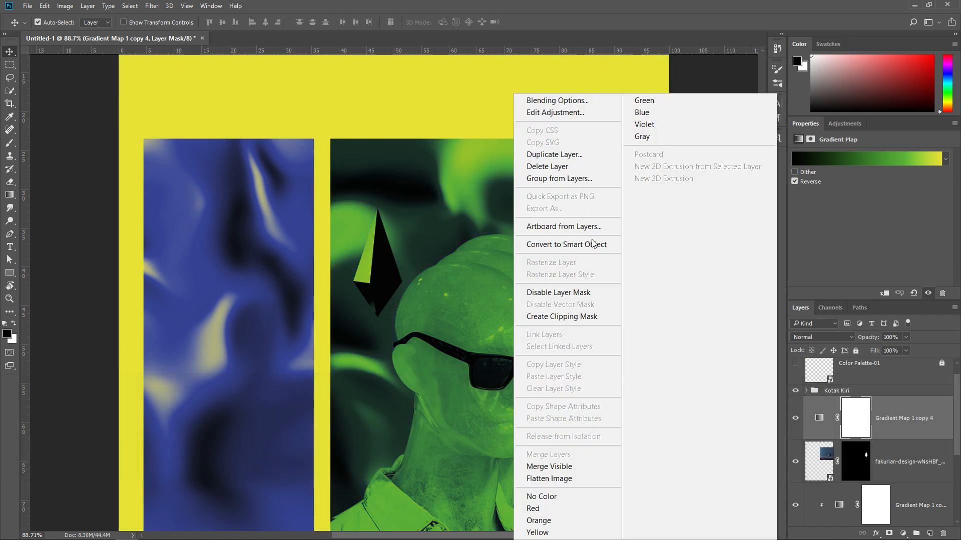
left_click(583, 315)
scroll(816, 410, "down", 2)
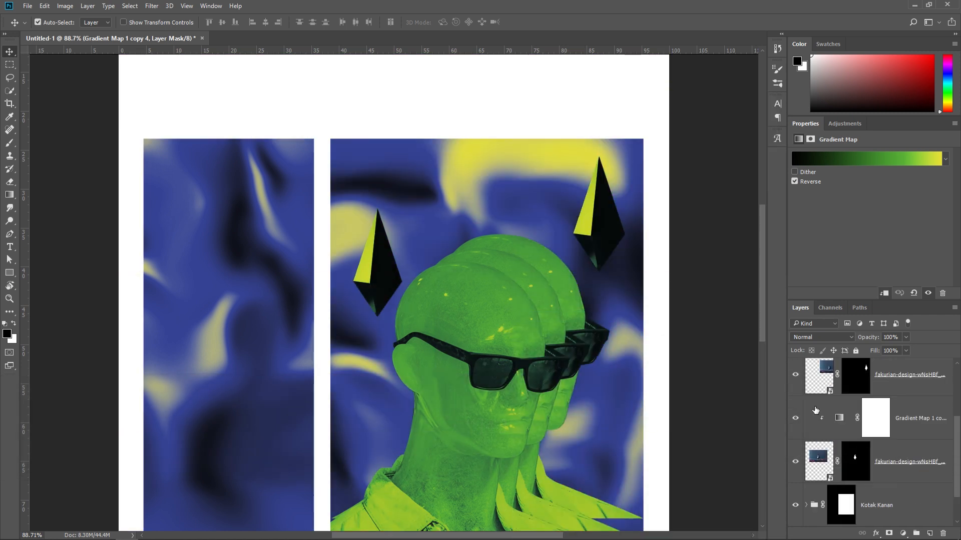
scroll(811, 410, "up", 2)
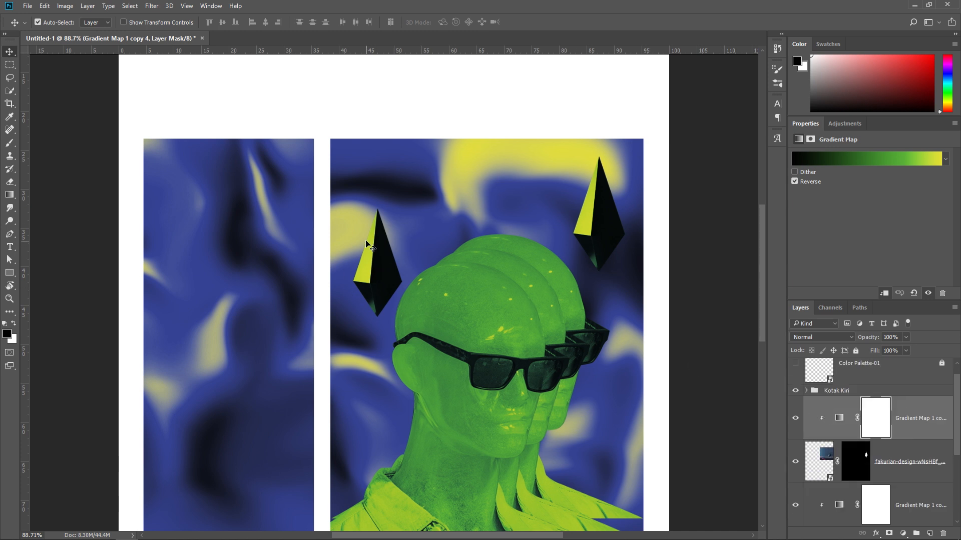
key("space")
left_click_drag(495, 351, 497, 320)
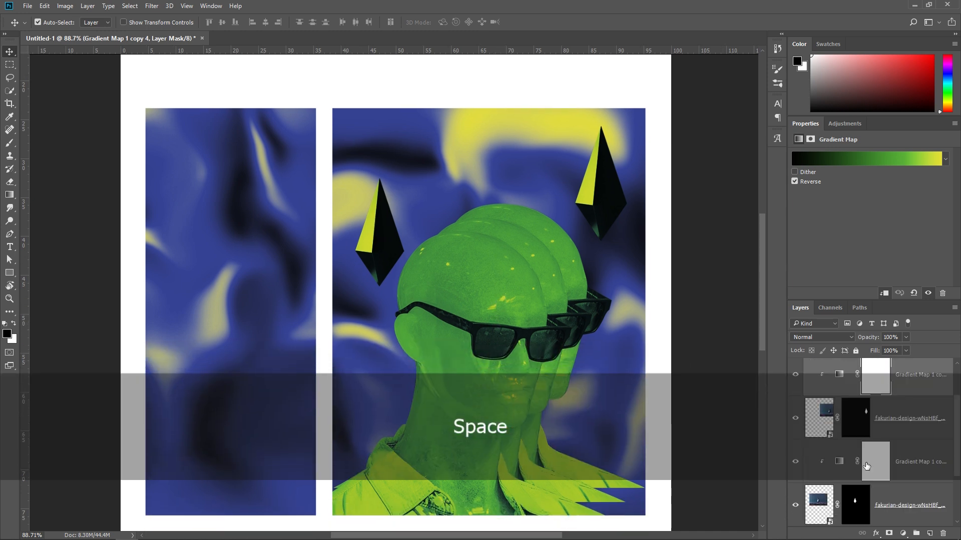
Step: Identify the left crystal's layer by toggling layer visibility and apply a Gaussian Blur with a 5-pixel radius to it
scroll(850, 440, "down", 2)
left_click(796, 460)
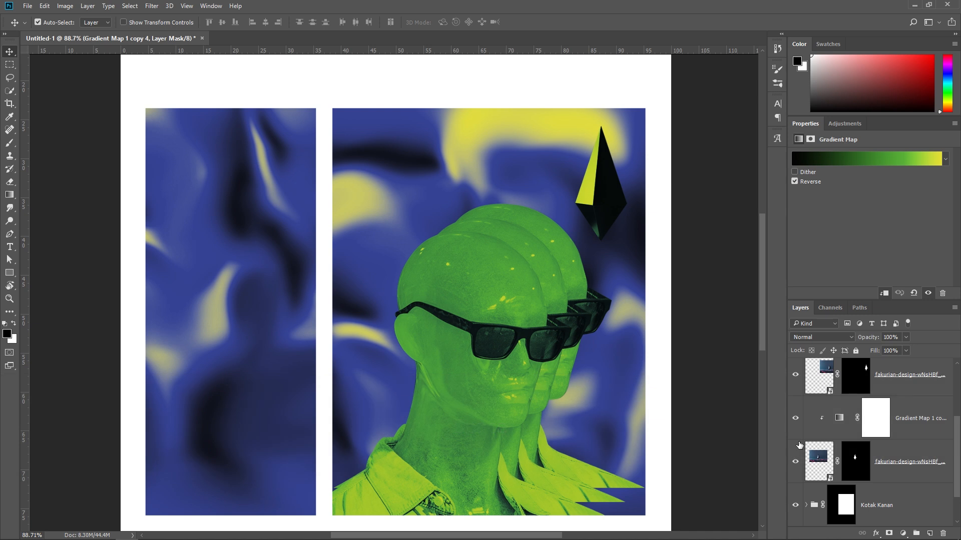
left_click(795, 460)
left_click(796, 418)
left_click(796, 417)
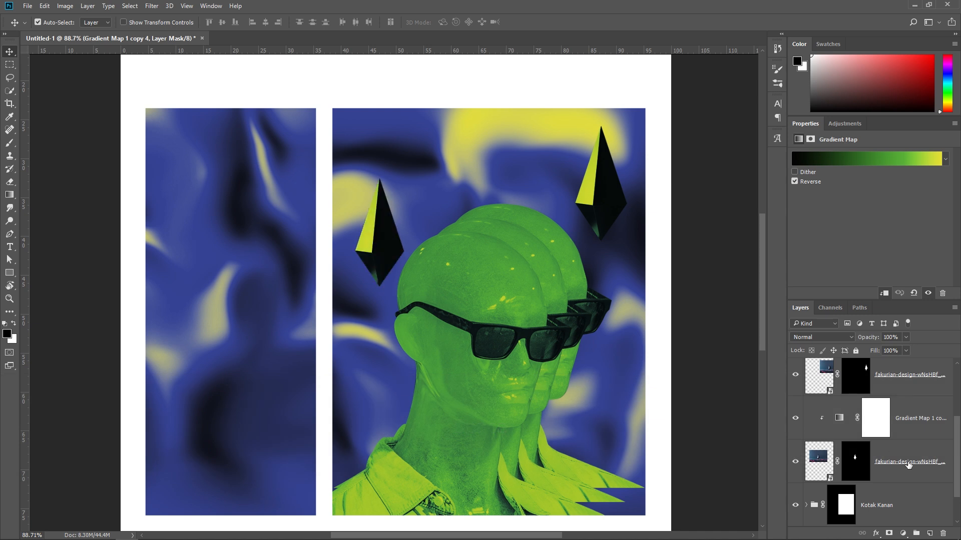
left_click(906, 463)
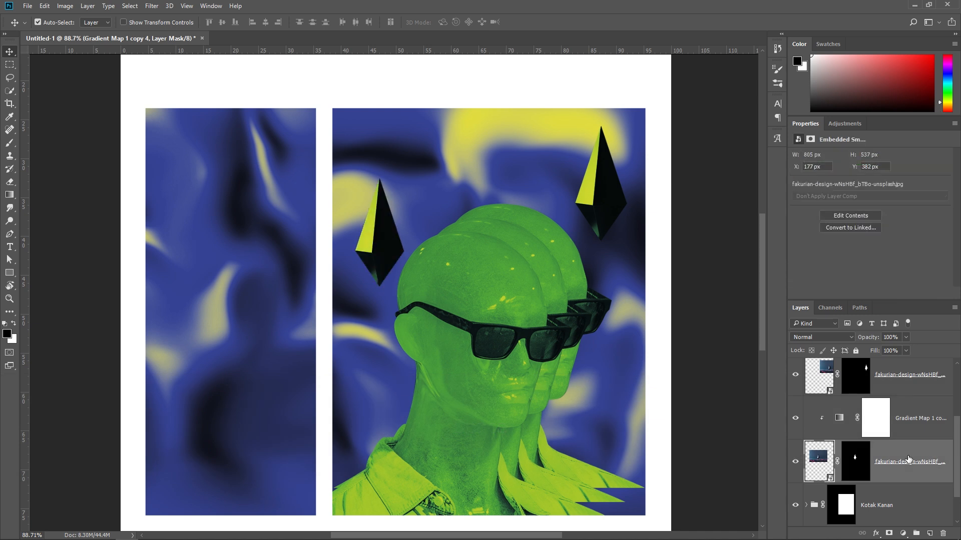
left_click(149, 6)
mouse_move(253, 153)
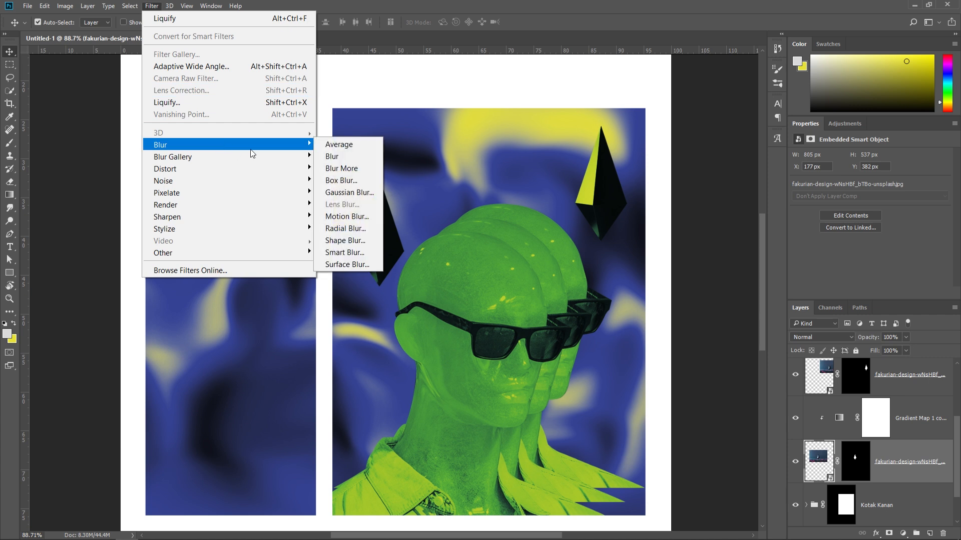
left_click(370, 192)
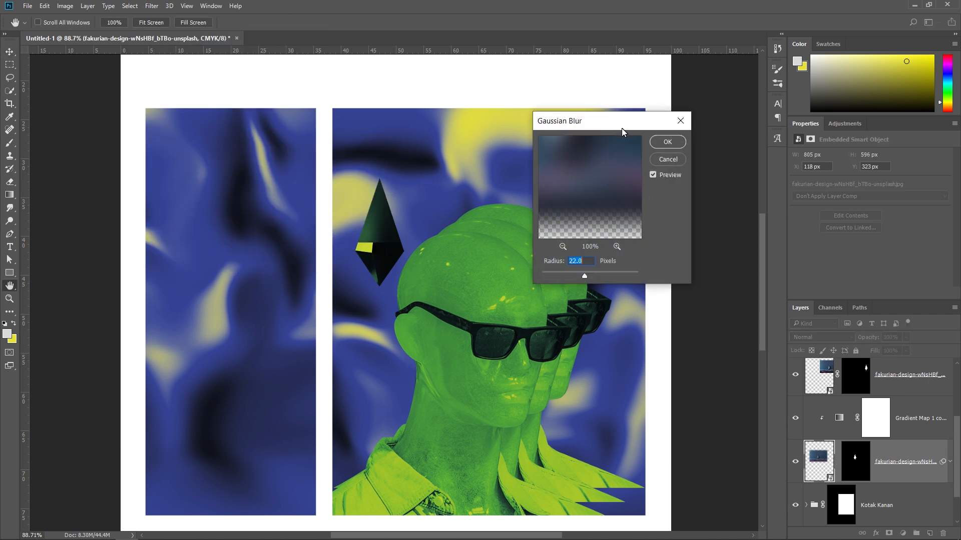
left_click_drag(622, 129, 667, 142)
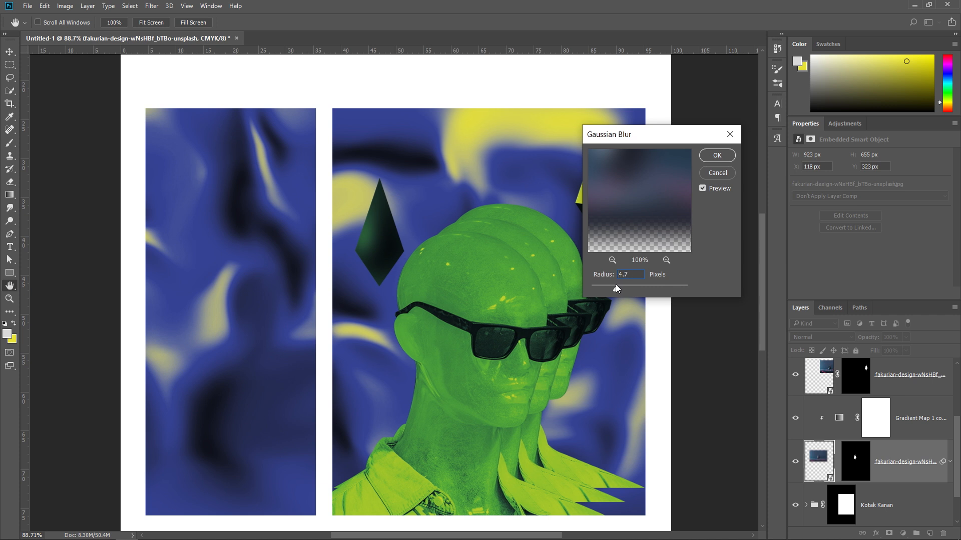
left_click_drag(616, 284, 619, 286)
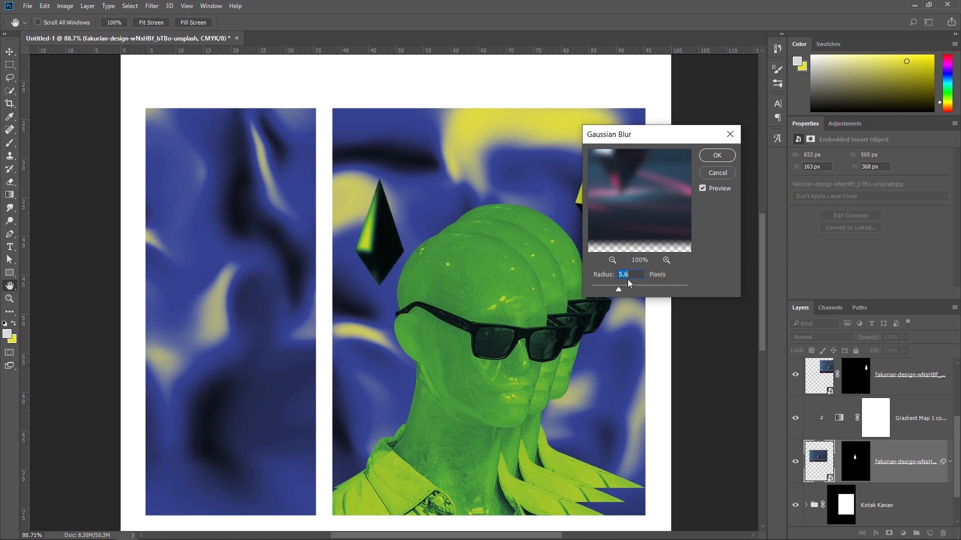
type("5")
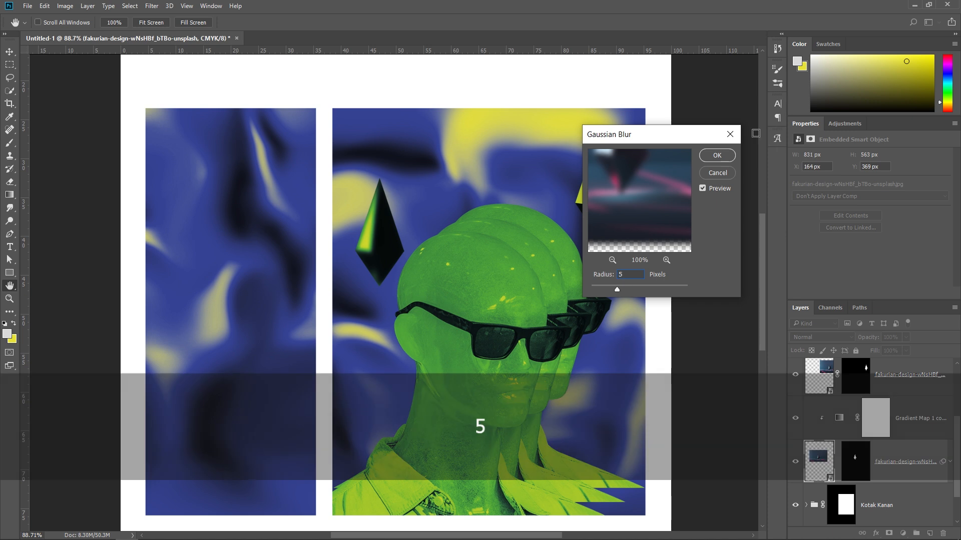
left_click(717, 155)
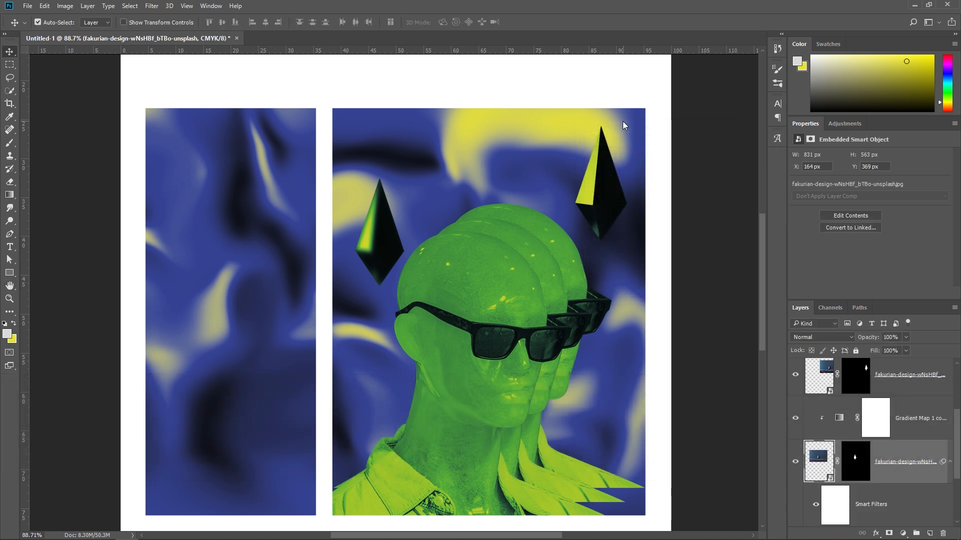
Step: Collapse the Kotak Kanan group in the layer stack
key("ctrl+0")
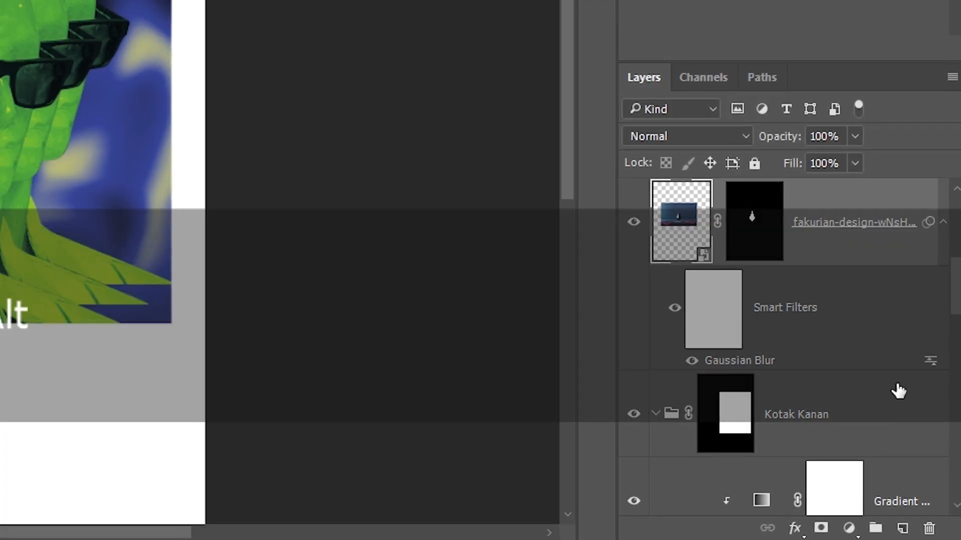
scroll(797, 365, "up", 3)
scroll(798, 365, "down", 5)
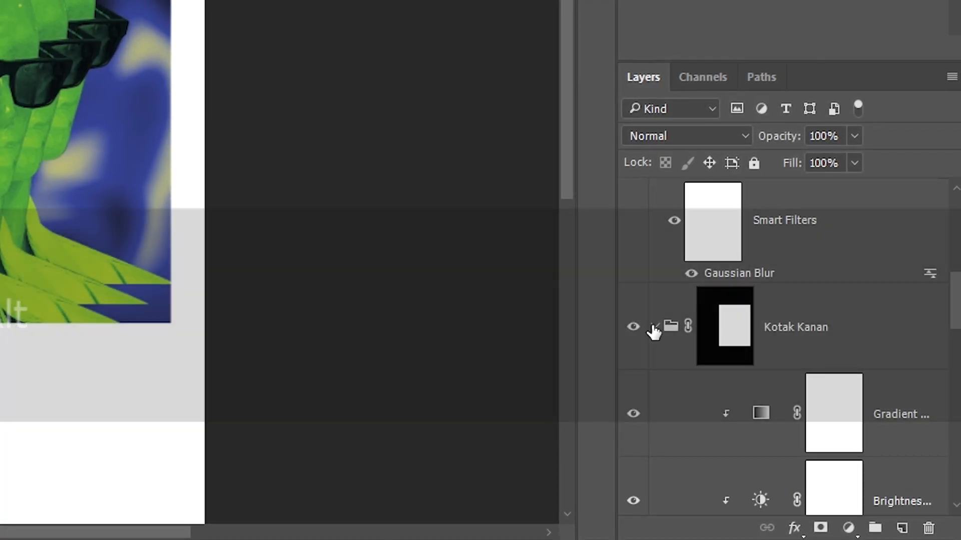
left_click(653, 328)
scroll(690, 325, "up", 5)
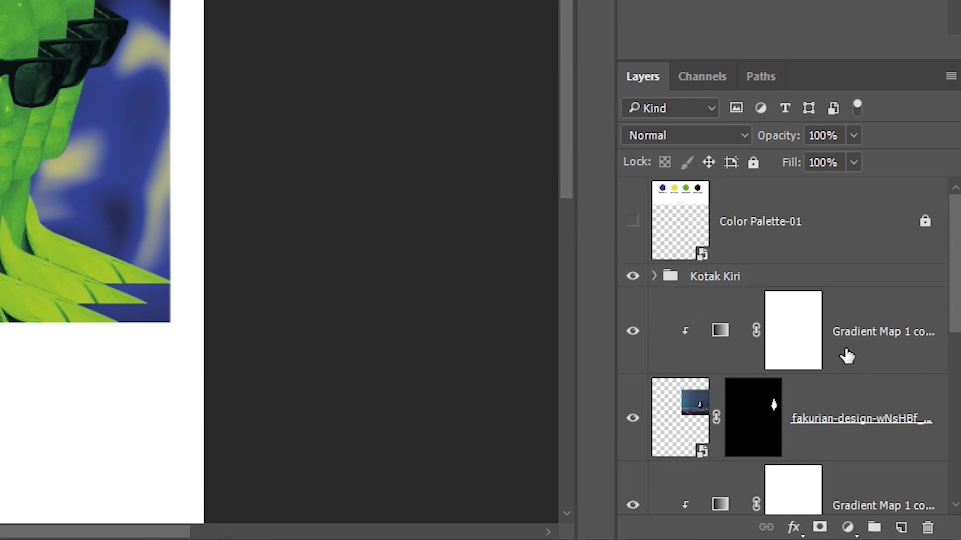
Step: Group both crystal layers with their gradient maps as "Elemen 3D" and place the group below Kotak Kanan
left_click(860, 356)
scroll(860, 360, "down", 5)
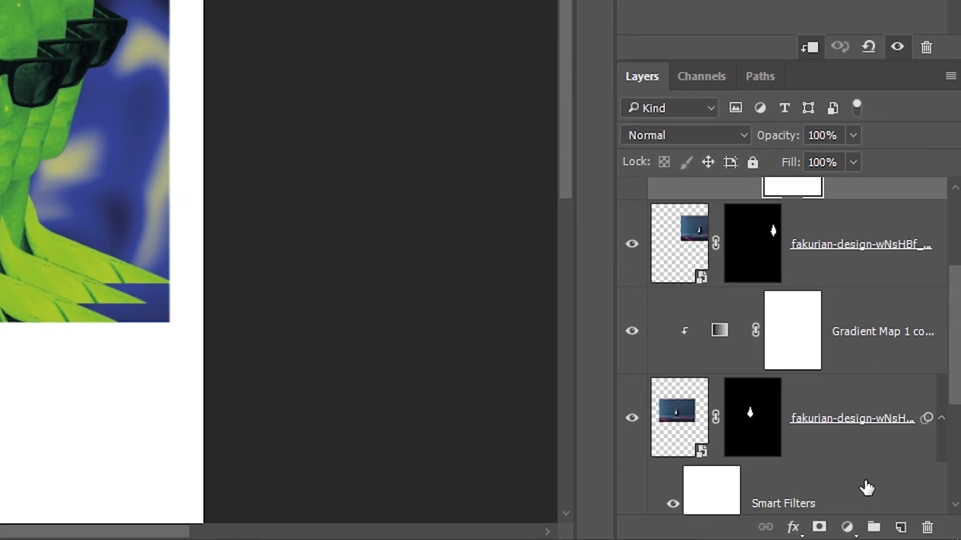
scroll(852, 433, "up", 3)
left_click(864, 293, "shift")
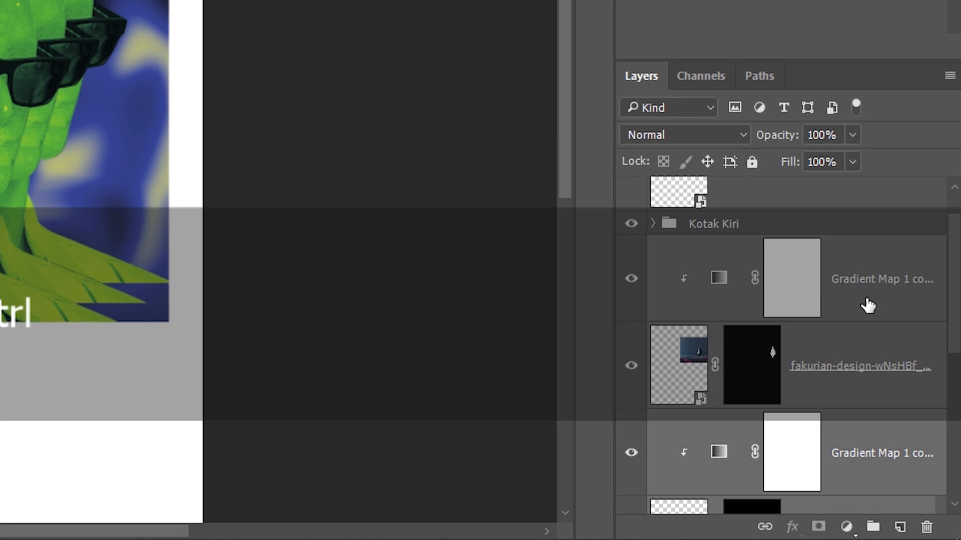
key("ctrl+g")
double_click(714, 300)
type("Eleme")
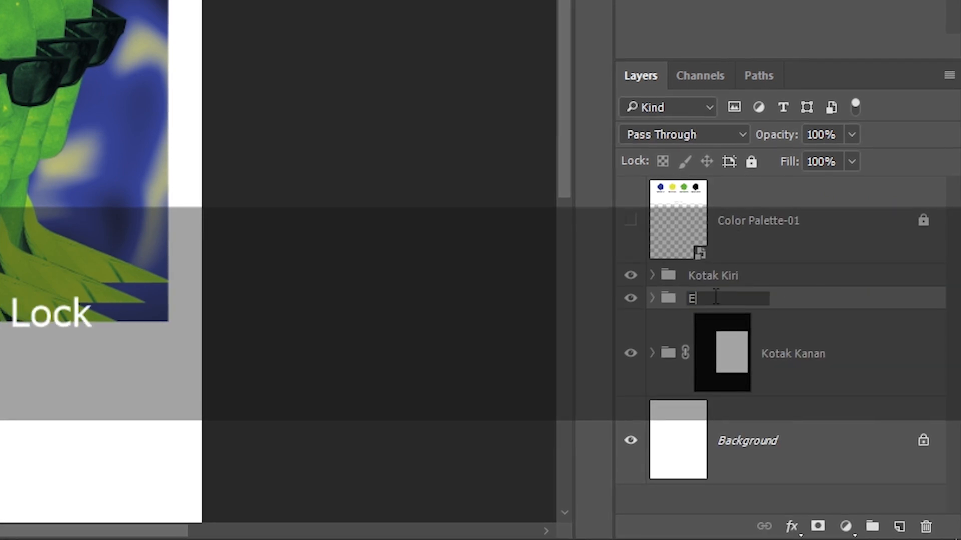
type("n 3D")
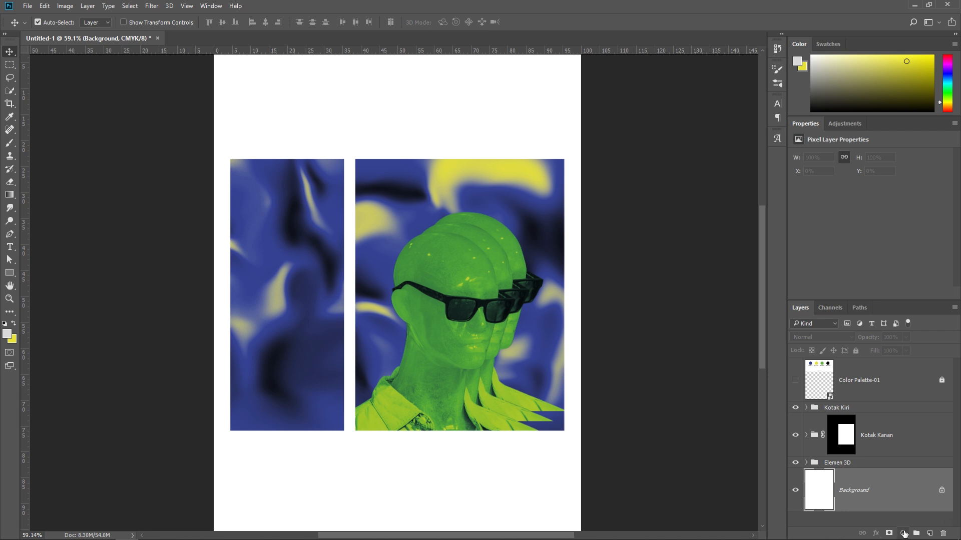
Step: Add a black (000000) Solid Color fill layer directly above the Background layer
left_click(904, 534)
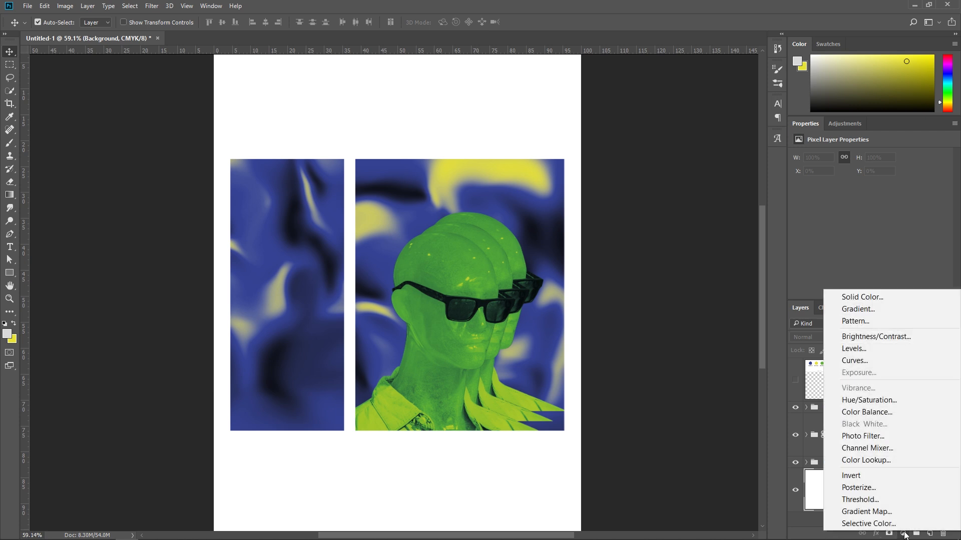
left_click(857, 294)
left_click_drag(641, 334, 609, 333)
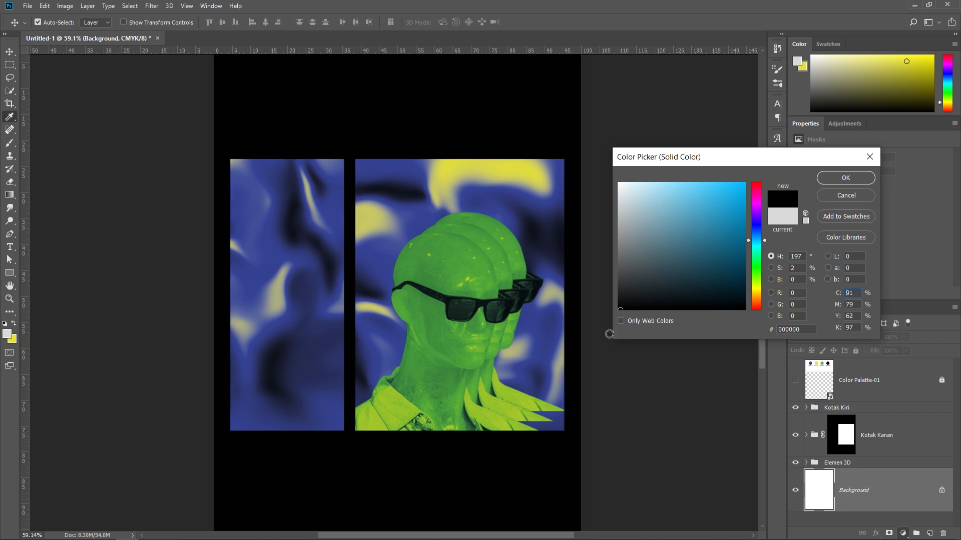
left_click(845, 178)
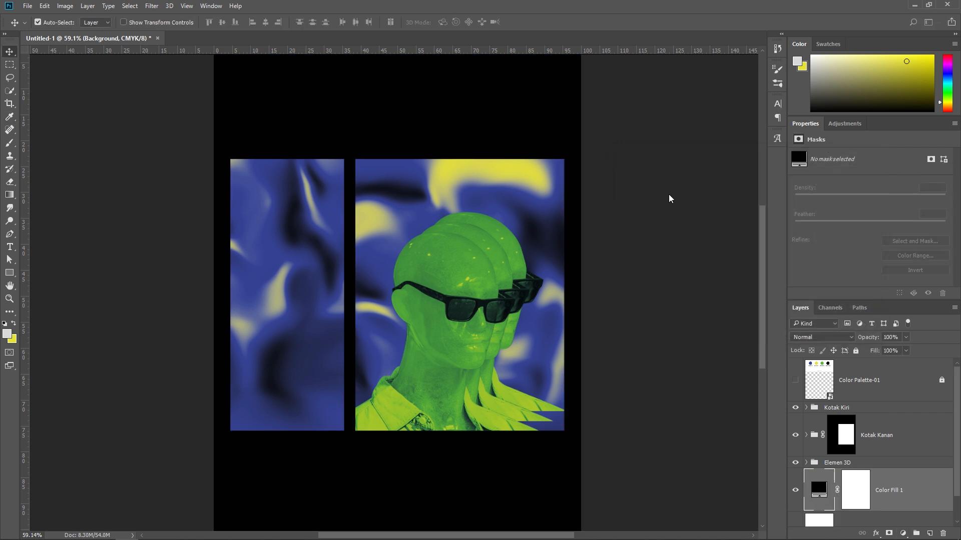
Step: Delete the white Background layer and lock the black color fill layer
scroll(881, 498, "down", 1)
left_click(883, 506)
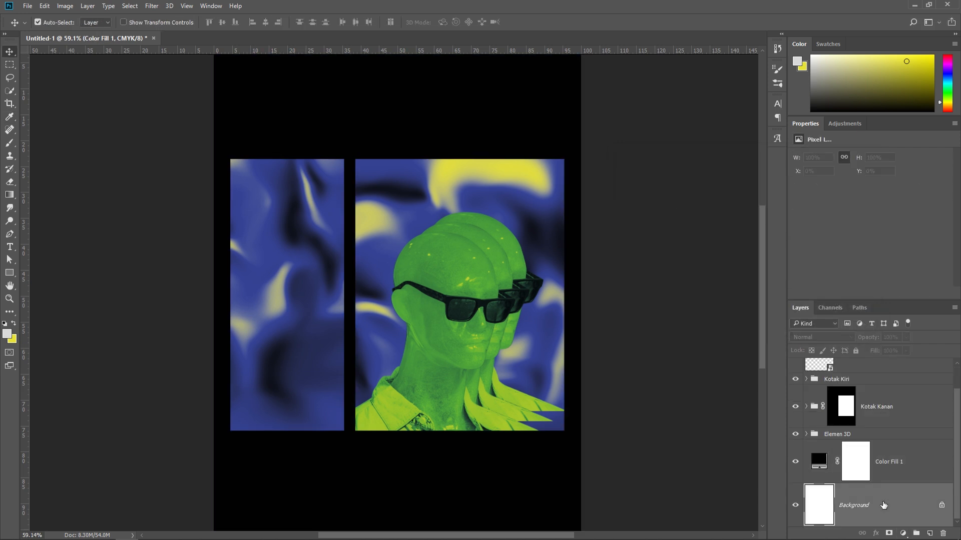
key("Delete")
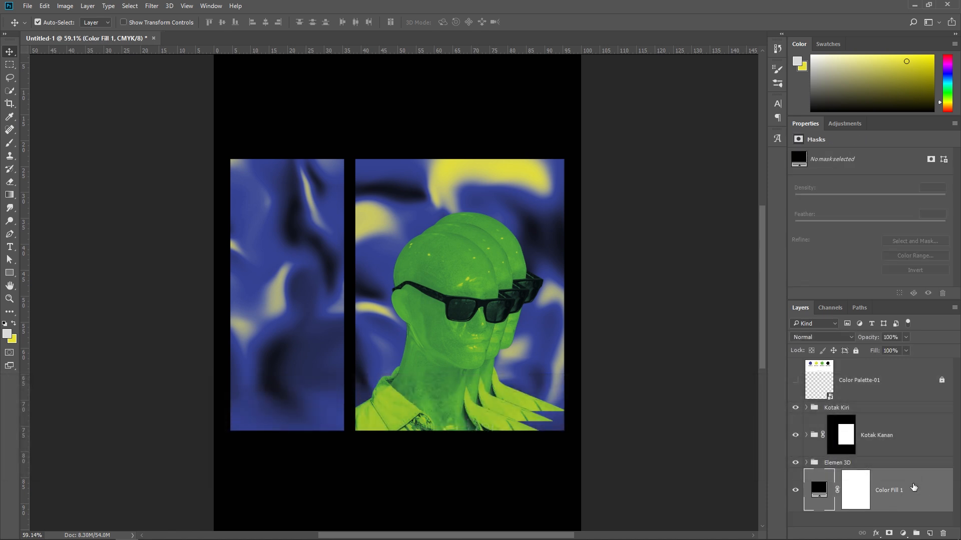
left_click(856, 351)
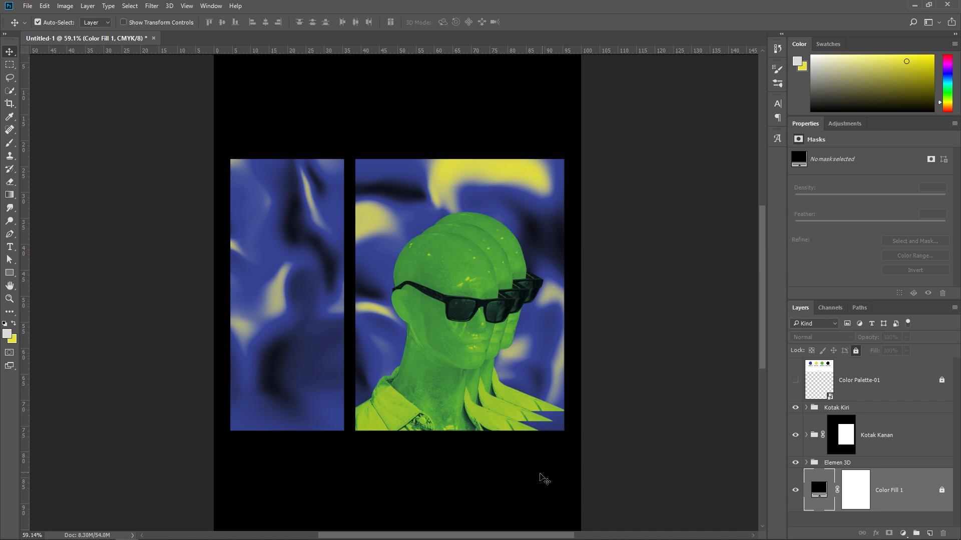
Step: Move the Elemen 3D group into Kotak Kanan, between the lowest mannequin layer and the background's gradient map
left_click_drag(543, 479, 523, 500)
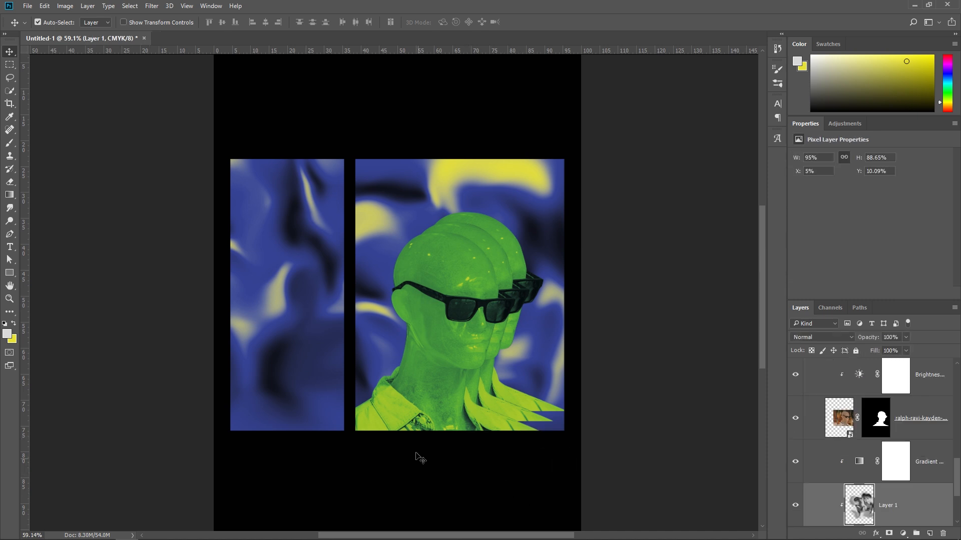
scroll(906, 479, "up", 5)
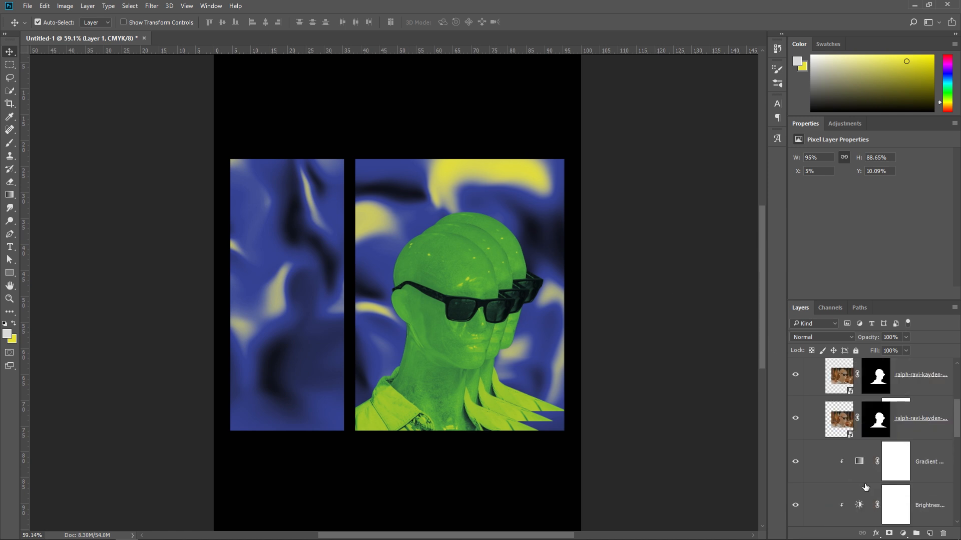
left_click(806, 419)
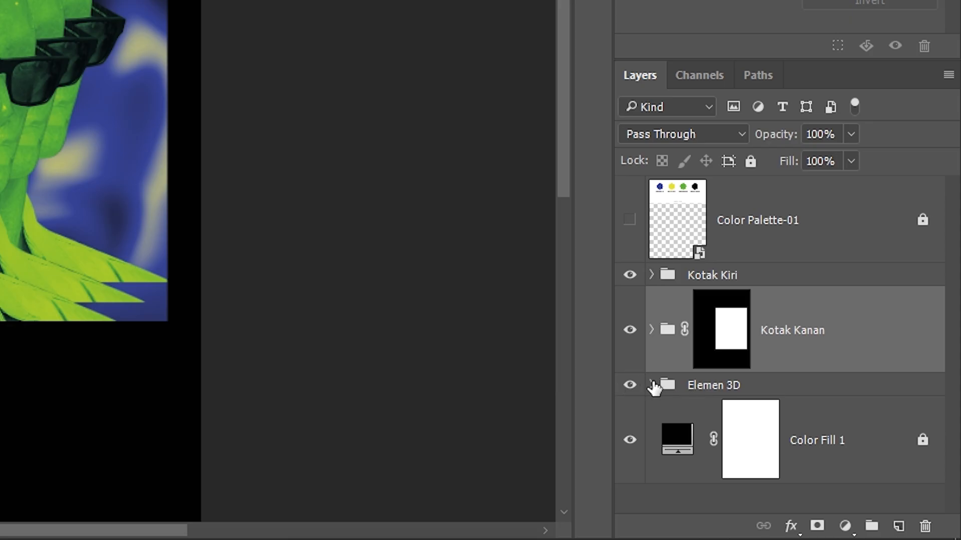
left_click(652, 385)
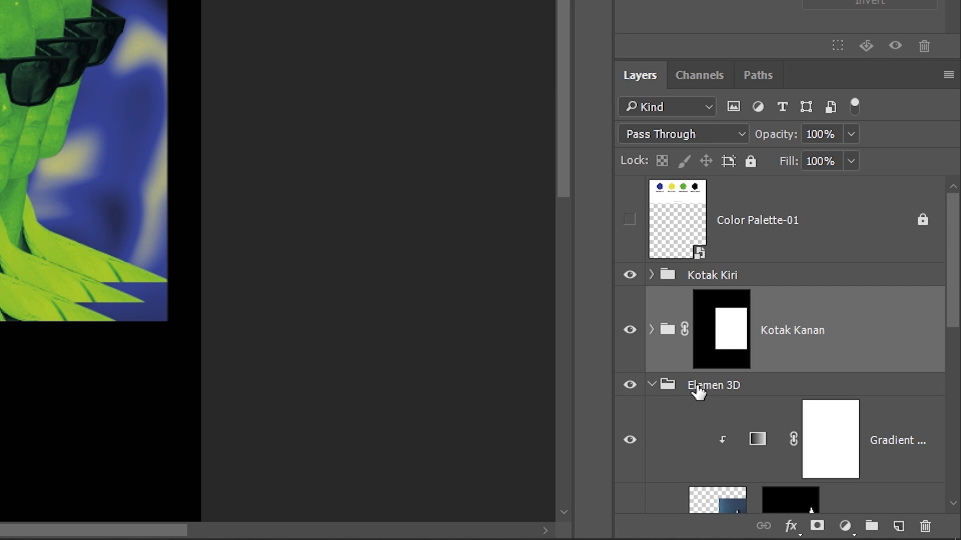
left_click(652, 386)
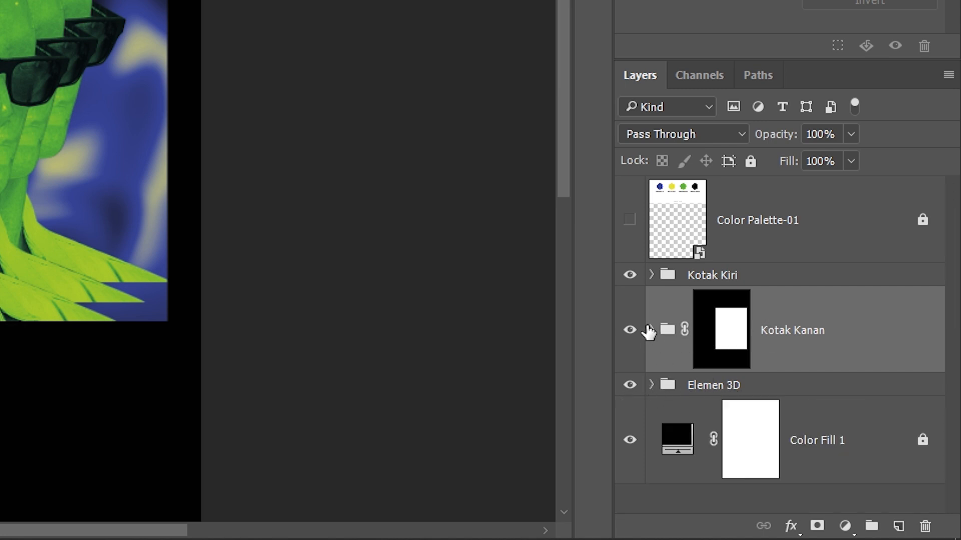
left_click(649, 331)
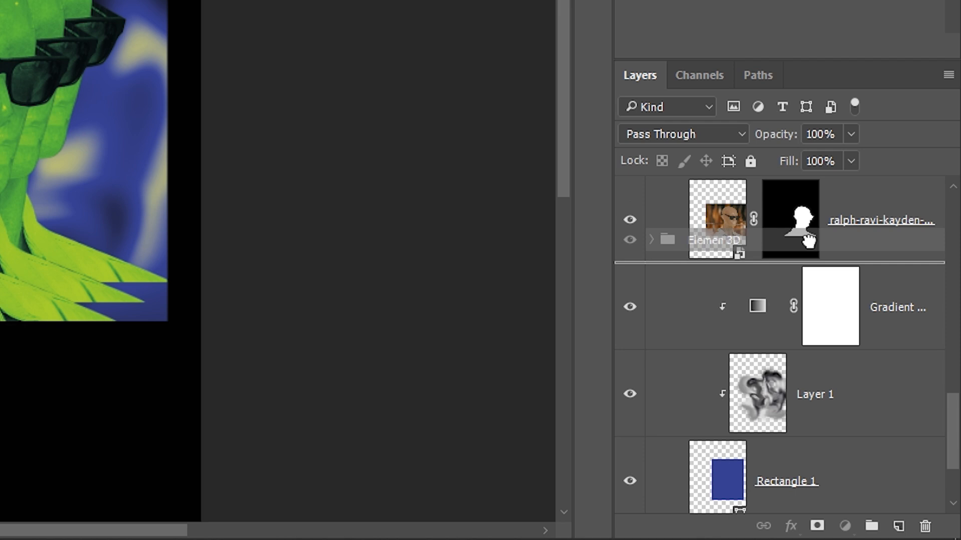
left_click_drag(808, 240, 810, 262)
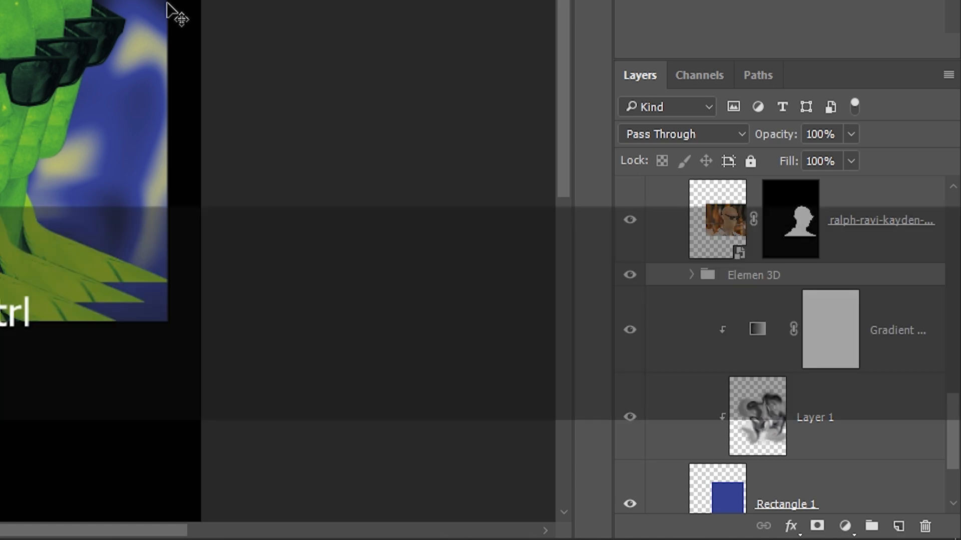
key("ctrl+0")
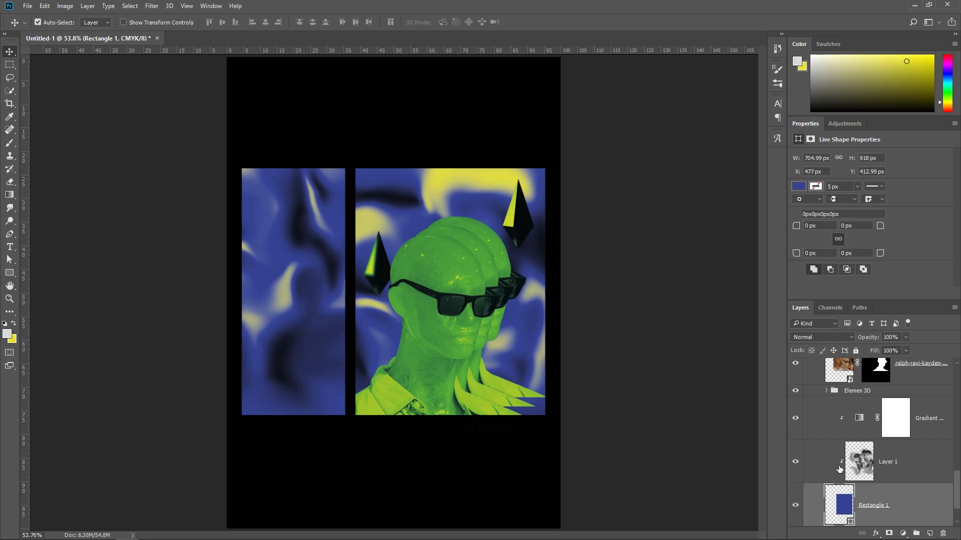
Step: Lower the top edge of Rectangle 1 in Kotak Kanan, scaling its height to 98.15%
scroll(839, 465, "down", 1)
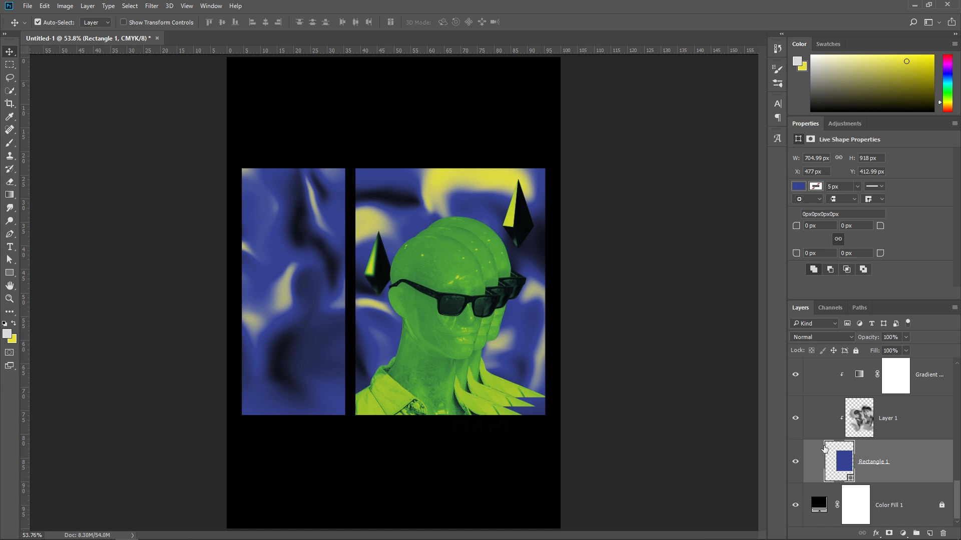
key("ctrl+t")
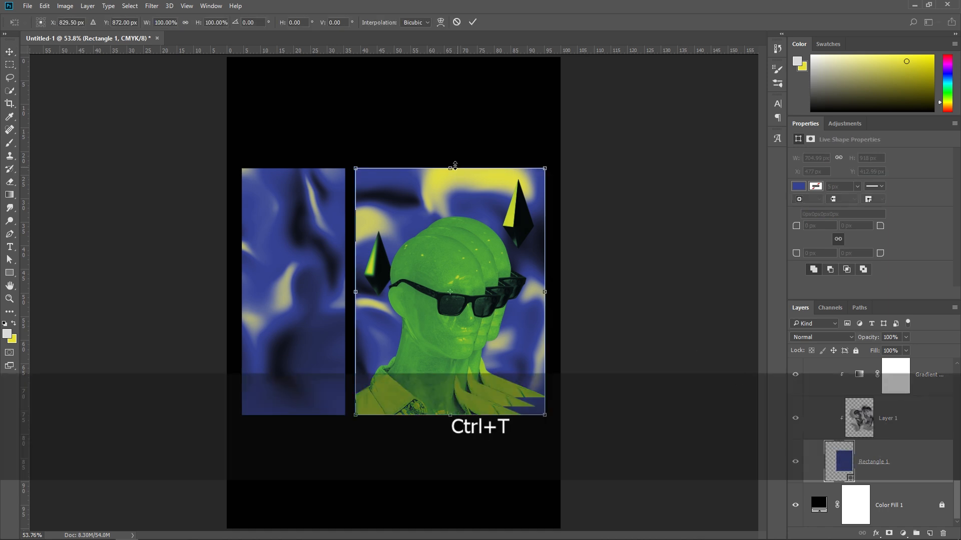
mouse_move(455, 165)
left_mouse_down()
mouse_move(450, 195)
mouse_move(450, 171)
left_mouse_up()
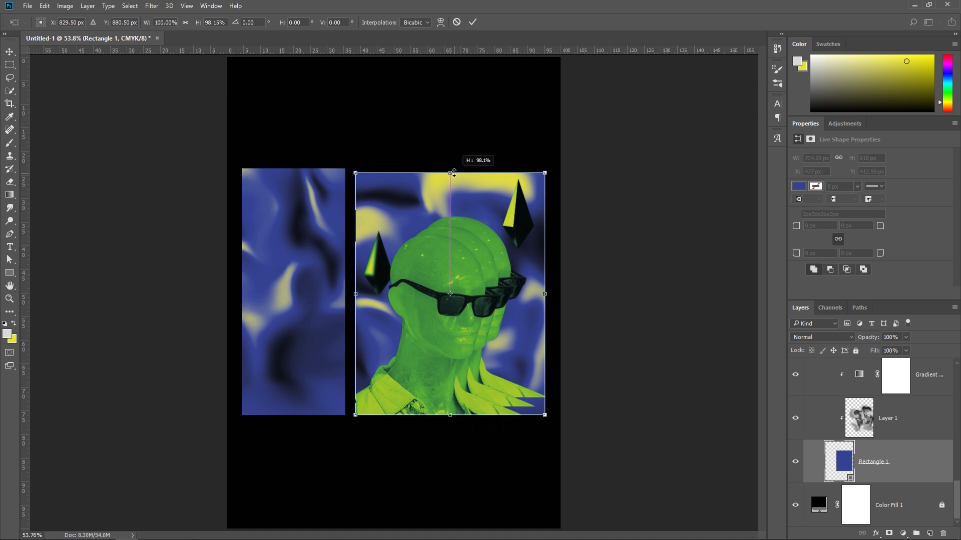
left_click(473, 22)
key("v")
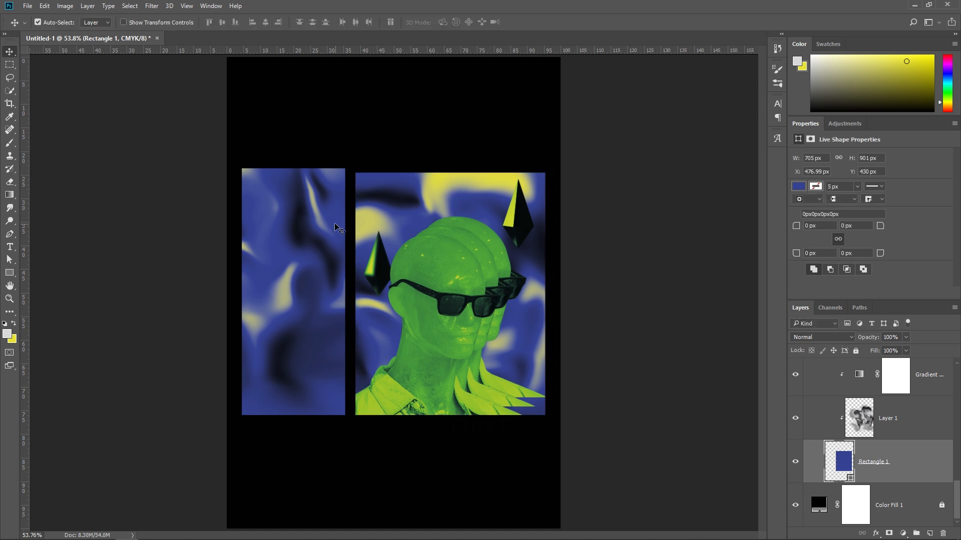
Step: Resize the left rectangle so its top edge sits slightly higher and its bottom edge ends level with the mannequins' sunglasses
left_click(338, 228)
left_click(295, 169)
key("ctrl+t")
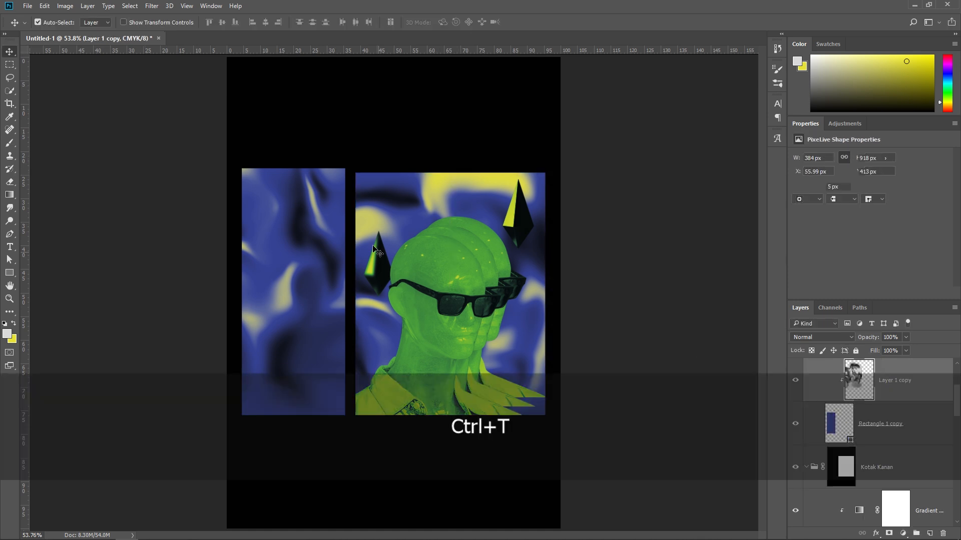
left_click_drag(295, 170, 295, 174)
left_click(473, 22)
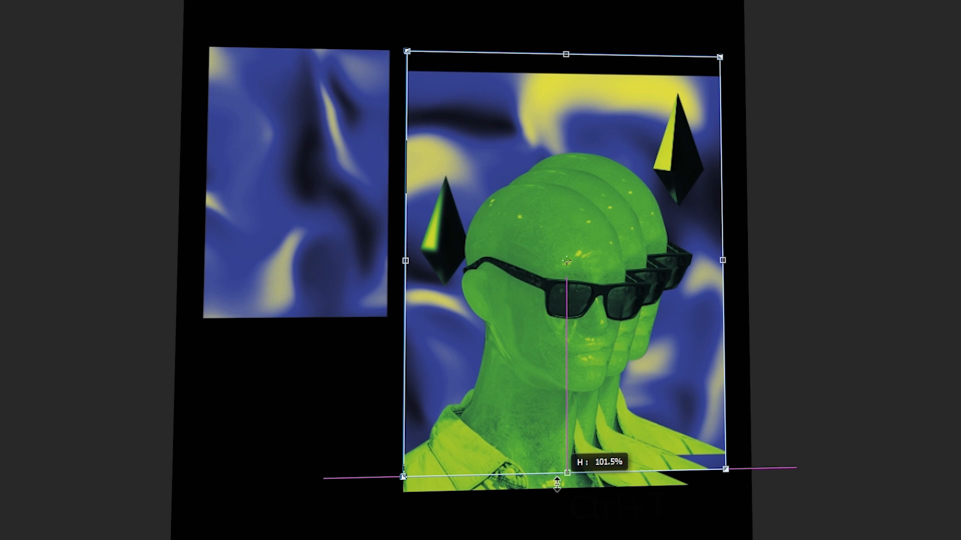
Step: Align the right rectangle's top edge with the left one and stretch its bottom edge down to the mannequins' base
mouse_move(557, 485)
left_mouse_down()
mouse_move(565, 486)
mouse_move(546, 474)
left_mouse_up()
key("ctrl+z")
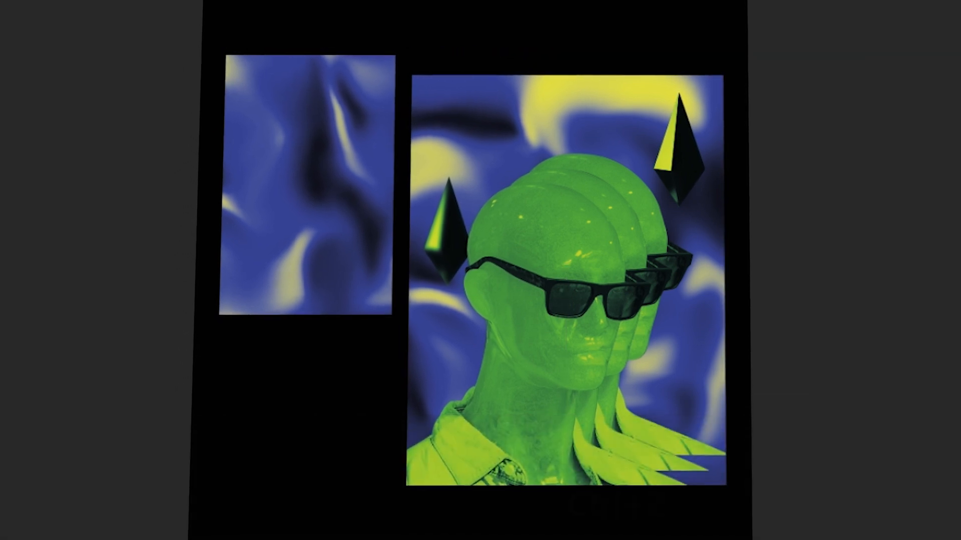
Step: Scale the stacked mannequins up slightly inside the right rectangle
key("ctrl+t")
key("shift")
left_click_drag(615, 230, 615, 232)
left_click_drag(810, 125, 824, 112)
key("Return")
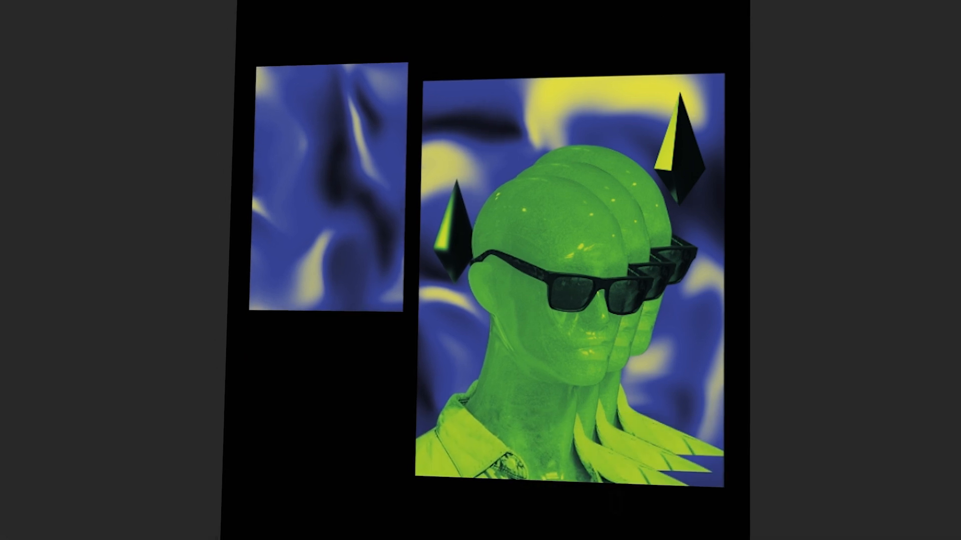
key("ctrl+t")
key("Return")
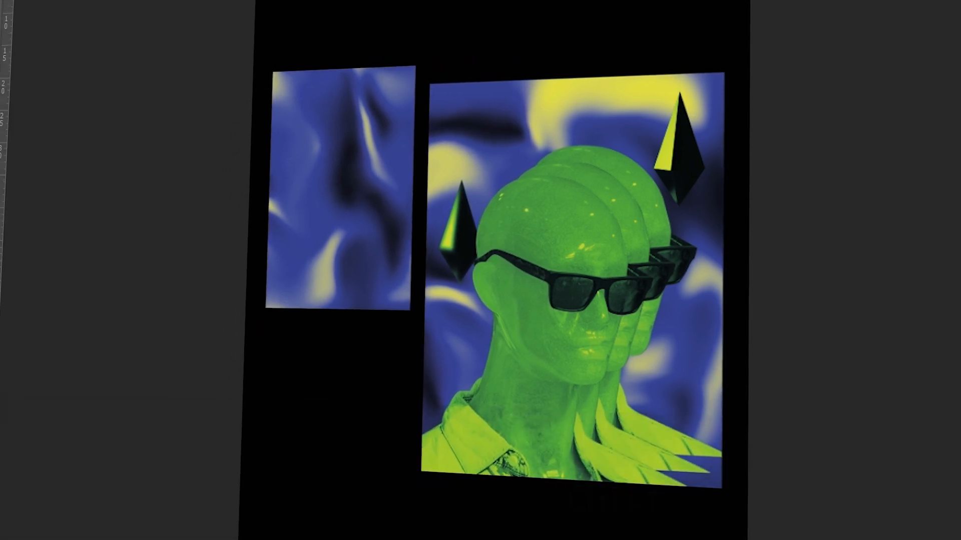
Step: Unlink the Kotak Kanan group mask and stretch it to 104.90% height so its top edge meets the left rectangle's
key("alt")
scroll(381, 131, "up", 3)
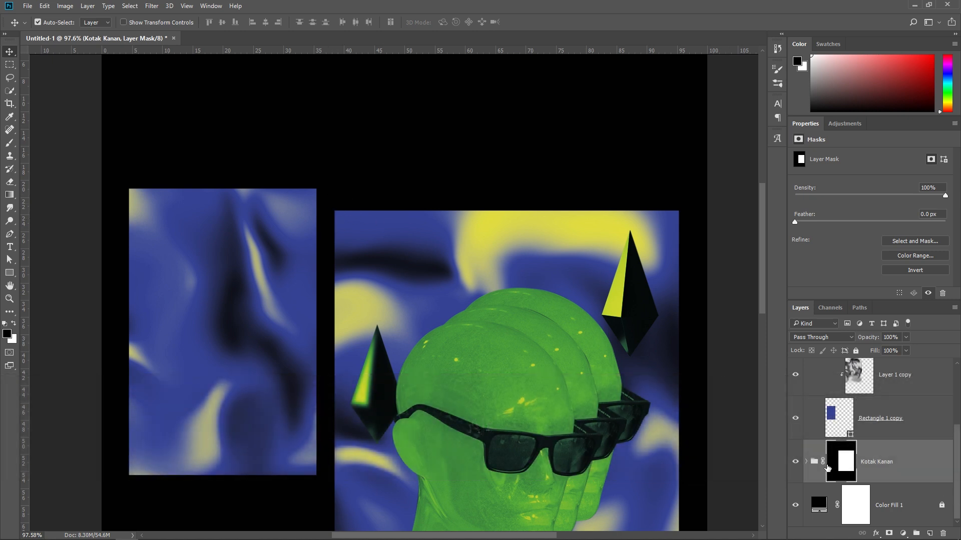
key("ctrl")
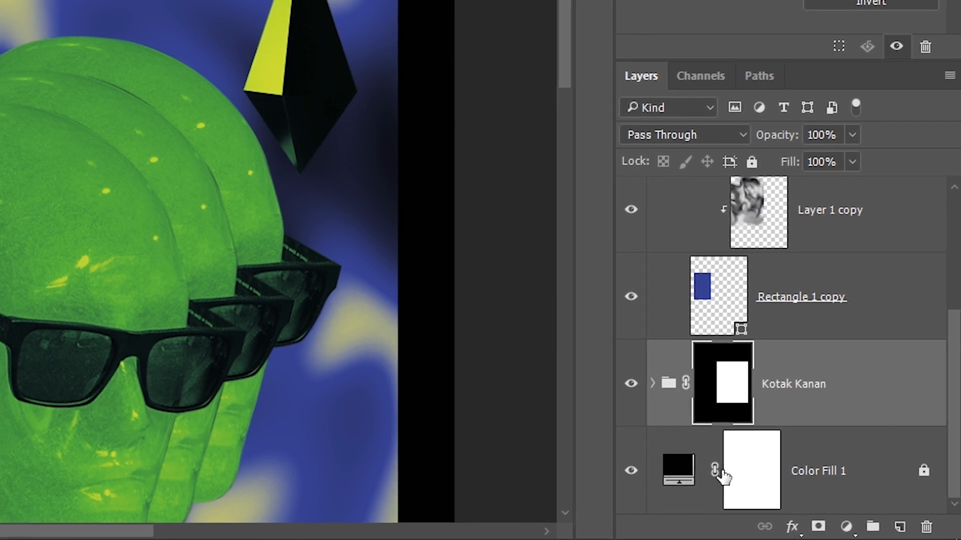
scroll(715, 478, "up", 3)
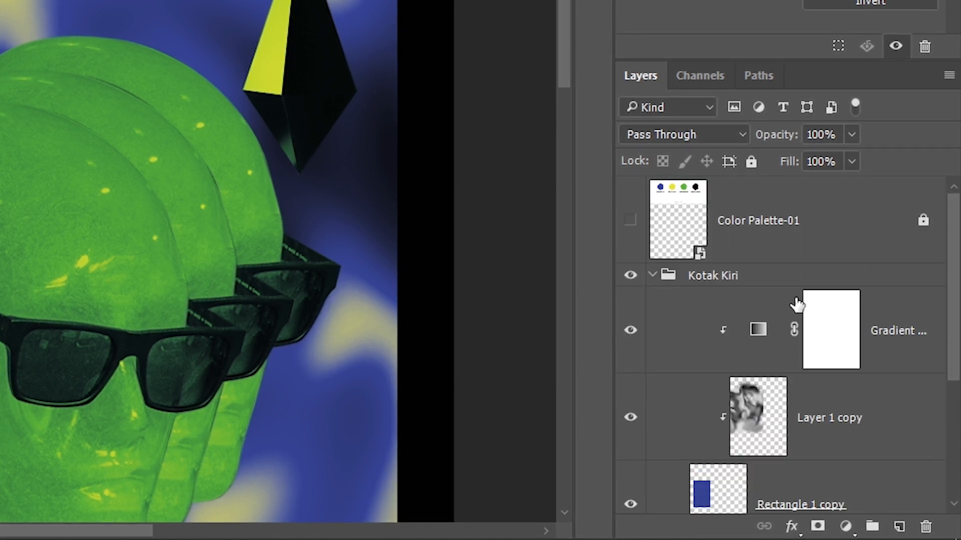
scroll(791, 328, "down", 3)
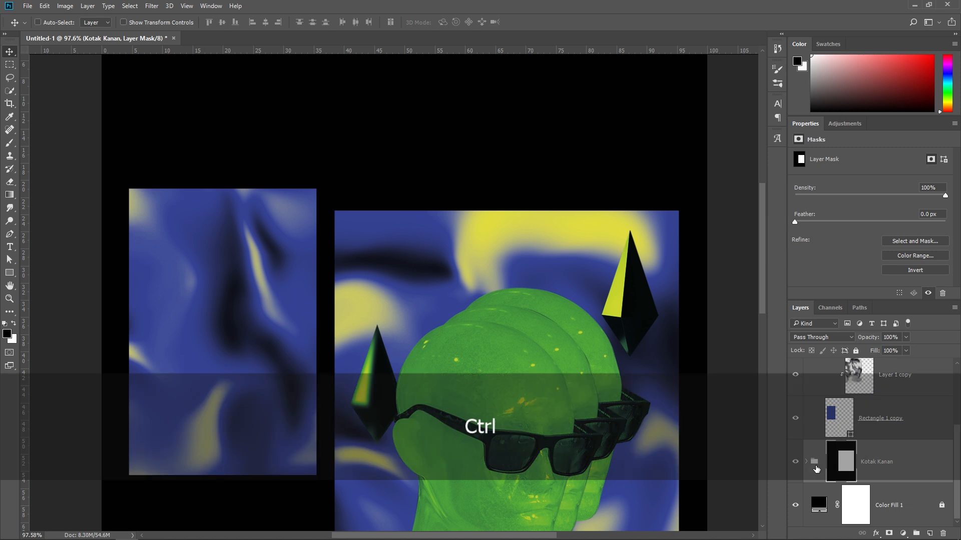
key("ctrl+t")
left_click_drag(500, 211, 501, 187)
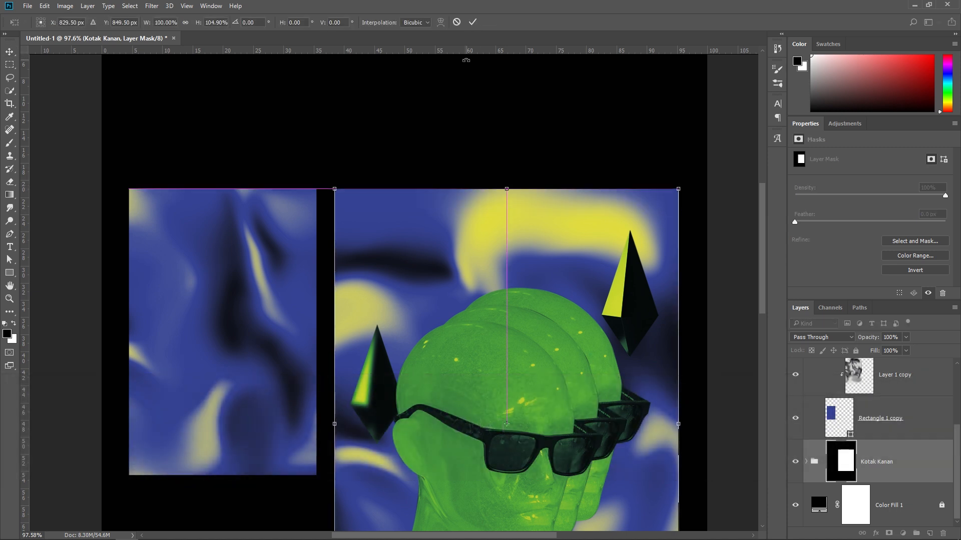
left_click(472, 23)
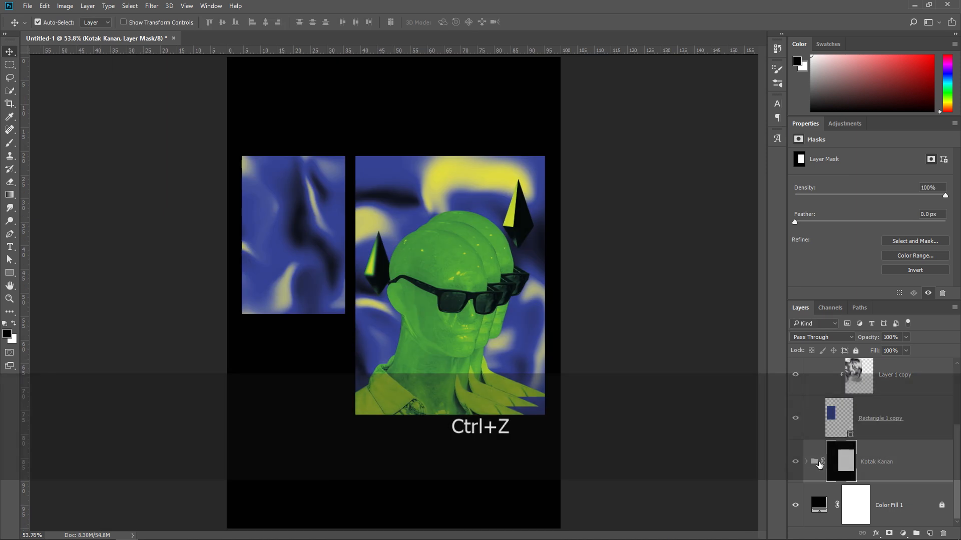
Step: Expand the Kotak Kanan group and raise the two crystals slightly inside the right rectangle
left_click(806, 461)
key("F9")
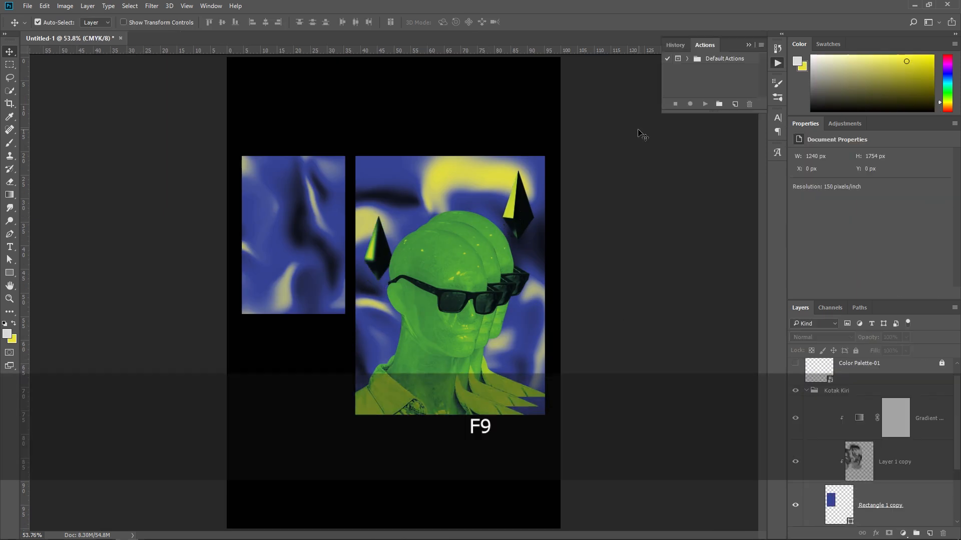
left_click(748, 45)
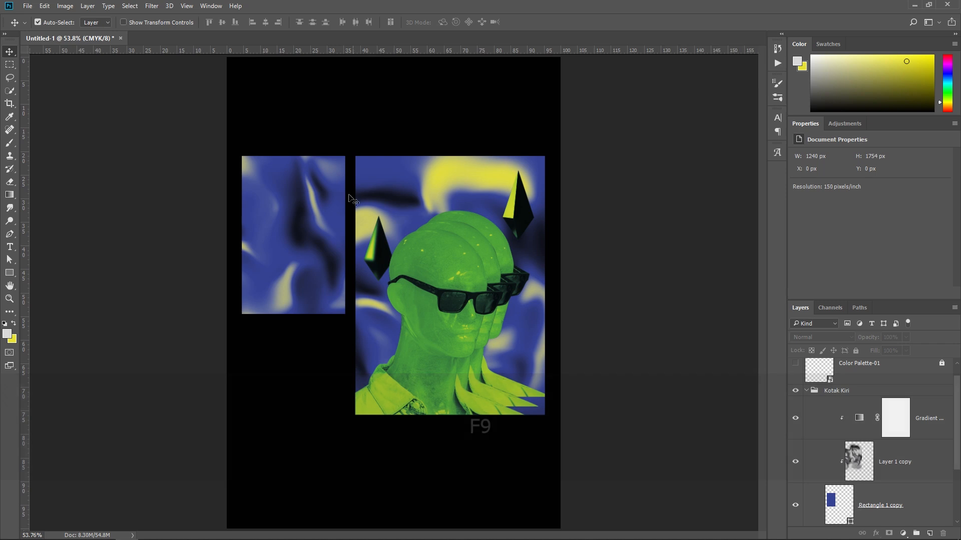
Step: Add the text "eyewear" to the left rectangle, rotated -90° and scaled to 770.86%
scroll(328, 243, "up", 2)
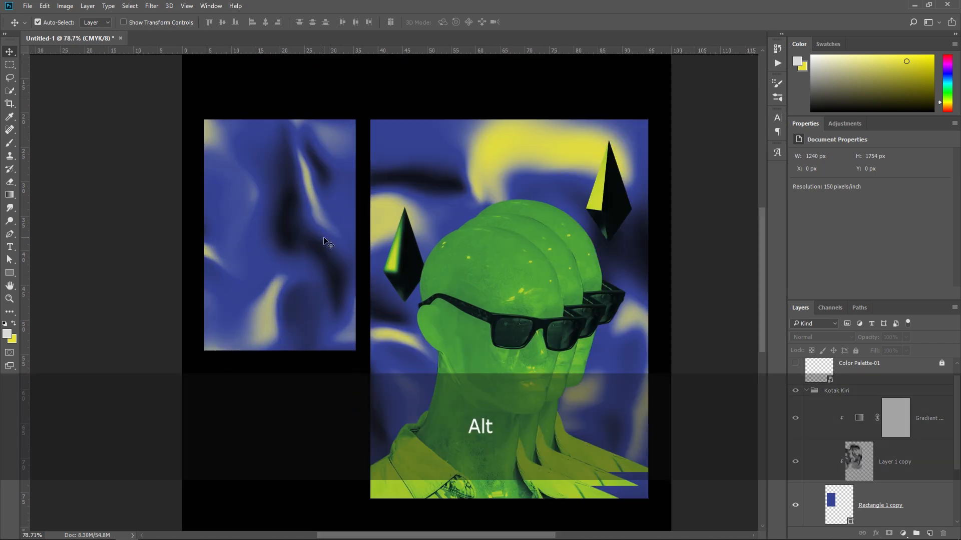
left_click_drag(275, 202, 300, 229)
scroll(312, 242, "up", 2)
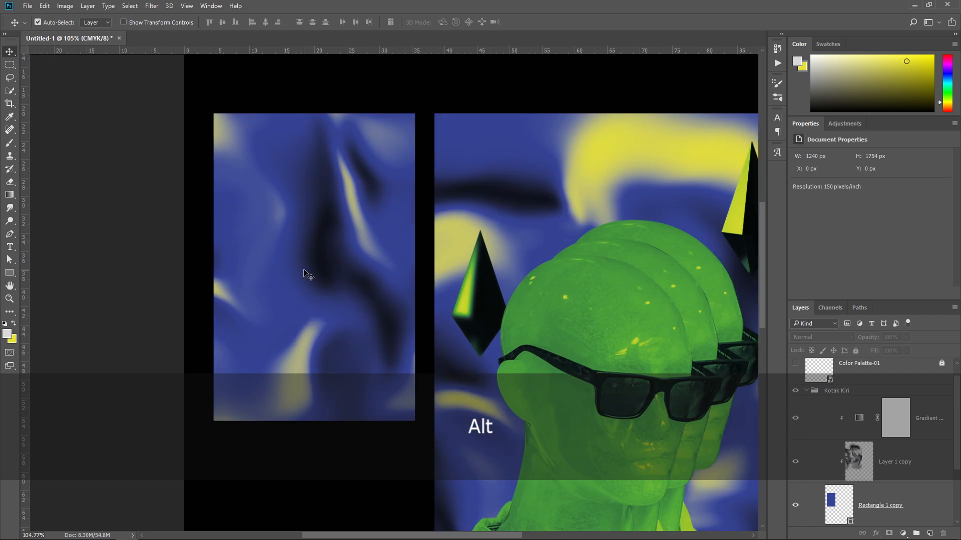
key("t")
left_click(294, 291)
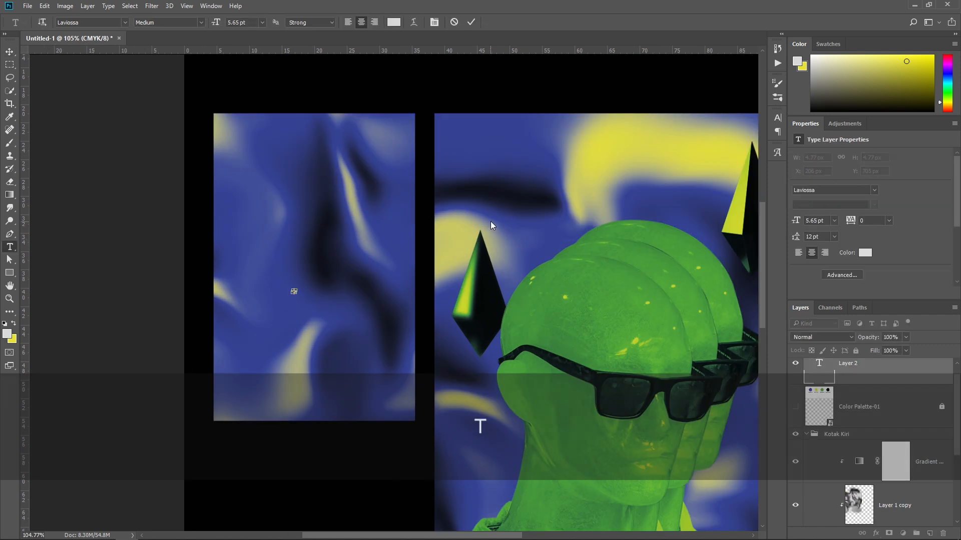
left_click(453, 22)
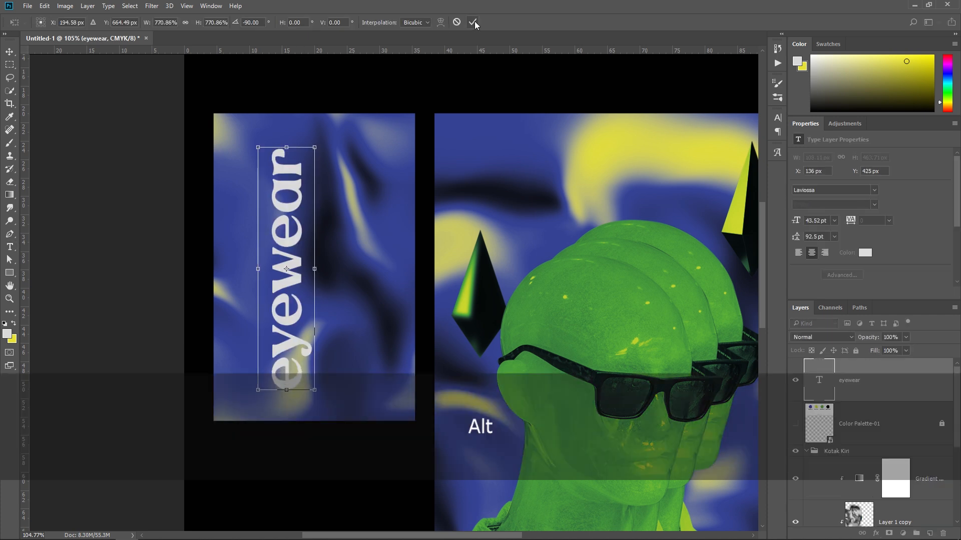
left_click(475, 22)
Step: Set the eyewear text's font to TheNightWatch Regular and shift the text slightly toward the left rectangle's center
left_click(820, 190)
type("the")
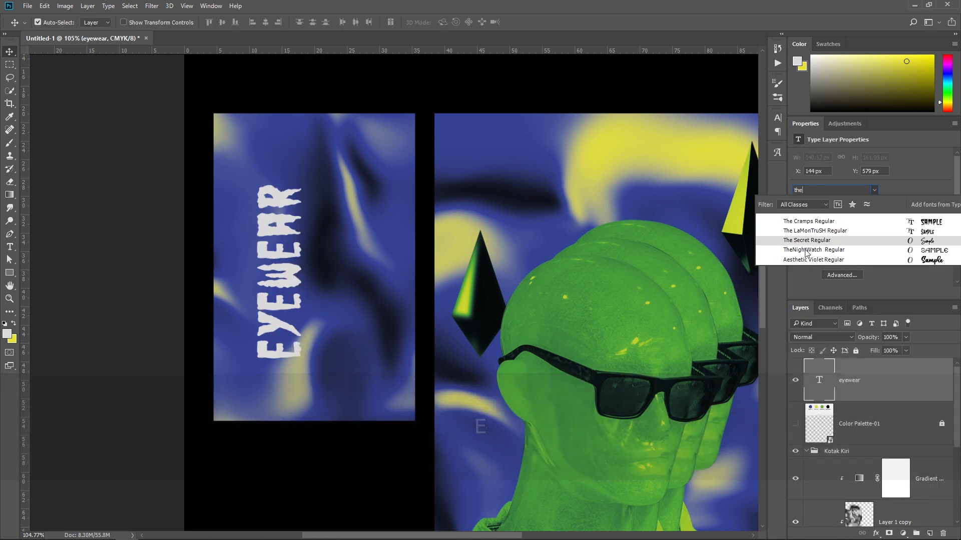
left_click(806, 251)
key("ctrl+t")
left_click_drag(303, 245, 316, 242)
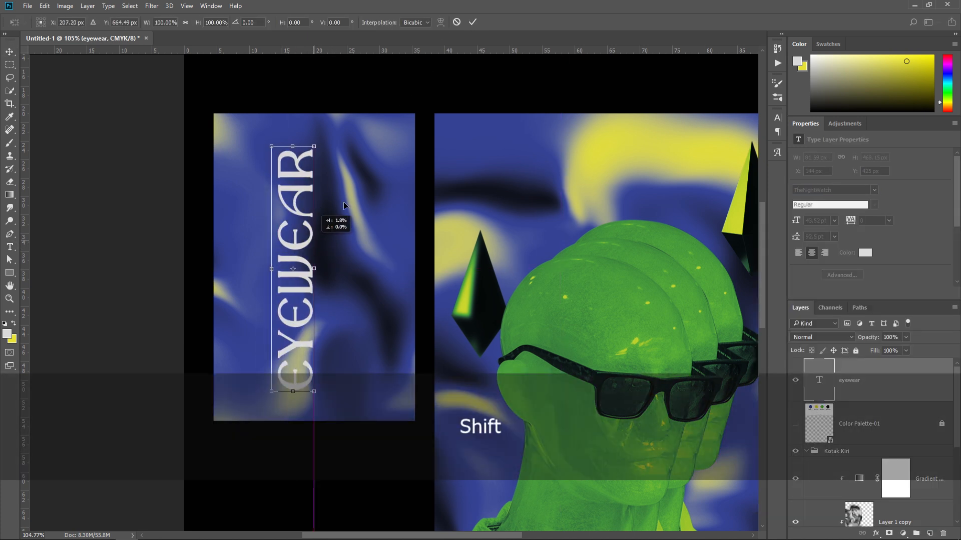
left_click(473, 22)
Step: Narrow the left rectangle by pulling in its right edge, and shift the eyewear text to its middle
scroll(864, 442, "down", 3)
left_click(865, 440)
key("ctrl+t")
left_click_drag(414, 267, 398, 266)
left_click(473, 22)
left_click_drag(310, 273, 321, 274)
Step: Show the Color Palette-01 layer and set the eyewear text color to the palette yellow, e5e12f
left_click(865, 254)
key("Escape")
left_click(795, 423)
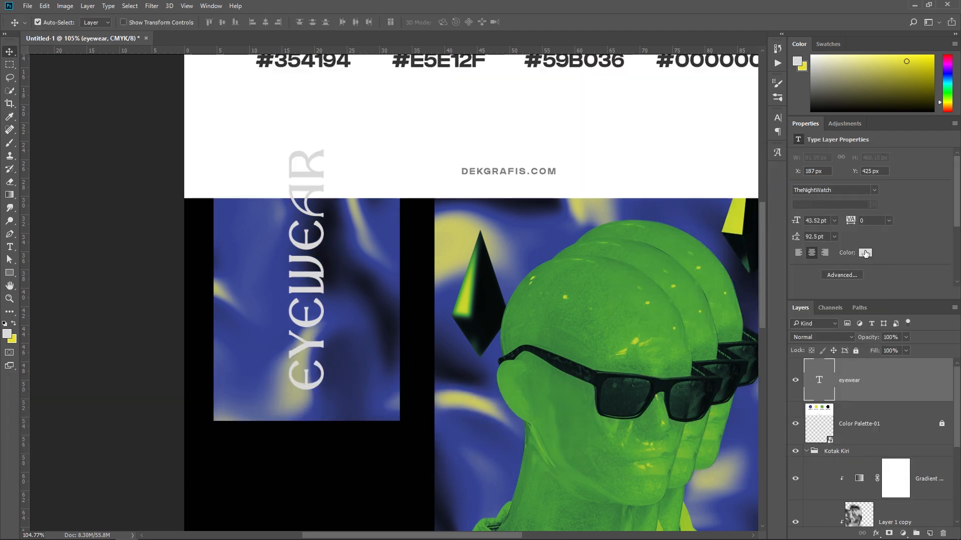
scroll(691, 216, "down", 1)
left_click_drag(690, 215, 579, 329)
left_click(863, 253)
left_click(351, 131)
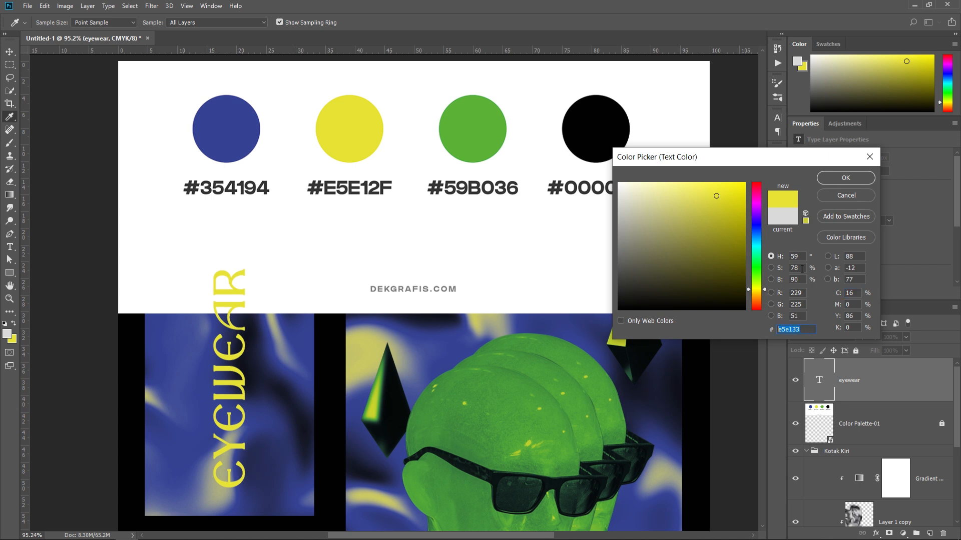
type("e5e12f")
key("Return")
Step: Hide the Color Palette-01 layer and clear the layer selection
left_click(795, 380)
left_click(795, 380)
left_click(795, 424)
key("v")
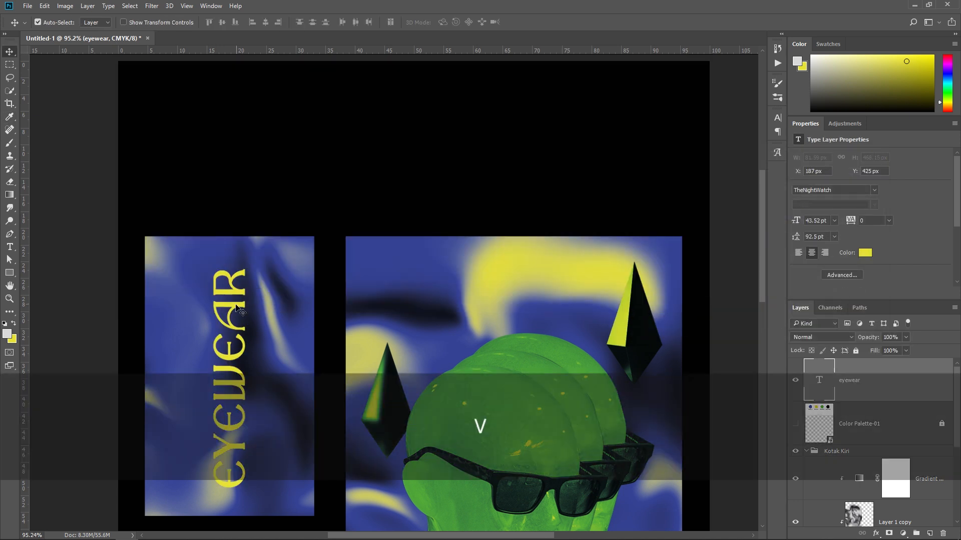
left_click_drag(369, 104, 370, 118)
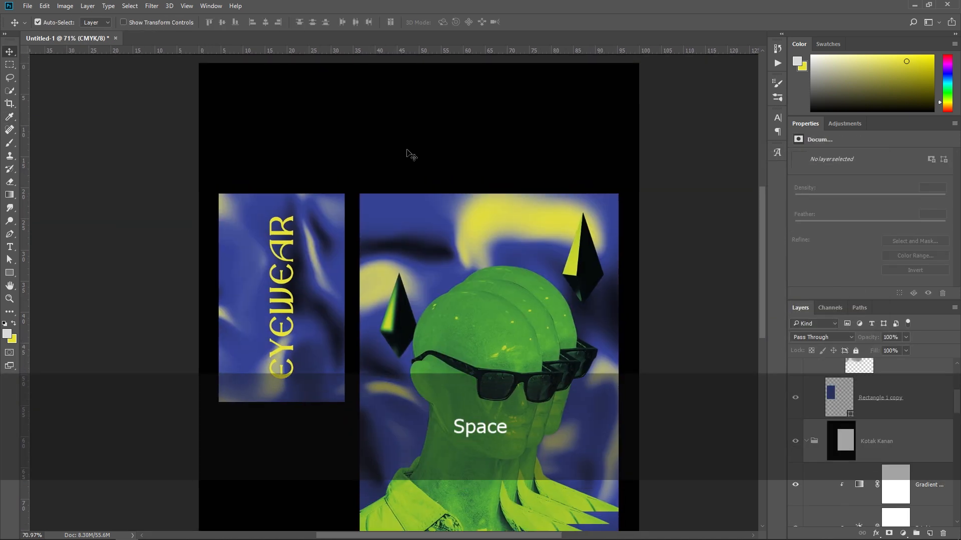
left_click(408, 152)
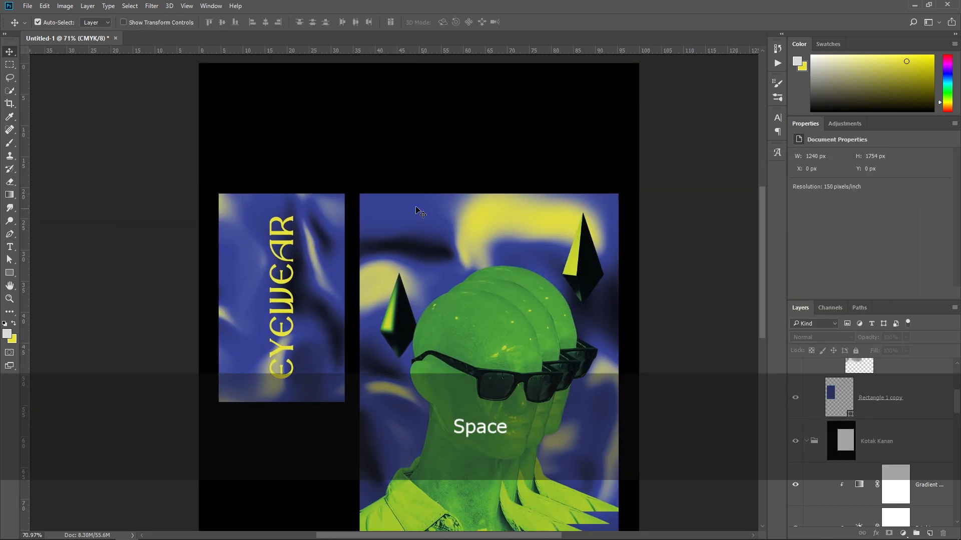
left_click_drag(354, 173, 362, 277)
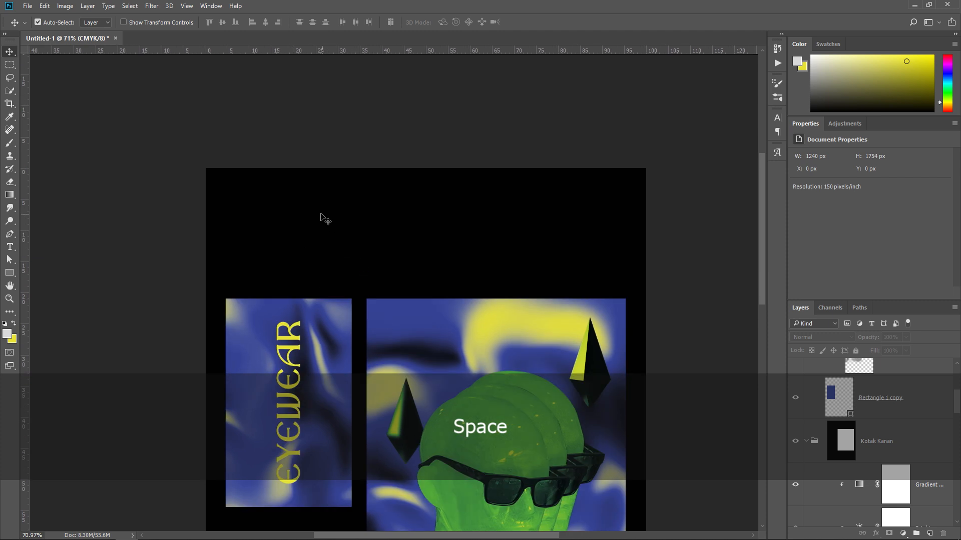
scroll(281, 180, "up", 1)
scroll(481, 279, "down", 3)
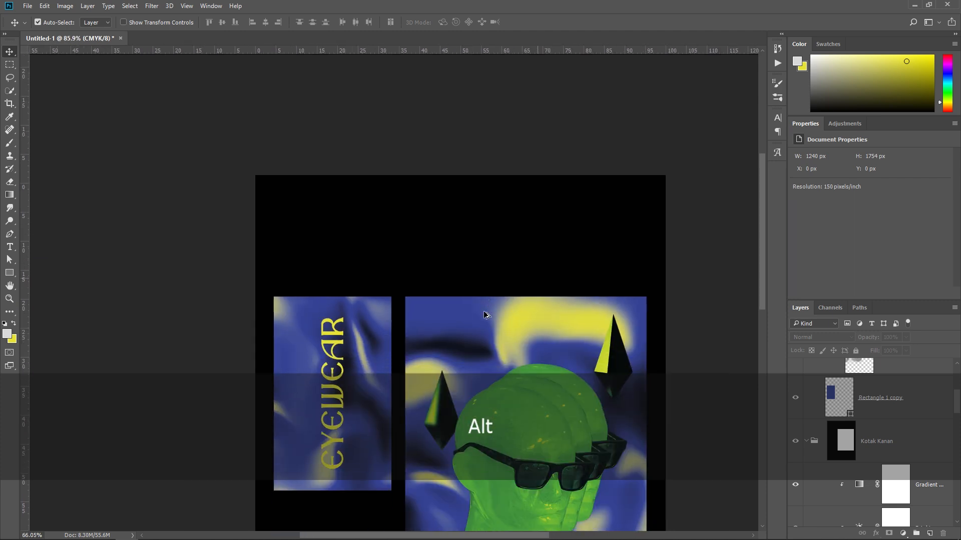
left_click_drag(485, 312, 443, 32)
left_click_drag(473, 240, 527, 403)
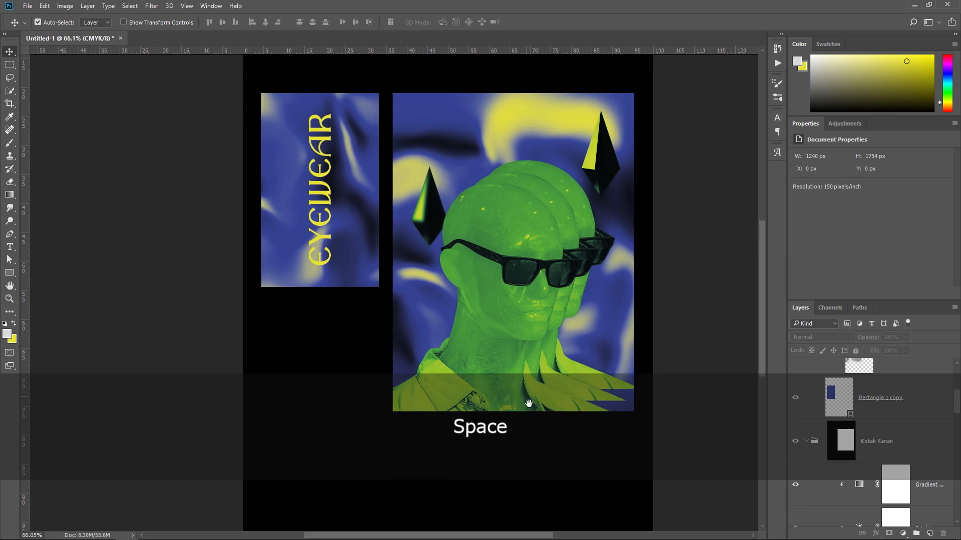
left_click_drag(480, 363, 445, 509)
Step: Collapse the Kotak Kiri and Kotak Kanan groups and move the eyewear text layer into the Kotak Kiri group
scroll(902, 419, "up", 2)
scroll(902, 418, "up", 3)
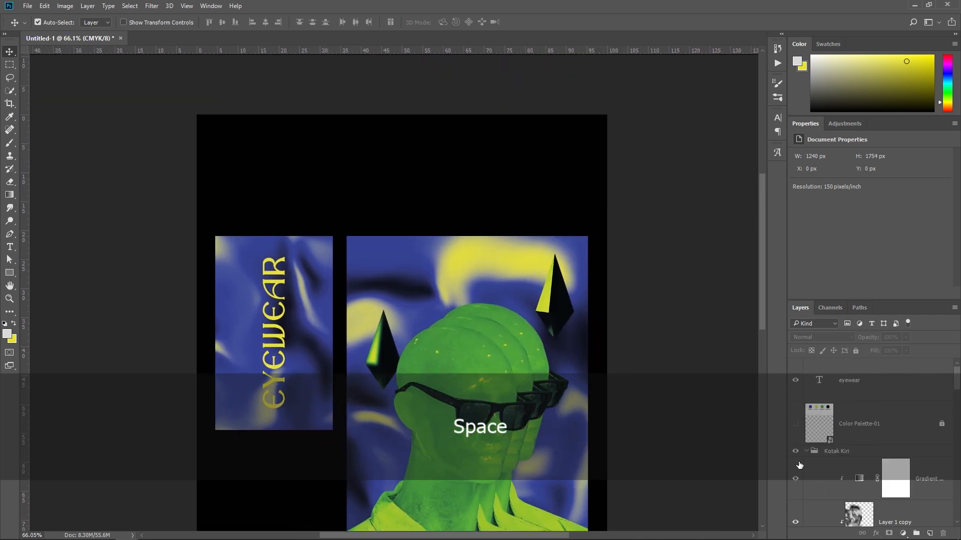
left_click(806, 453)
left_click(806, 453)
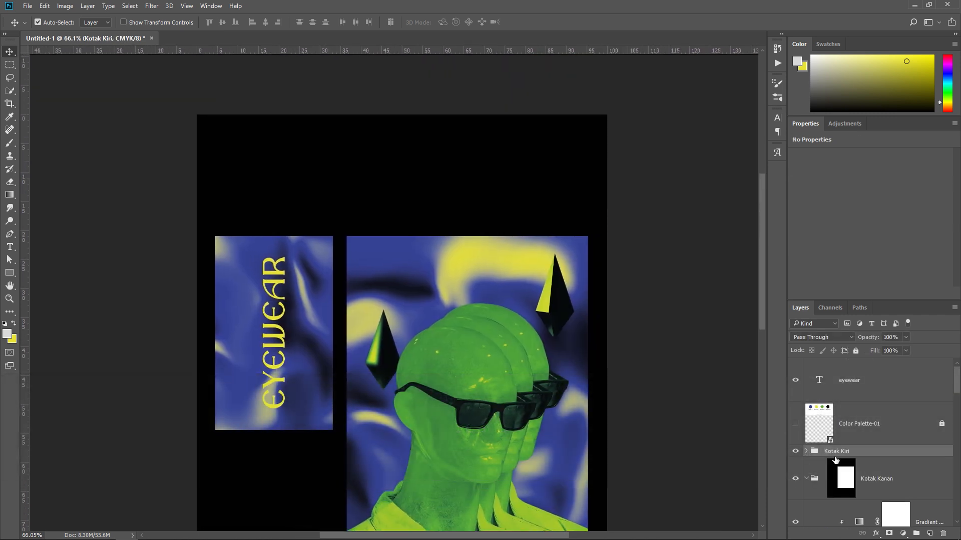
left_click(806, 480)
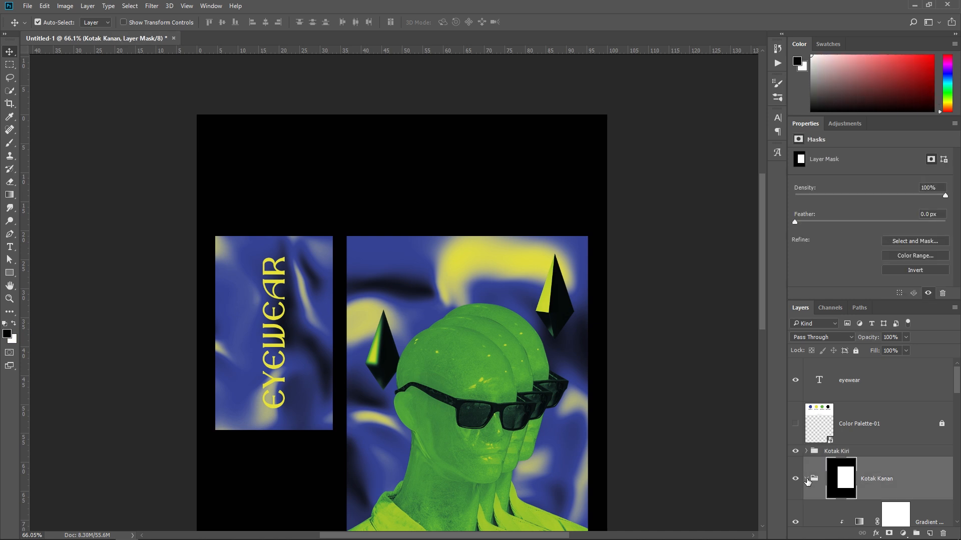
left_click(806, 478)
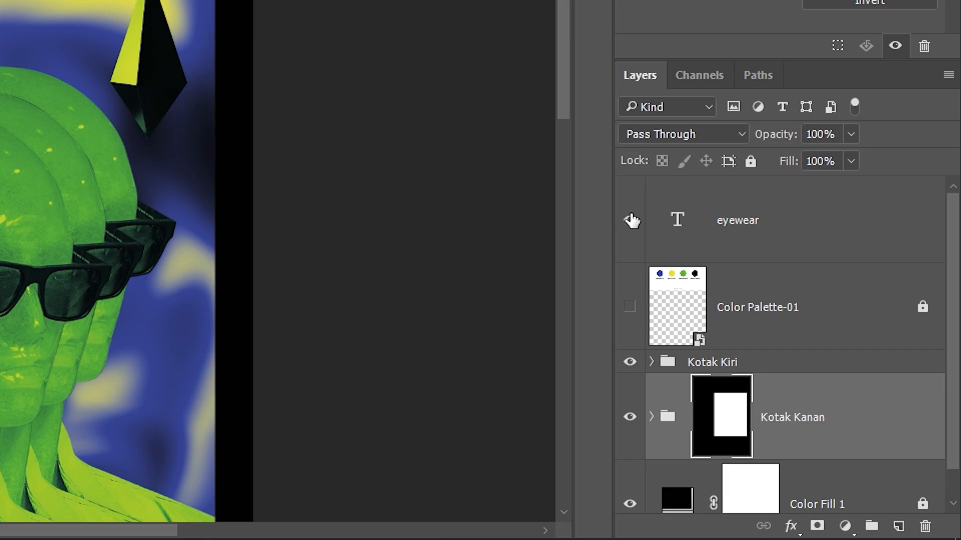
left_click(739, 230)
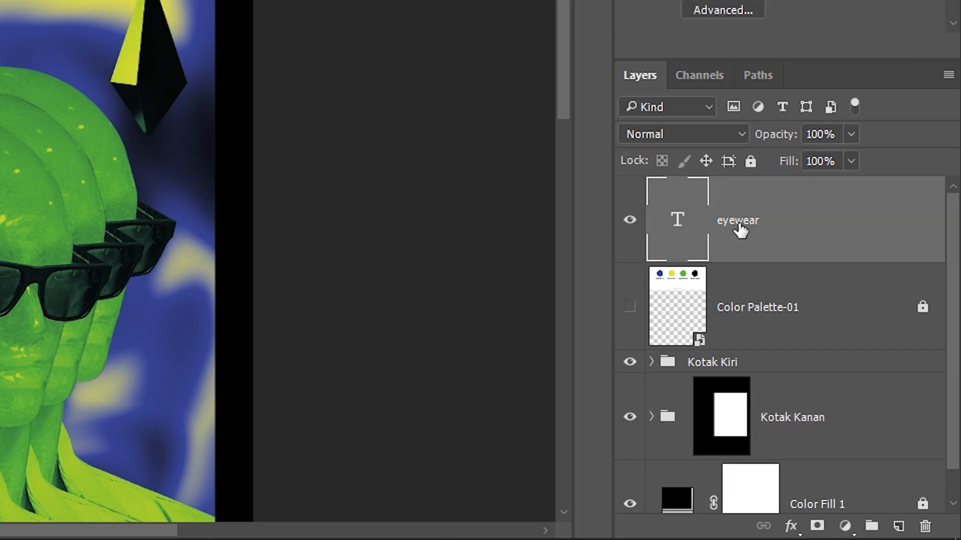
left_click_drag(739, 230, 703, 363)
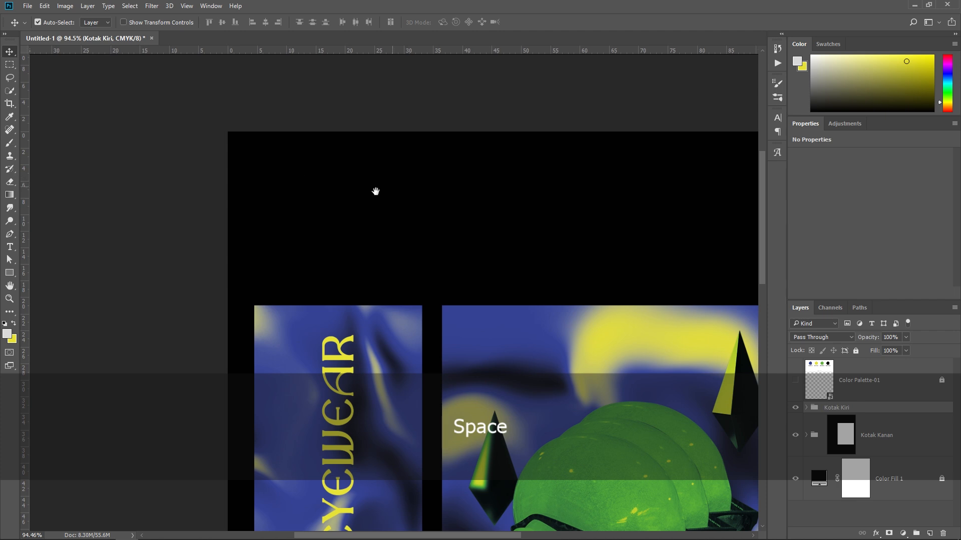
Step: Draw a straight horizontal Pen tool line in Shape mode, about 1122 px long, just above the two image boxes and spanning both
left_click_drag(392, 186, 287, 193)
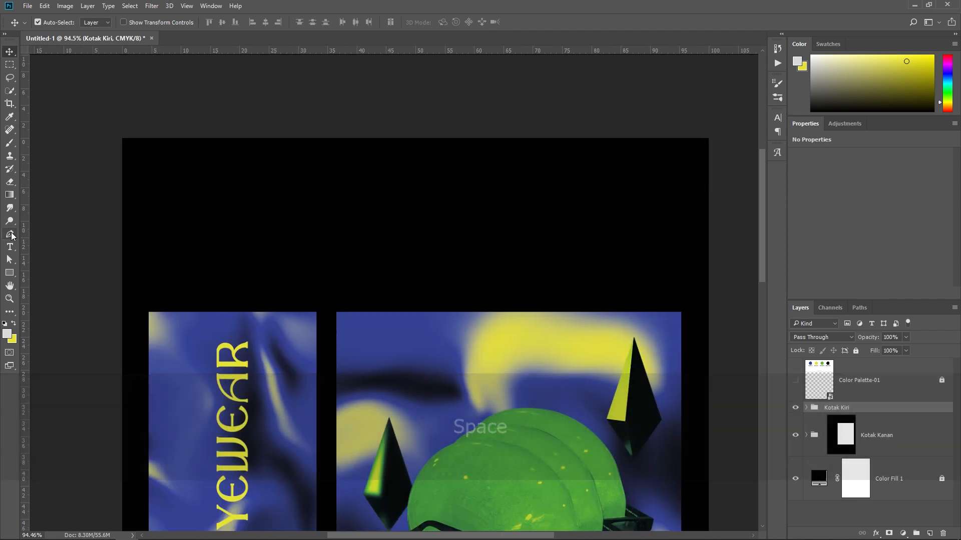
key("p")
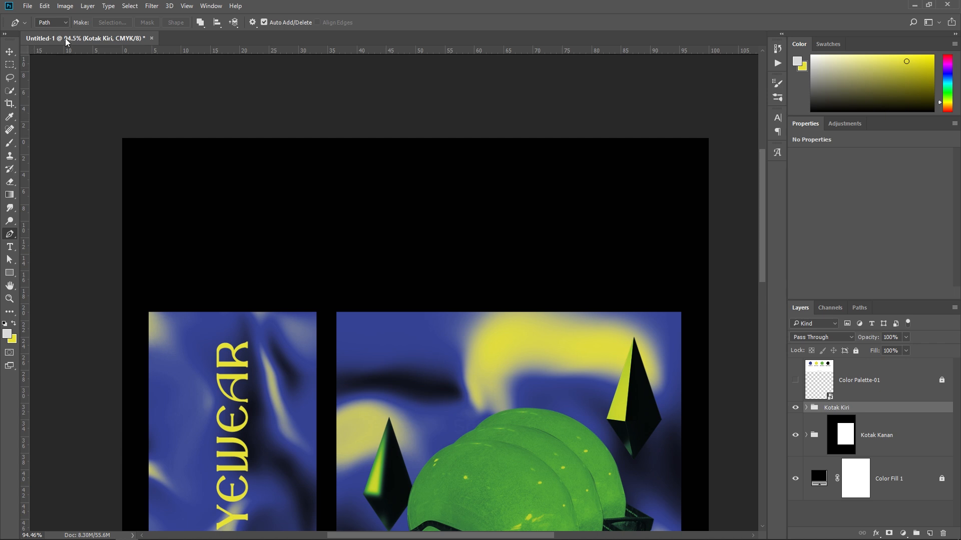
left_click(62, 22)
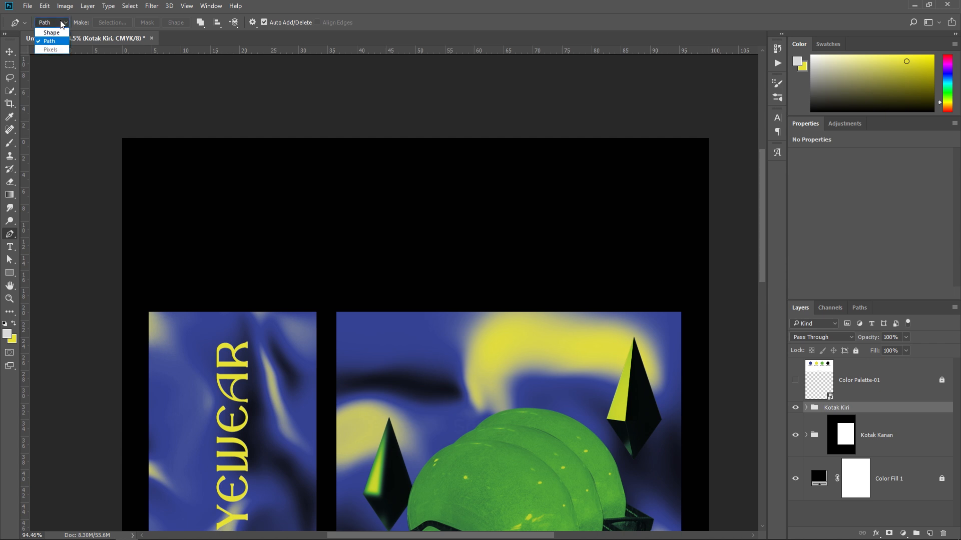
left_click(51, 32)
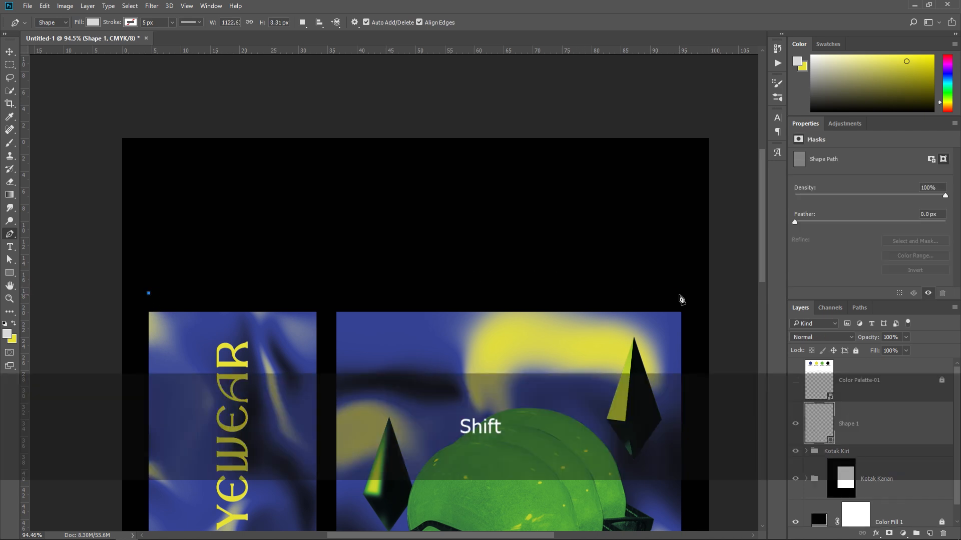
left_click(680, 296, "shift")
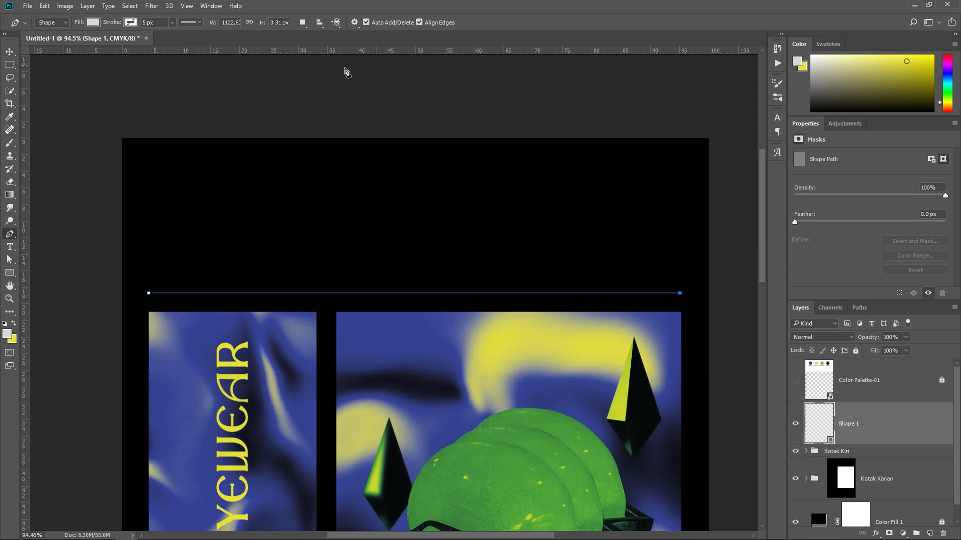
Step: Remove the line shape's fill and give it a yellow stroke
left_click(93, 23)
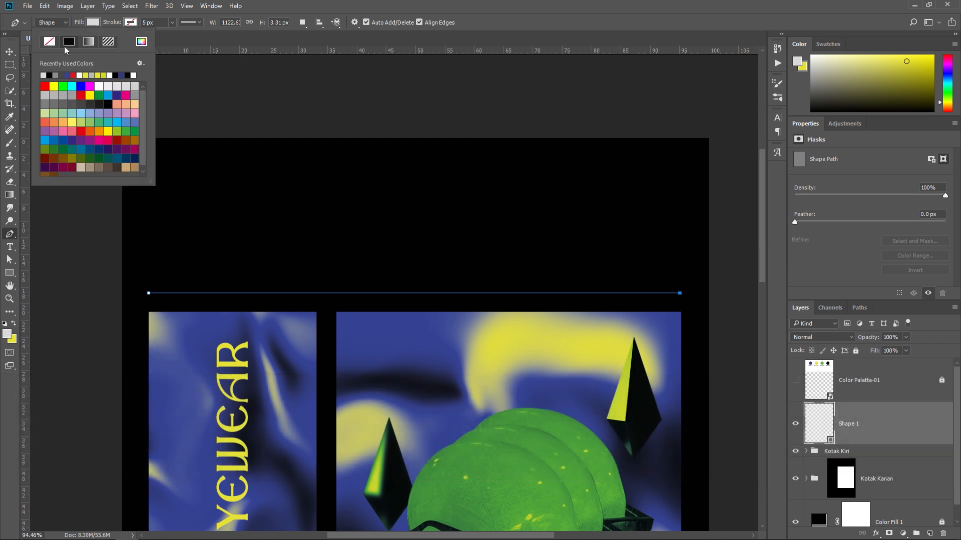
left_click(132, 22)
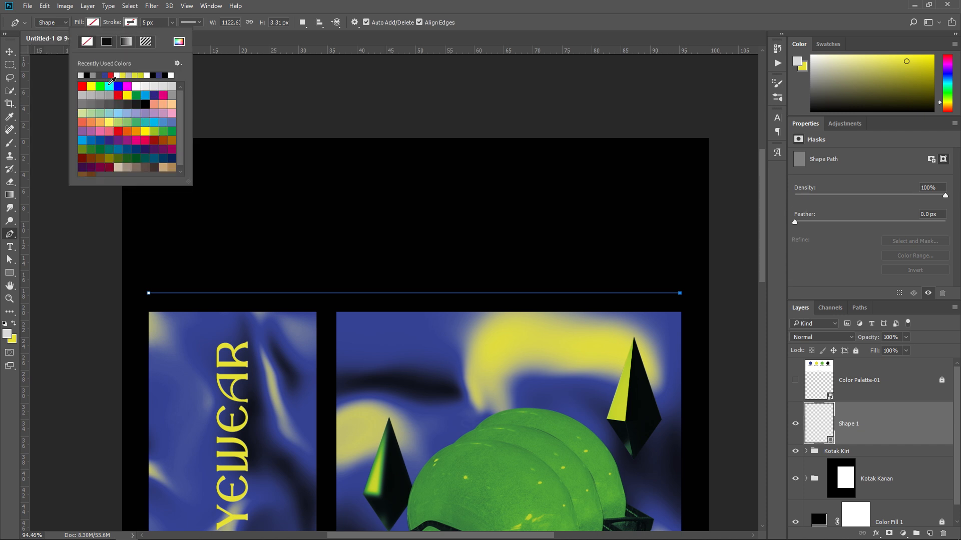
left_click(126, 75)
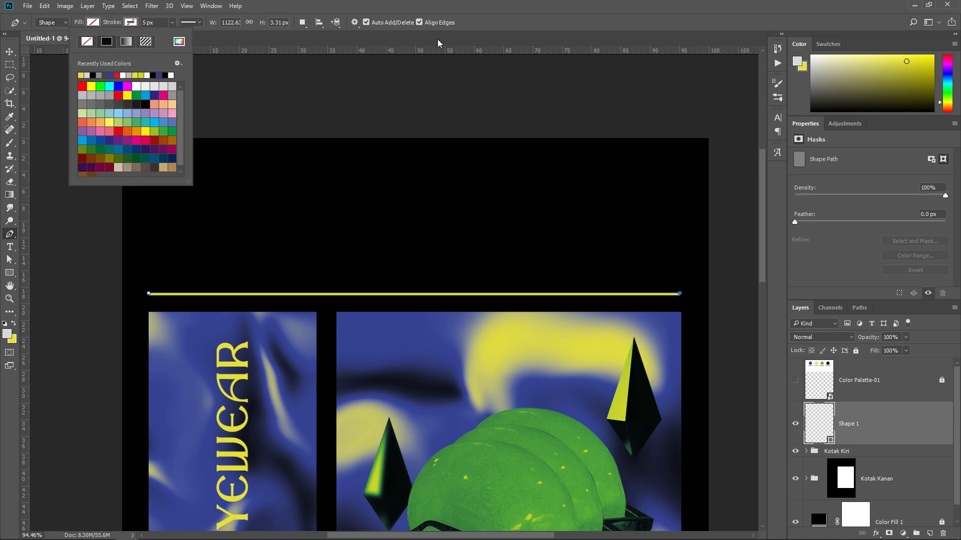
left_click(477, 5)
left_click(10, 52)
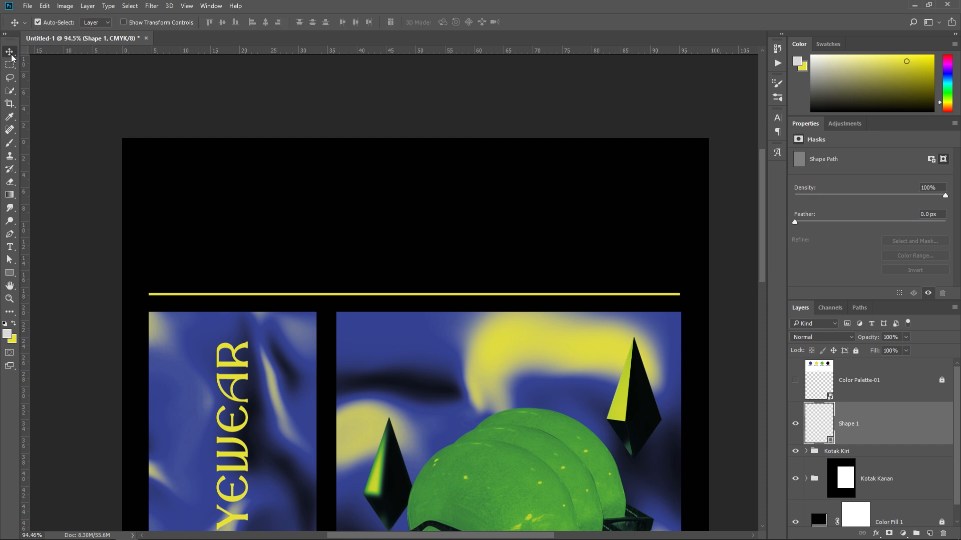
Step: Copy the "Also known as eyeglasses or spectacles" paragraph from the TEXT Notepad file and paste it into a text box above the yellow line
key("ctrl+0")
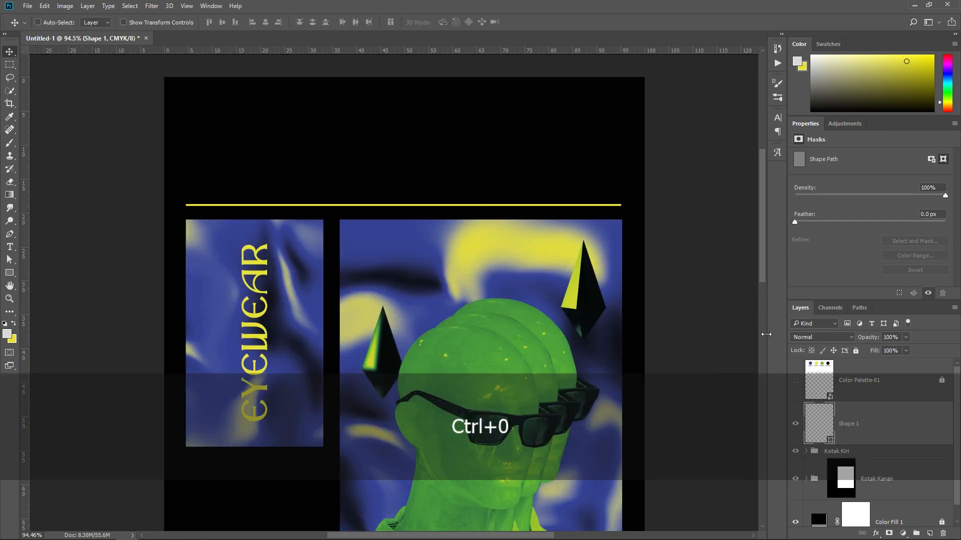
key("p")
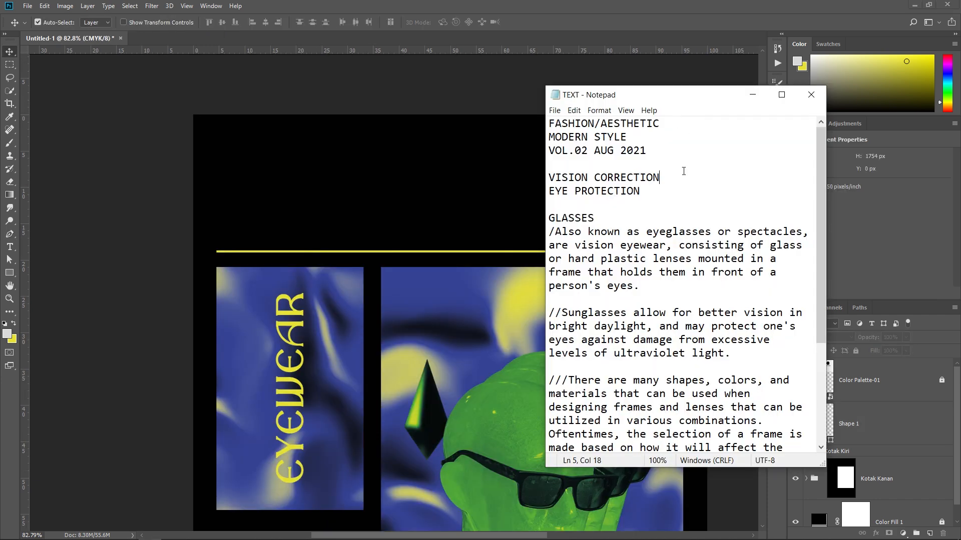
left_click_drag(645, 283, 549, 231)
key("ctrl+c")
left_click(268, 94)
key("t")
left_click_drag(381, 238, 681, 182)
key("ctrl+v")
Step: Format the whole pasted paragraph as 11 pt GRIFTER and align it left
key("ctrl+a")
left_click(834, 221)
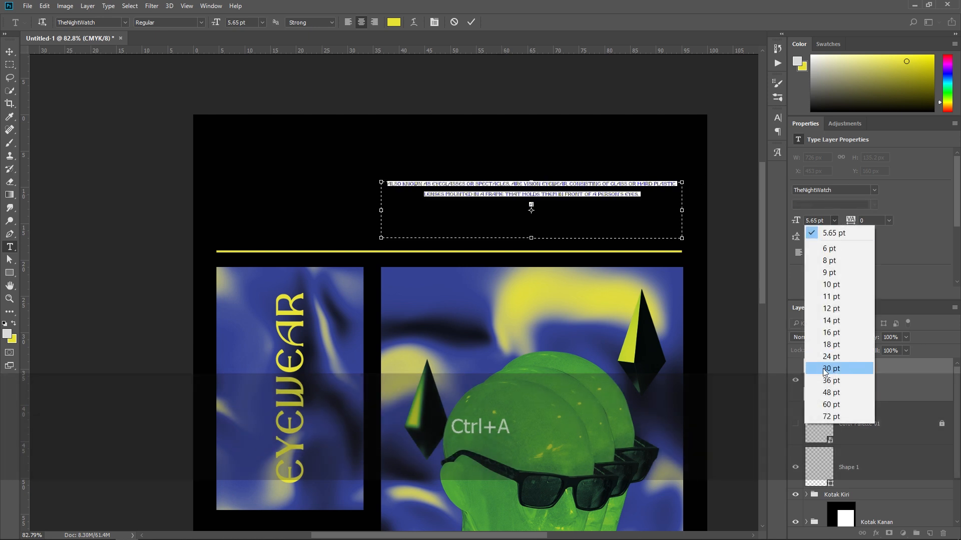
left_click(831, 308)
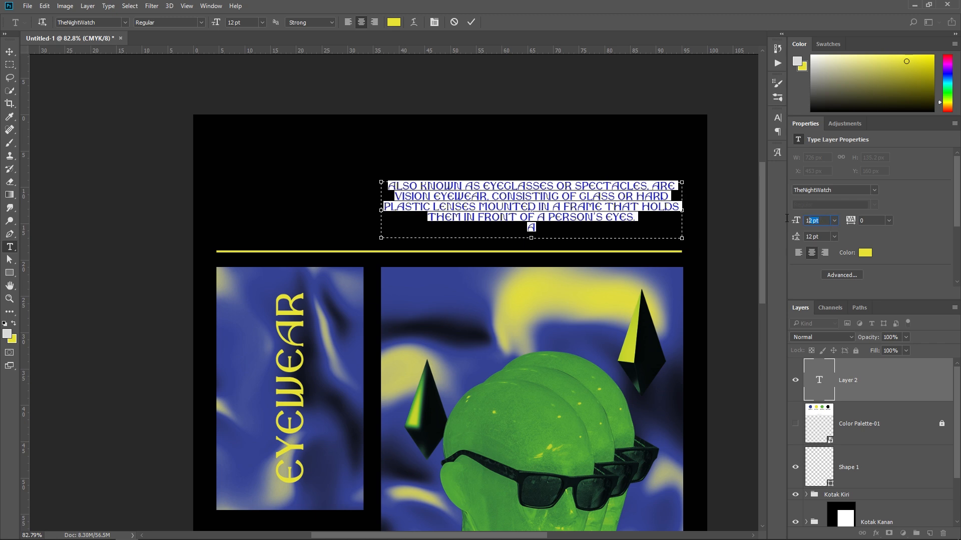
type("11")
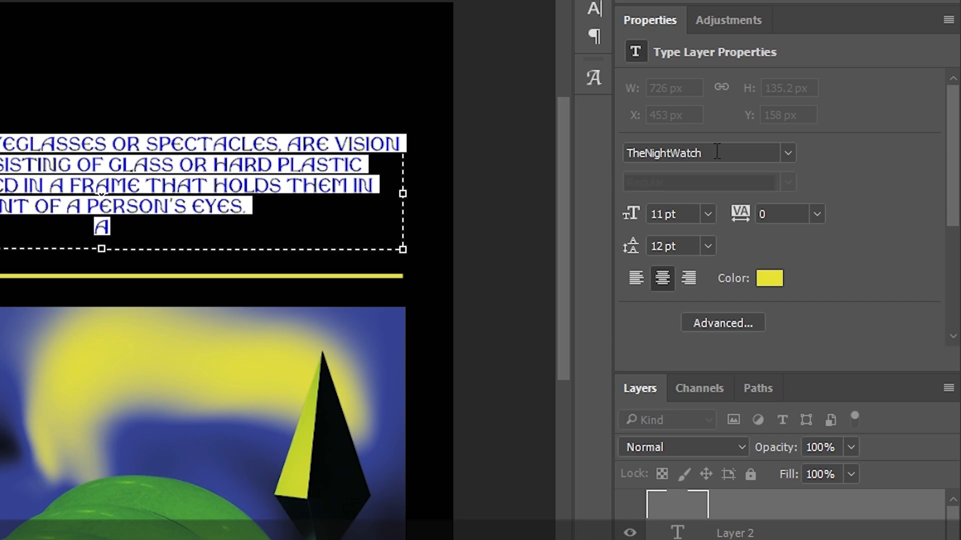
left_click(841, 191)
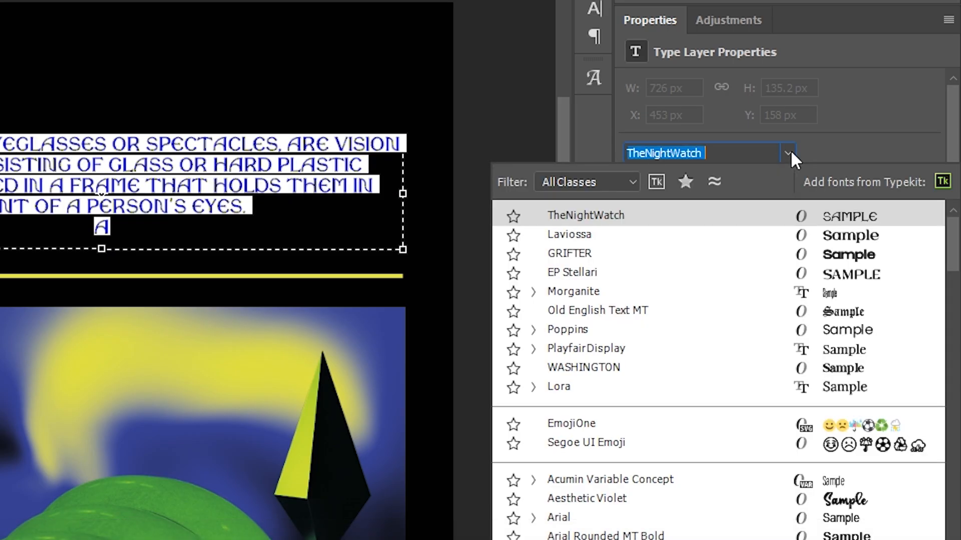
left_click(614, 254)
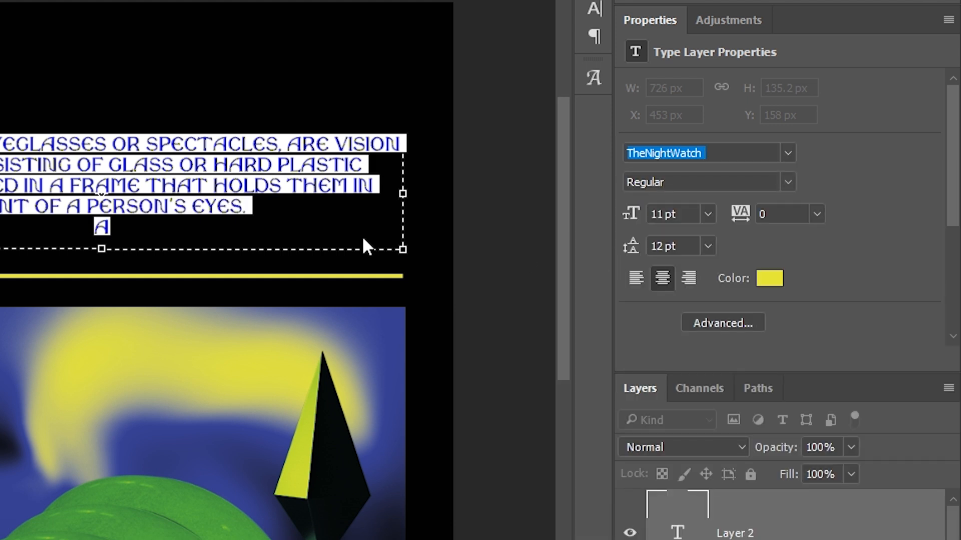
left_click(636, 284)
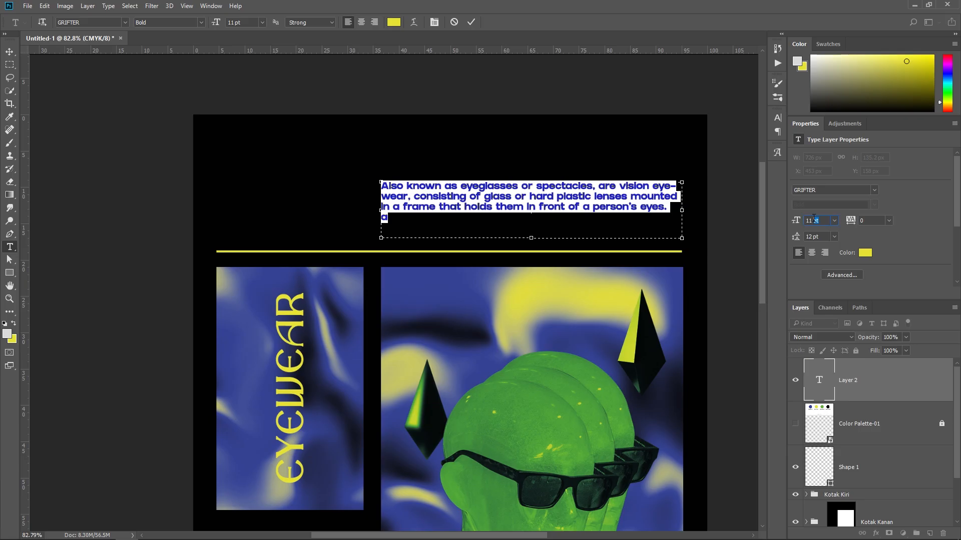
Step: Set the paragraph's font size to 10 pt
left_click_drag(814, 219, 713, 203)
type("10")
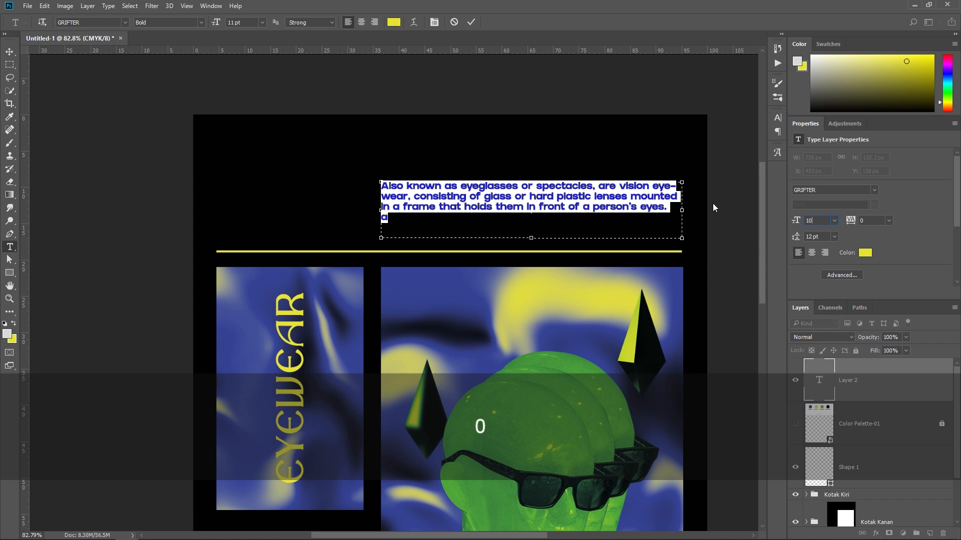
key("Return")
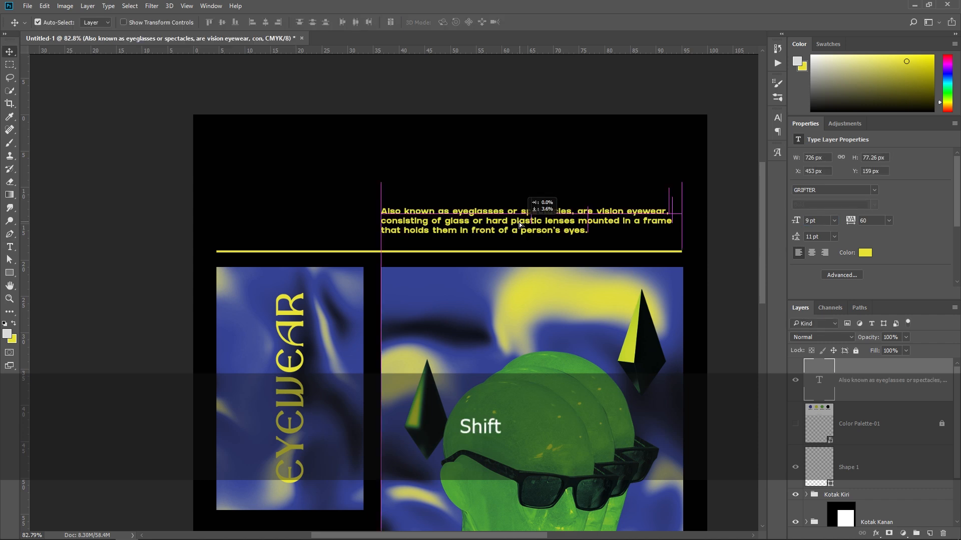
Step: Move the paragraph straight down to a Y position of about 227 px, just above the yellow line
left_click_drag(521, 225, 520, 226)
key("Down")
key("Down")
key("Down")
key("Down")
key("Down")
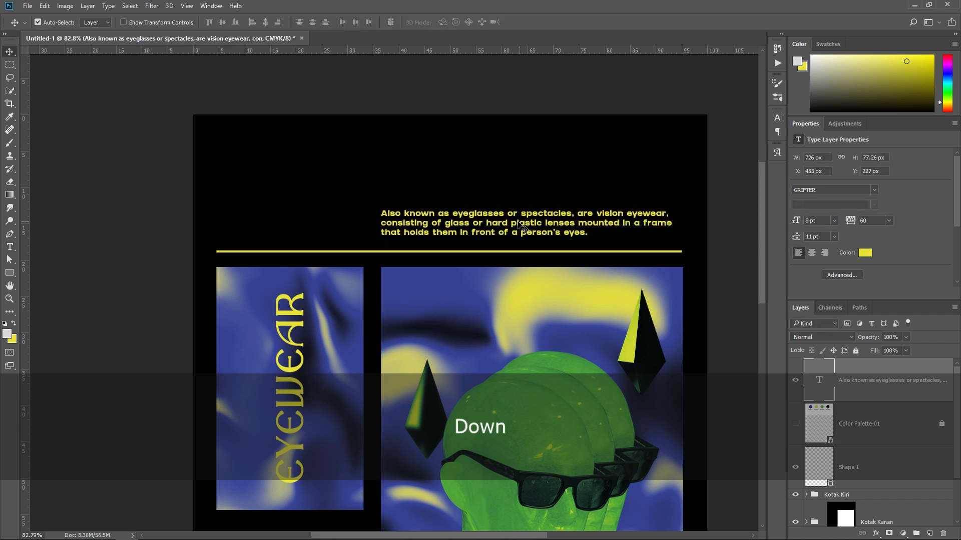
Step: Draw a rectangle of about 365 × 44 px in the poster's upper-left area, above the EYEWEAR box
left_click(9, 273)
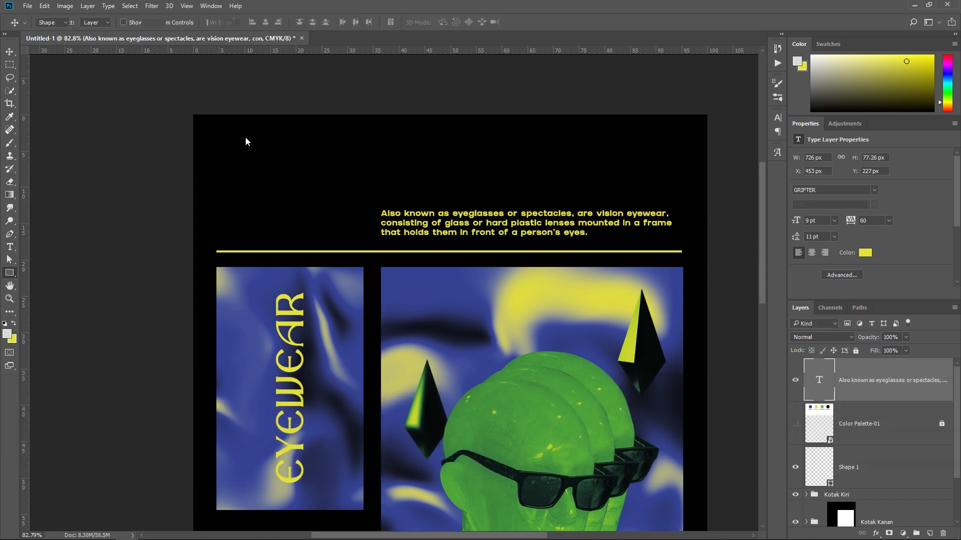
left_click_drag(215, 134, 366, 153)
key("ctrl+;")
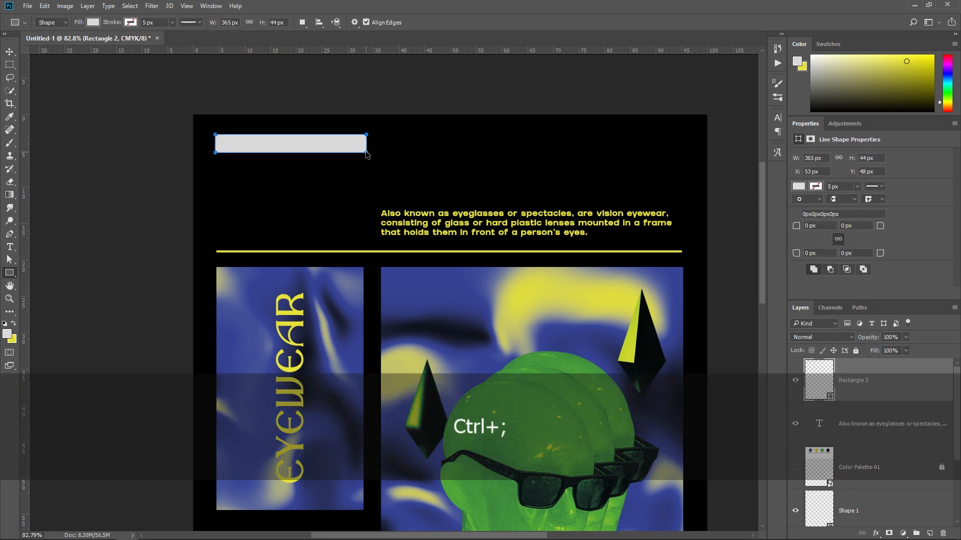
key("v")
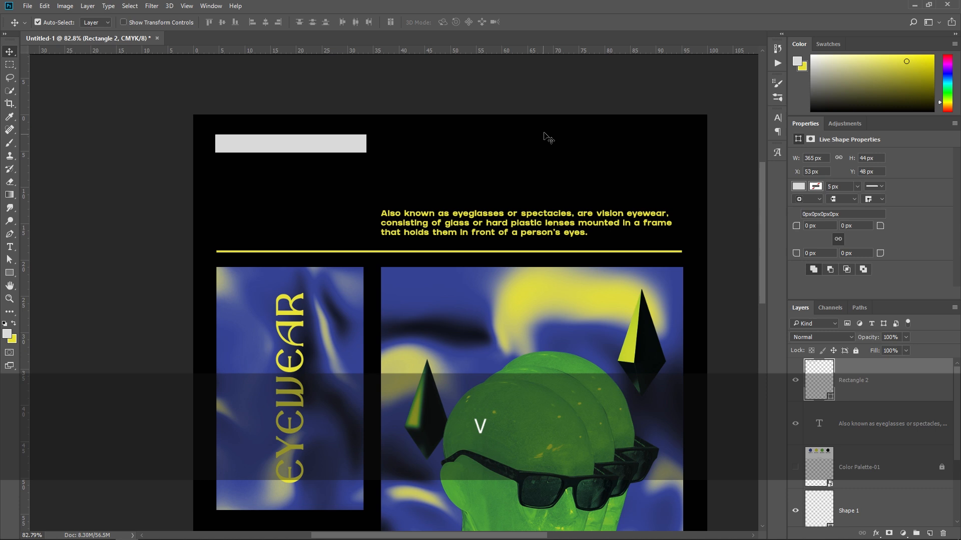
Step: Give the rectangle a yellow outline and a linear gradient fill from the palette's blue #354194 to its yellow #E5E12F
left_click(811, 188)
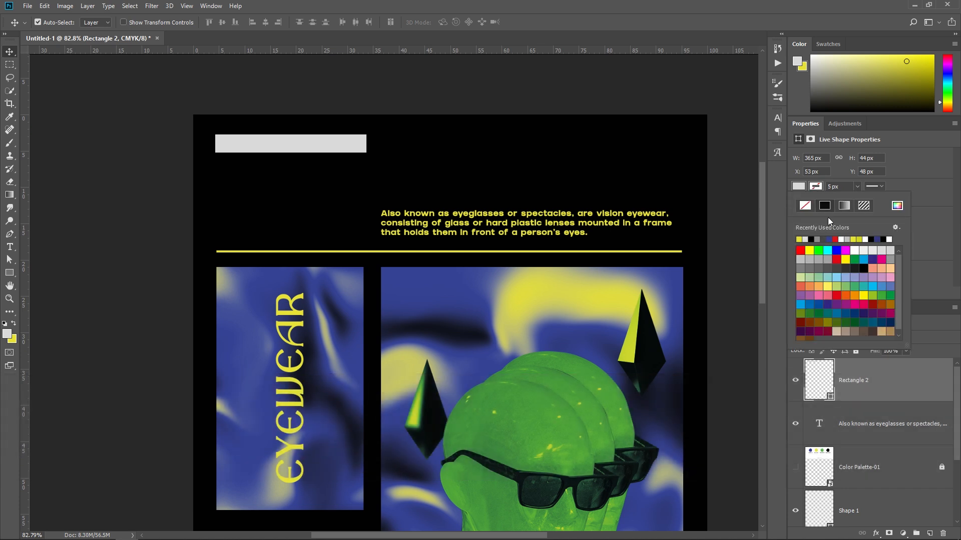
left_click(799, 240)
left_click(844, 186)
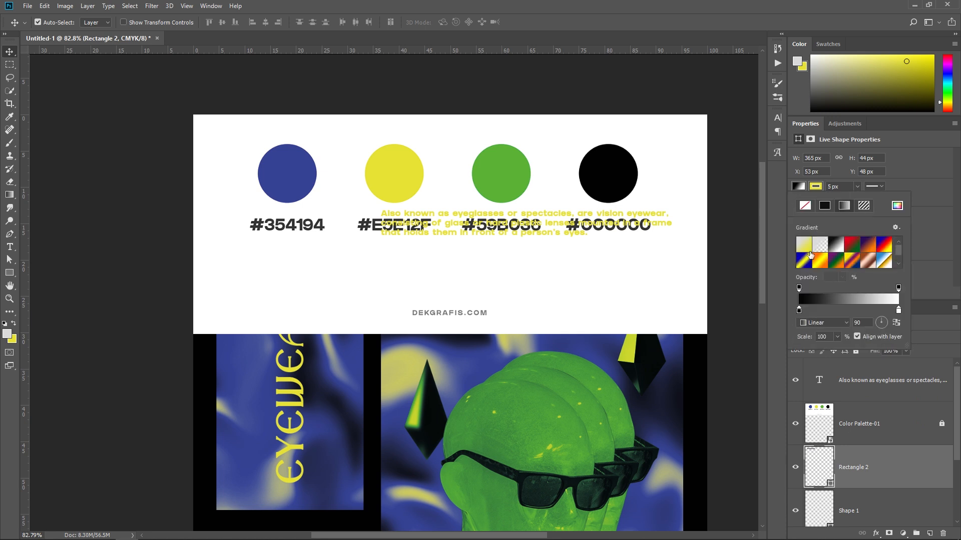
double_click(799, 311)
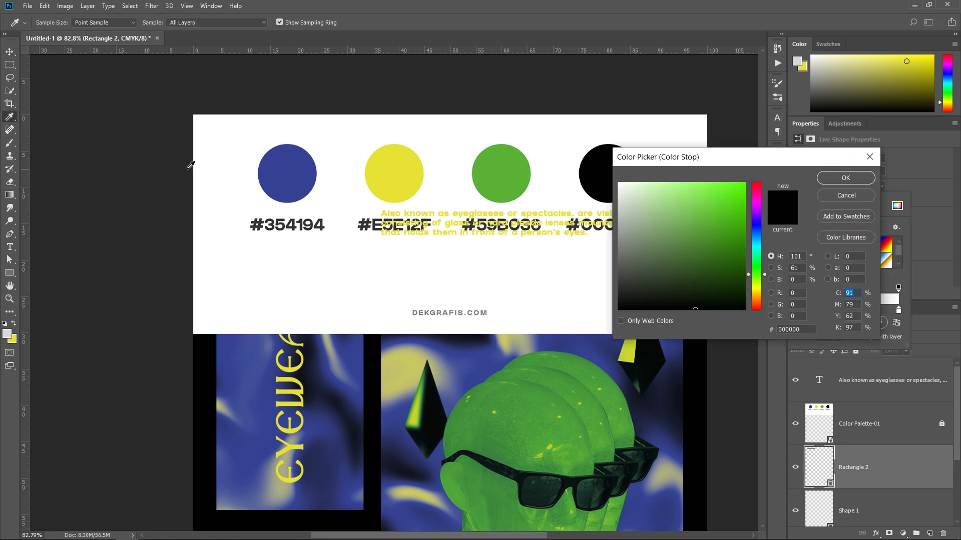
left_click(285, 173)
left_click(846, 178)
double_click(898, 311)
left_click(396, 174)
left_click(833, 178)
left_click(782, 293)
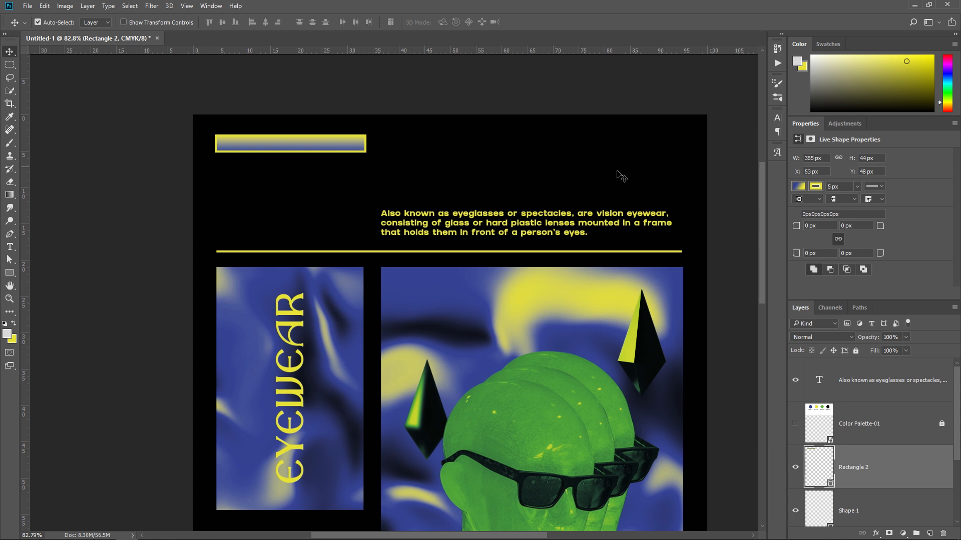
Step: Set the rectangle's gradient angle to 0 degrees
left_click(799, 186)
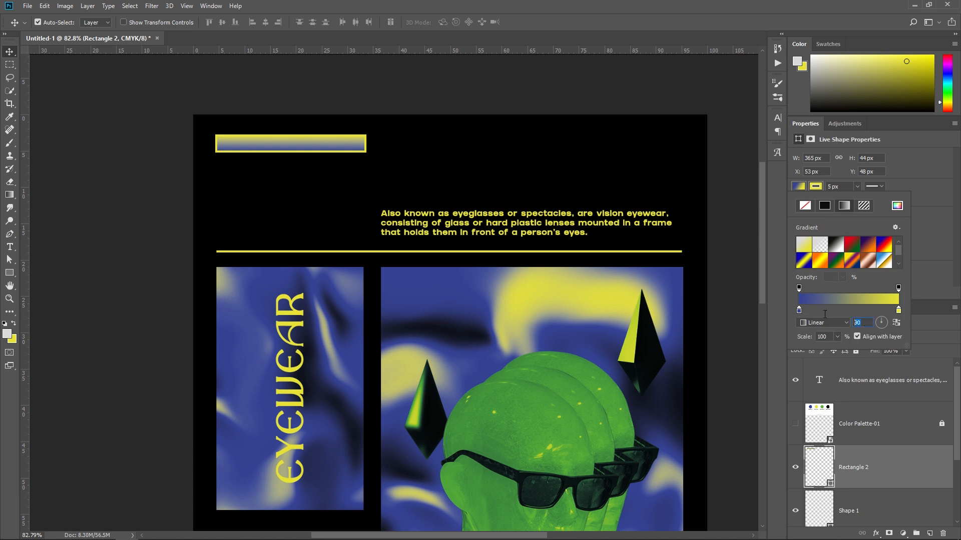
type("0")
key("Return")
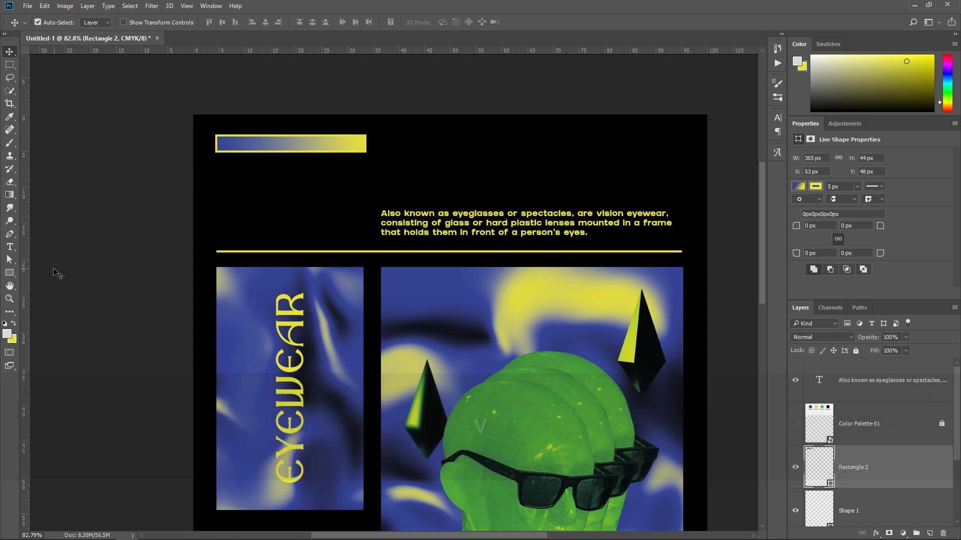
left_click_drag(25, 264, 216, 305)
key("ctrl+z")
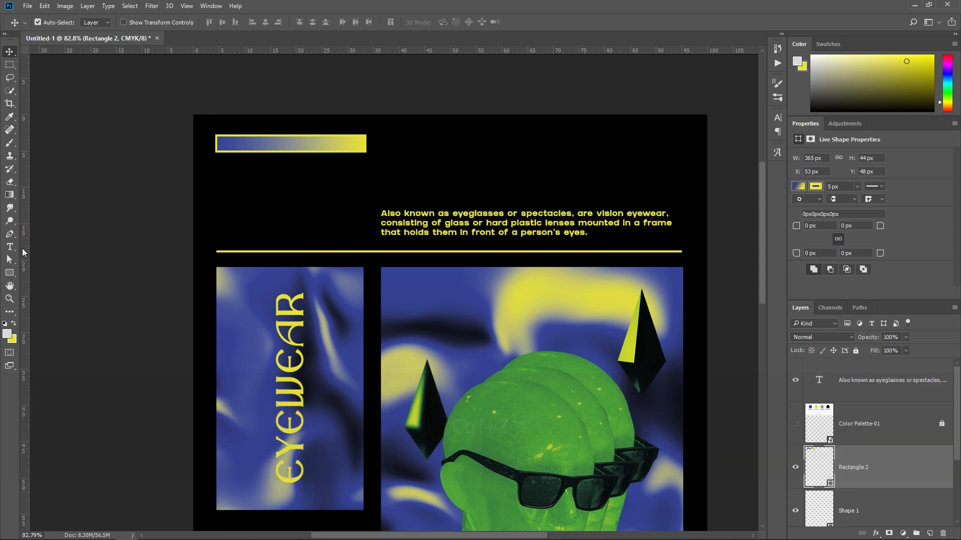
key("ctrl+r")
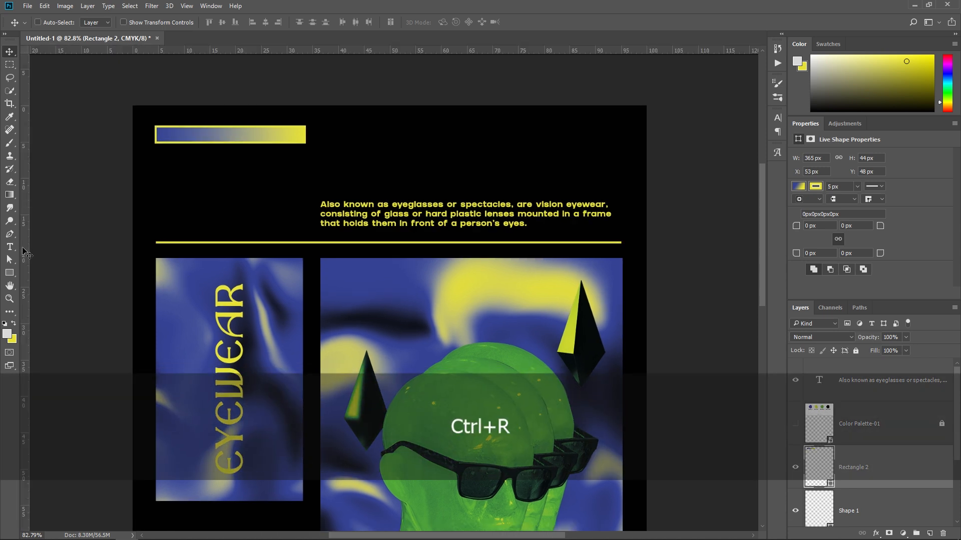
key("ctrl+r")
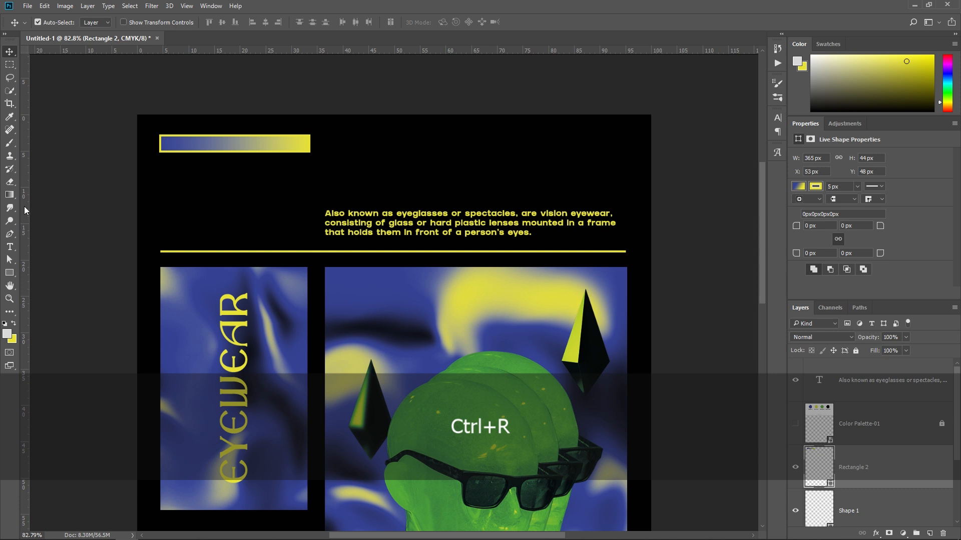
Step: Place a vertical guide on the EYEWEAR box's left edge and align the gradient rectangle to it at X 56 px
left_click_drag(24, 206, 161, 351)
key("alt")
scroll(165, 291, "up", 1)
scroll(166, 288, "up", 2)
key("space")
left_click_drag(172, 204, 287, 62)
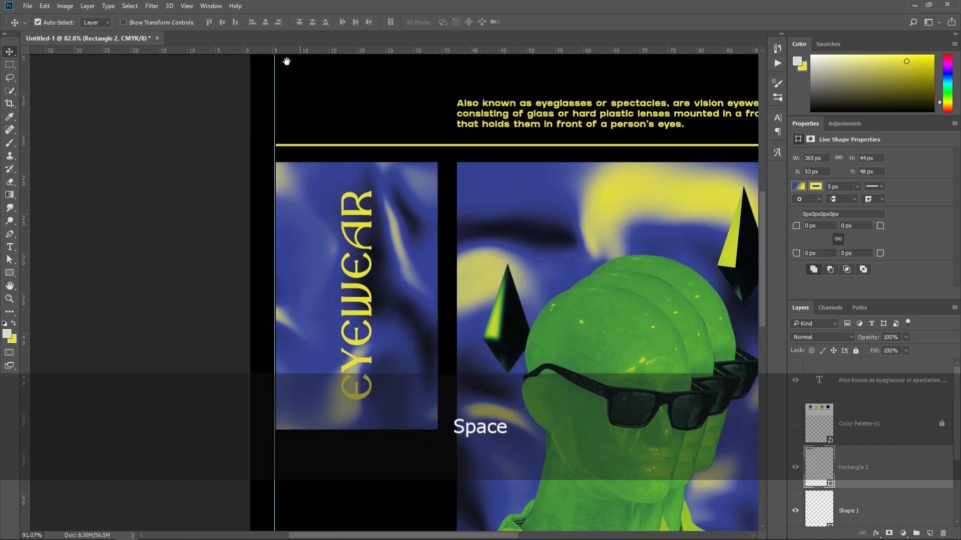
left_click_drag(241, 215, 221, 315)
left_click_drag(248, 285, 250, 285)
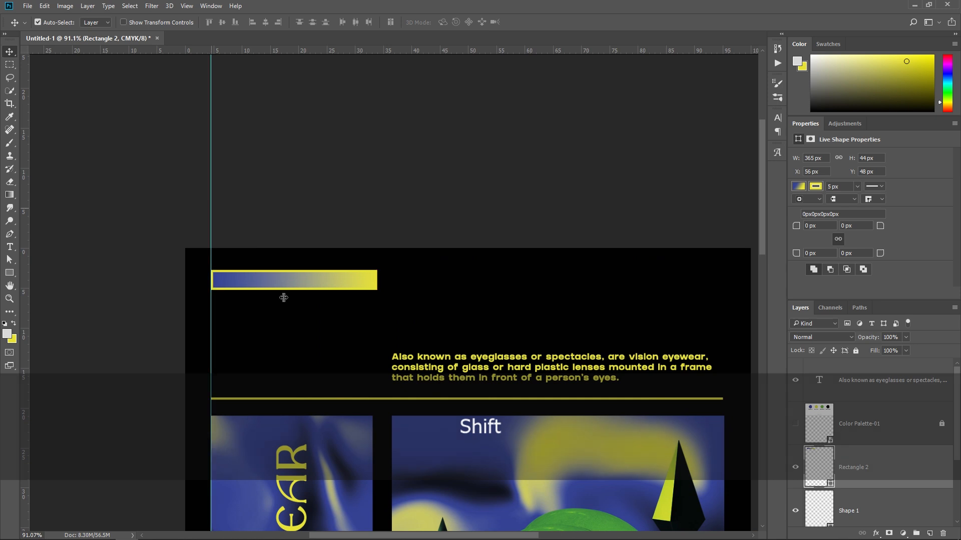
Step: Place a vertical guide on the main picture's right edge and extend the yellow line's right end to it
key("space")
left_click_drag(283, 373, 26, 369)
key("space")
left_click_drag(443, 80, 550, 239)
left_click(549, 239)
key("a")
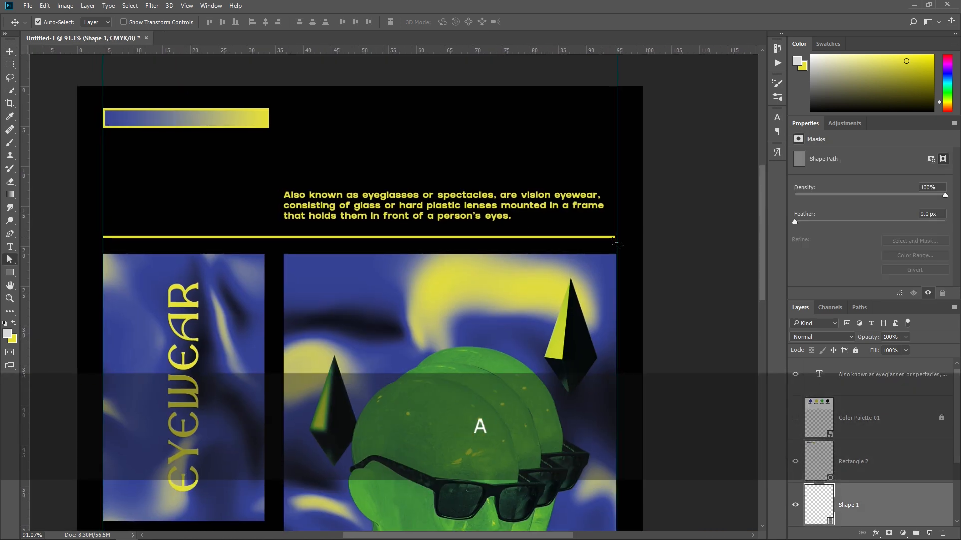
left_click(617, 237)
key("v")
left_click(339, 158)
Step: Place vertical guides on the EYEWEAR box's right edge and the main picture's left edge
key("space")
left_click_drag(339, 158, 406, 199)
key("v")
left_click_drag(25, 351, 353, 353)
key("space")
left_click_drag(540, 119, 538, 186)
Step: Narrow the gradient rectangle so its right end meets the guide at the EYEWEAR box's right edge
left_click(304, 229)
key("ctrl+t")
mouse_move(334, 226)
left_mouse_down()
mouse_move(357, 226)
mouse_move(330, 226)
left_mouse_up()
key("Return")
left_click(436, 150)
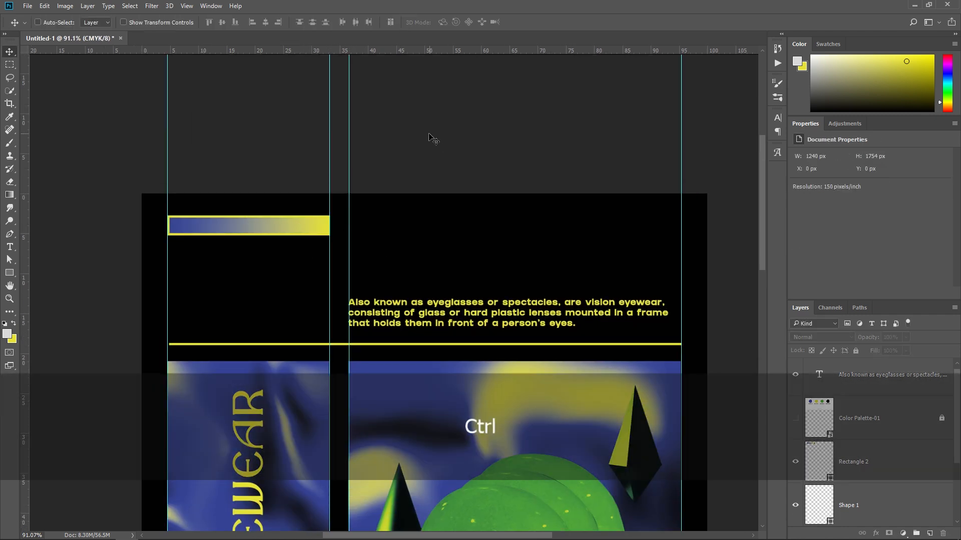
Step: Add a text box beside the gradient rectangle, above the paragraph, with FASHION/AESTHETIC copied from the Notepad text
key("ctrl+0")
scroll(265, 143, "up", 1)
key("space")
left_click_drag(263, 143, 261, 190)
scroll(268, 120, "up", 5)
key("space")
left_click_drag(300, 113, 210, 256)
left_click_drag(254, 251, 374, 277)
left_click(150, 530)
left_click_drag(687, 122, 548, 123)
key("ctrl+c")
left_click(280, 253)
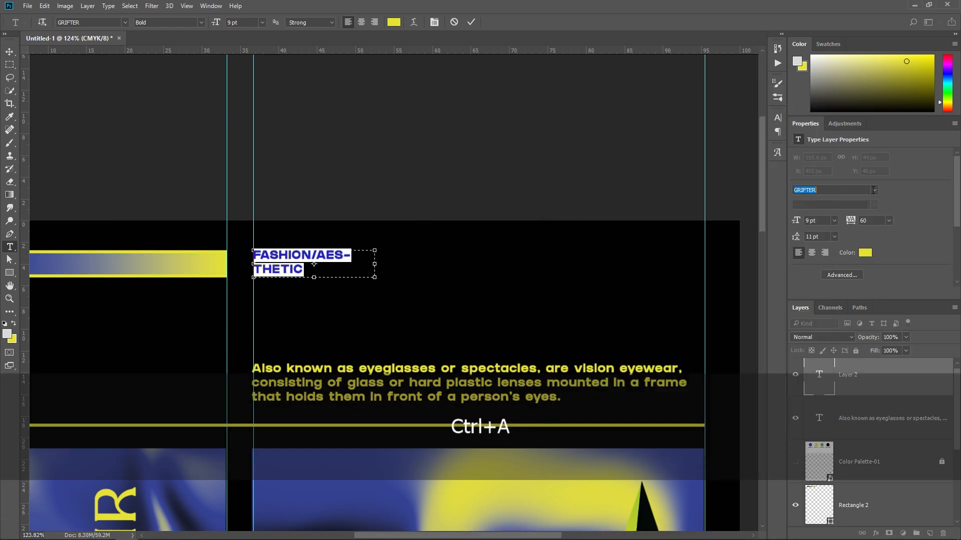
Step: Format the FASHION/AESTHETIC text in EP Stellari at 8 pt
type("ep")
left_click(774, 219)
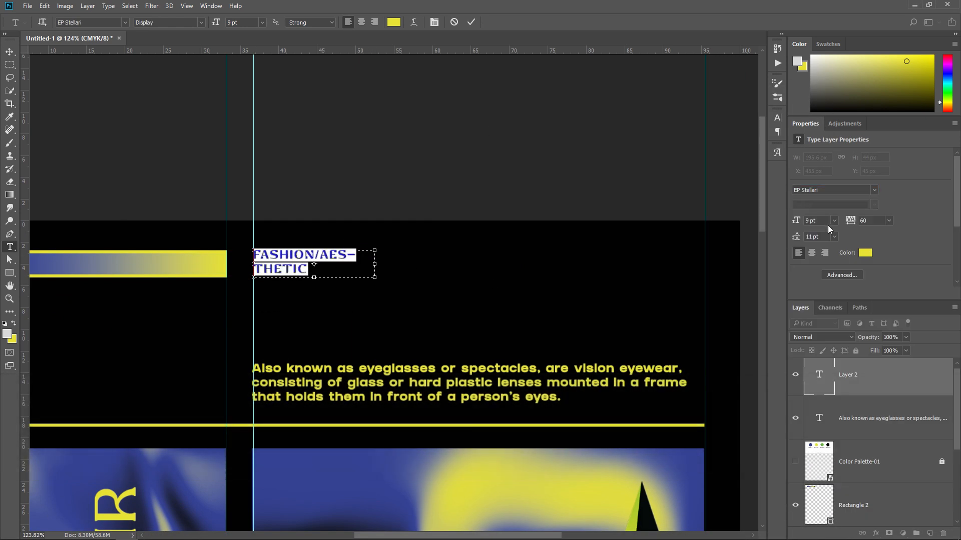
left_click_drag(825, 221, 789, 215)
type("8")
key("Return")
Step: Break the label after the slash so AESTHETIC sits on the second line, and align it right
left_click_drag(320, 255, 315, 255)
type("/")
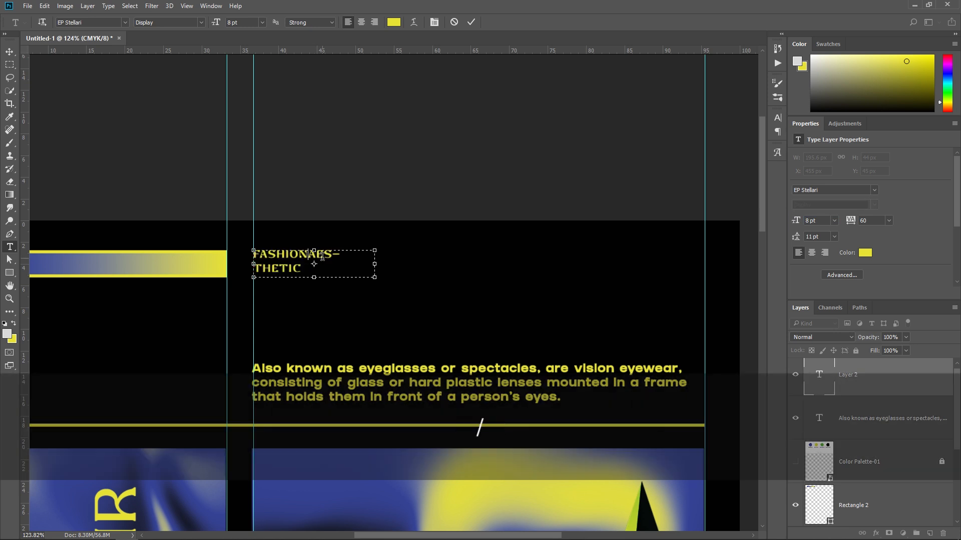
left_click(374, 22)
left_click(470, 22)
Step: Shift the FASHION/ AESTHETIC label left onto the paragraph's guide and narrow its text box to the gradient rectangle's right end
key("v")
left_click_drag(369, 271, 320, 271)
key("ctrl+t")
key("t")
left_click_drag(204, 263, 226, 264)
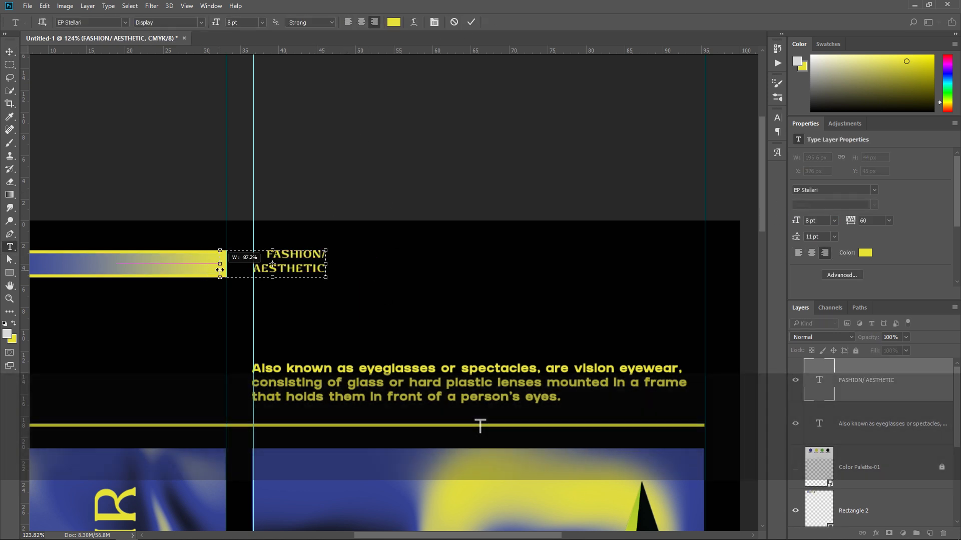
Step: Duplicate the FASHION/ AESTHETIC label twice, placing one copy at the rightmost guide and one midway between
key("v")
key("ctrl+j")
left_click_drag(316, 270, 687, 278)
key("ctrl+j")
Step: Replace the middle label's text with MODERN STYLE, split over two lines
key("t")
left_click(470, 265)
key("ctrl+a")
key("ctrl+v")
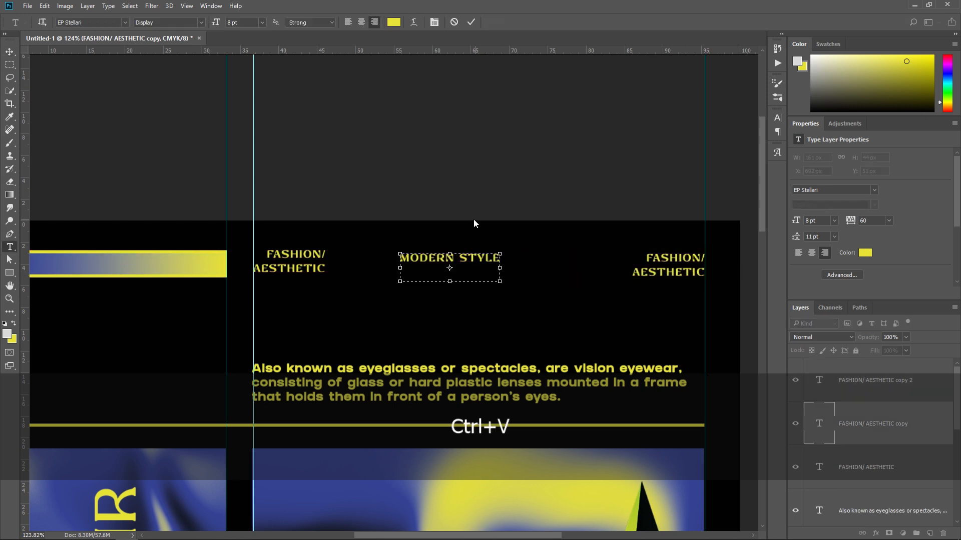
left_click(457, 259)
key("BackSpace")
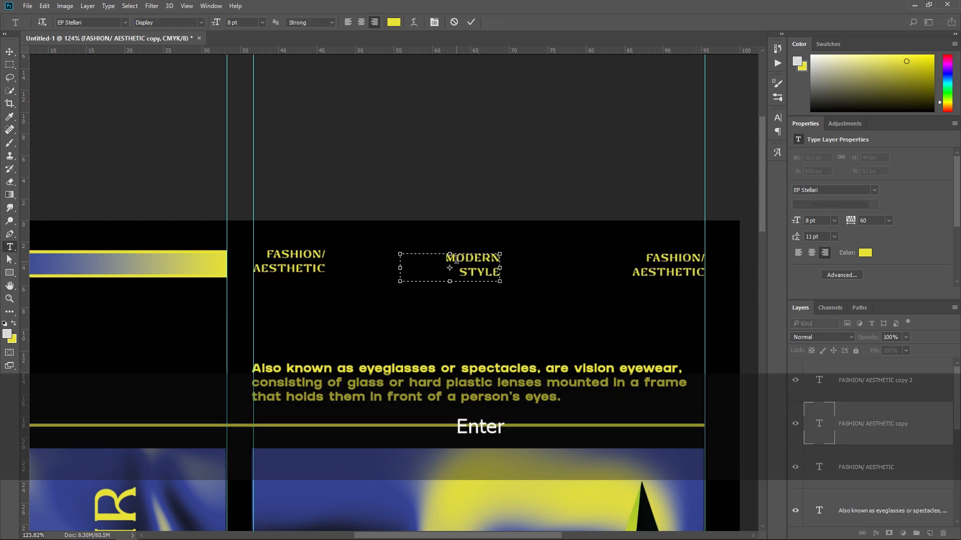
left_click(472, 23)
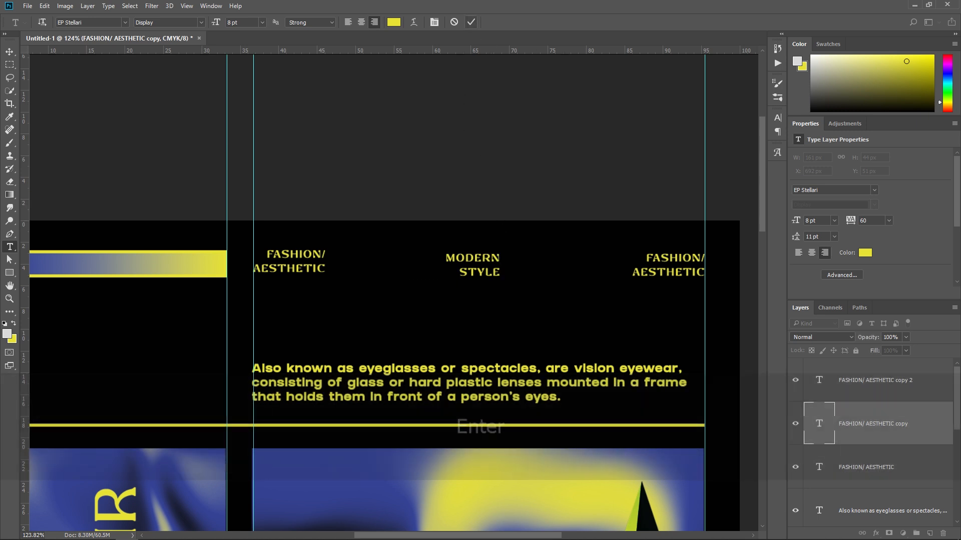
Step: Replace the rightmost label's text with VOL.02 AUG 2021 from the Notepad text, split over two lines
left_click(149, 530)
key("ctrl+c")
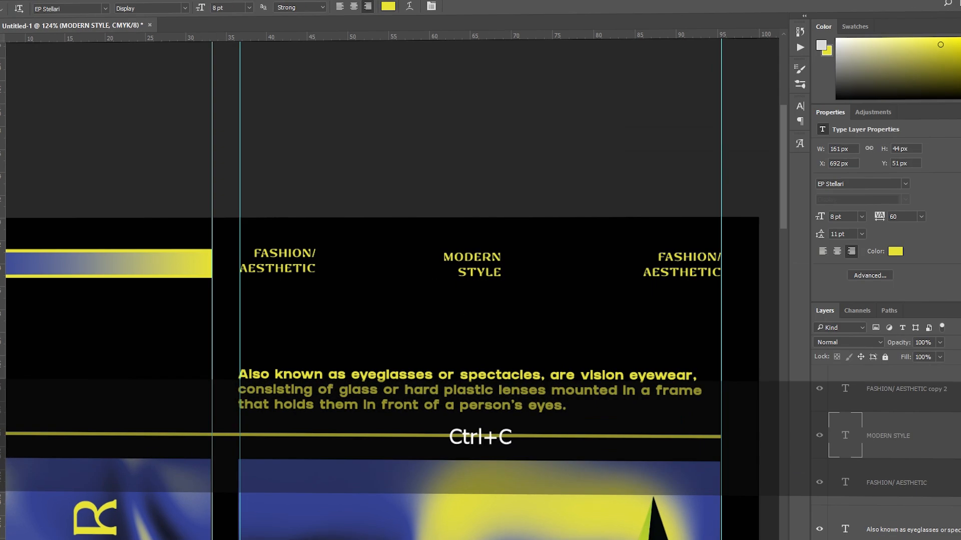
left_click(681, 261)
key("ctrl+a")
key("ctrl+v")
key("Return")
Step: Tighten the leading of the VOL.02, MODERN STYLE and FASHION/ AESTHETIC labels to 10 pt
key("ctrl+a")
key("alt+Up")
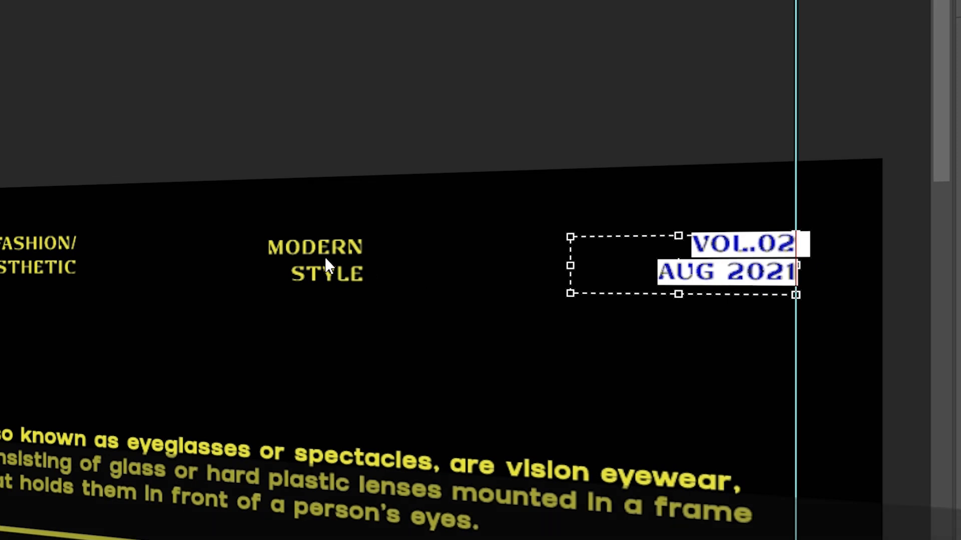
left_click(325, 260)
left_click(325, 259)
key("ctrl+a")
key("alt+Up")
left_click(52, 244)
left_click(52, 243)
key("ctrl+a")
key("alt+Up")
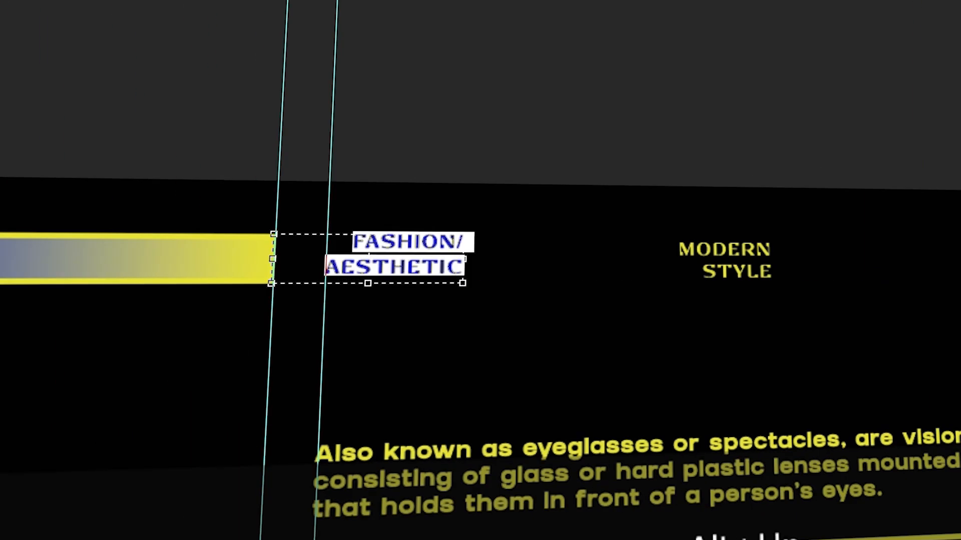
key("ctrl+Return")
left_click(740, 260, "shift")
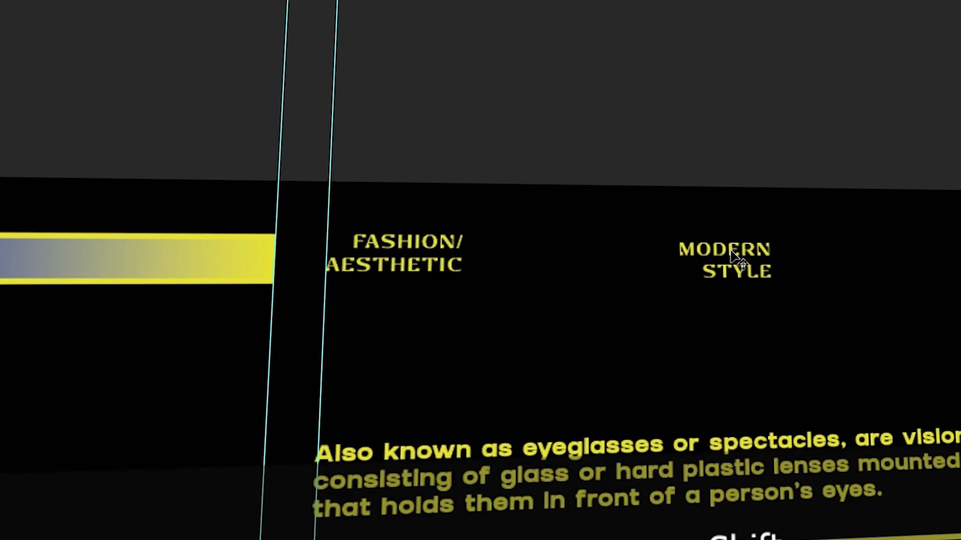
left_click_drag(697, 260, 696, 256)
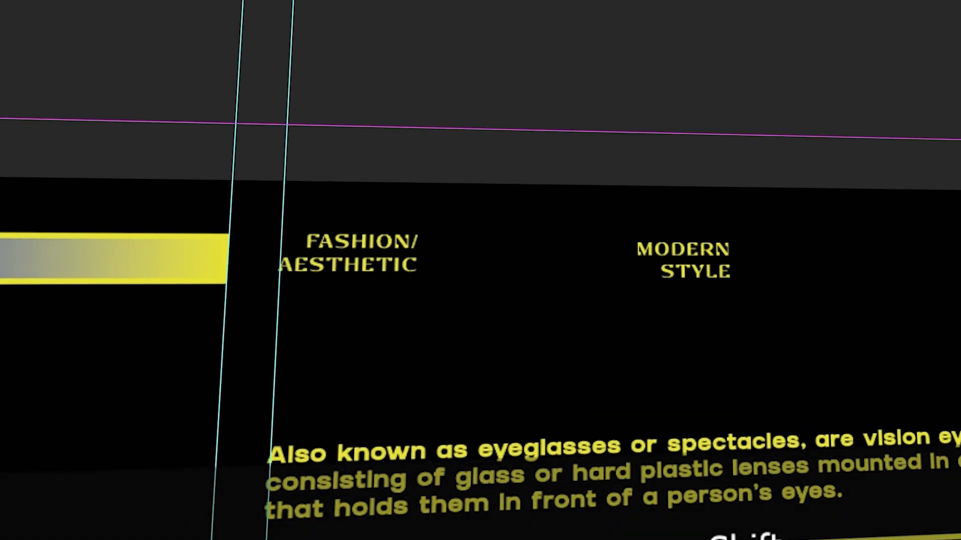
key("ctrl+z")
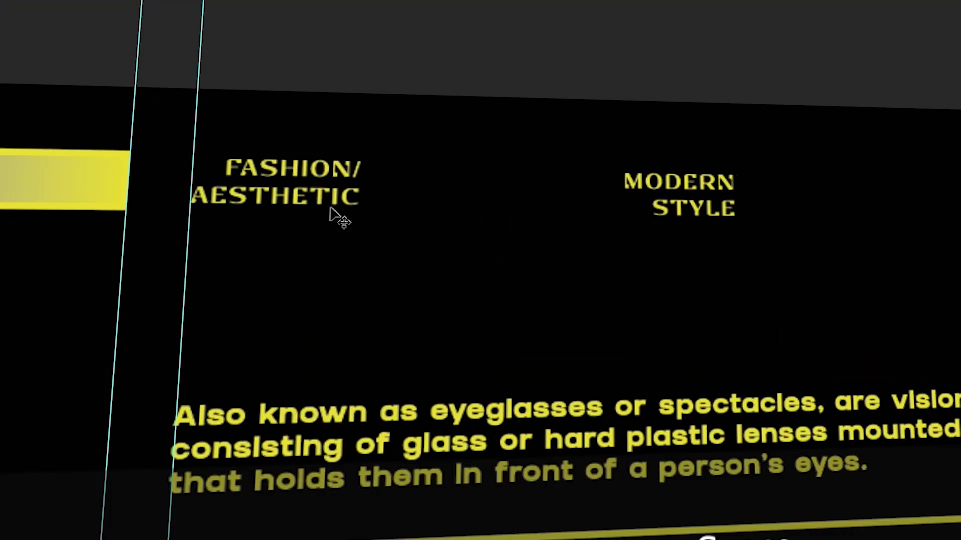
Step: Set the font size of all three header labels to 9 pt
left_click(332, 215)
key("ctrl+a")
left_click(699, 183)
key("ctrl+a")
key("Return")
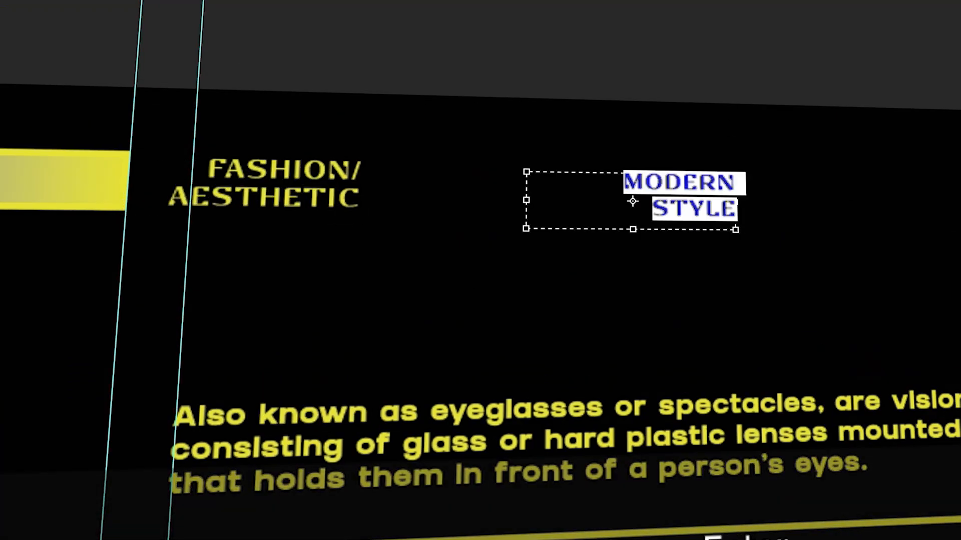
left_click(770, 222)
key("ctrl+a")
key("Return")
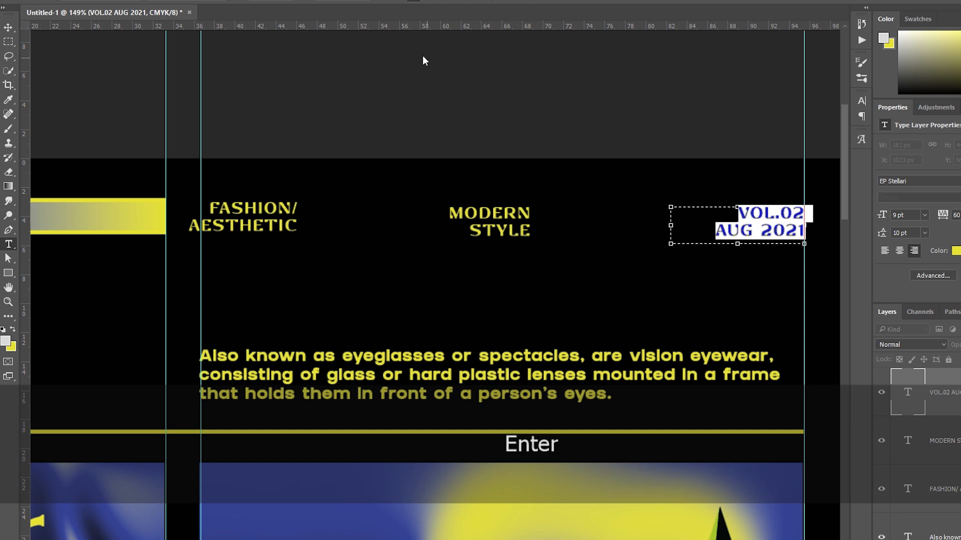
left_click(423, 61)
Step: Shift the FASHION/ AESTHETIC label right until its left edge meets the paragraph's guide
key("v")
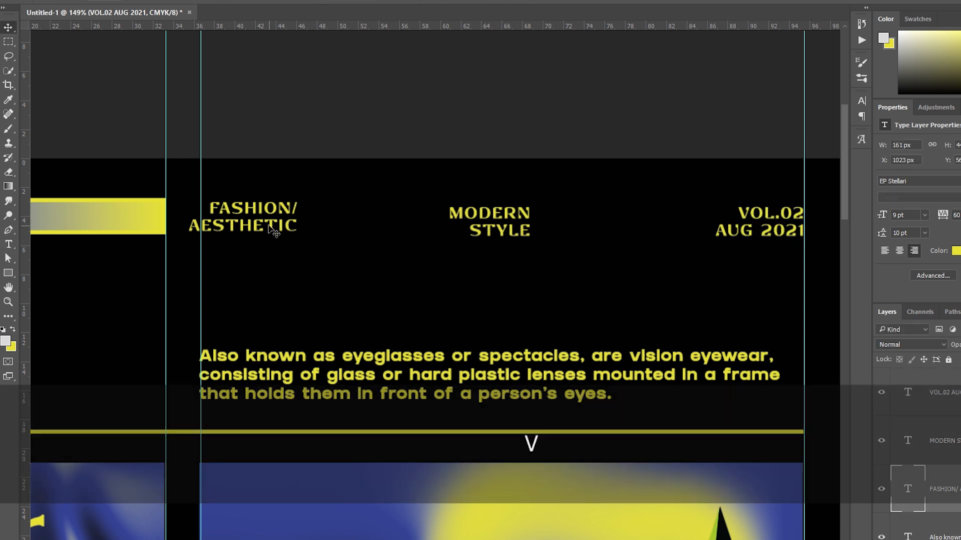
left_click_drag(272, 229, 283, 228)
key("Right")
Step: Move the gradient rectangle and the three header labels together slightly upward
key("ctrl+0")
scroll(425, 150, "up", 5)
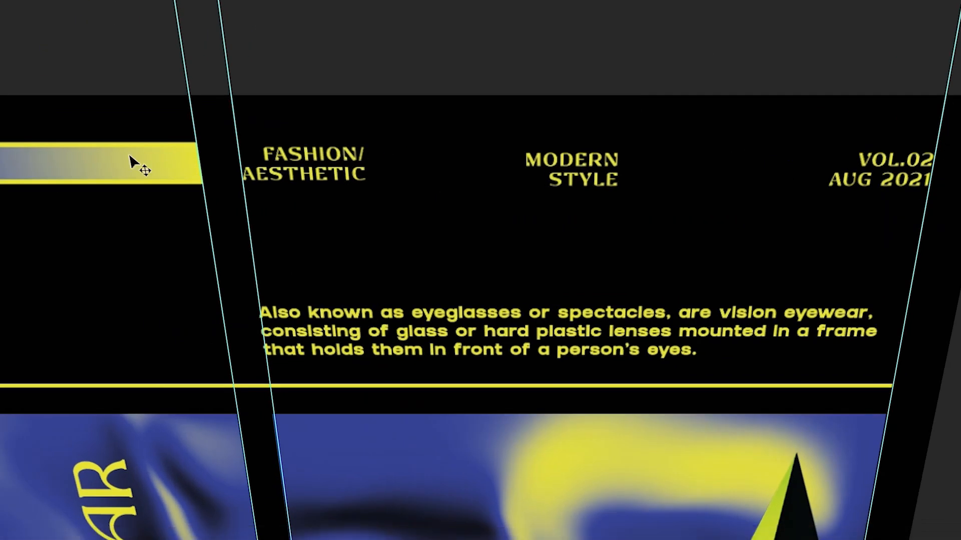
left_click(287, 124)
left_click(417, 132, "shift")
left_click(560, 134, "shift")
left_click(751, 135, "shift")
left_click_drag(751, 136, 751, 133)
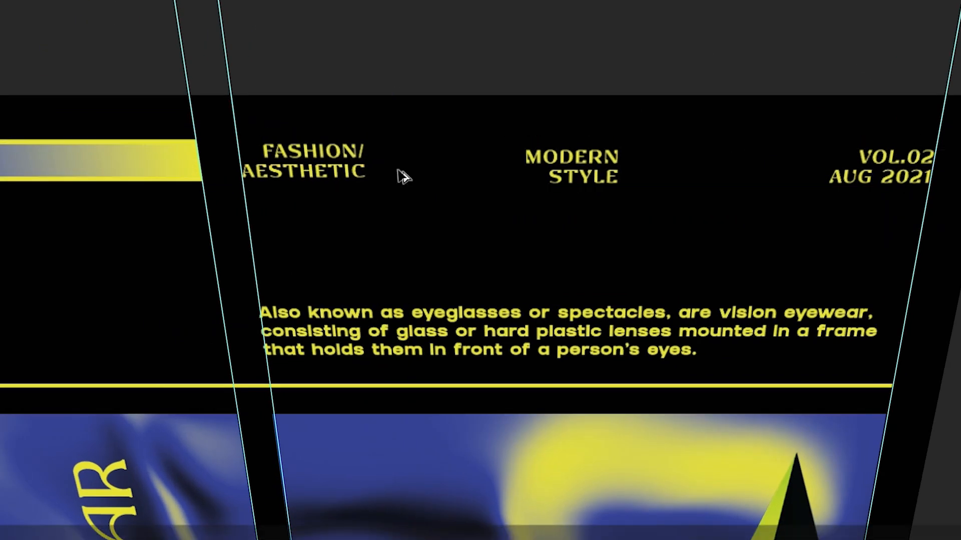
Step: Duplicate the description paragraph below the gradient rectangle and replace its text with VISION CORRECTION from the Notepad text
scroll(399, 170, "up", 2)
left_click_drag(373, 306, 311, 277)
key("alt+Tab")
left_click_drag(859, 234, 655, 232)
key("alt+Tab")
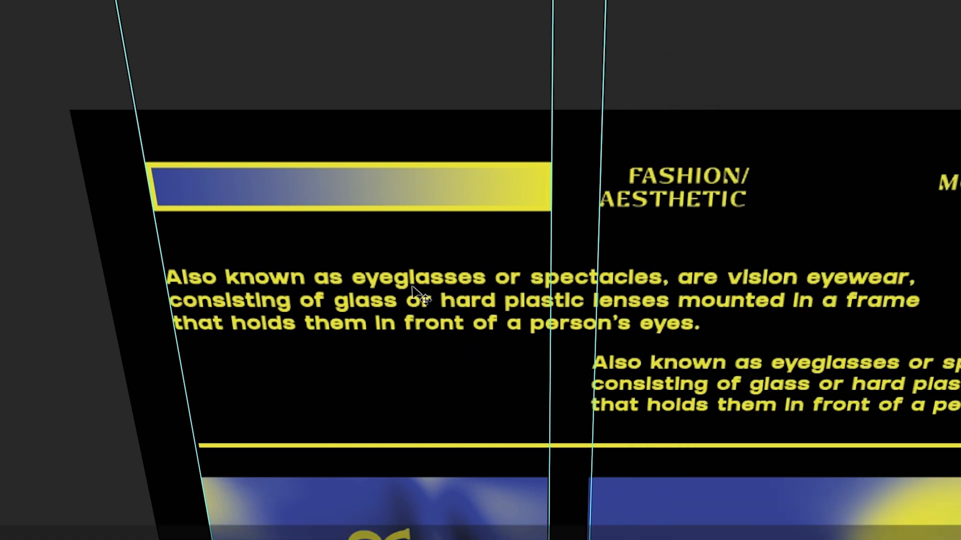
double_click(413, 288)
key("ctrl+a")
key("ctrl+v")
key("ctrl+Return")
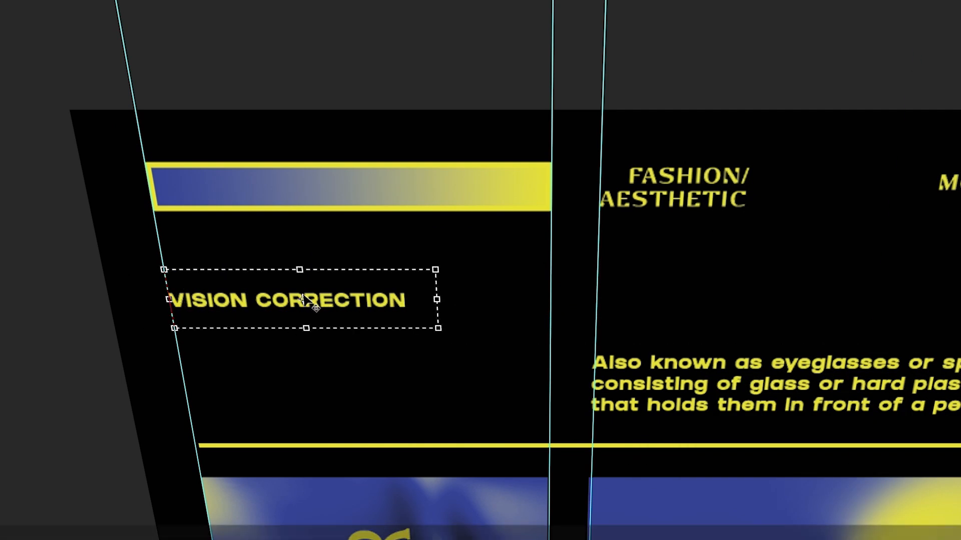
Step: Remove the blank line above VISION CORRECTION, shorten its text box and place it on the leftmost guide at X 56 px
key("BackSpace")
left_click_drag(306, 328, 304, 303)
left_click(509, 5)
left_click_drag(386, 281, 384, 280)
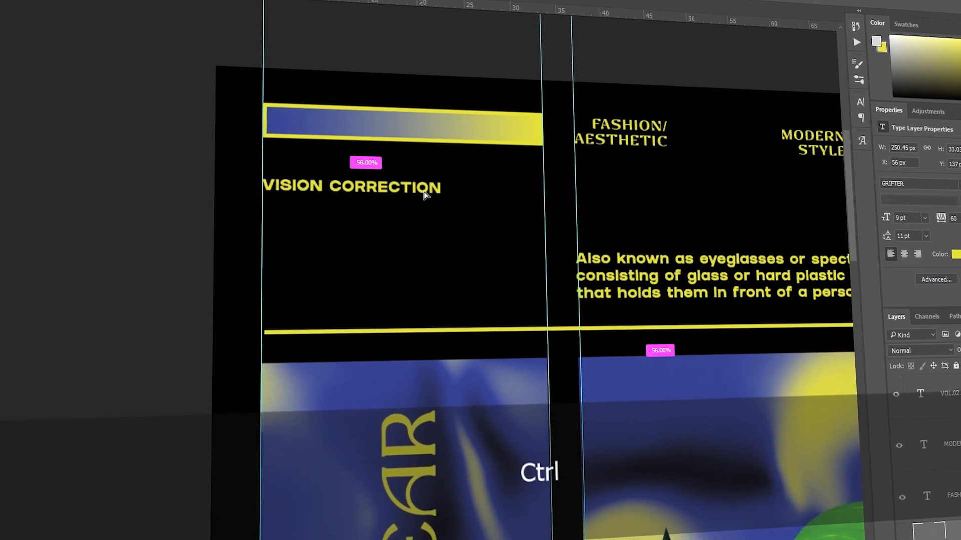
Step: Duplicate the VISION CORRECTION label below the original and replace its text with EYE PROTECTION from the Notepad text
left_click_drag(425, 195, 446, 277)
key("alt+Tab")
left_click(610, 182)
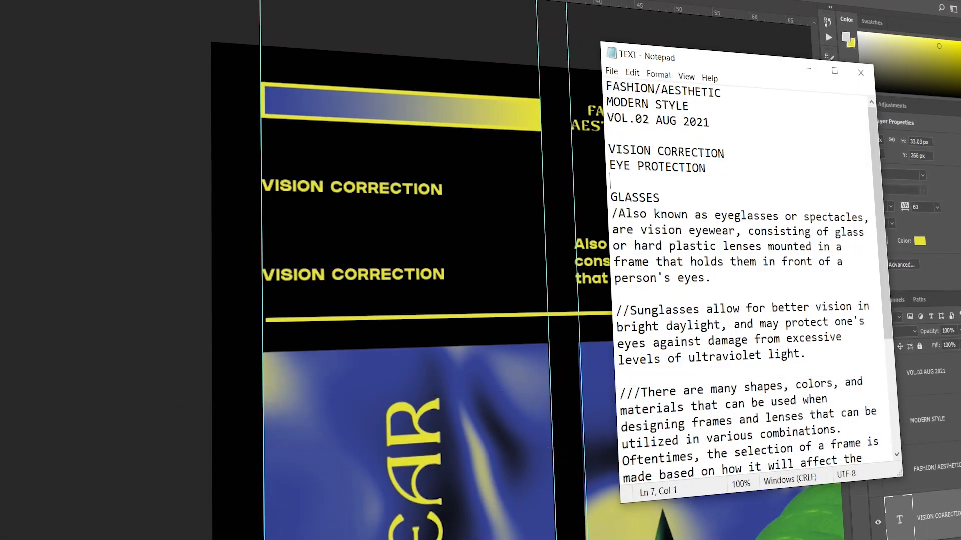
left_click_drag(706, 169, 609, 166)
key("ctrl+c")
triple_click(333, 276)
key("ctrl+v")
Step: Break VISION CORRECTION and EYE PROTECTION onto two lines each, adjusting their text boxes and vertical positions to fit
left_click(310, 274)
key("Return")
left_click(328, 188)
key("Return")
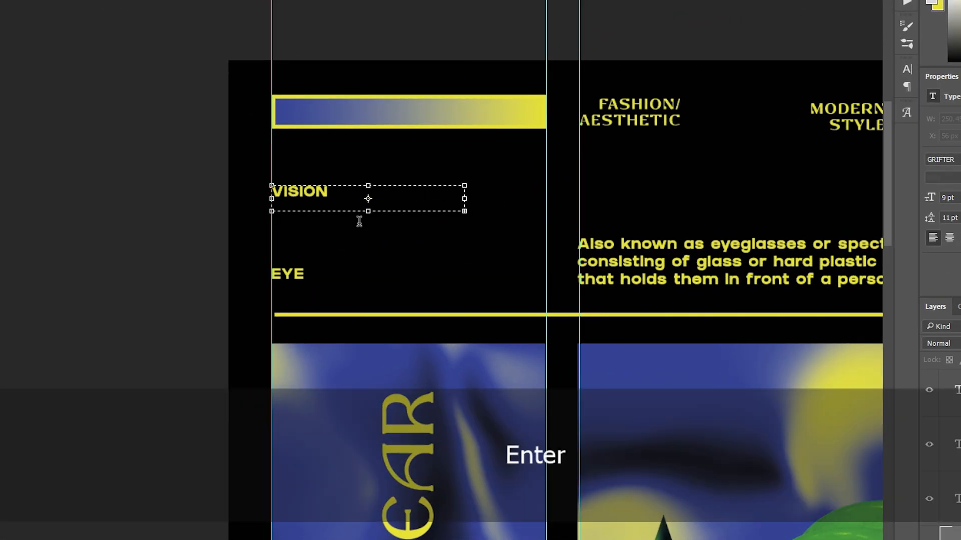
left_click_drag(368, 211, 368, 223)
left_click_drag(298, 276, 298, 269)
key("t")
left_click(299, 269)
left_click_drag(368, 286, 329, 267)
left_click_drag(317, 198, 317, 192)
left_click(317, 273)
Step: Draw a tall ellipse about 53 by 155 px beside the two labels, with no fill and a 4 px yellow stroke
key("u")
right_click(11, 274)
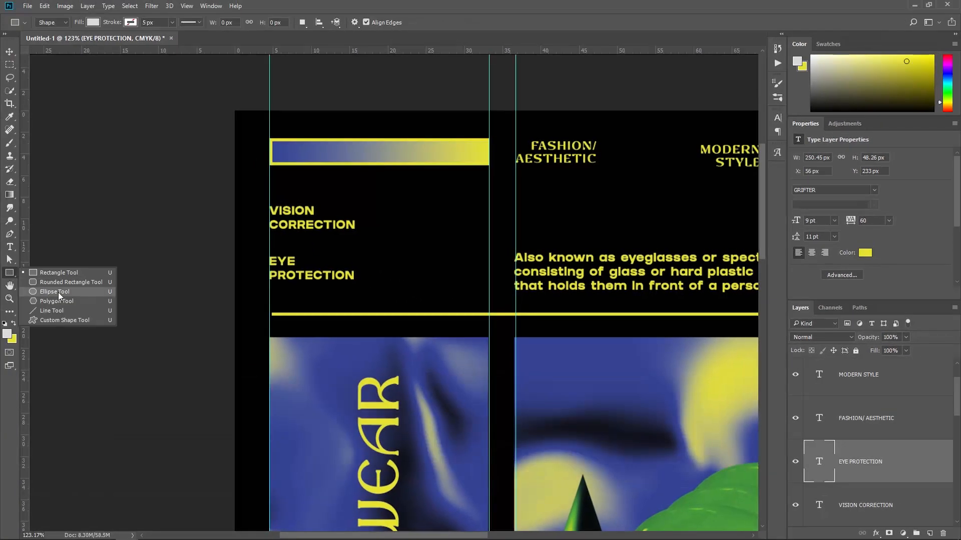
left_click(54, 291)
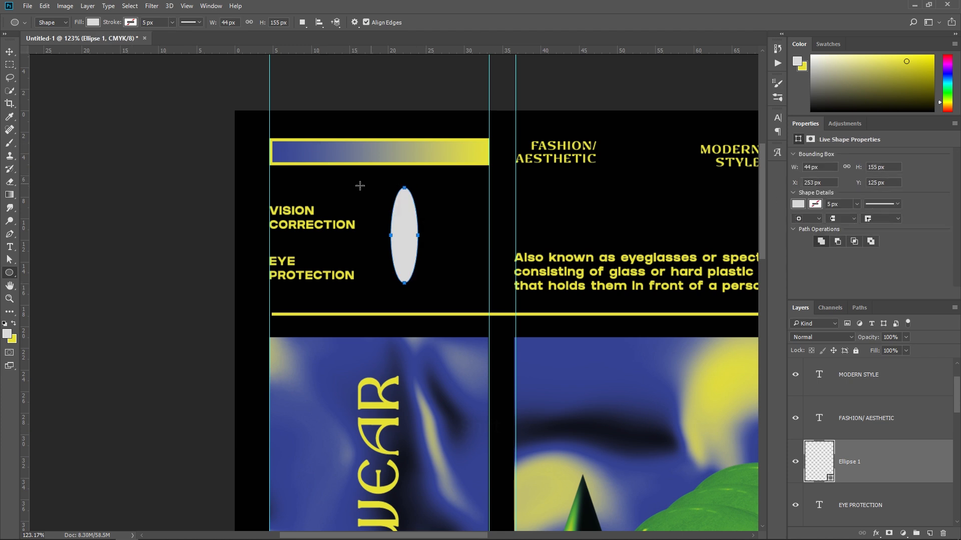
left_click(797, 204)
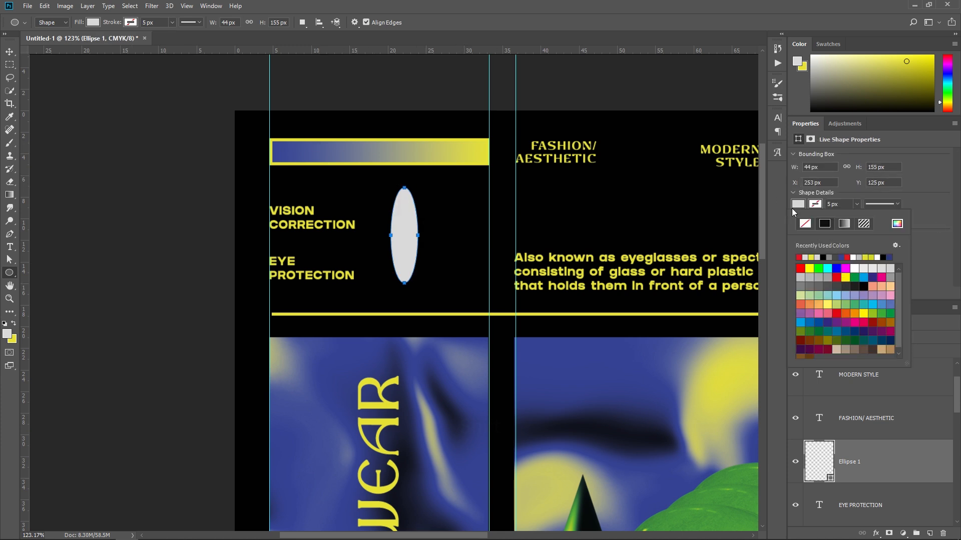
left_click(804, 224)
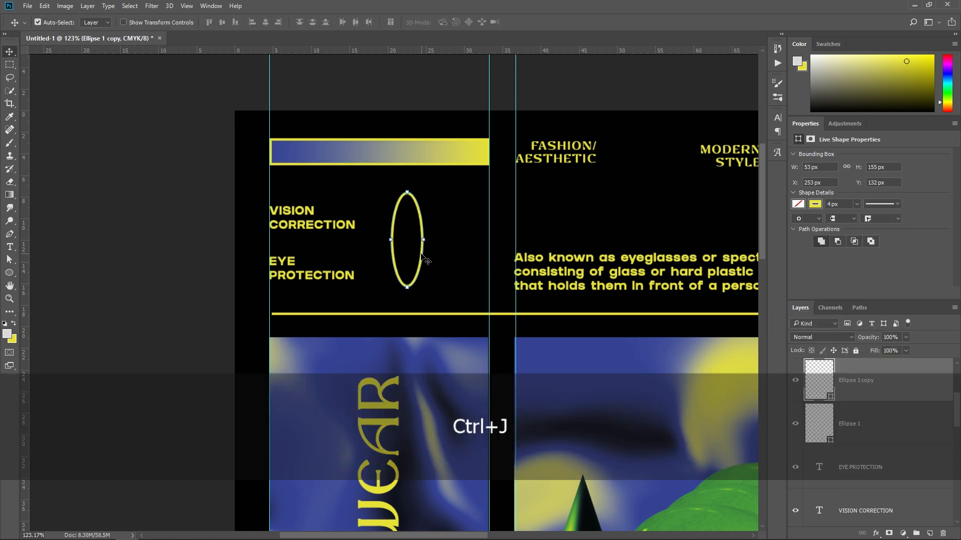
Step: Duplicate the ellipse to form three overlapping ellipses in a row and group them as Lingkaran
left_click_drag(428, 262, 455, 260)
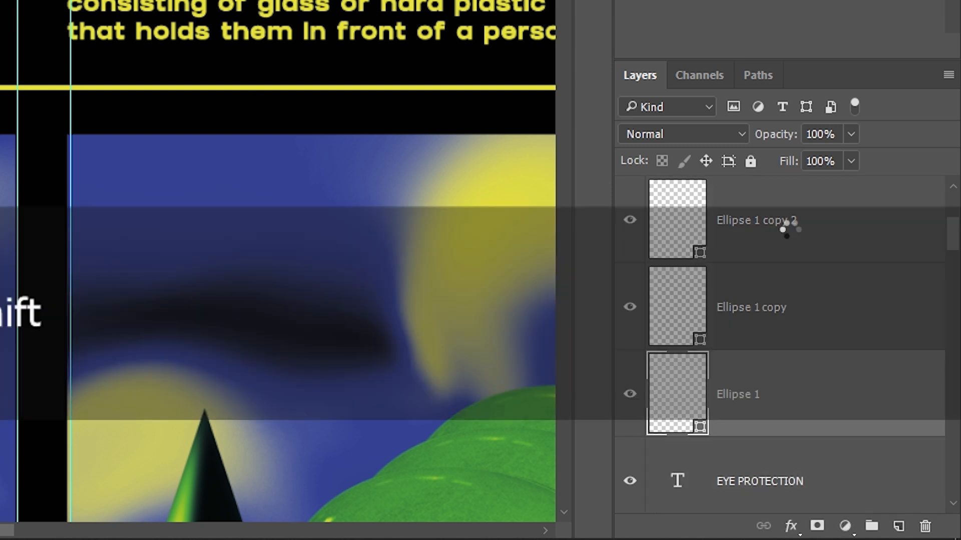
left_click(781, 226, "shift")
key("ctrl+g")
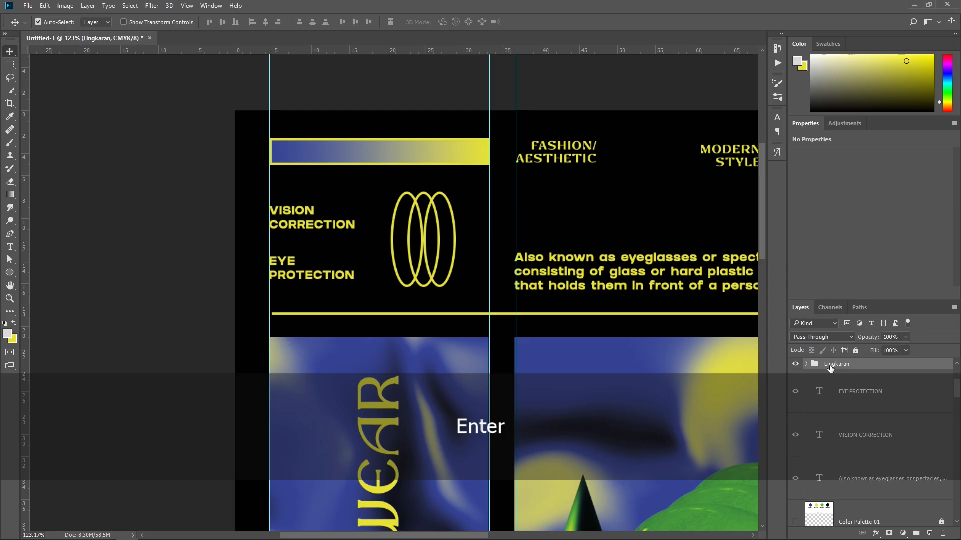
Step: Group the three upper header labels as Judul atas kecil and bring the Color Palette-01 layer to the front
scroll(777, 351, "up", 3)
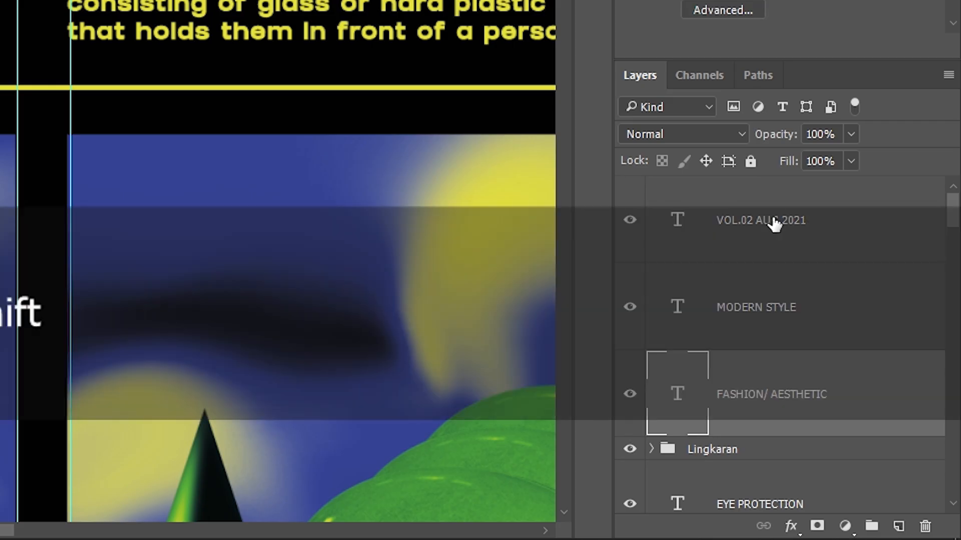
left_click(867, 380, "shift")
key("ctrl+g")
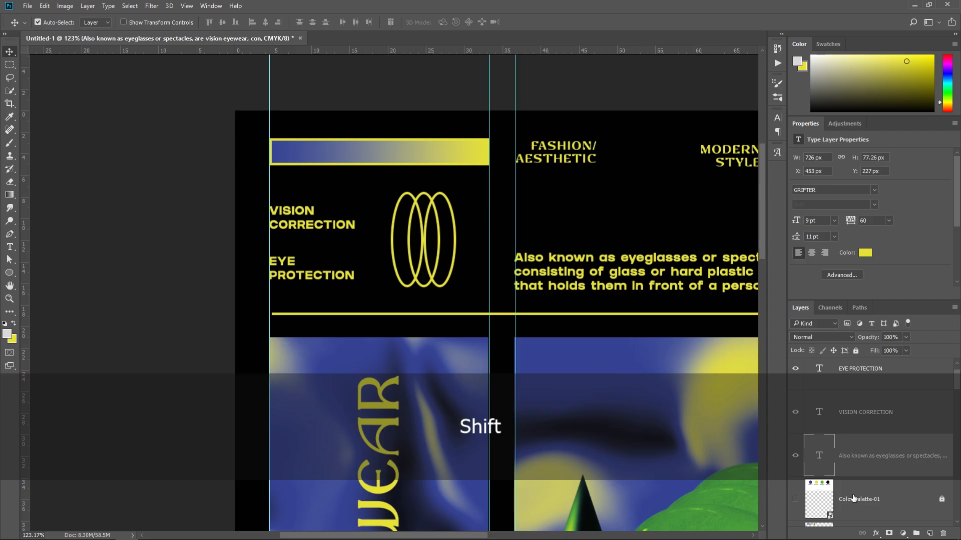
left_click(853, 498)
key("ctrl+shift+bracketright")
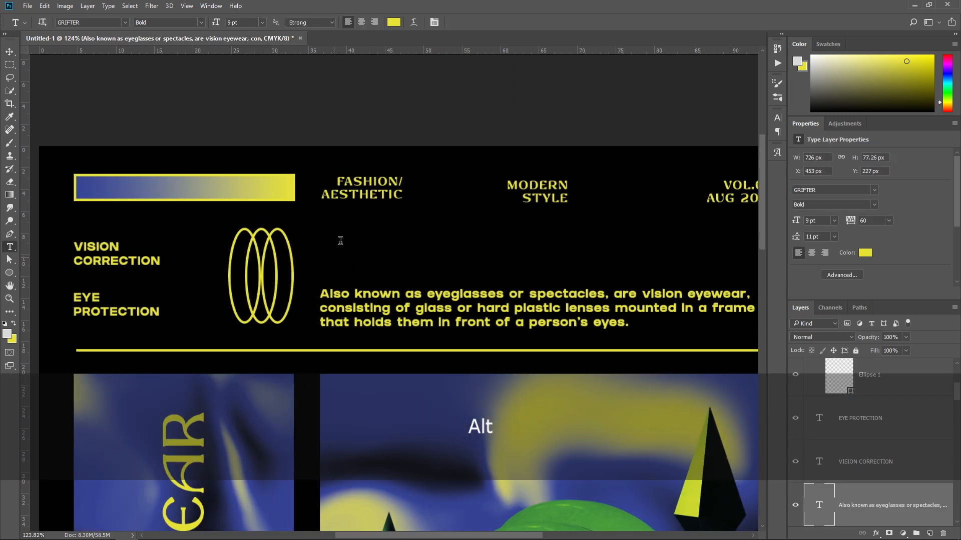
Step: Add the text GLASSES above the description paragraph
key("Caps_Lock")
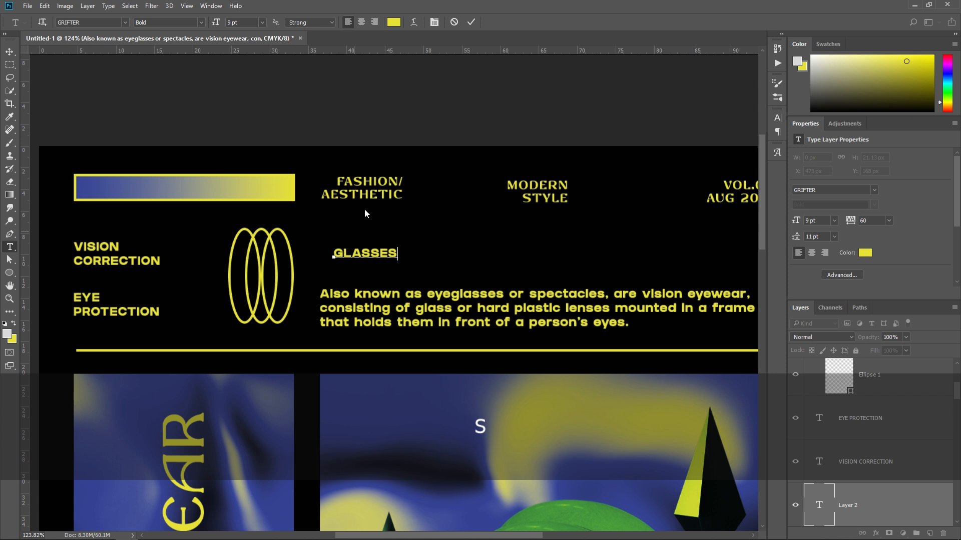
left_click(471, 22)
key("v")
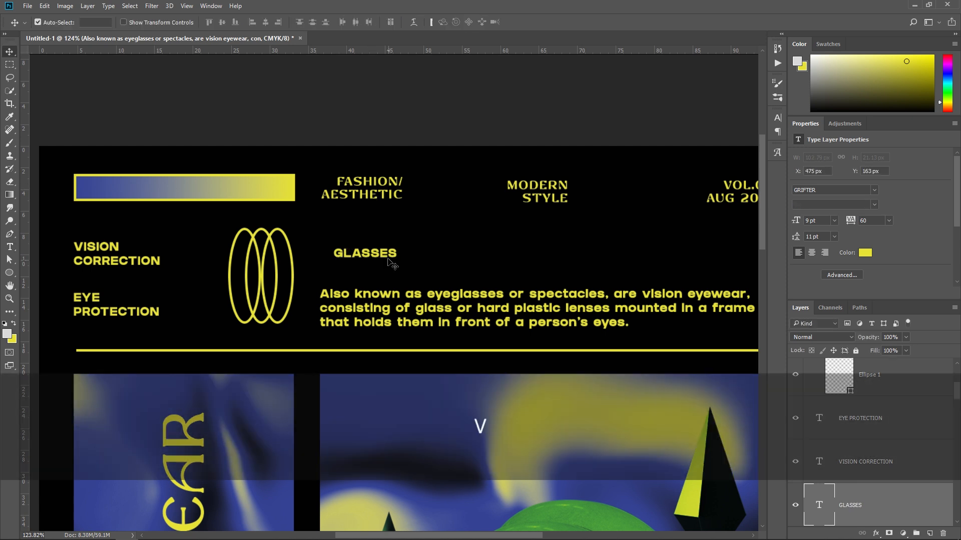
Step: Set the GLASSES title's font to EP Stellari Display and scale it up to 22.43 pt
left_click(839, 190)
type("STE")
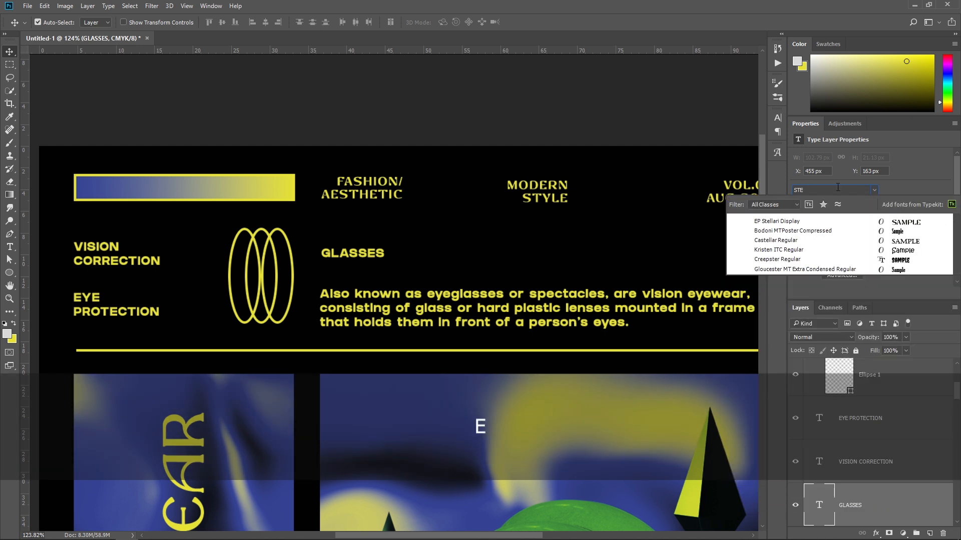
type("LL")
left_click(776, 221)
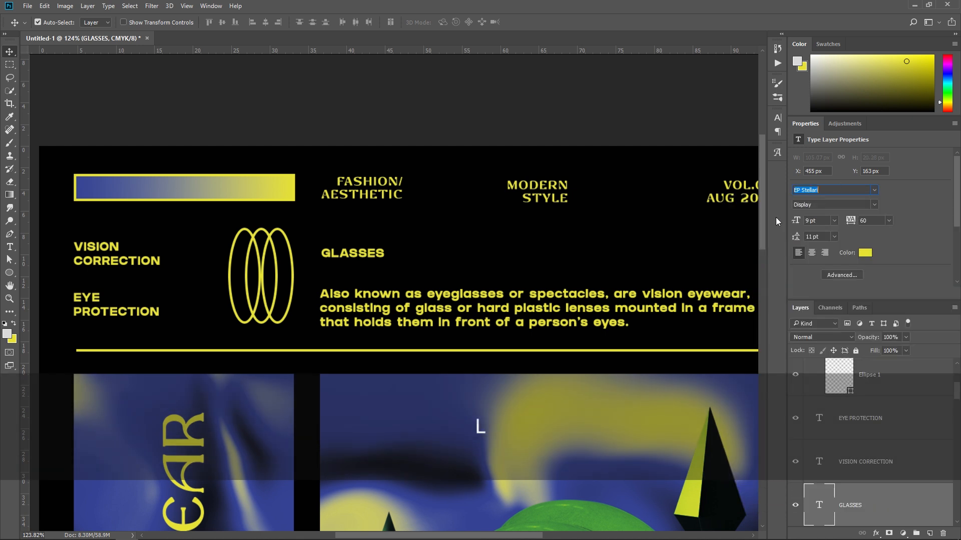
key("v")
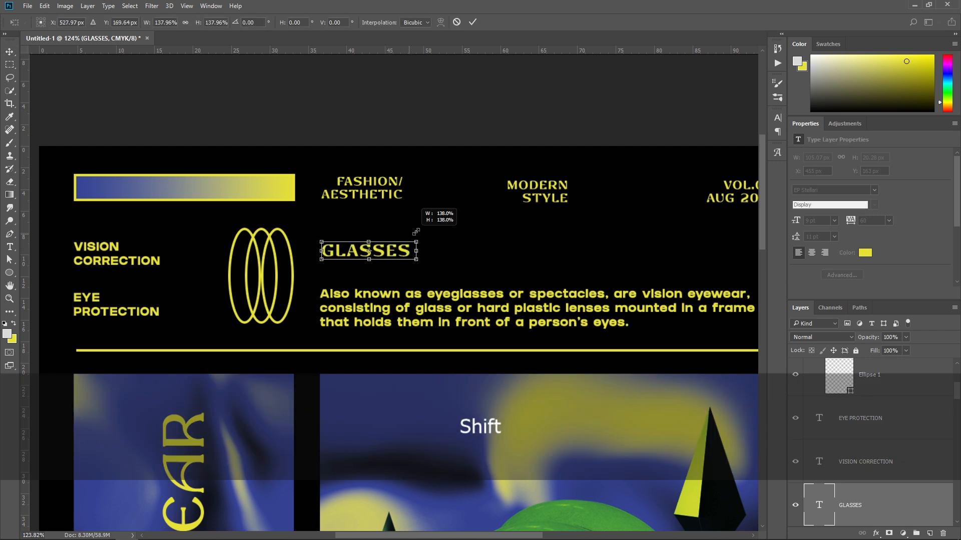
left_click_drag(449, 223, 481, 218)
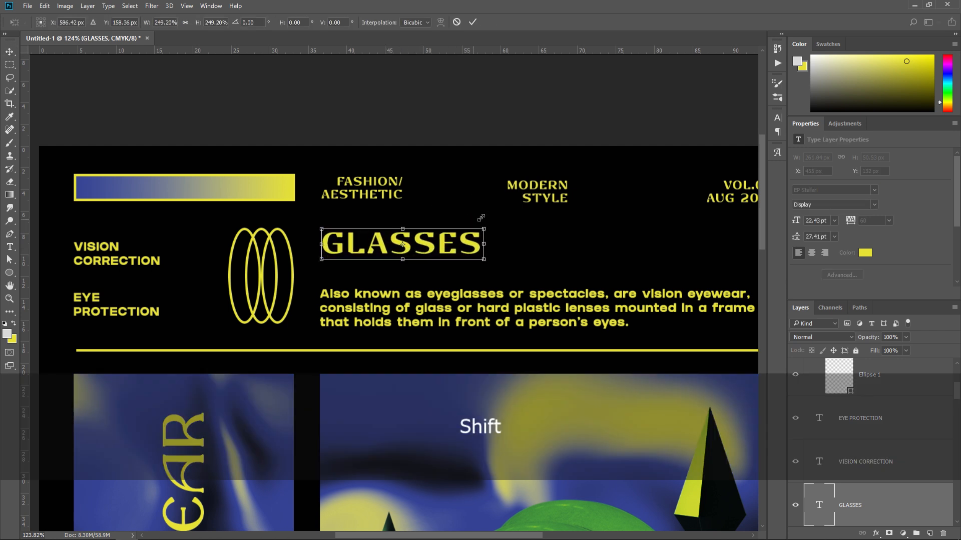
key("Return")
Step: Show the guides, add a horizontal guide at the top of the ellipses and align the GLASSES title to it at X 453 px
key("ctrl+semicolon")
left_click_drag(291, 50, 292, 234)
left_click_drag(383, 248, 383, 244)
key("Left")
key("Left")
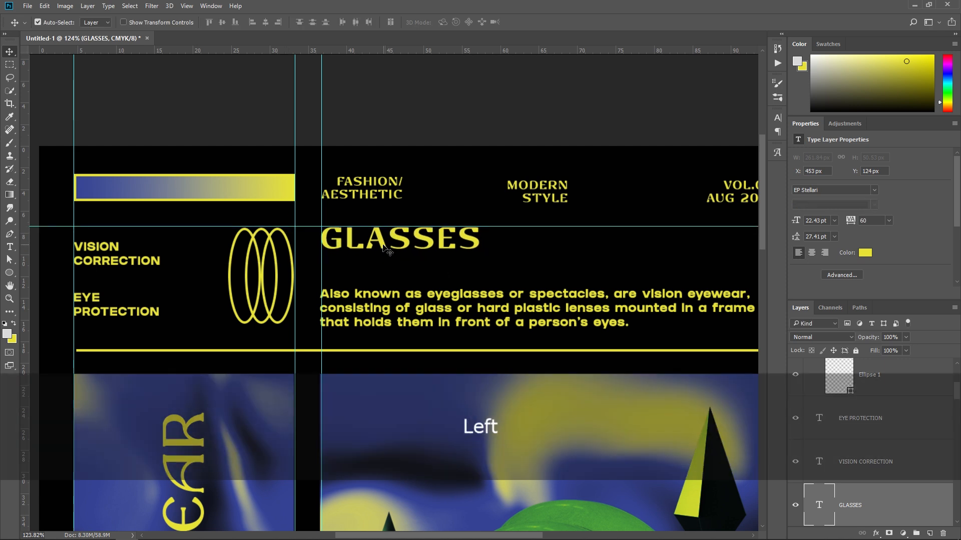
Step: Enlarge the GLASSES title further to fill more of the space above the description paragraph
key("ctrl+t")
left_click_drag(480, 251, 551, 219)
key("Return")
key("ctrl+t")
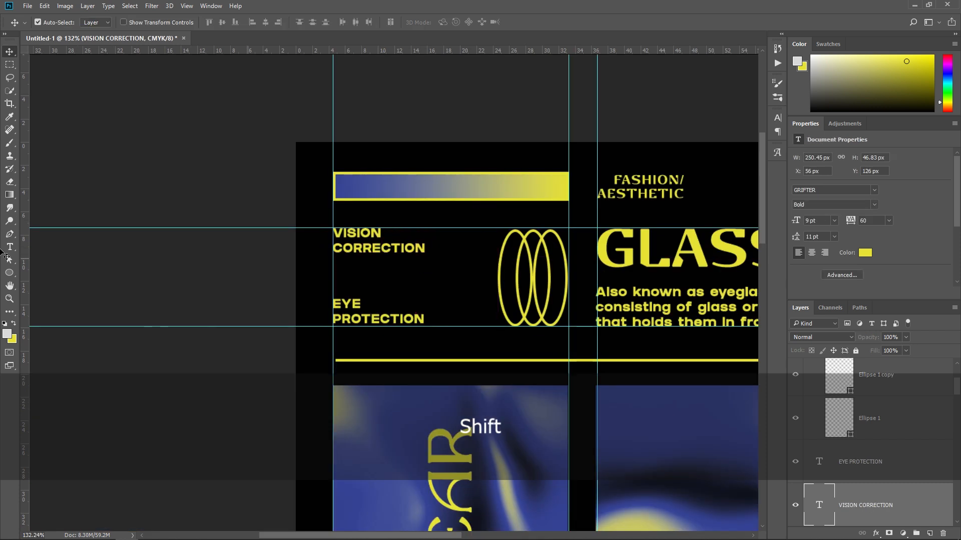
Step: Duplicate the divider line and move the copy up, midway between VISION CORRECTION and EYE PROTECTION
left_click(420, 361)
key("ctrl+j")
left_click_drag(419, 362, 418, 277, "shift")
key("Up")
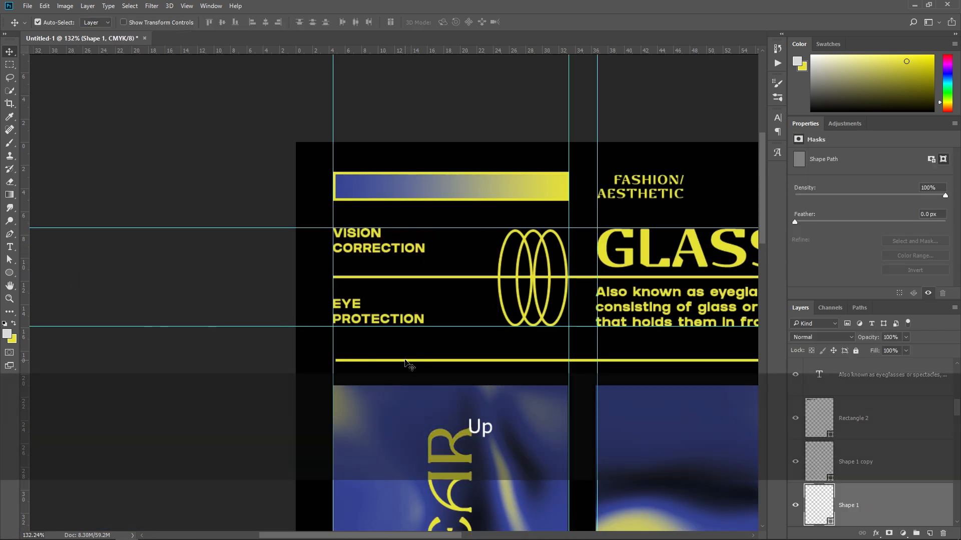
Step: Shorten the duplicated line to a small dash between the two labels by moving its far end point
left_click_drag(542, 273, 262, 243)
scroll(262, 243, "down", 1)
key("v")
left_click(707, 247)
key("a")
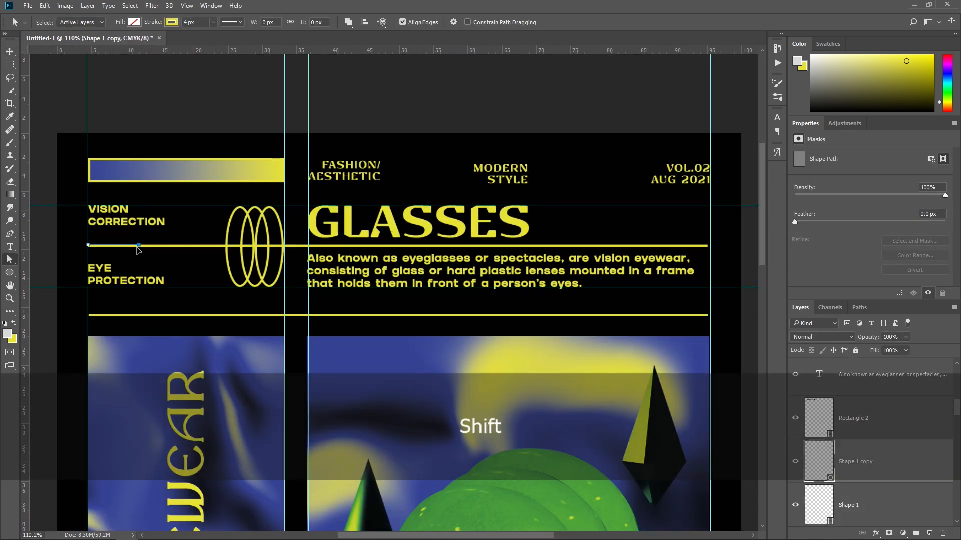
scroll(525, 120, "down", 1)
left_click_drag(525, 120, 383, 120)
key("a")
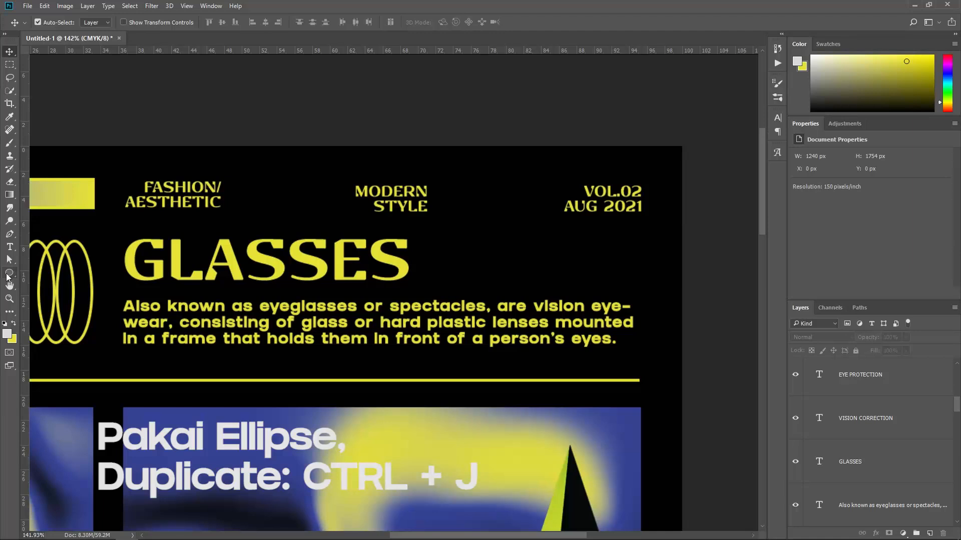
Step: Draw a circle about 44 px wide at the far end of the GLASSES title's row and fill it with yellow
left_click(10, 273)
mouse_move(611, 246)
left_mouse_down()
mouse_move(643, 278)
mouse_move(626, 265)
left_mouse_up()
left_click(798, 203)
left_click(811, 257)
key("v")
Step: Reduce the GLASSES title's font size, show the guides and add a horizontal guide along its baseline
left_click(818, 219)
key("ctrl+a")
type("35")
key("Return")
key("ctrl+semicolon")
left_click_drag(361, 50, 333, 277)
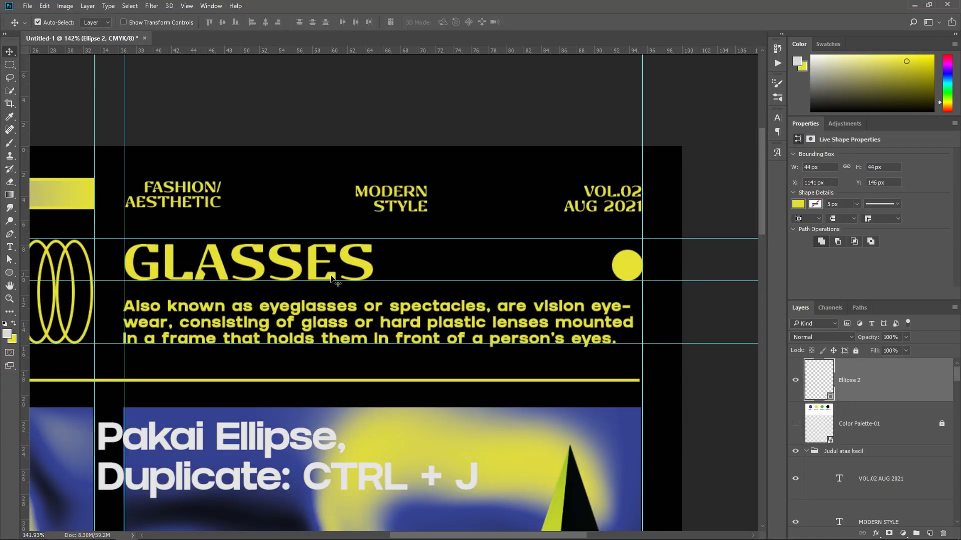
Step: Nudge the GLASSES title slightly upward and resize the yellow circle to 55 px between the horizontal guides
key("Up")
key("Up")
key("Up")
key("ctrl+t")
key("Return")
Step: Duplicate the yellow circle as an unfilled one with a 4 px yellow stroke, overlapping the filled circle's left side
left_click_drag(611, 249, 547, 259)
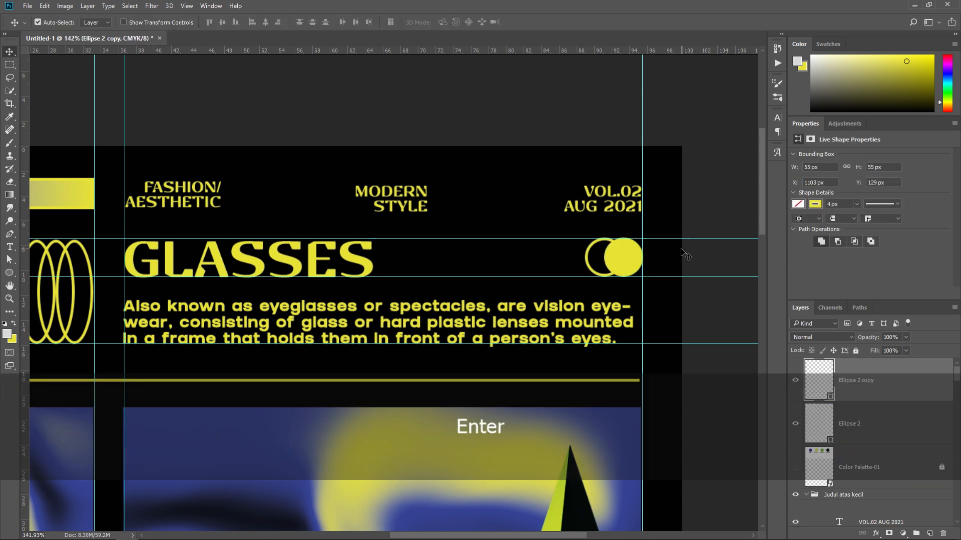
key("ctrl+t")
key("Return")
Step: Try a duplicate of the filled circle placed left of the overlapping circle pair
left_click(628, 265)
key("ctrl+j")
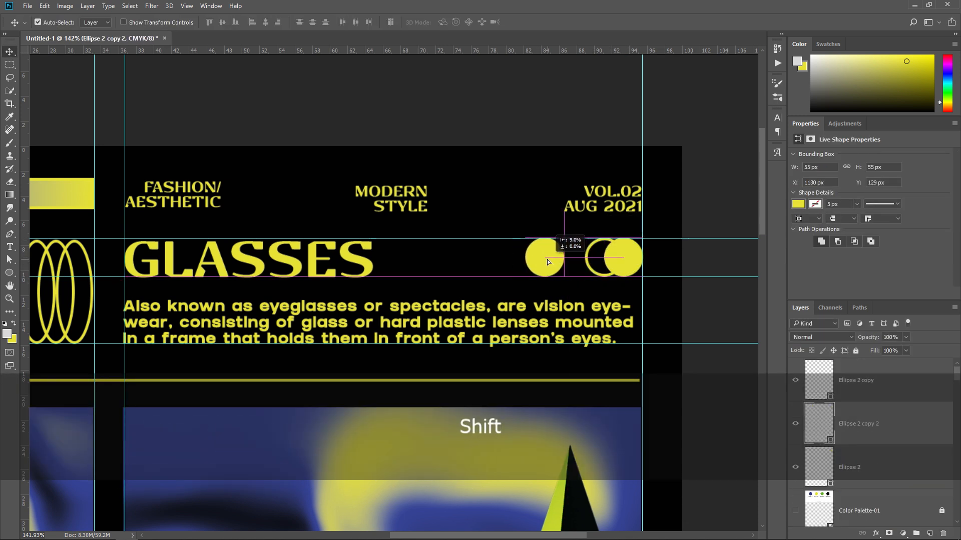
key("ctrl+0")
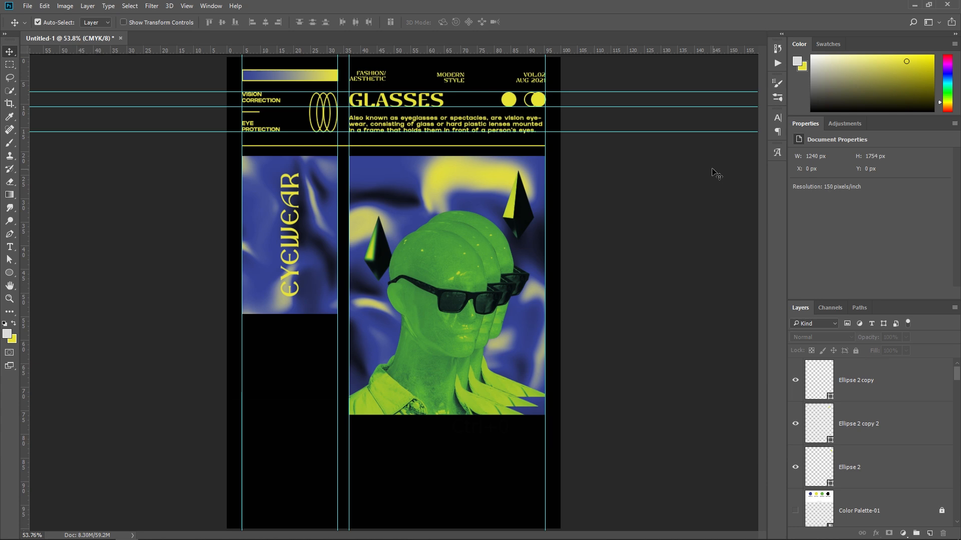
Step: Add an EP Stellari asterisk enlarged to 58.92 pt between GLASSES and the circles, and duplicate it to its left
scroll(699, 186, "up", 4, "alt")
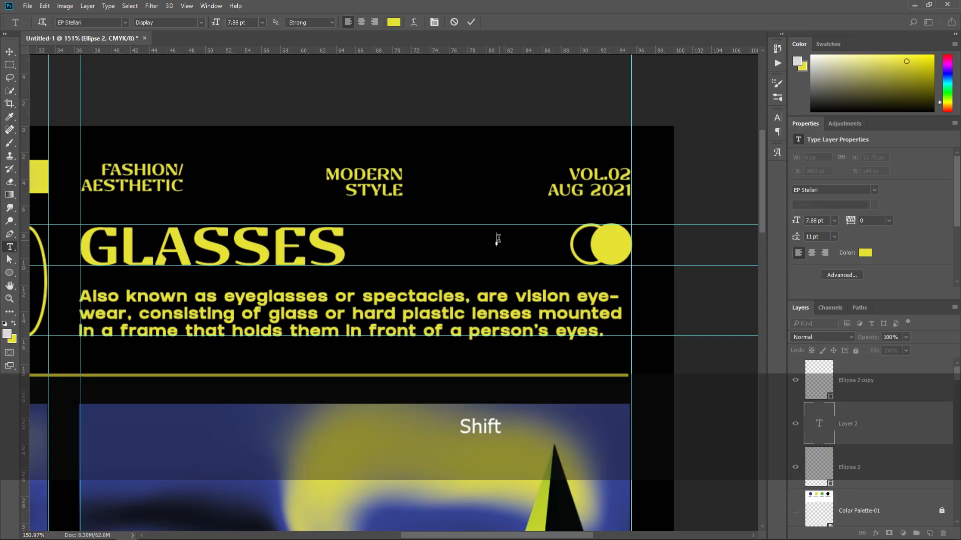
key("BackSpace")
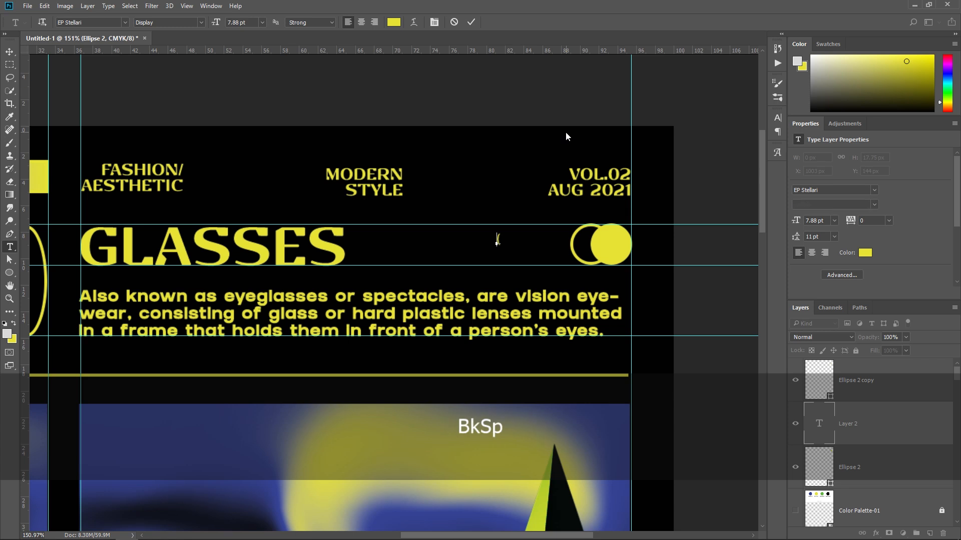
type("*")
key("ctrl+t")
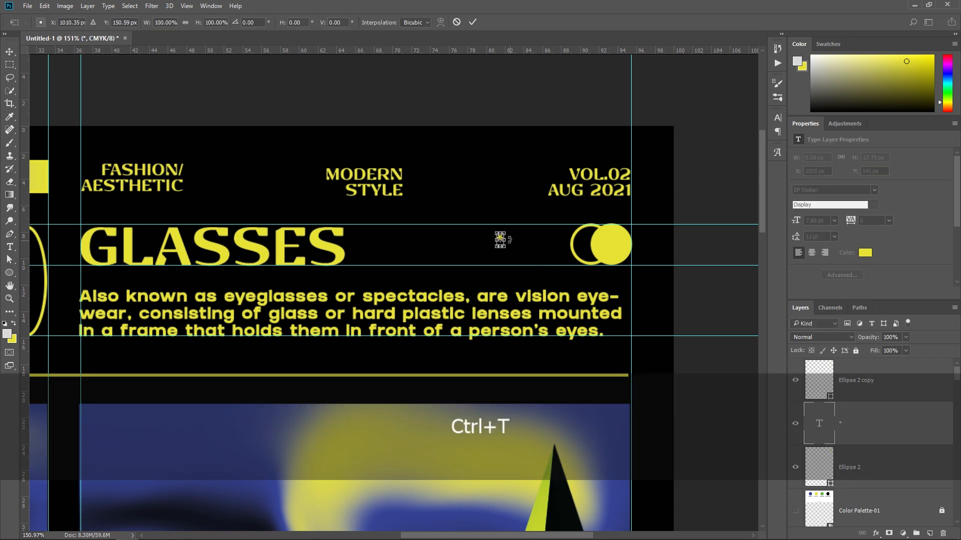
left_click_drag(502, 235, 515, 204)
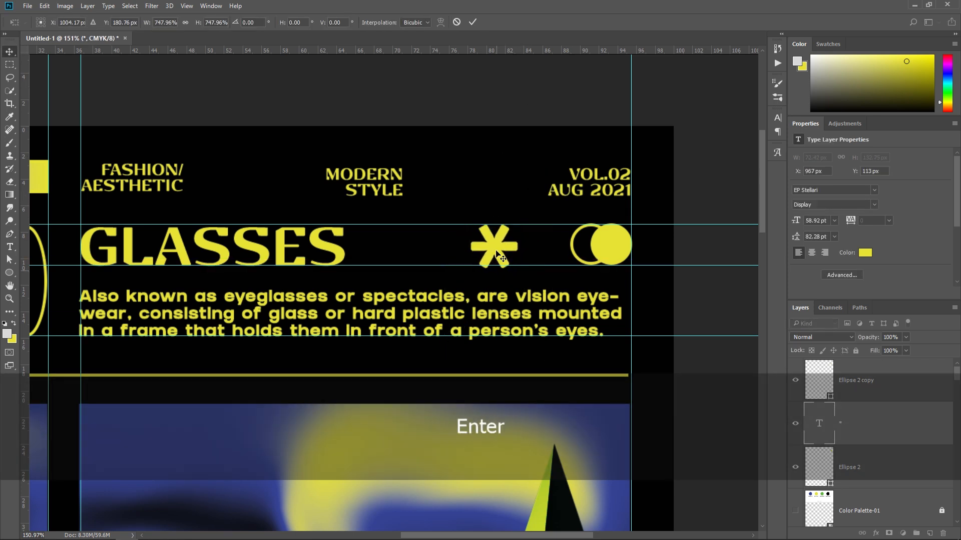
left_click_drag(496, 251, 421, 244)
Step: Scale the GLASSES title up to 37.35 pt and nudge it up to the upper horizontal guide
left_click(334, 255, "ctrl")
key("ctrl+t")
left_click_drag(348, 277, 380, 288)
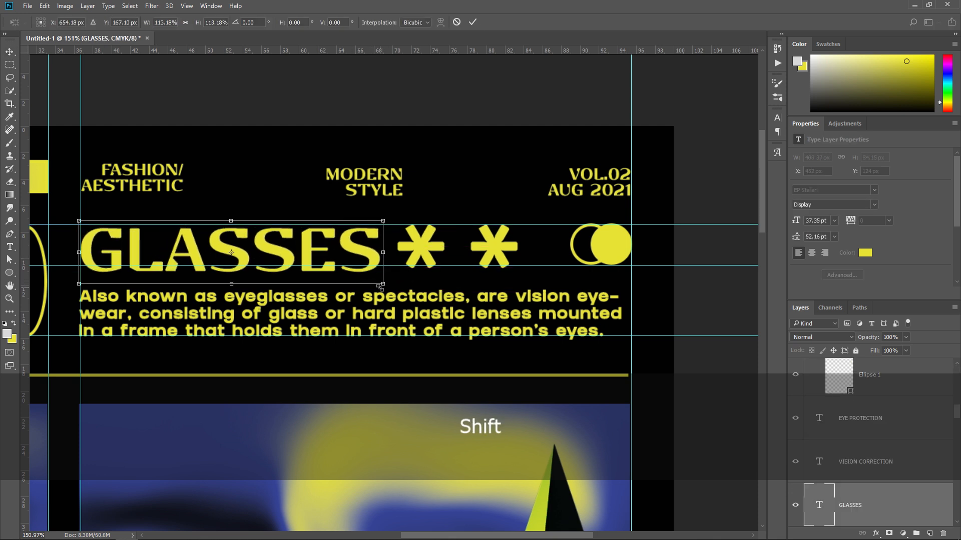
key("Up")
key("Up")
key("Up")
key("Up")
left_click(473, 22)
Step: Shift both asterisks right until the gaps after GLASSES and between them are equal, and hide the guides
left_click_drag(415, 248, 429, 248)
left_click_drag(496, 249, 518, 250)
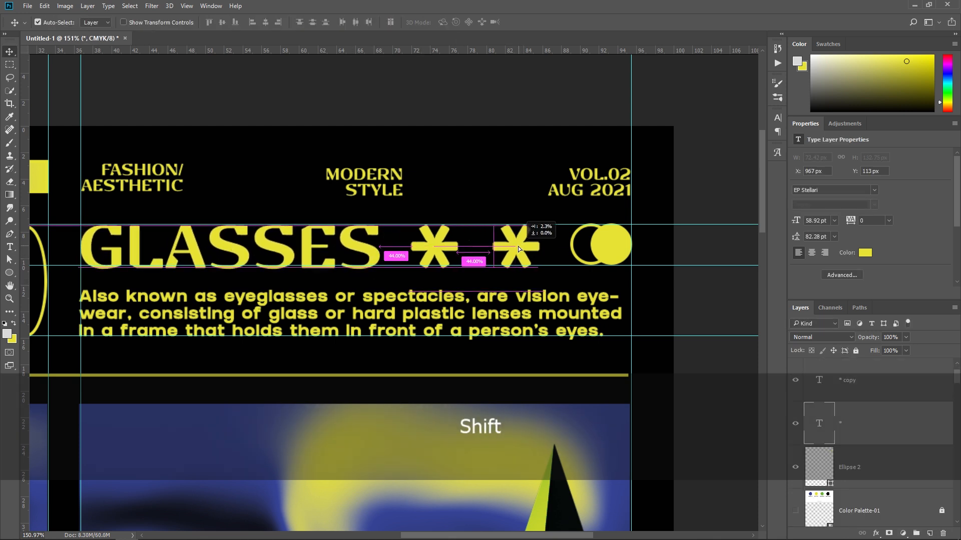
key("ctrl+0")
key("ctrl+semicolon")
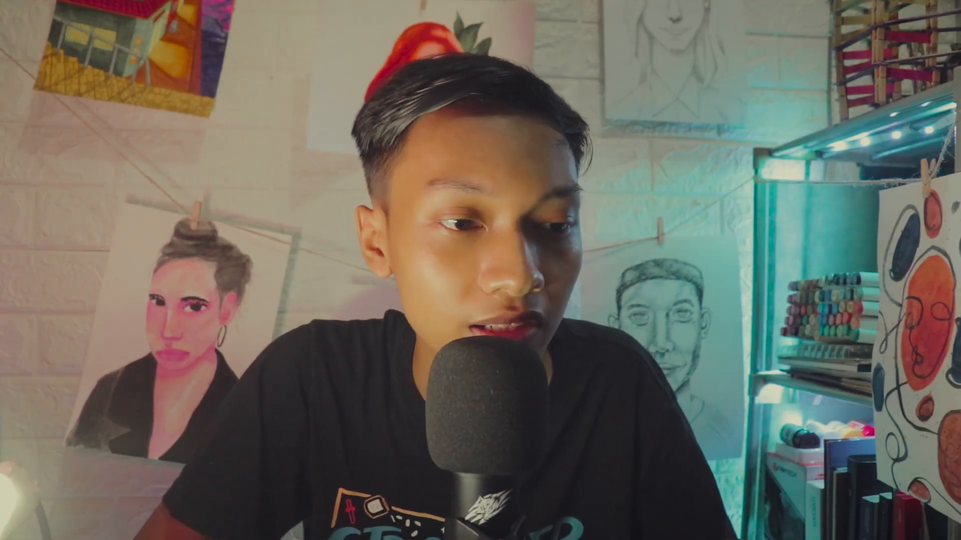
Step: Add a Bevel & Emboss effect with a size of 3 px to the GLASSES title layer
left_click(876, 532)
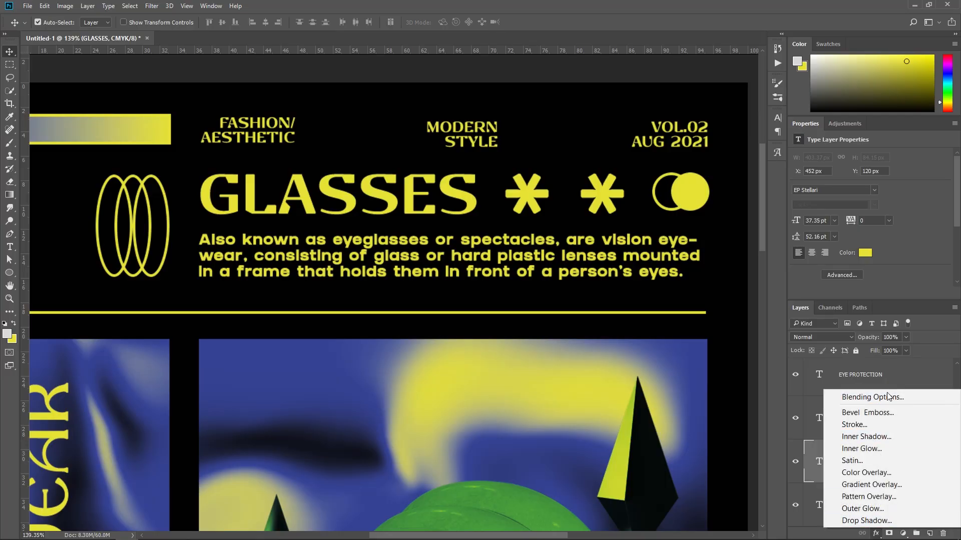
left_click(889, 397)
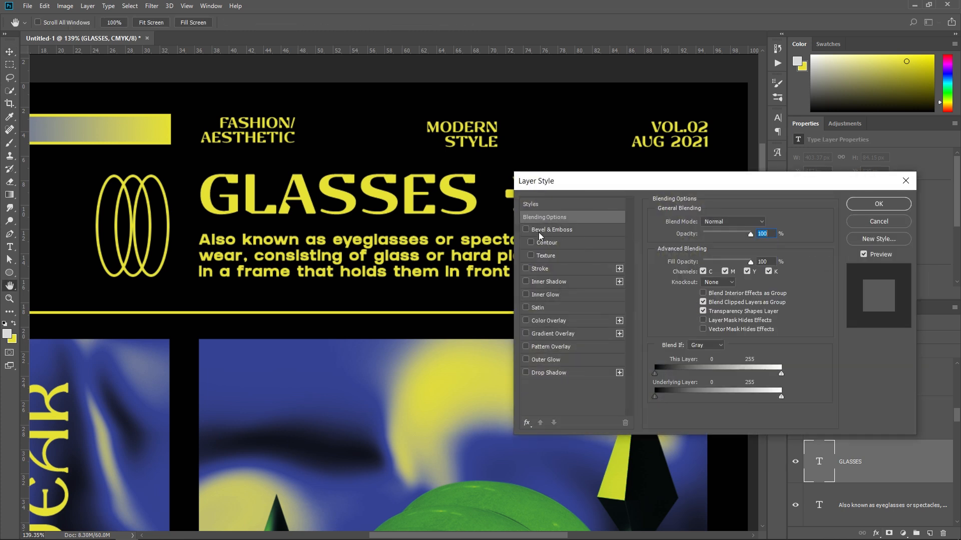
left_click(526, 229)
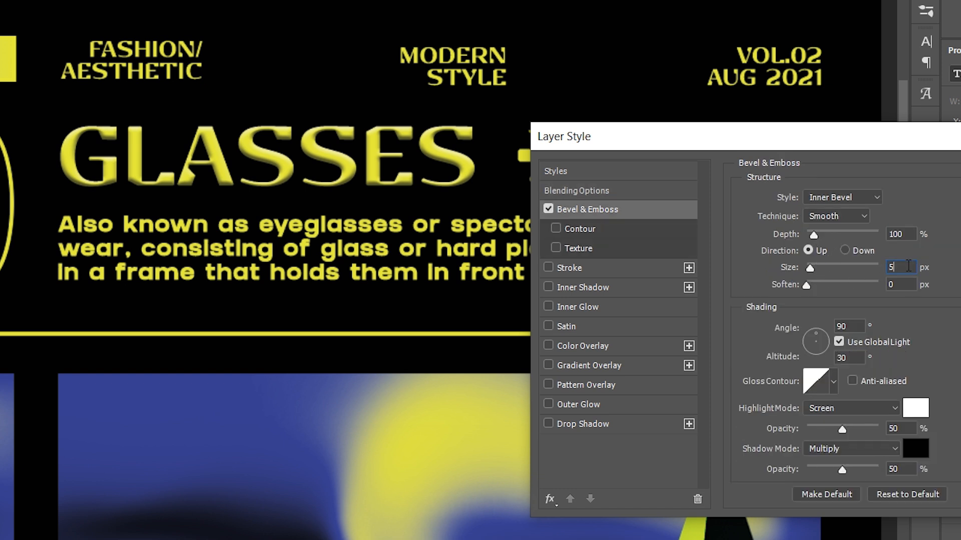
key("Down")
key("Down")
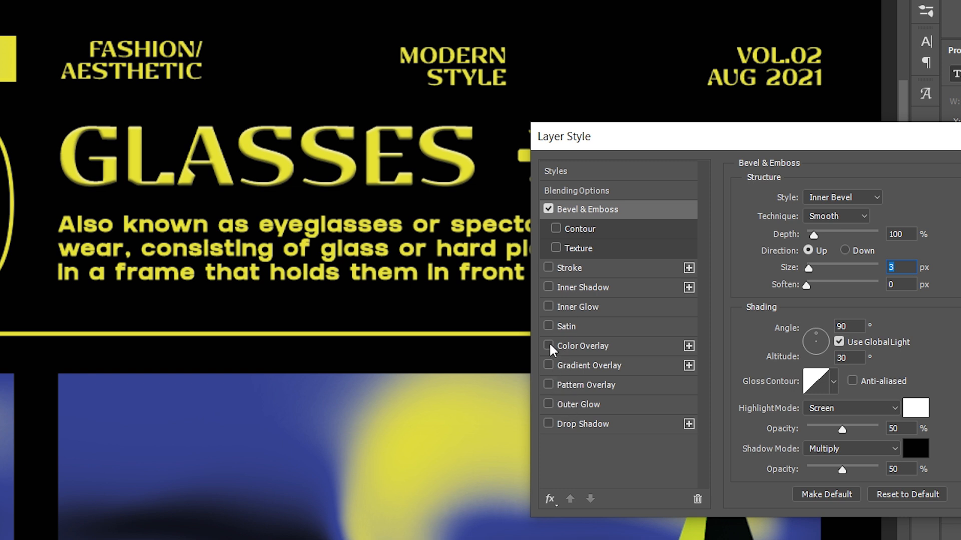
Step: Add a Gradient Overlay to the GLASSES title and base it on the Black, White preset
left_click(549, 366)
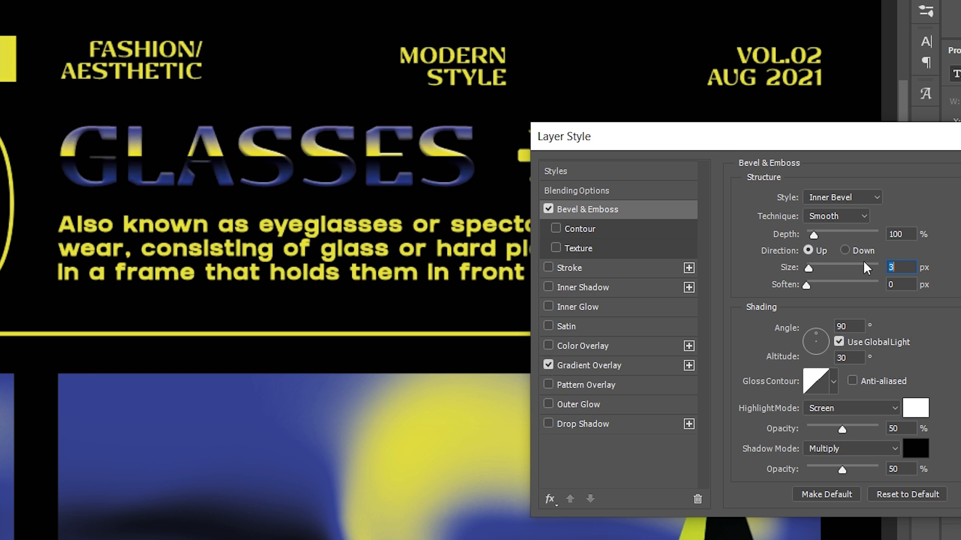
left_click(616, 365)
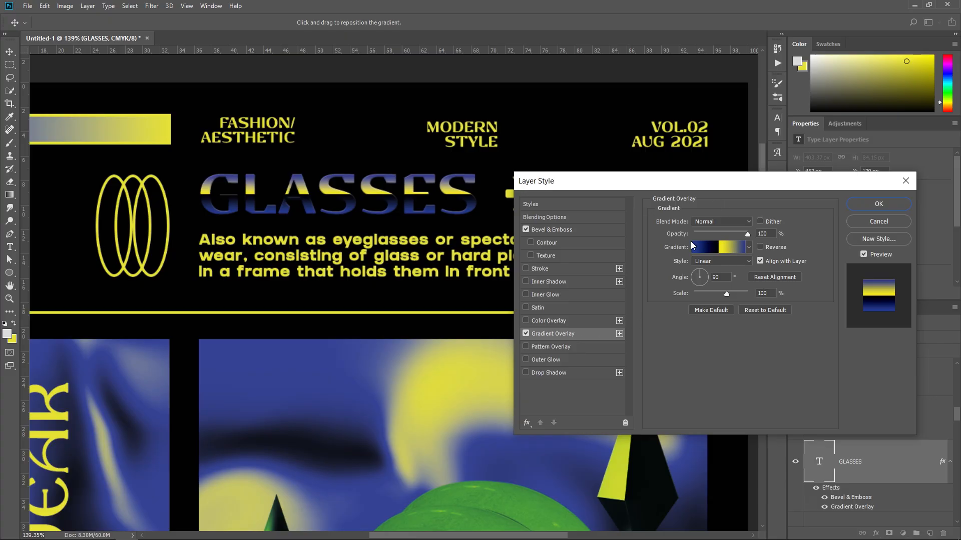
left_click_drag(710, 185, 645, 152)
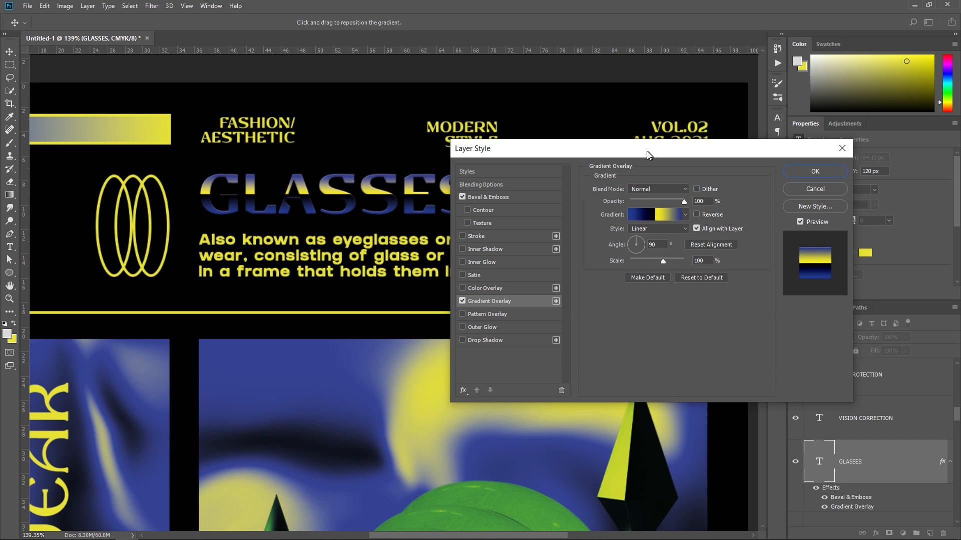
left_click(655, 214)
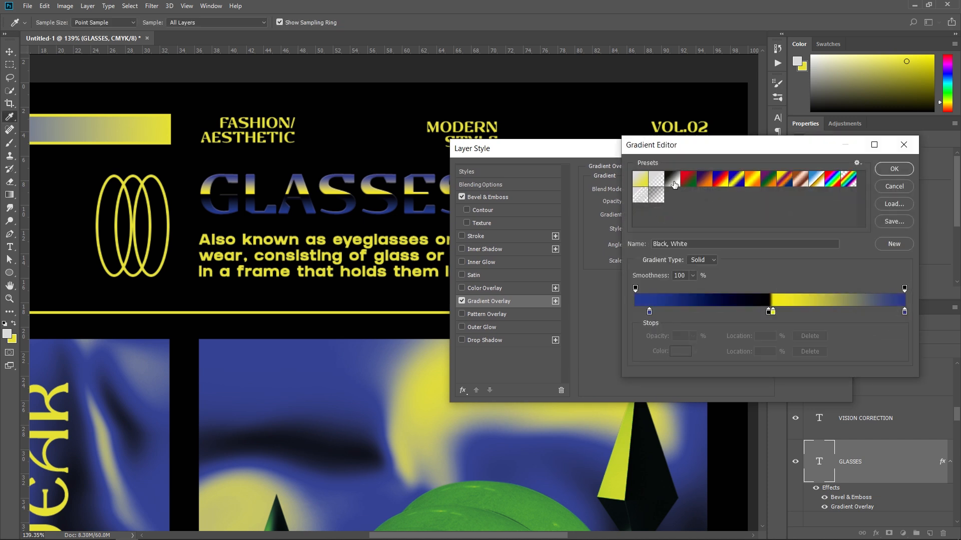
left_click(674, 185)
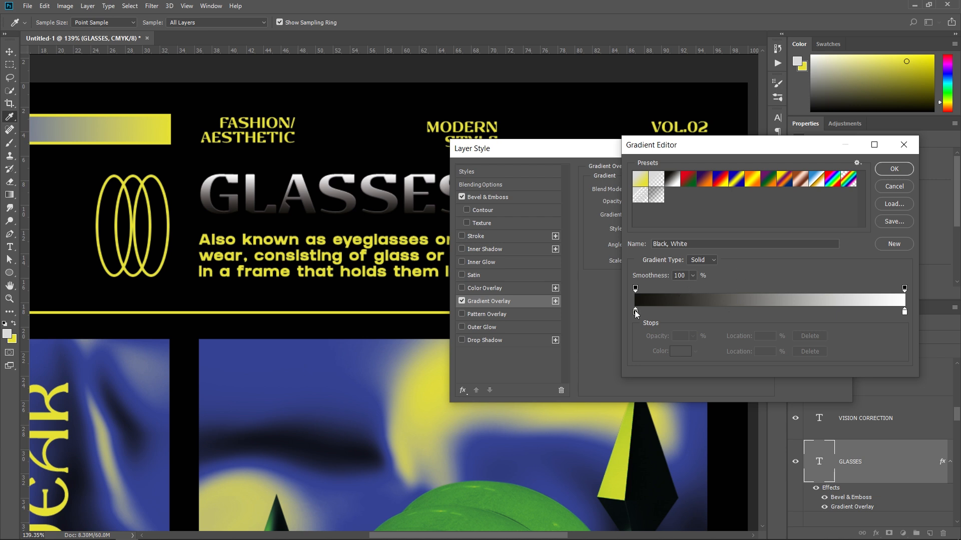
Step: Add two adjacent color stops near the middle of the gradient, at 45% and 46%
left_click(708, 313)
left_click_drag(708, 313, 755, 311)
left_click(764, 314)
left_click(749, 315)
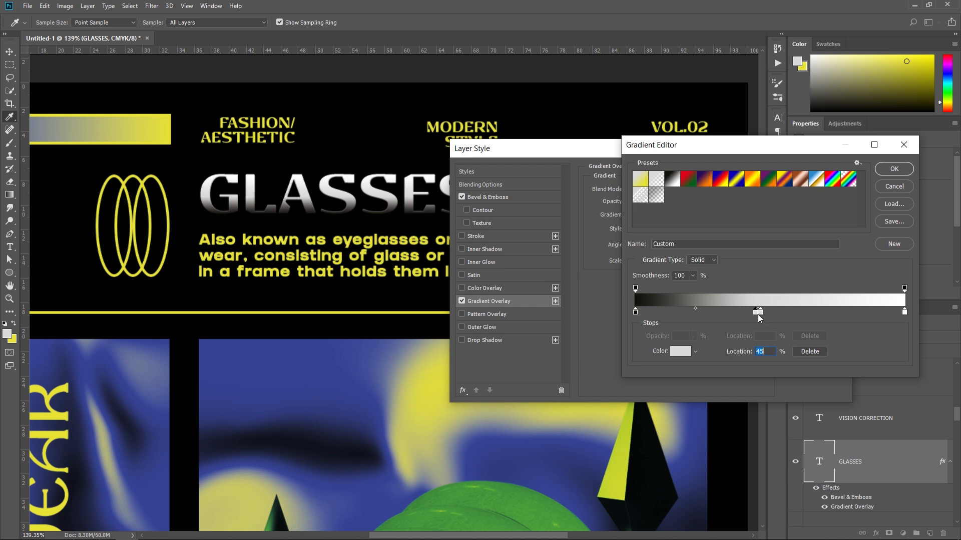
left_click(757, 312)
left_click_drag(759, 309, 759, 309)
left_click_drag(760, 148, 593, 137)
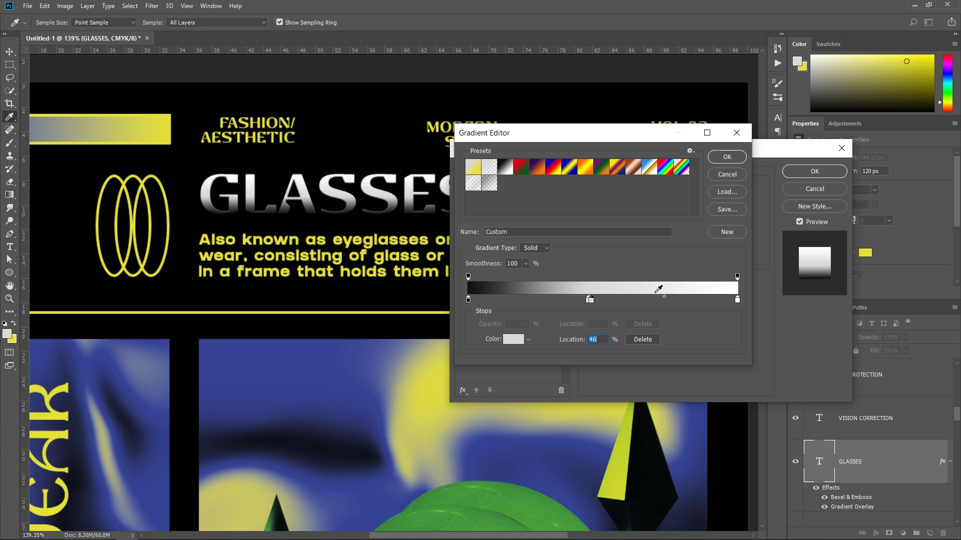
Step: Color the gradient's starting stop with the blue sampled from the poster image
double_click(468, 300)
left_click(320, 370)
key("Return")
Step: Try the sampled yellow on the gradient stop at 45%
double_click(588, 300)
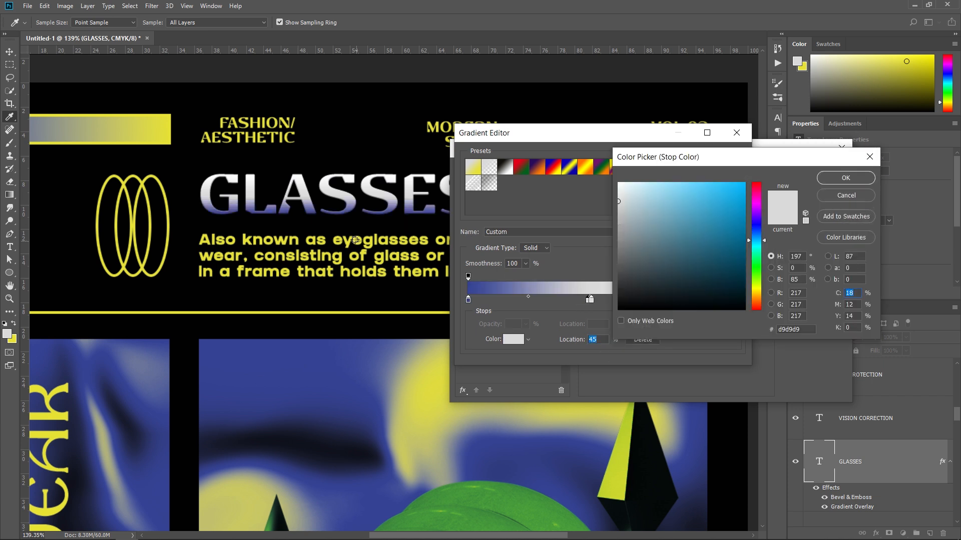
left_click(168, 144)
left_click(846, 178)
double_click(591, 300)
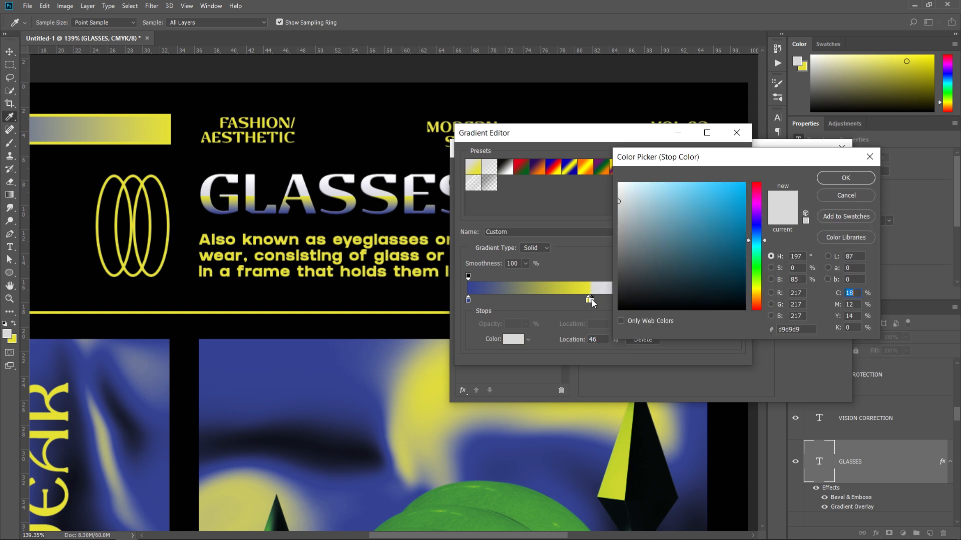
left_click(846, 178)
Step: Set the gradient stops to black at 45%, yellow at 46% and blue #354292 at 100%, and apply the layer style
double_click(588, 300)
left_click_drag(624, 304, 616, 337)
key("Return")
double_click(591, 300)
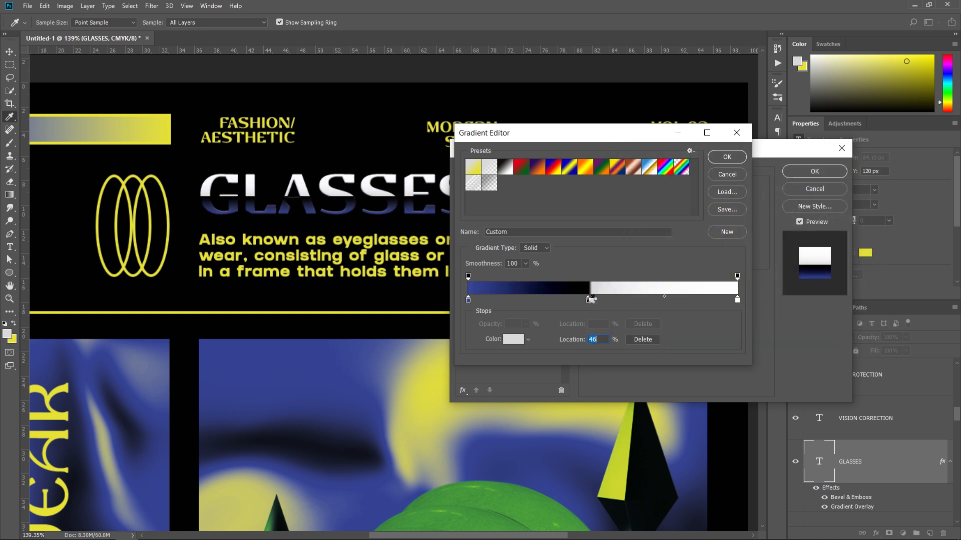
left_click(170, 144)
left_click(845, 178)
double_click(742, 300)
left_click(321, 370)
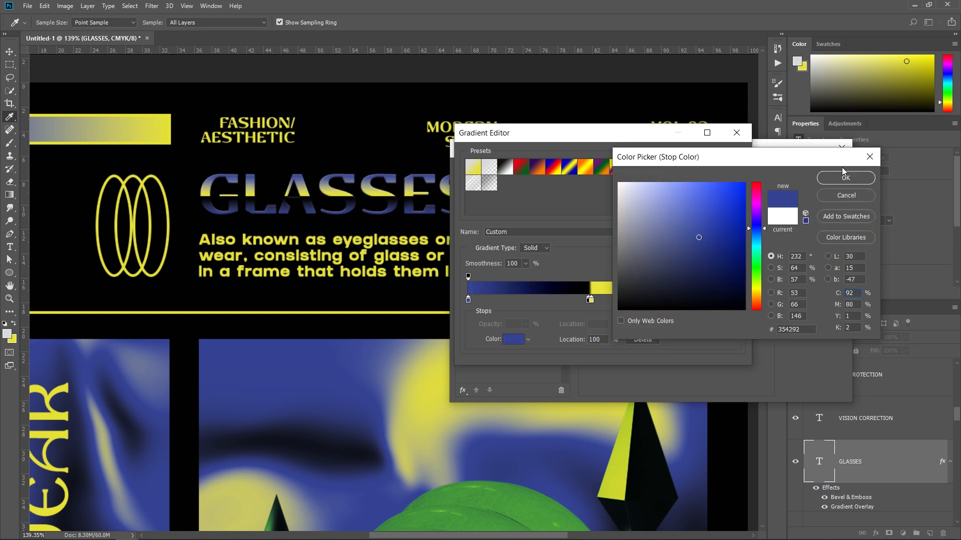
key("Return")
Step: Draw a rectangle about 1136 by 177 px below the two images, spanning the content width
key("ctrl+0")
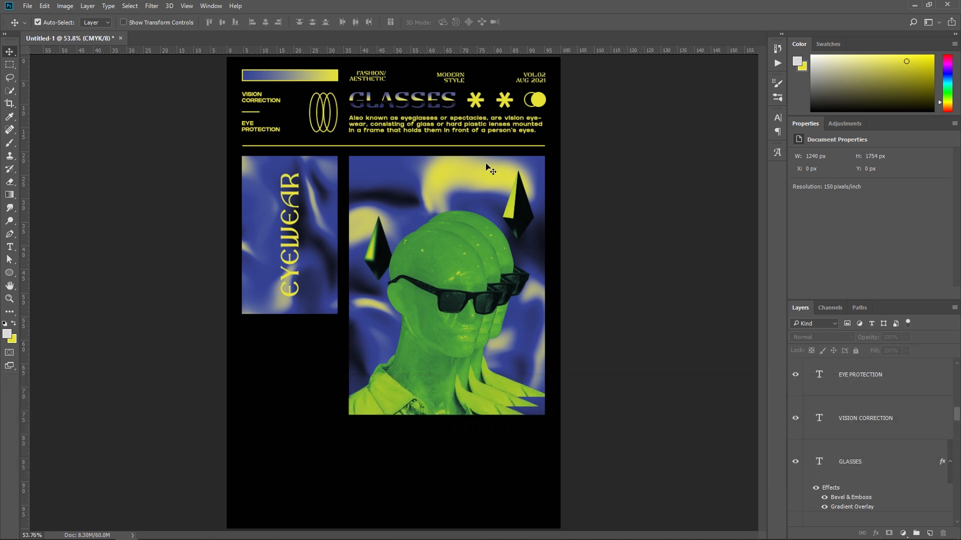
key("ctrl+semicolon")
key("ctrl+semicolon")
scroll(380, 397, "up", 2)
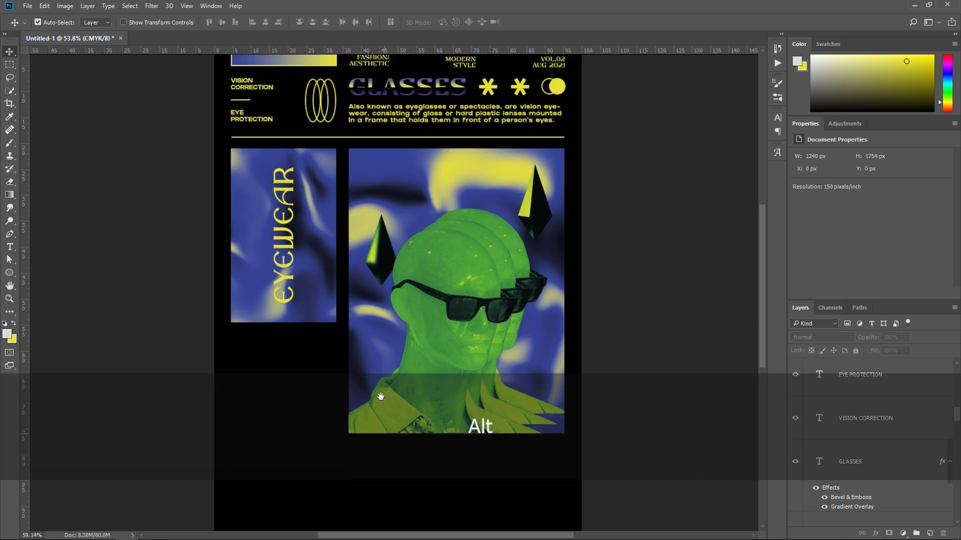
left_click_drag(380, 397, 376, 335)
left_click(9, 273)
left_click(24, 273)
mouse_move(226, 377)
left_mouse_down()
mouse_move(535, 446)
mouse_move(562, 431)
left_mouse_up()
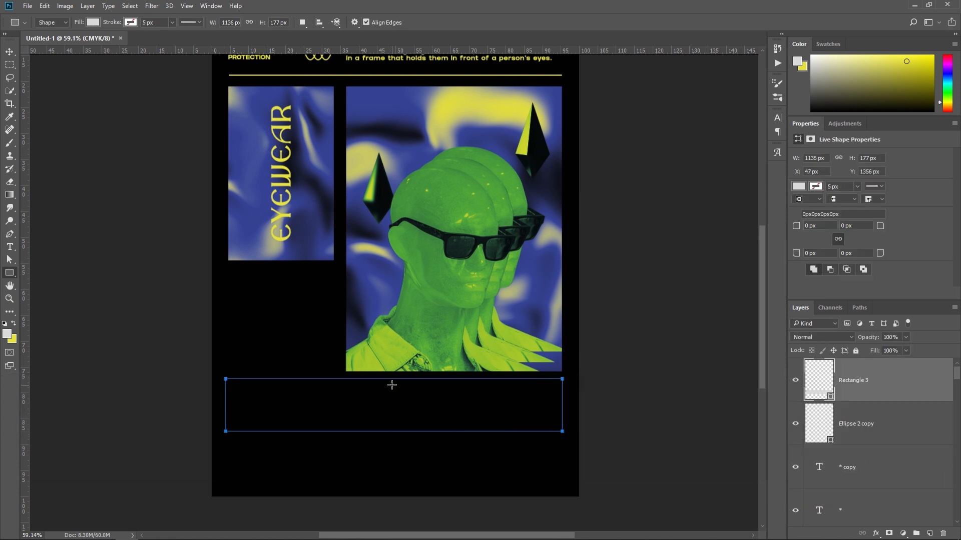
Step: Lower the rectangle's upper edge to a height of 165 px and fill it with the poster's yellow
key("ctrl+t")
left_click_drag(394, 378, 395, 383)
key("Return")
key("ctrl+0")
key("ctrl+t")
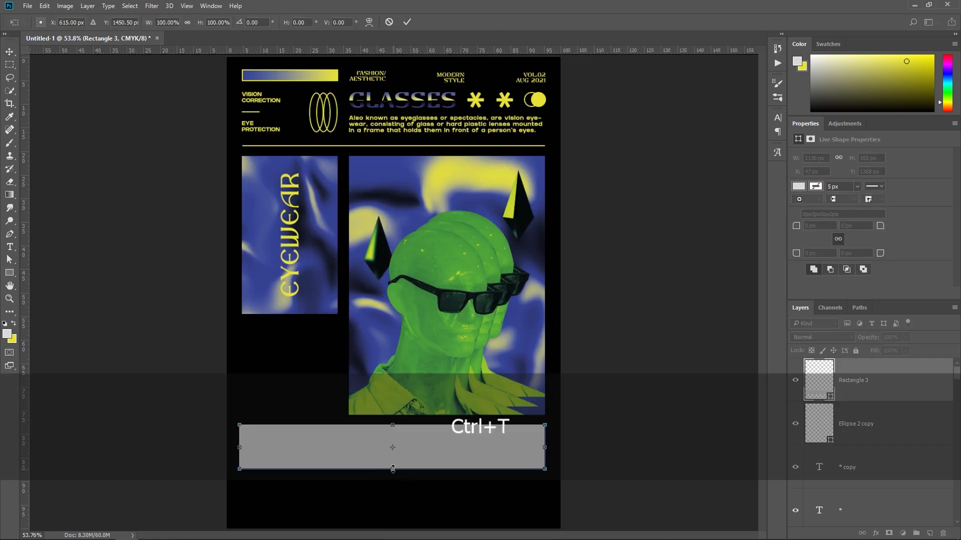
key("Return")
left_click(798, 187)
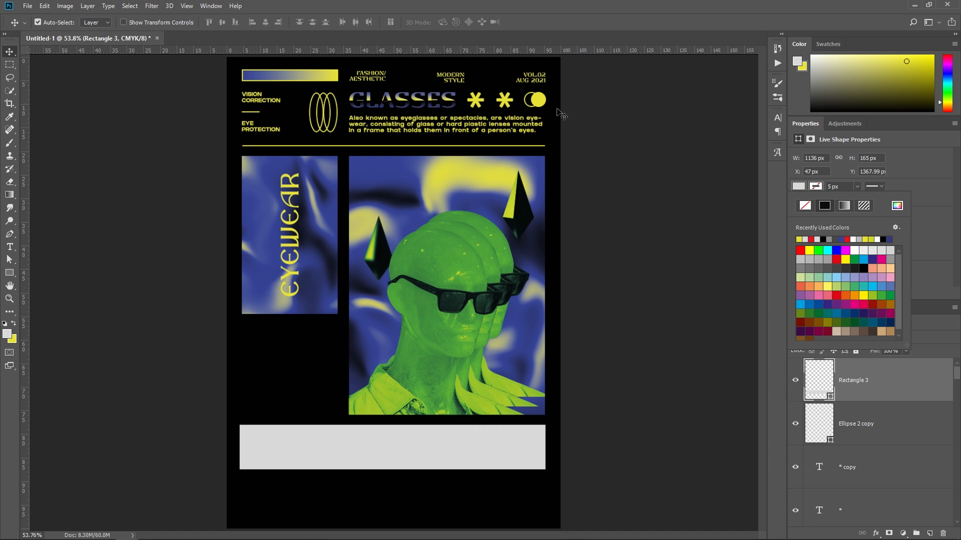
left_click(944, 216)
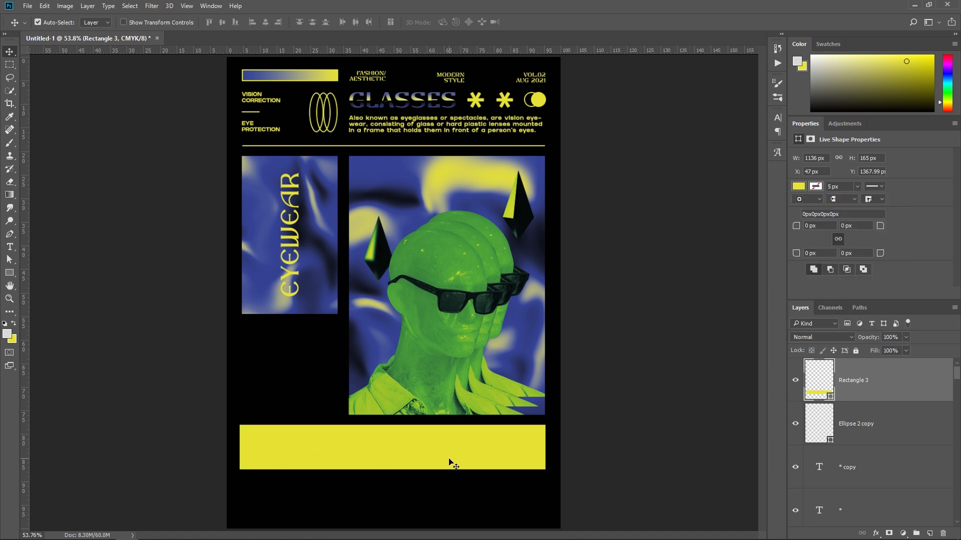
Step: Duplicate the header's eyeglasses description and place the copy below the yellow rectangle
left_click(382, 124)
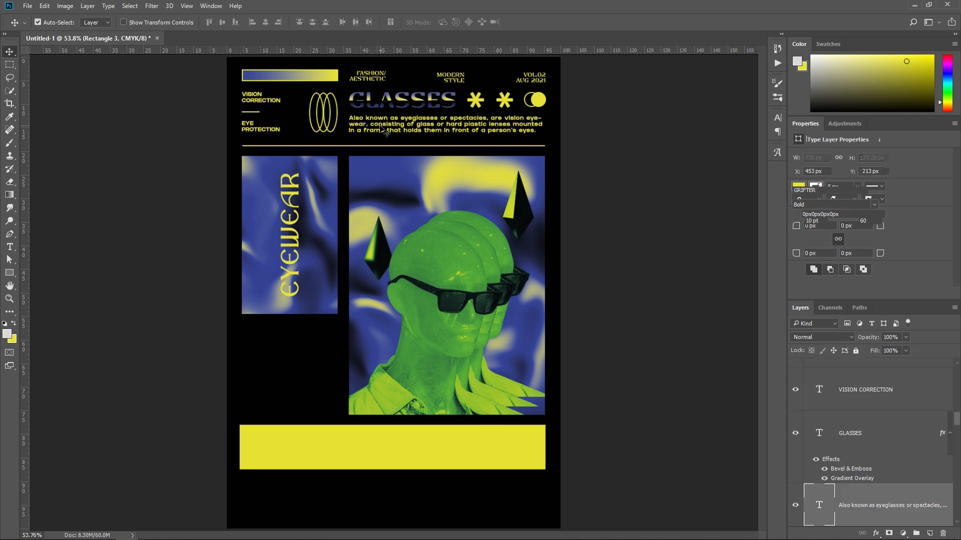
key("ctrl+j")
left_click_drag(381, 123, 327, 490)
Step: Replace the copy's text with the "There are many shapes, colors, and materials" paragraph from Notepad and widen its box to the content width
left_click(426, 531)
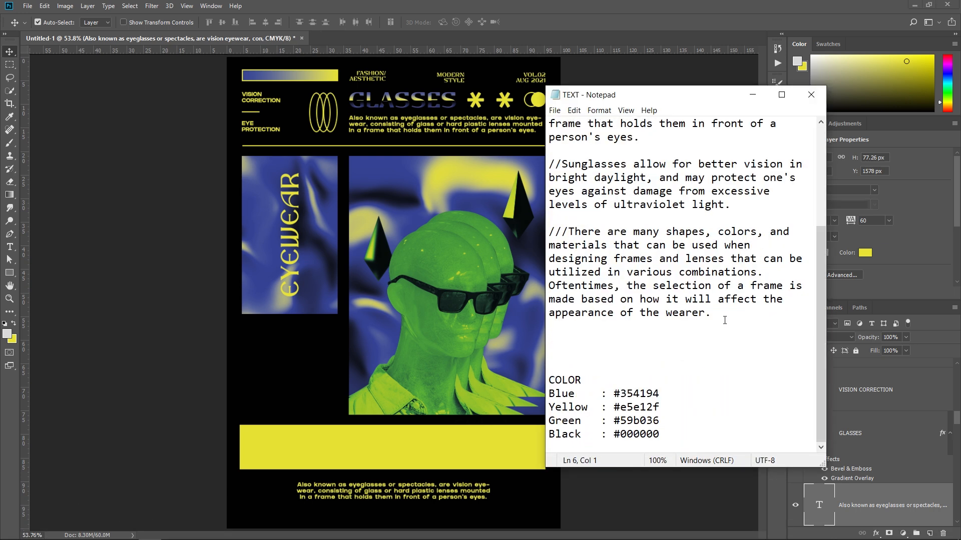
left_click_drag(725, 320, 571, 230)
key("ctrl+c")
left_click(427, 531)
key("t")
left_click(430, 491)
key("ctrl+a")
key("ctrl+v")
left_click_drag(493, 492, 545, 491)
left_click(471, 22)
key("v")
Step: Nudge the yellow rectangle slightly down and align its left edge with the EYEWEAR image above
left_click(460, 465)
key("Down")
key("Down")
key("Down")
left_click(581, 442)
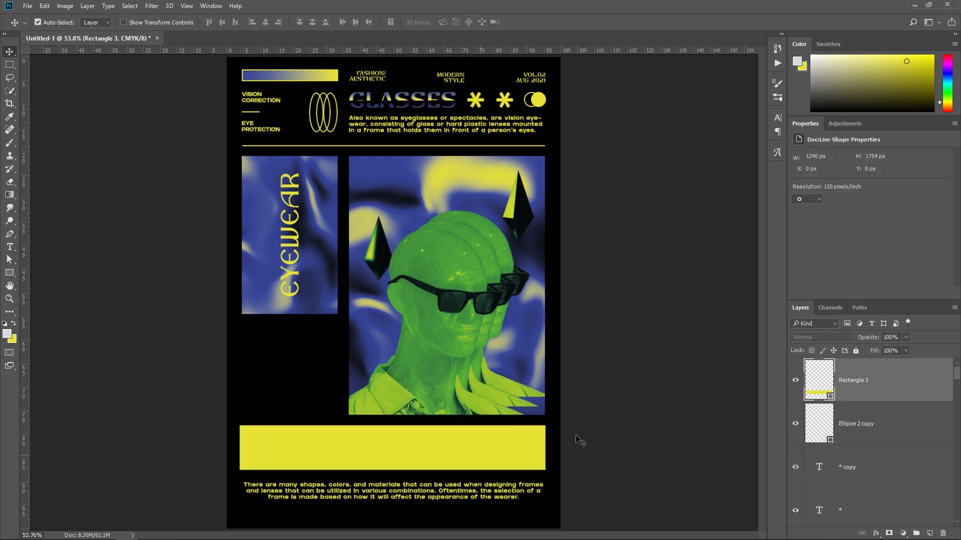
left_click(323, 457)
key("ctrl+t")
left_click_drag(239, 449, 242, 335)
key("Return")
left_click(573, 427)
Step: Duplicate the bottom paragraph and place the copy in the empty area below the EYEWEAR image
key("ctrl+0")
scroll(345, 381, "up", 6)
left_click_drag(344, 380, 577, 300)
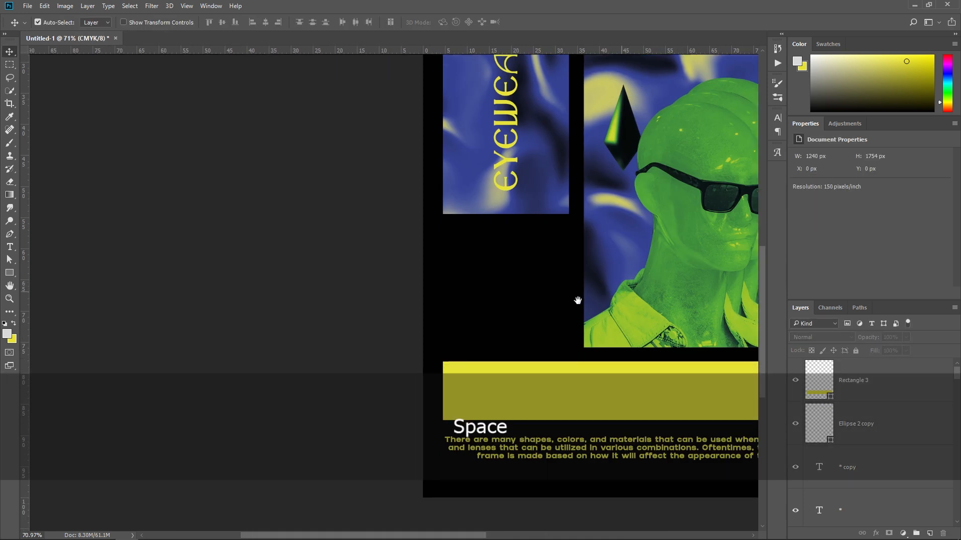
left_click(530, 499)
key("ctrl+j")
left_click_drag(530, 499, 507, 287)
Step: Replace the copy's text with the "Sunglasses allow for better vision" paragraph from Notepad and left-align it
key("t")
left_click(425, 266)
key("ctrl+a")
left_click_drag(432, 271, 344, 255)
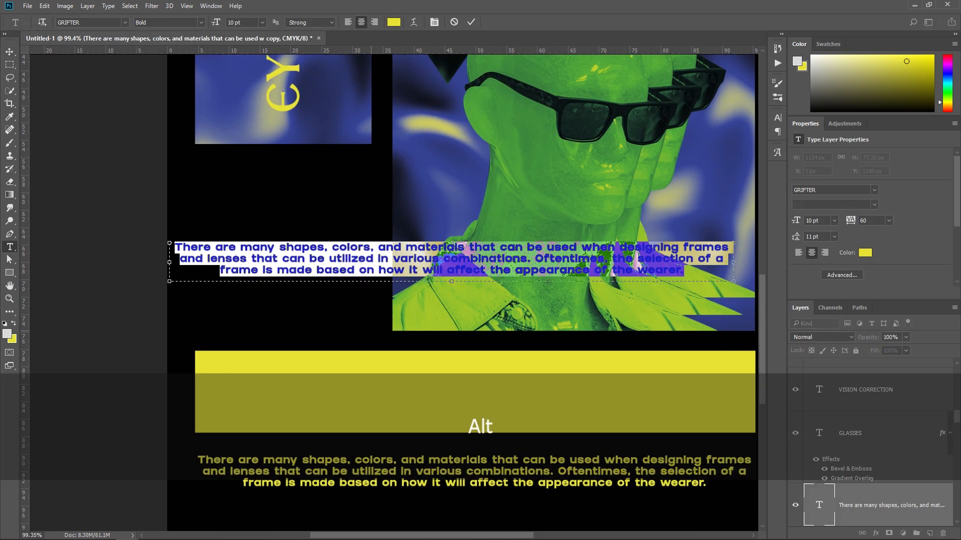
key("alt+Tab")
left_click_drag(734, 205, 564, 163)
key("ctrl+c")
key("alt+Tab")
key("ctrl+v")
key("ctrl+a")
left_click(347, 22)
Step: Resize the sunglasses paragraph's box to the width of the EYEWEAR image, tall enough to show all its text
left_click_drag(734, 262, 391, 275)
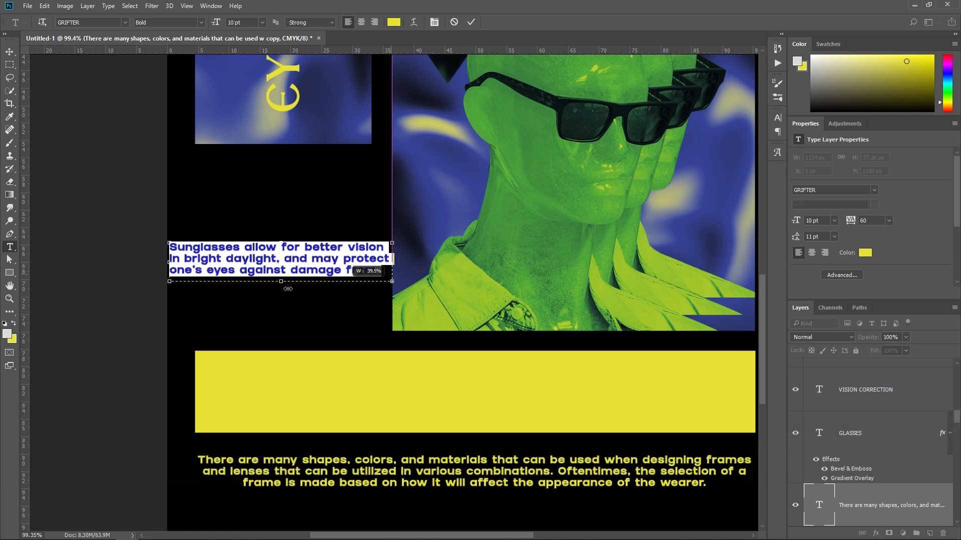
left_click_drag(280, 281, 280, 324)
left_click_drag(169, 283, 195, 144)
left_click_drag(392, 283, 372, 157)
left_click(470, 21)
key("v")
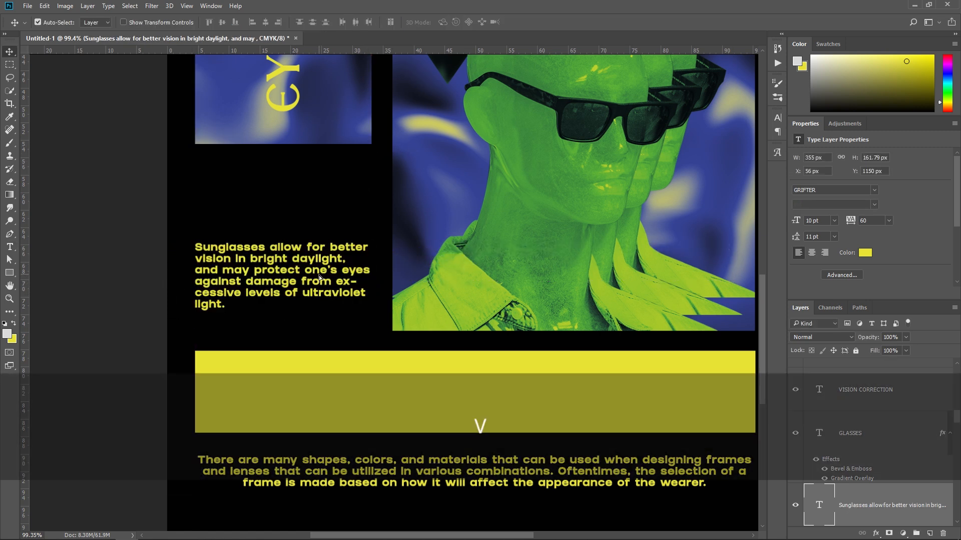
Step: Move the sunglasses paragraph down to align with the mannequin image's lower edge, checking it against a horizontal guide
left_click_drag(325, 279, 330, 300)
key("ctrl+semicolon")
left_click_drag(396, 50, 520, 330)
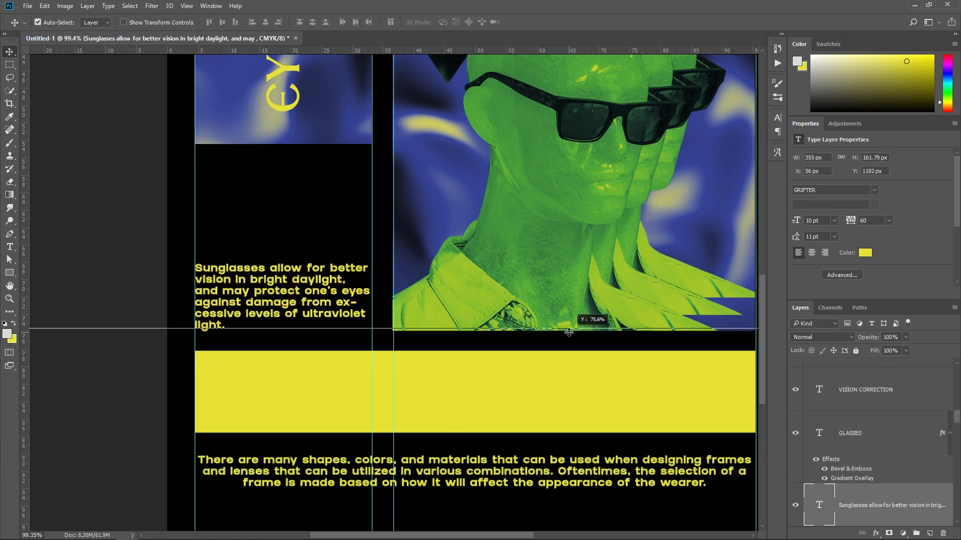
scroll(574, 332, "up", 2)
key("ctrl+0")
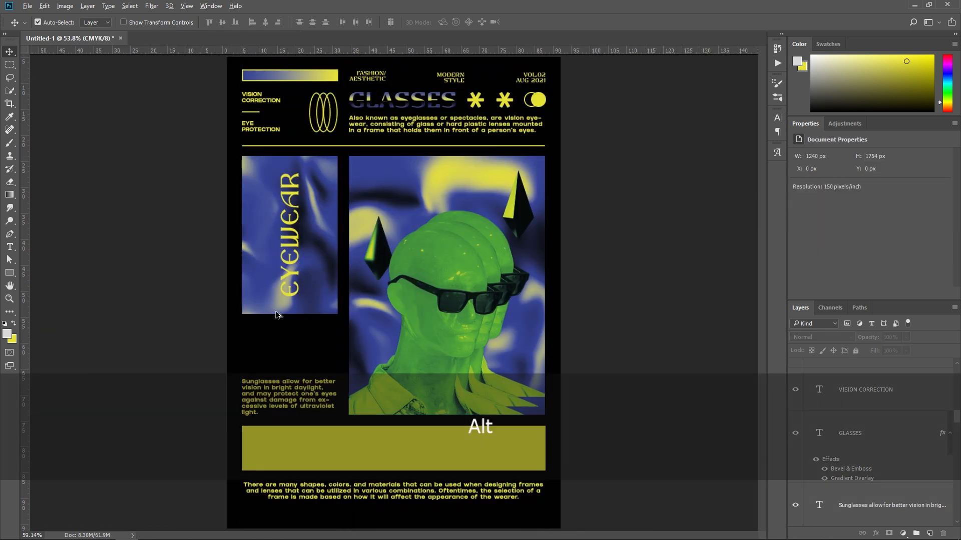
Step: Draw a horizontal ellipse about 141 by 70 px below the EYEWEAR image, with no fill and a 4 px yellow stroke
scroll(273, 311, "up", 2)
scroll(260, 368, "up", 2)
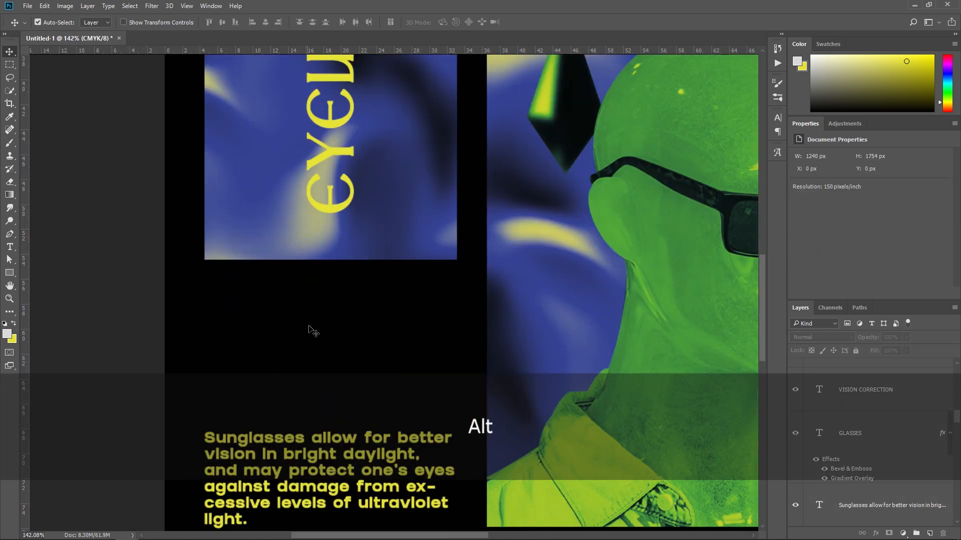
left_click_drag(310, 332, 333, 300)
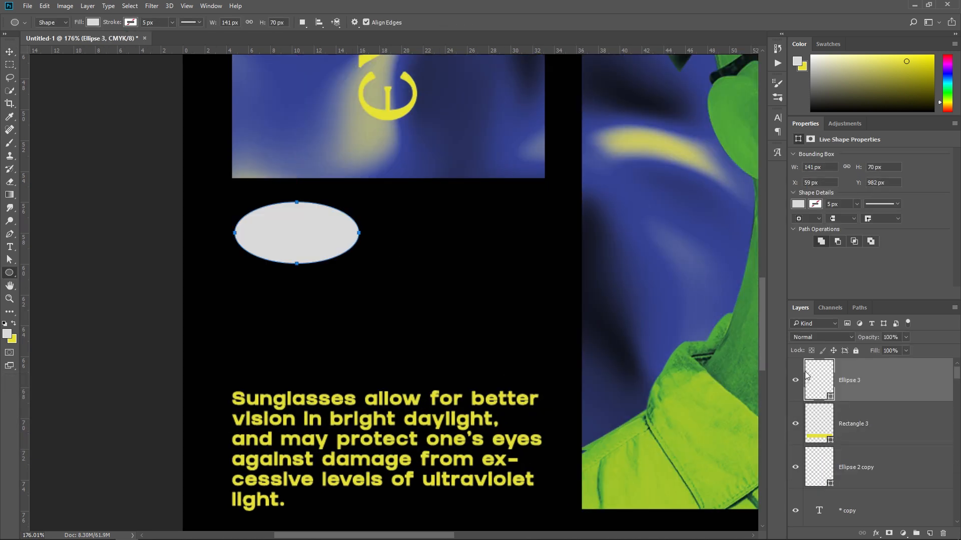
left_click(797, 204)
left_click(800, 249)
left_click(814, 204)
left_click(844, 208)
scroll(844, 207, "down", 1)
key("Return")
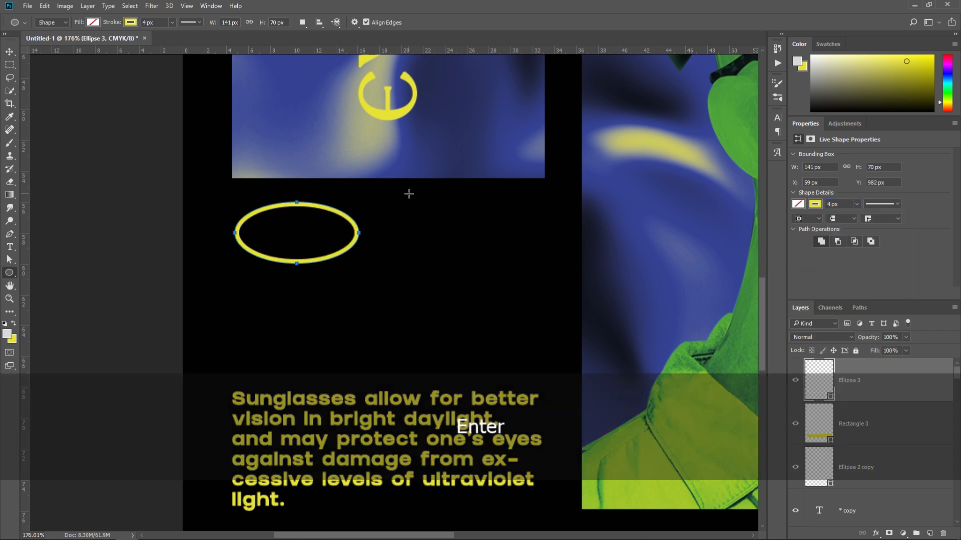
Step: Reduce the outlined ellipse's height to 66 px
key("v")
key("ctrl+t")
left_click_drag(297, 264, 296, 260)
key("Return")
Step: Duplicate the ellipse twice and narrow each copy about the shared center, the innermost to 47 px wide
key("ctrl+j")
key("ctrl+t")
mouse_move(358, 231)
left_mouse_down()
mouse_move(316, 231)
mouse_move(343, 231)
left_mouse_up()
key("Return")
key("ctrl+j")
key("ctrl+t")
key("Return")
left_click(332, 231, "ctrl")
key("ctrl+t")
key("Return")
Step: Remove the innermost ellipse's stroke and give it a solid yellow fill
left_click(317, 225)
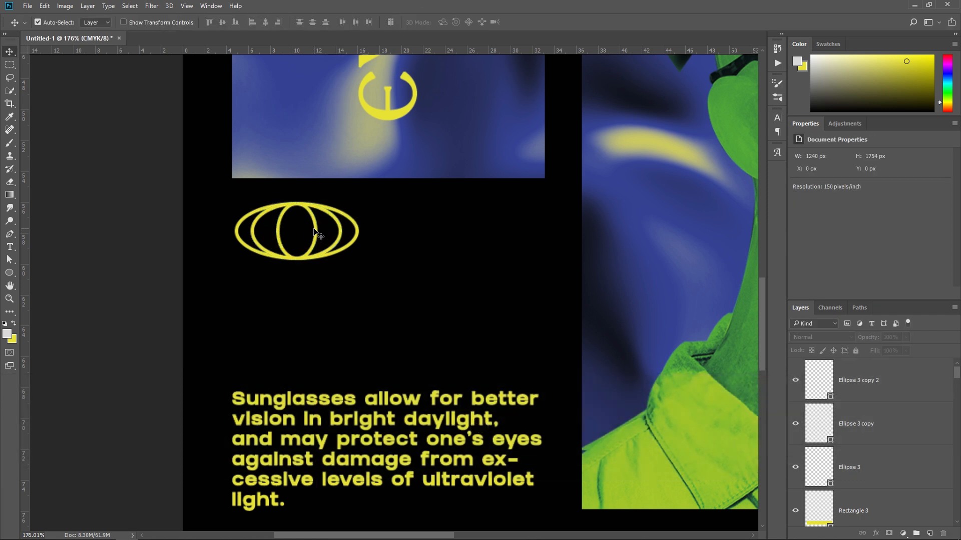
left_click(316, 230)
left_click(815, 204)
left_click(804, 224)
left_click(798, 204)
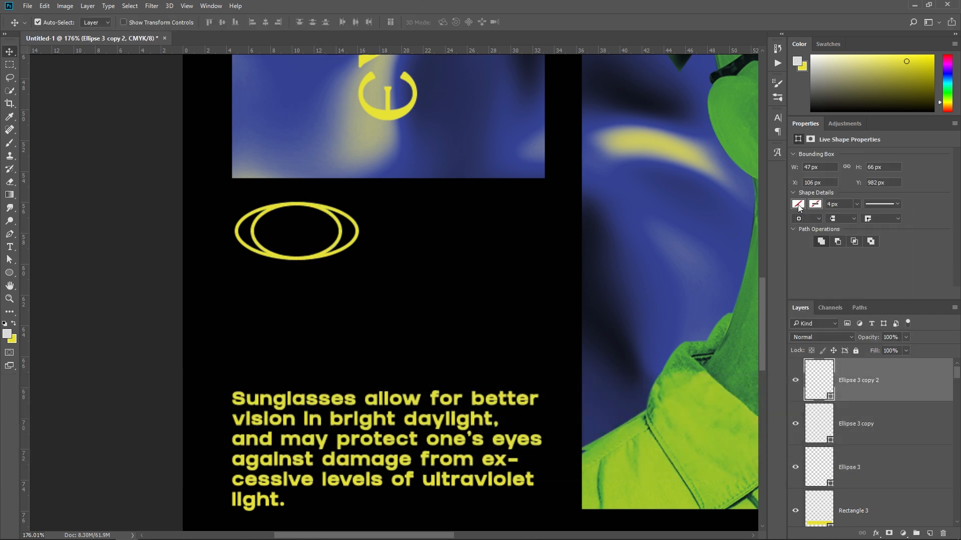
left_click(798, 258)
left_click(82, 268)
Step: Reduce the three eye ellipses' height to 62 px together and group their layers
left_click(340, 232, "shift")
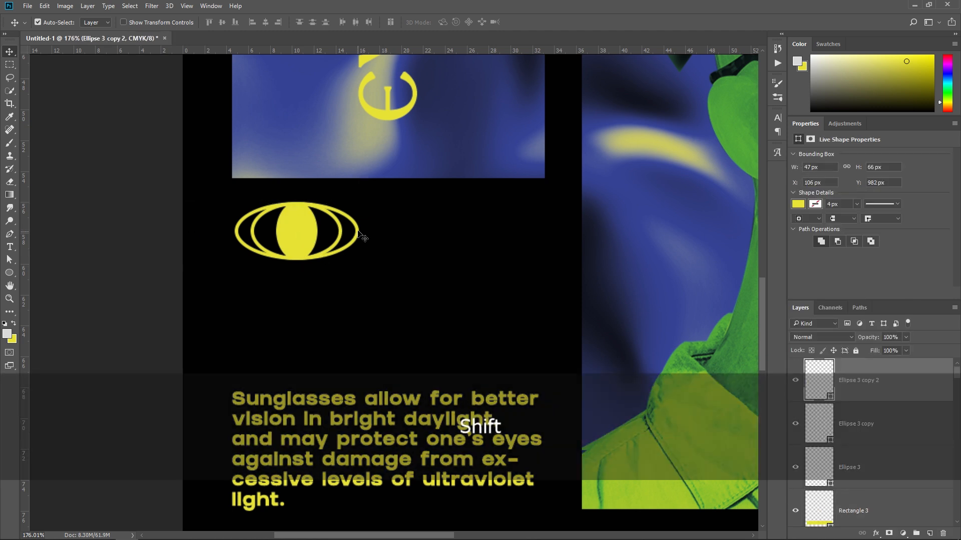
left_click(358, 233, "shift")
key("ctrl+t")
key("Return")
left_click(886, 461)
left_click(871, 387, "shift")
key("ctrl+t")
left_click_drag(297, 260, 296, 257)
left_click(472, 21)
key("ctrl+g")
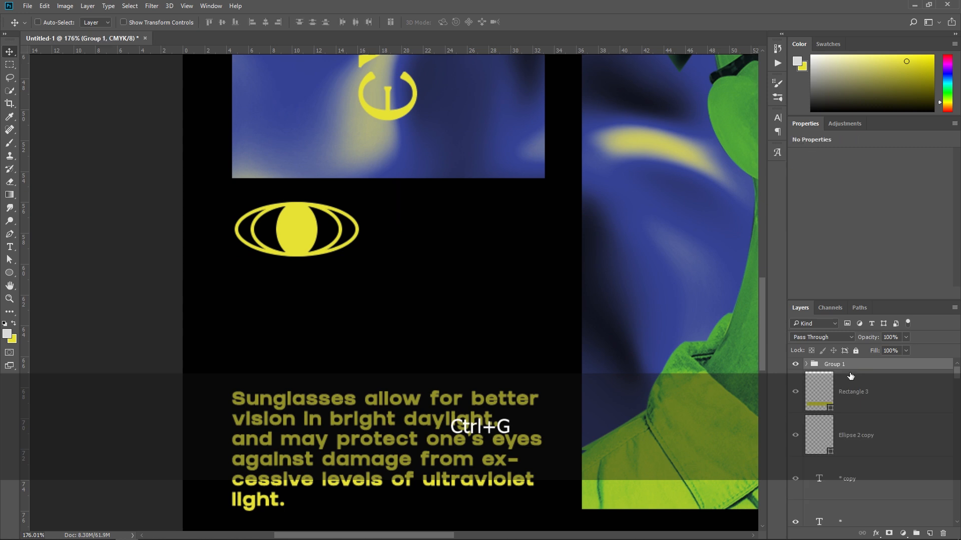
Step: Rename the eye's layer group to Mata kiri
double_click(833, 364)
type("m")
key("Caps_Lock")
type("ATA")
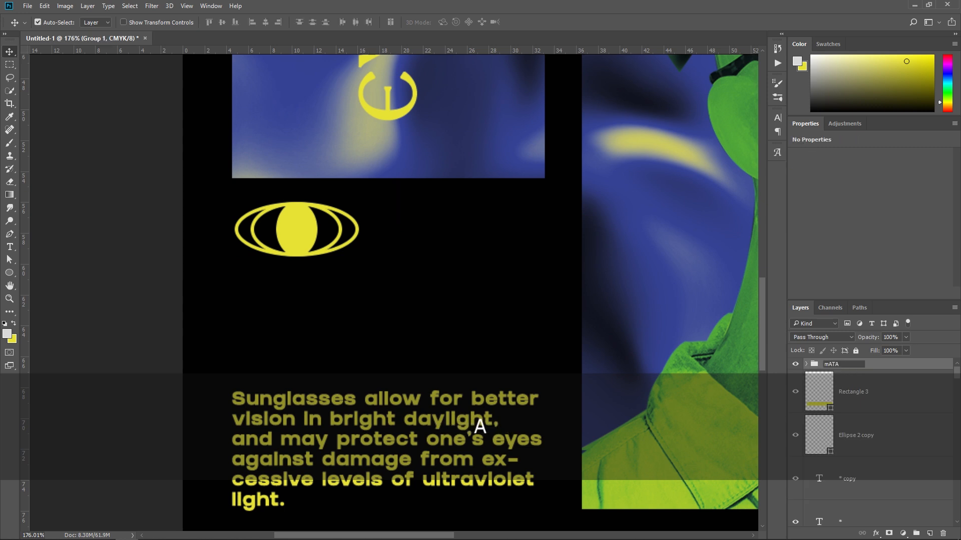
key("ctrl+a")
type("M")
key("Caps_Lock")
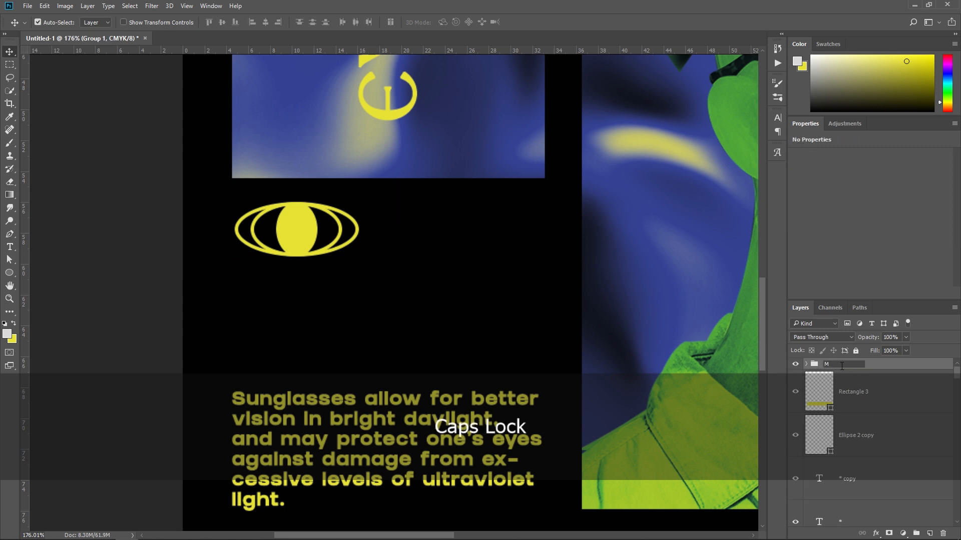
type("ata kiri")
key("Return")
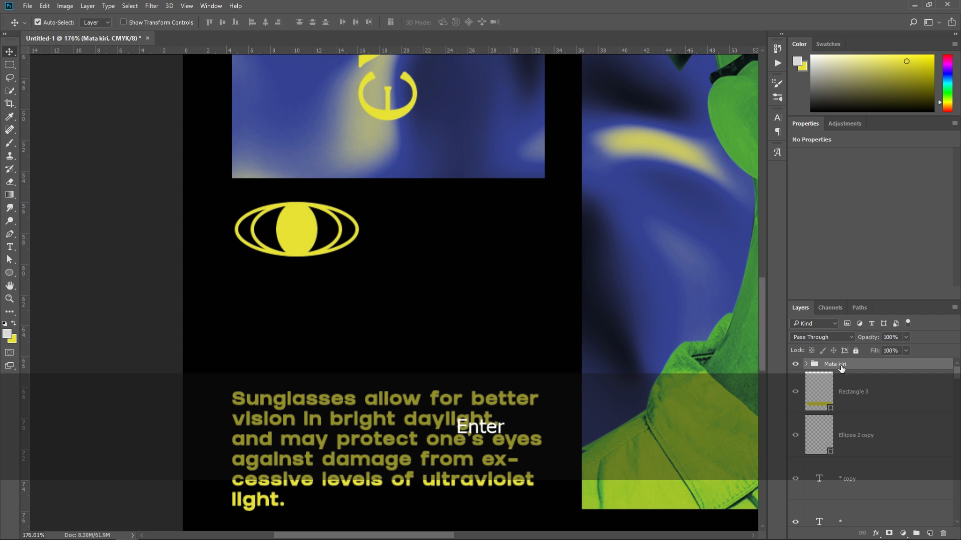
Step: Duplicate the eye group and shift the copy horizontally until it aligns with the EYEWEAR image's right edge
key("ctrl+j")
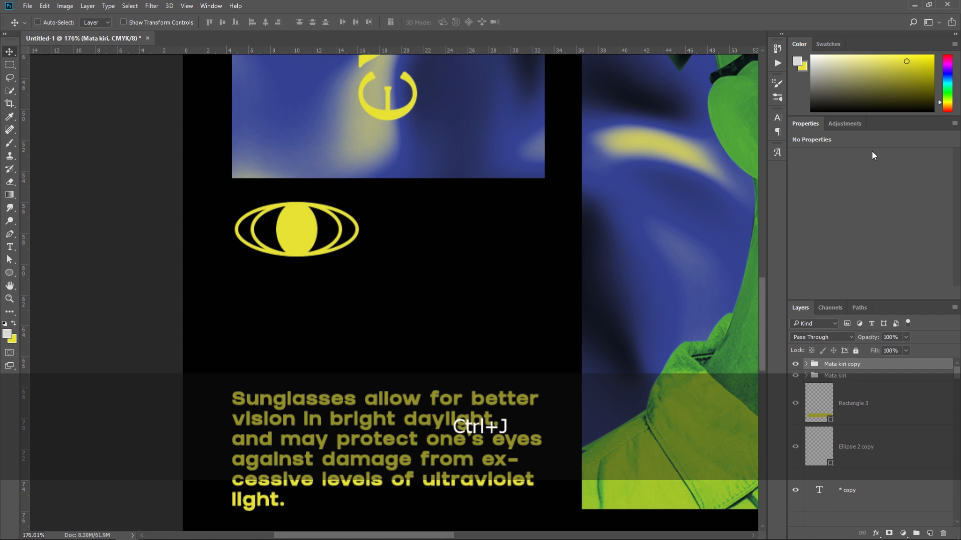
key("ctrl+t")
left_click_drag(314, 233, 500, 231)
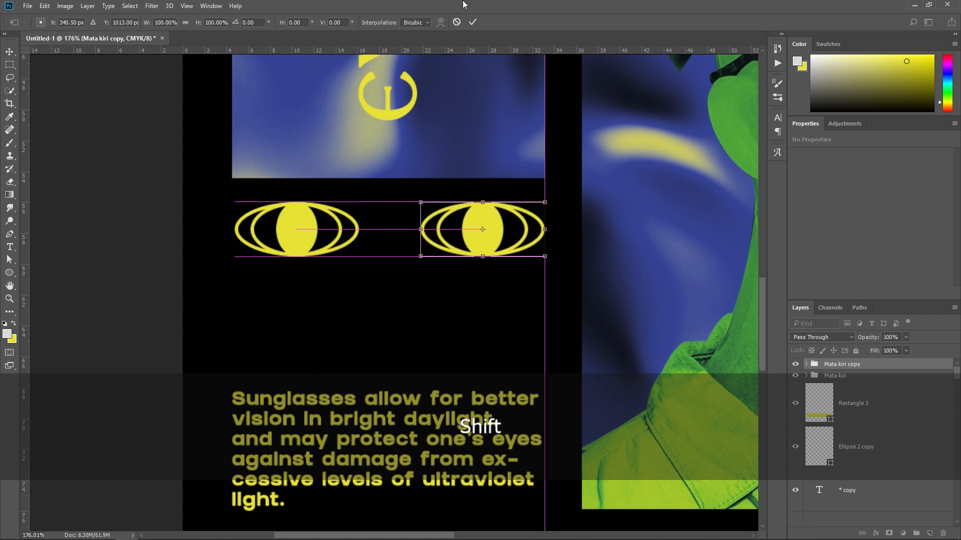
key("Return")
key("ctrl+0")
scroll(299, 359, "up", 5)
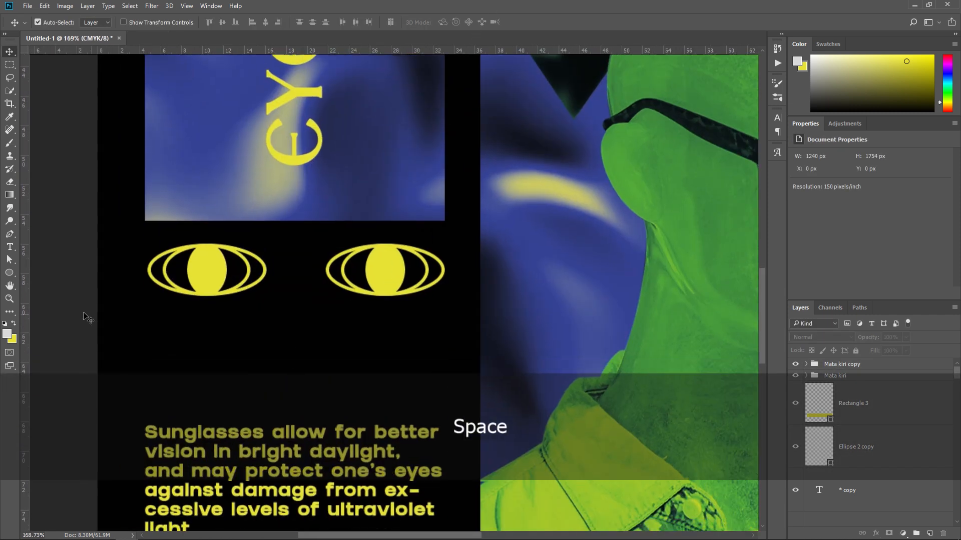
Step: Select both eye groups and move them down together by about 8 px
key("ctrl+0")
scroll(240, 331, "up", 3)
left_click_drag(239, 328, 419, 294)
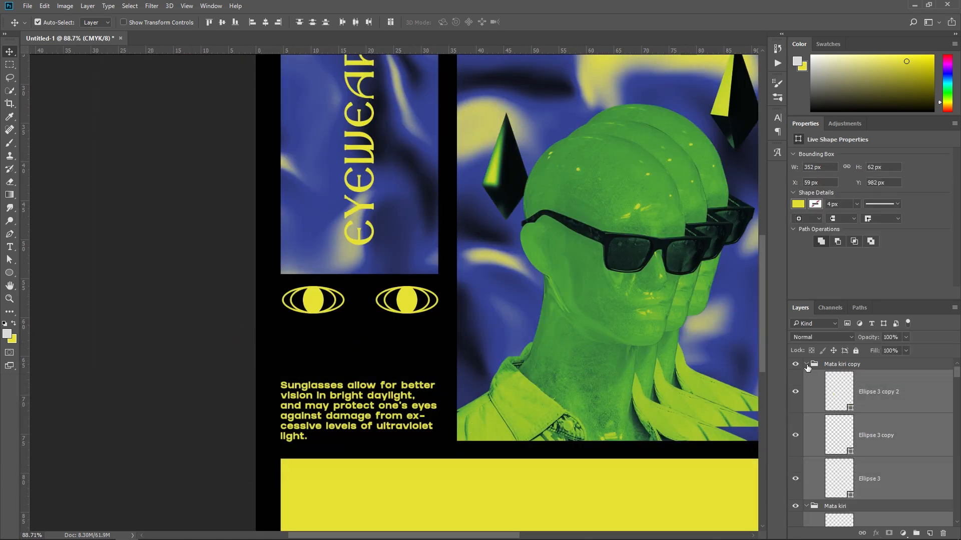
left_click(806, 364)
left_click(806, 376)
left_click(857, 378)
left_click(854, 366, "shift")
key("ctrl+t")
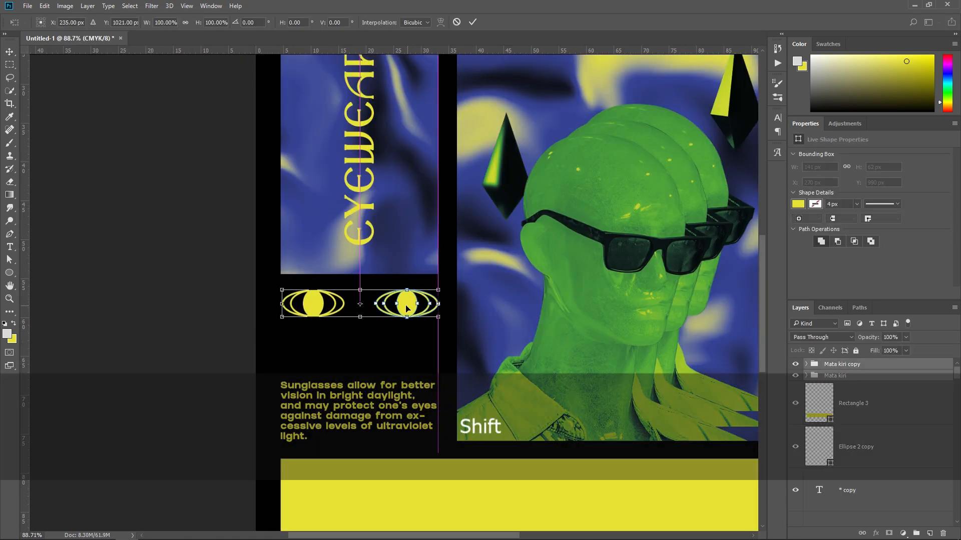
key("Return")
scroll(375, 302, "up", 3)
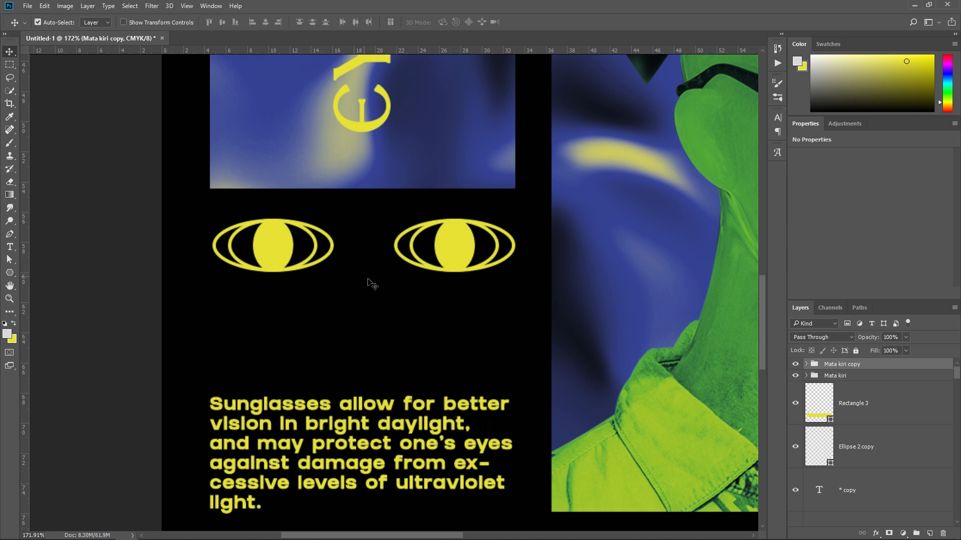
left_click(29, 6)
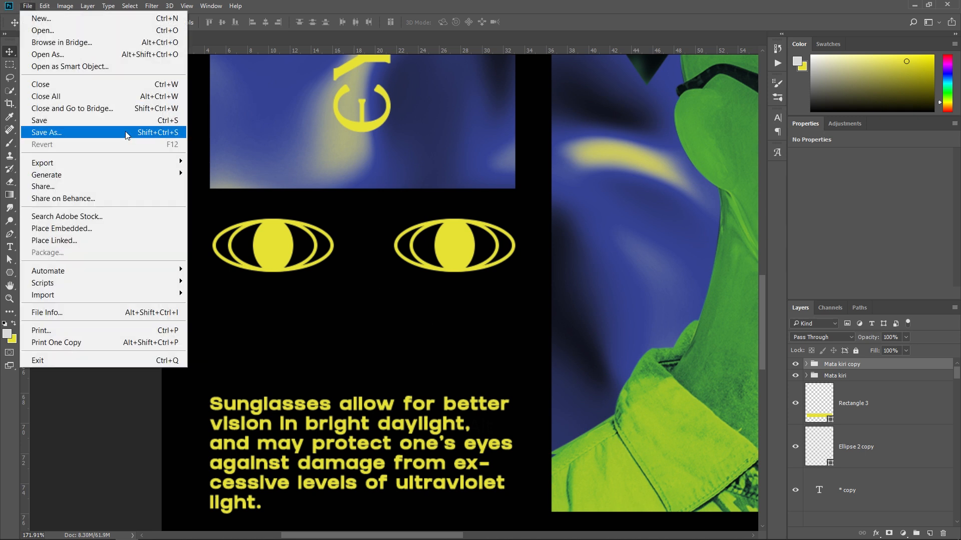
mouse_move(150, 166)
left_click(496, 4)
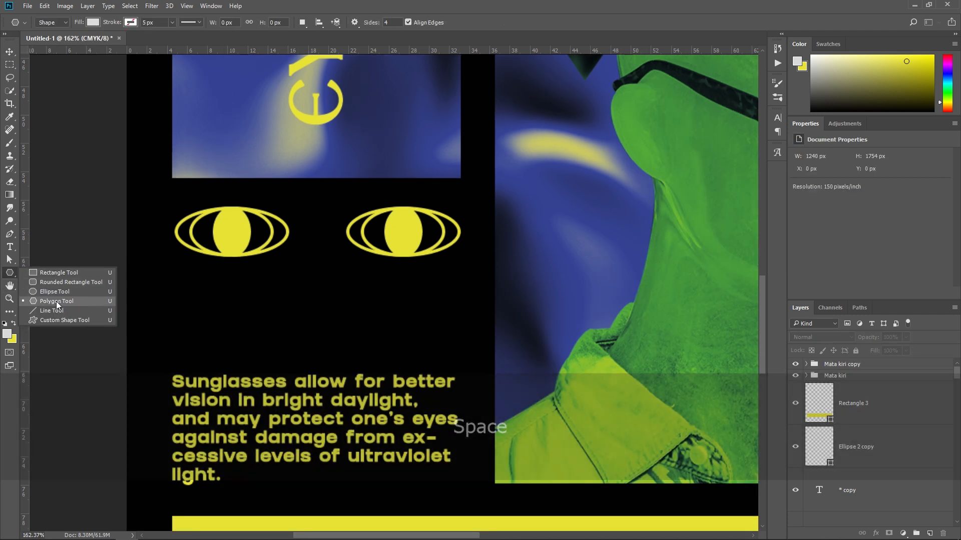
Step: Create a 100 by 100 px four-sided star polygon with sides indented by 80% and smooth indents
left_click(56, 301)
left_click(239, 305)
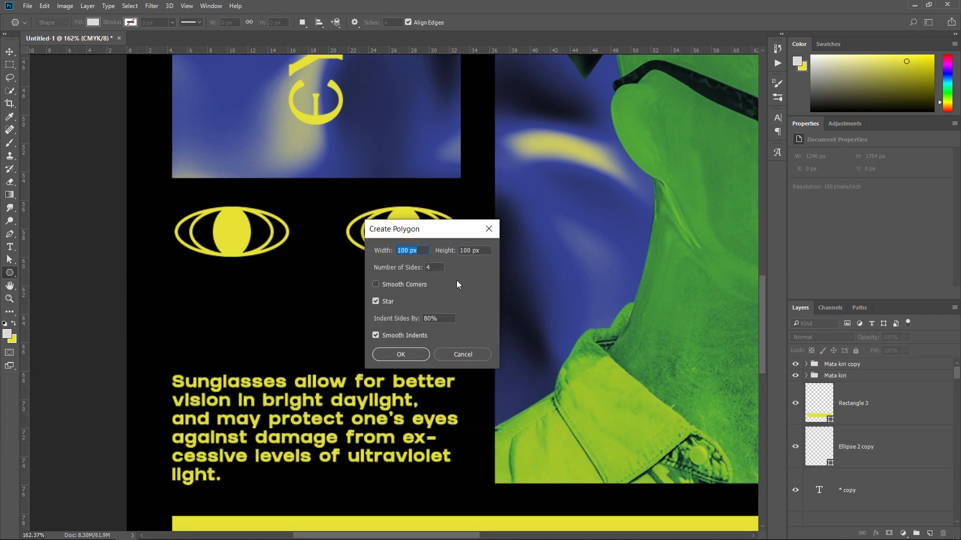
left_click(434, 267)
left_click(386, 355)
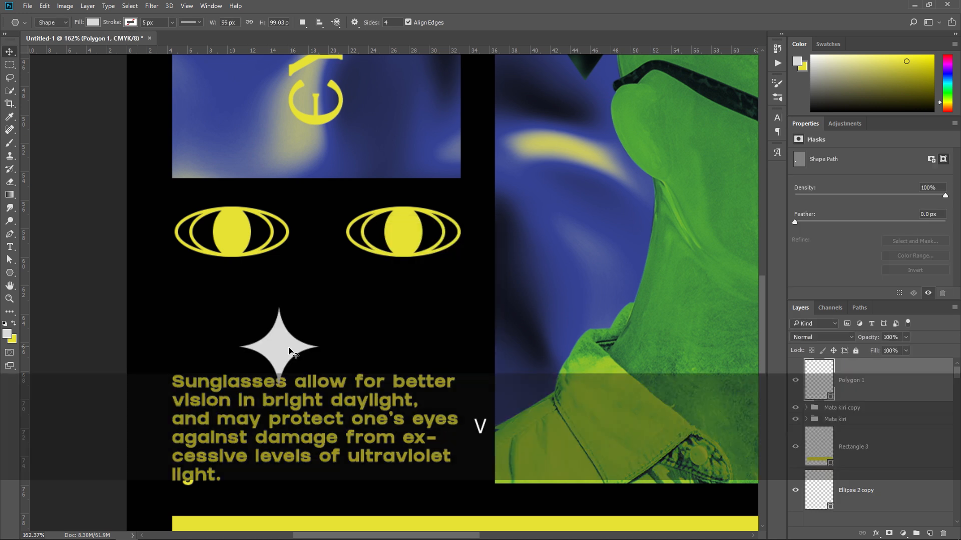
Step: Move the star beneath the eyes, resize it and recolor it yellow
key("v")
left_click_drag(276, 342, 318, 307)
key("ctrl+t")
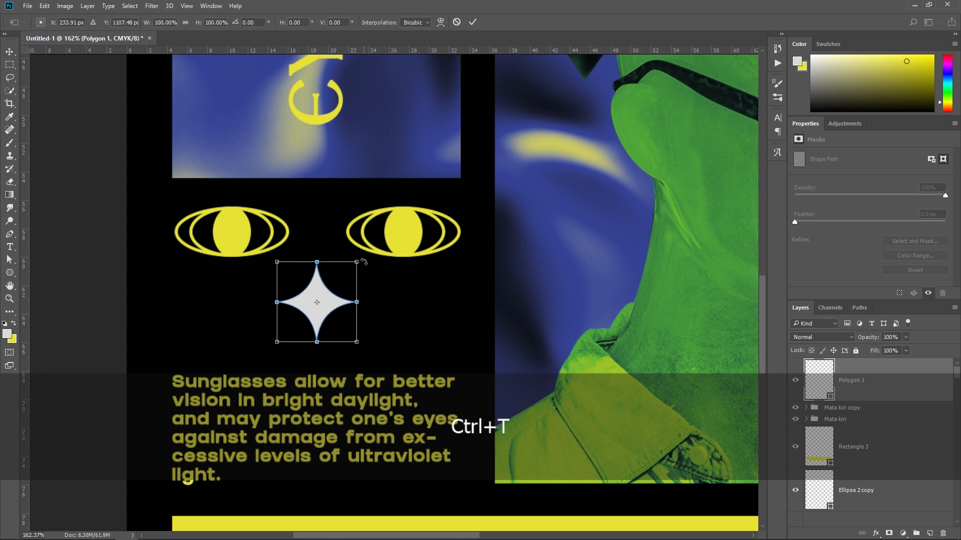
left_click_drag(356, 263, 443, 302)
key("Return")
double_click(820, 381)
left_click(405, 225)
left_click(832, 181)
Step: Arrange a row of stars below the eyes, with larger ones at the column's edges and a small one in the center
left_click_drag(444, 302, 190, 302)
key("ctrl+;")
left_click(443, 313, "shift")
key("ctrl+t")
left_click_drag(317, 291, 316, 277)
key("Return")
Step: Stretch the left star's inner tip toward the small center star until the shape is 120 px wide
key("a")
left_click(209, 311)
mouse_move(209, 311)
left_mouse_down()
mouse_move(250, 311)
mouse_move(223, 311)
left_mouse_up()
key("shift+Right")
key("shift+Right")
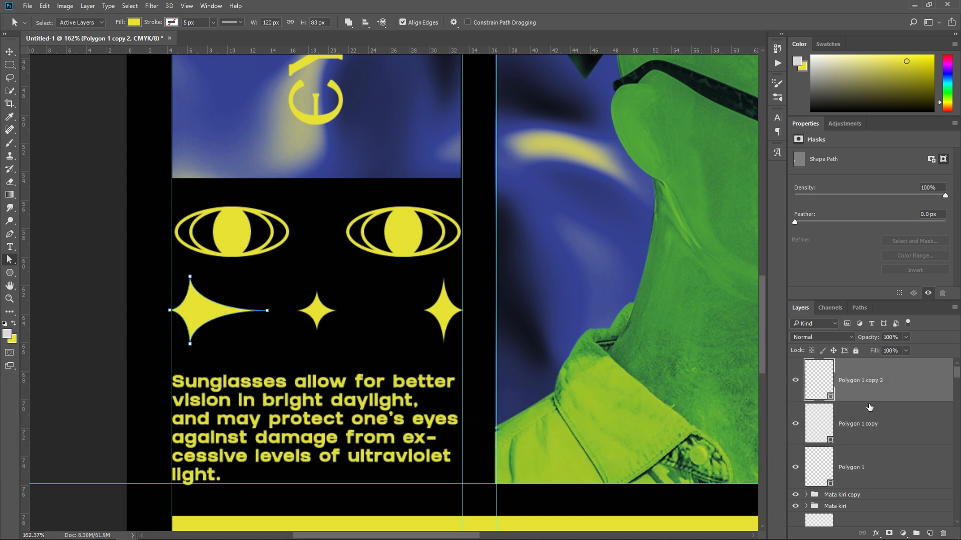
Step: Set the stretched left star to no fill with a 4 px yellow stroke
key("v")
key("p")
left_click(93, 22)
left_click(49, 41)
left_click(131, 23)
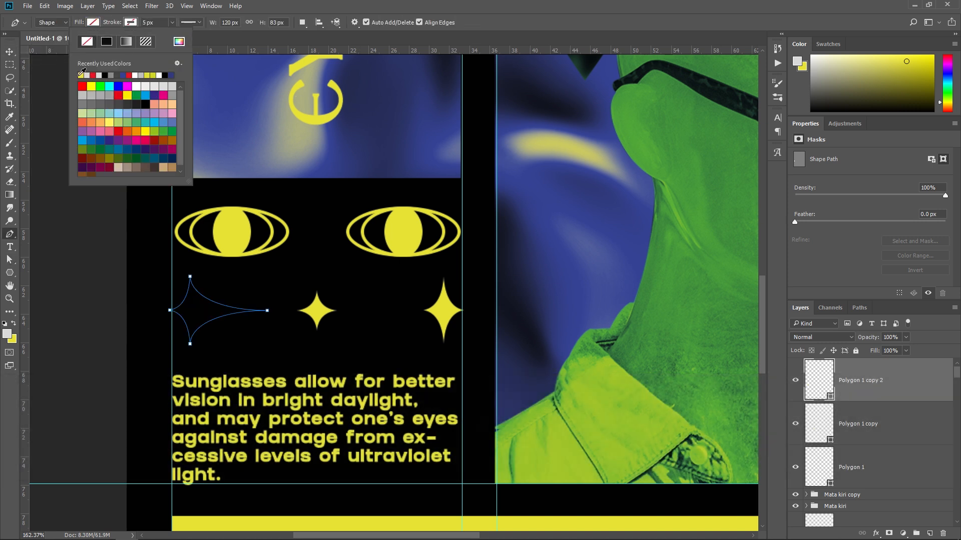
left_click(81, 75)
left_click_drag(157, 23, 139, 23)
type("4")
key("Return")
Step: Replace the right star with a horizontally flipped duplicate of the outlined left star
key("v")
left_click(453, 315)
key("Delete")
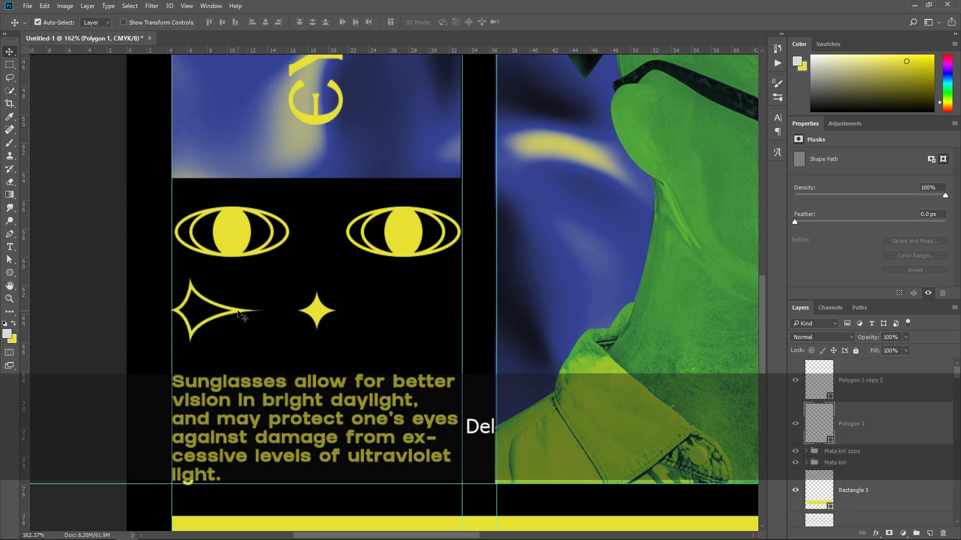
left_click(241, 311)
key("ctrl+j")
left_click_drag(242, 311, 440, 310)
key("ctrl+t")
right_click(407, 314)
left_click(453, 473)
key("Return")
Step: Duplicate the right outlined star and place the copy below the bottom paragraph
key("ctrl+0")
key("ctrl+;")
left_click_drag(233, 431, 395, 357)
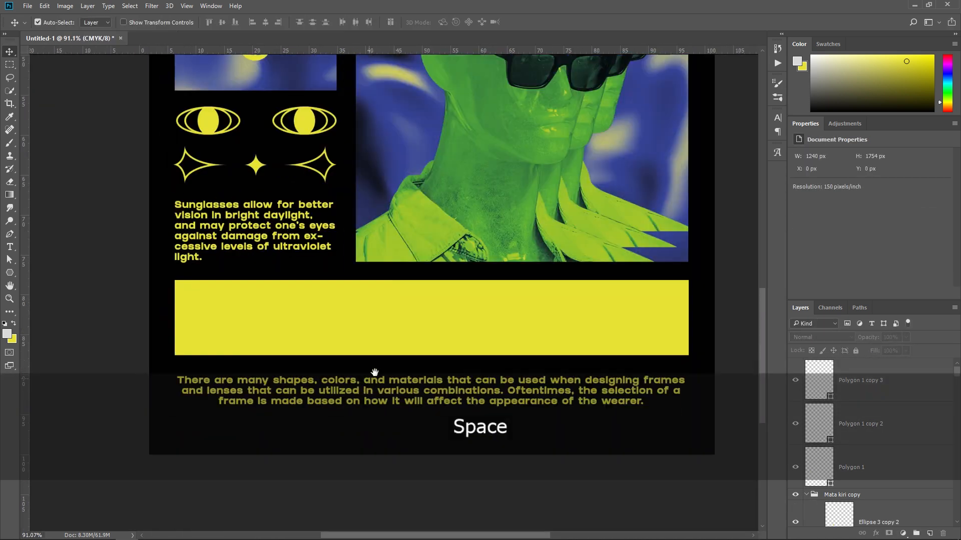
left_click_drag(374, 373, 379, 340)
left_click_drag(411, 391, 411, 442)
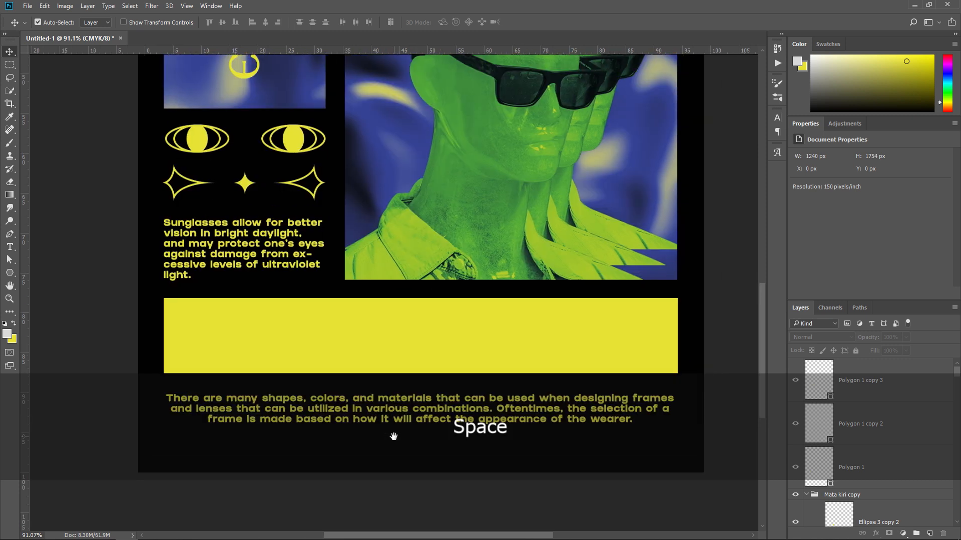
left_click(323, 197)
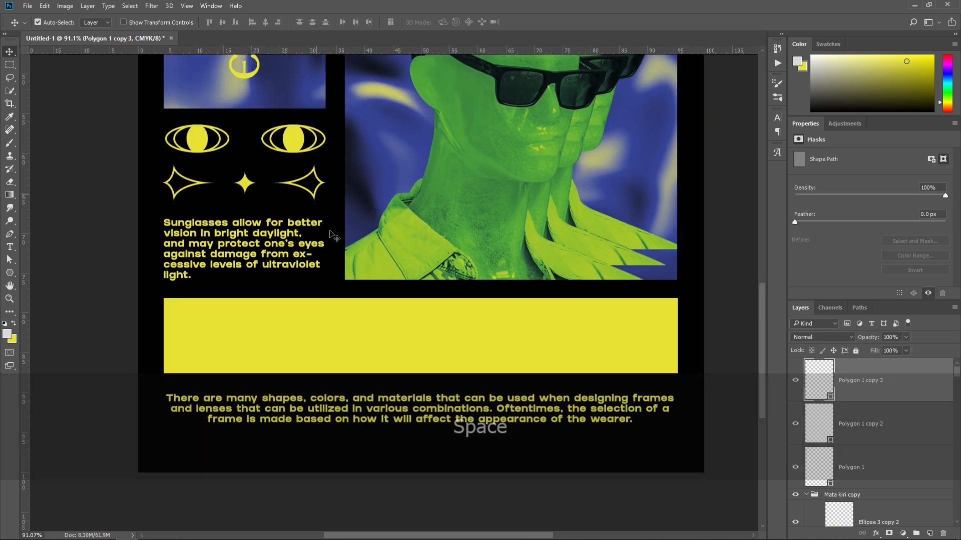
left_click(323, 190)
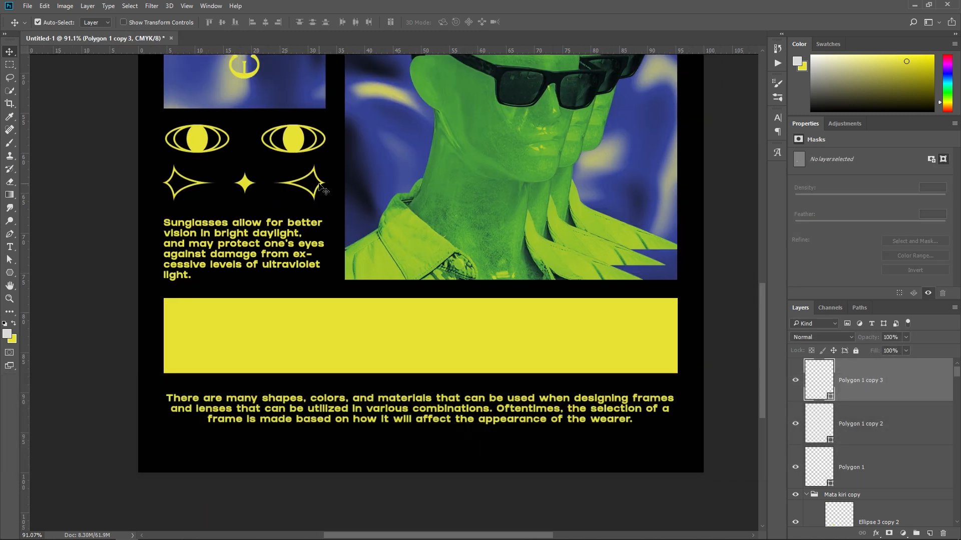
left_click(322, 197)
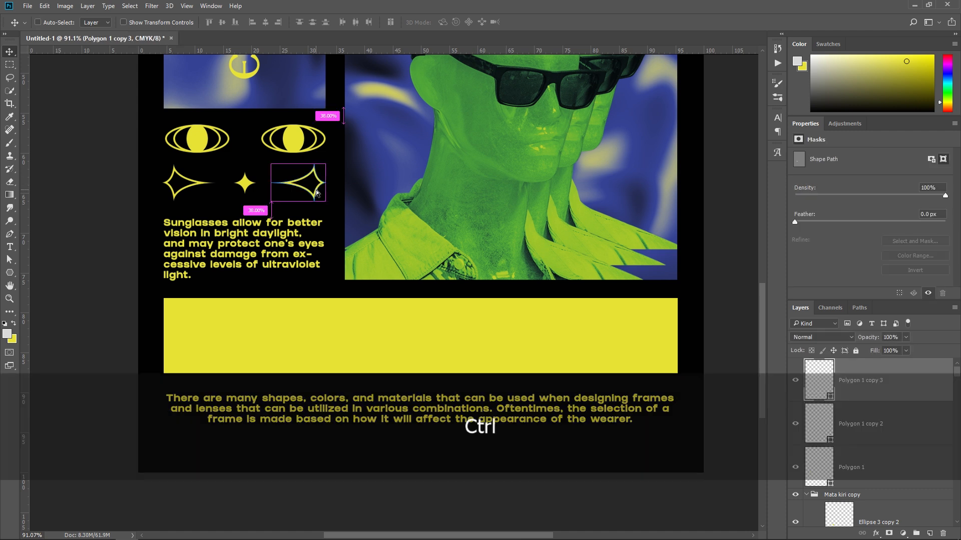
key("ctrl+j")
left_click_drag(340, 224, 498, 489)
Step: Remove the copied star's stroke and give it a solid yellow fill
key("p")
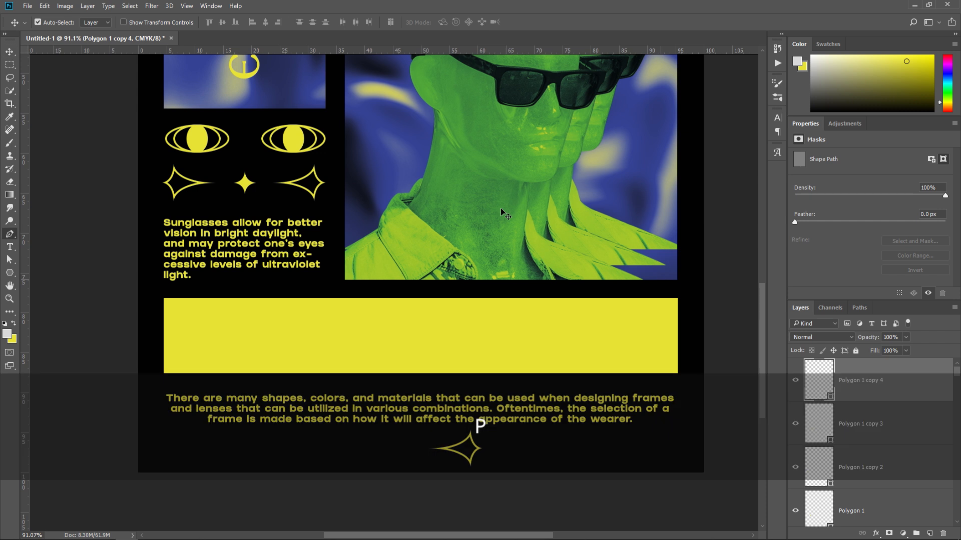
left_click(130, 22)
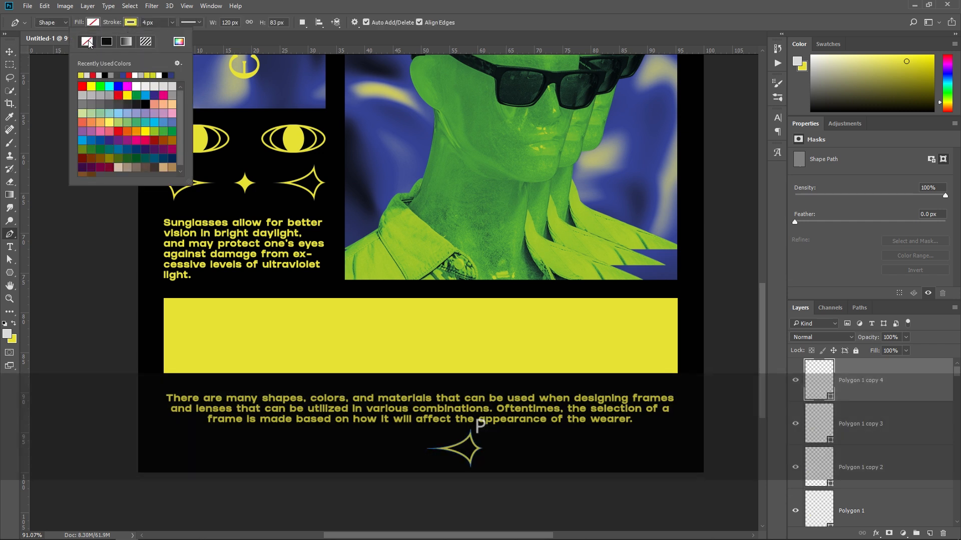
left_click(88, 22)
left_click(88, 22)
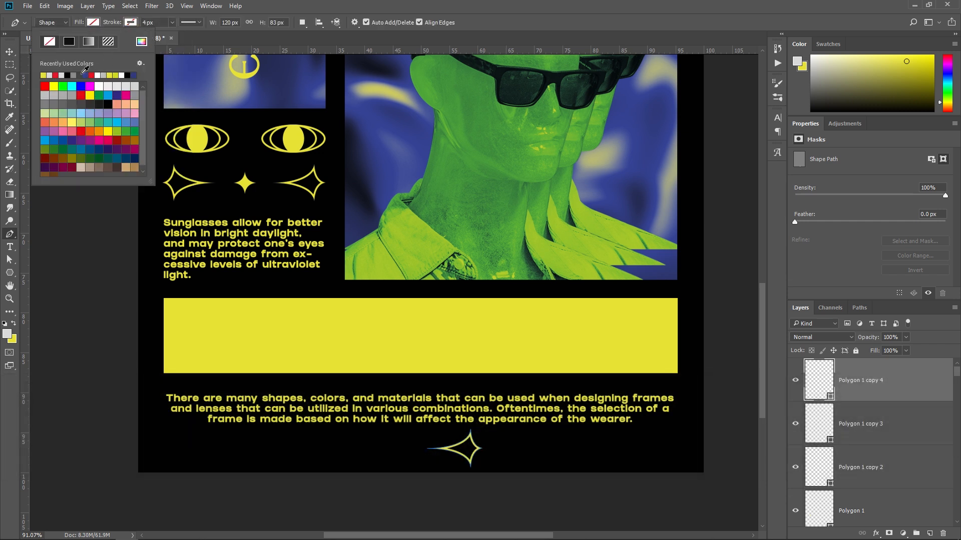
Step: Scale the filled star to about 61% and position it beneath the bottom paragraph
left_click(11, 52)
left_click_drag(471, 450, 399, 464)
key("ctrl+t")
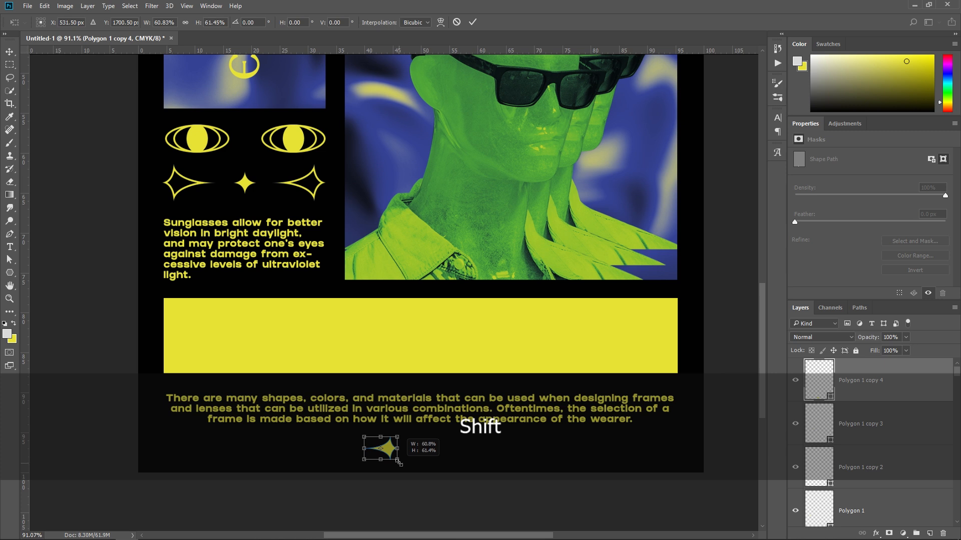
key("Return")
scroll(399, 464, "up", 6)
key("ctrl+t")
left_click_drag(363, 345, 384, 328)
key("Return")
Step: Duplicate the small filled star beside the original and flip the copy horizontally to form a mirrored pair
left_click_drag(372, 365, 418, 346)
right_click(475, 348)
key("ctrl+t")
right_click(495, 360)
left_click(534, 341)
key("Return")
key("ctrl+0")
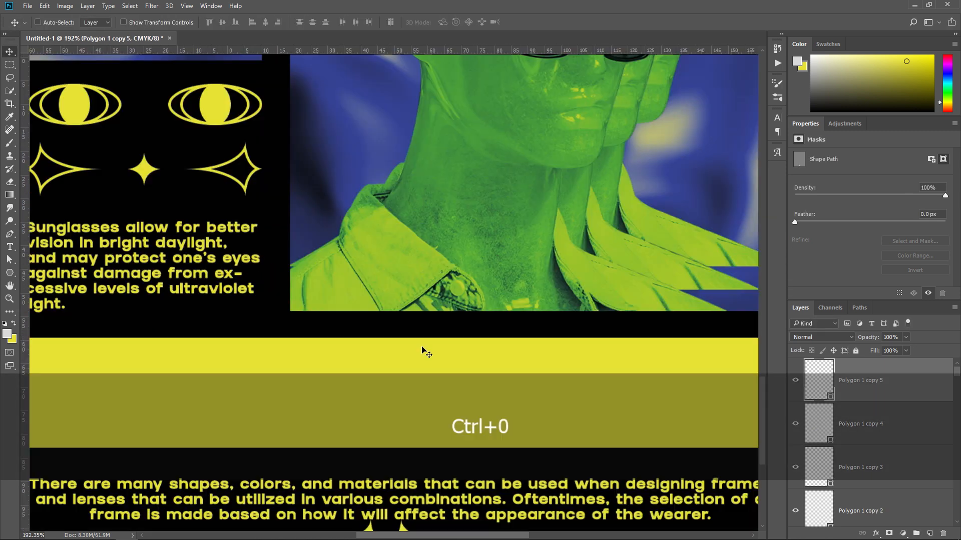
Step: Position the mirrored star pair centrally in the space below the bottom paragraph, checking it against the guides
scroll(458, 374, "up", 3)
scroll(460, 376, "up", 2)
key("ctrl+semicolon")
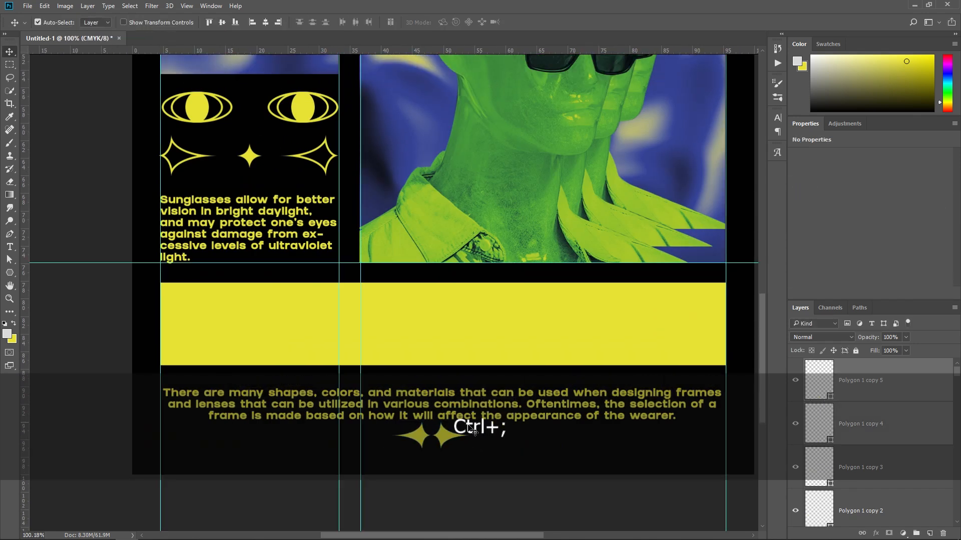
left_click_drag(446, 438, 456, 438)
key("ctrl+0")
mouse_move(426, 495)
left_mouse_down()
mouse_move(387, 511)
mouse_move(425, 494)
left_mouse_up()
left_click(400, 506)
left_click(425, 490)
left_click(590, 472)
key("ctrl+0")
key("ctrl+semicolon")
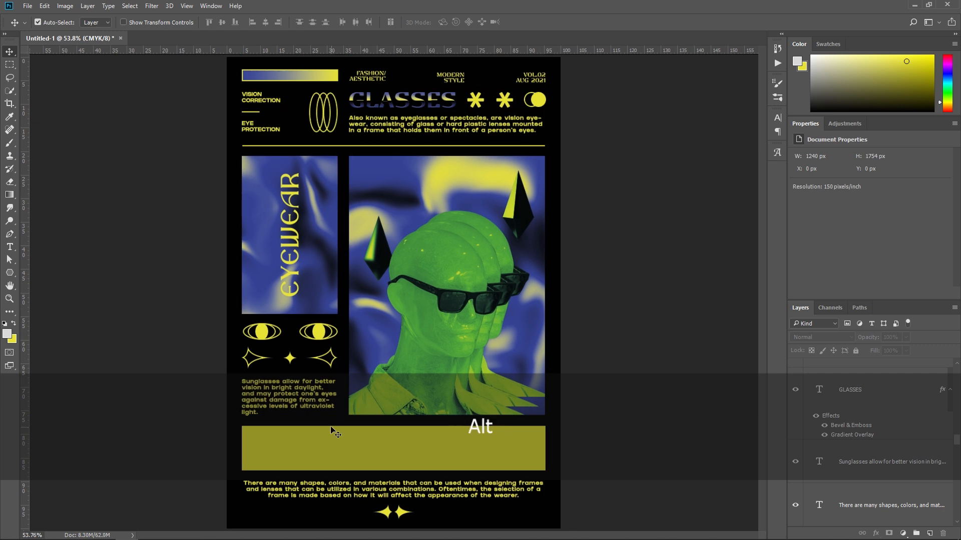
Step: Add the centred text "you brand" in black 10 pt GRIFTER Bold on the yellow bar
scroll(306, 431, "up", 6)
key("space")
left_click_drag(300, 396, 279, 317)
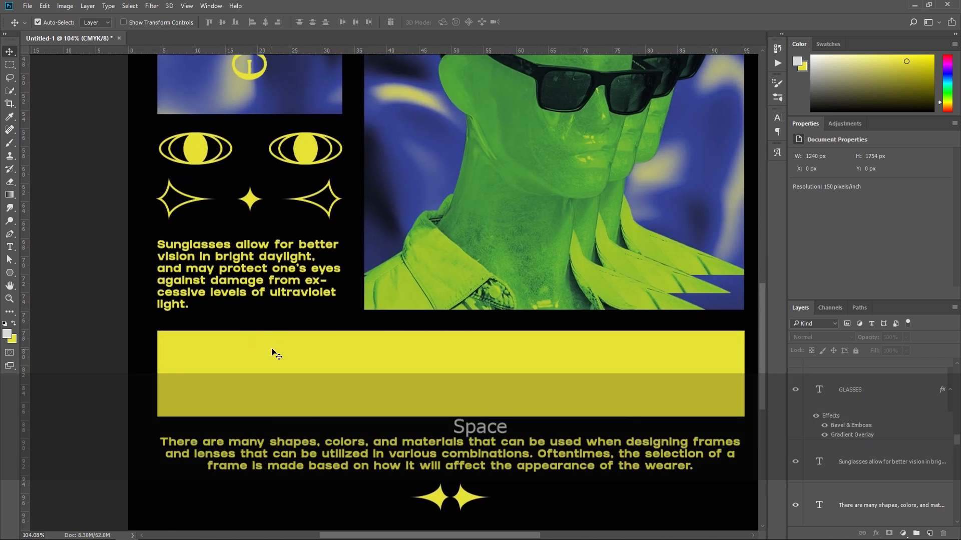
key("ctrl")
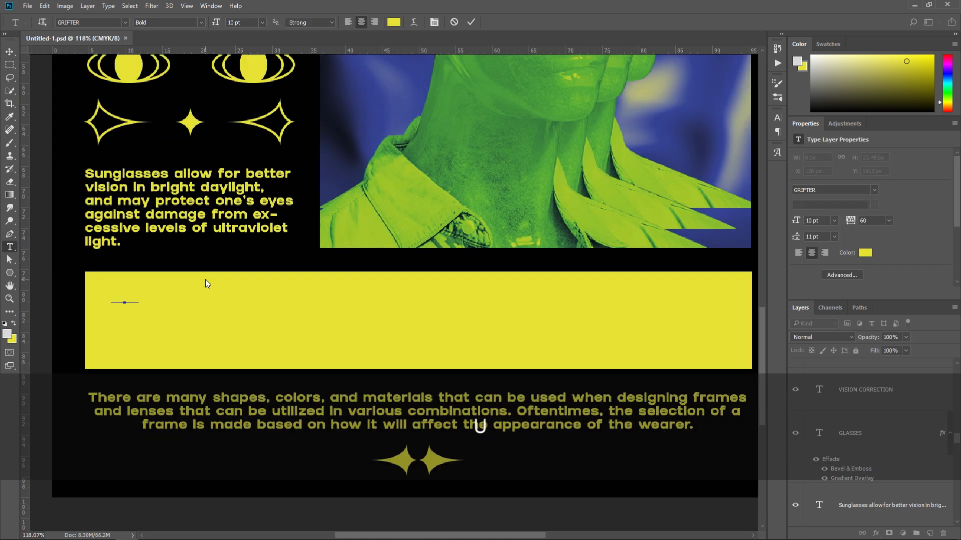
key("ctrl+a")
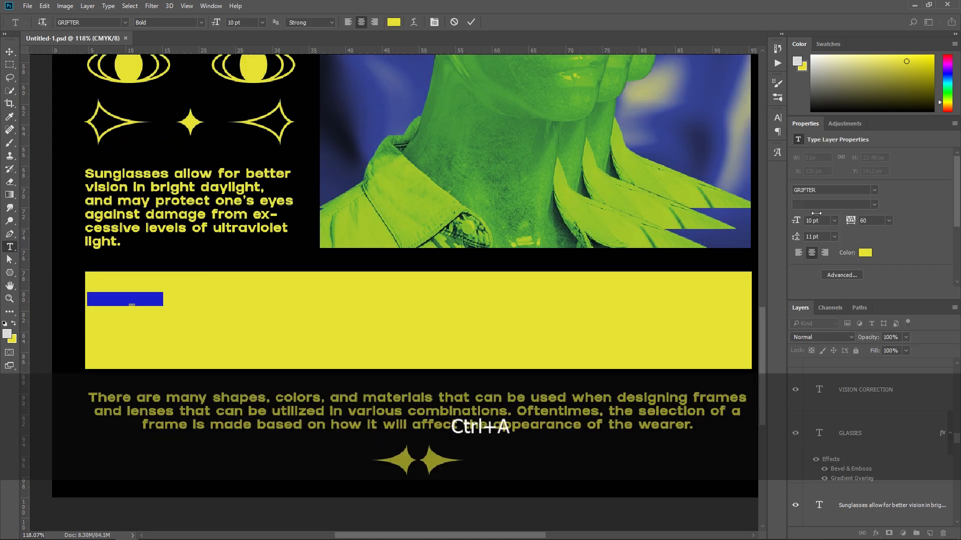
left_click(865, 255)
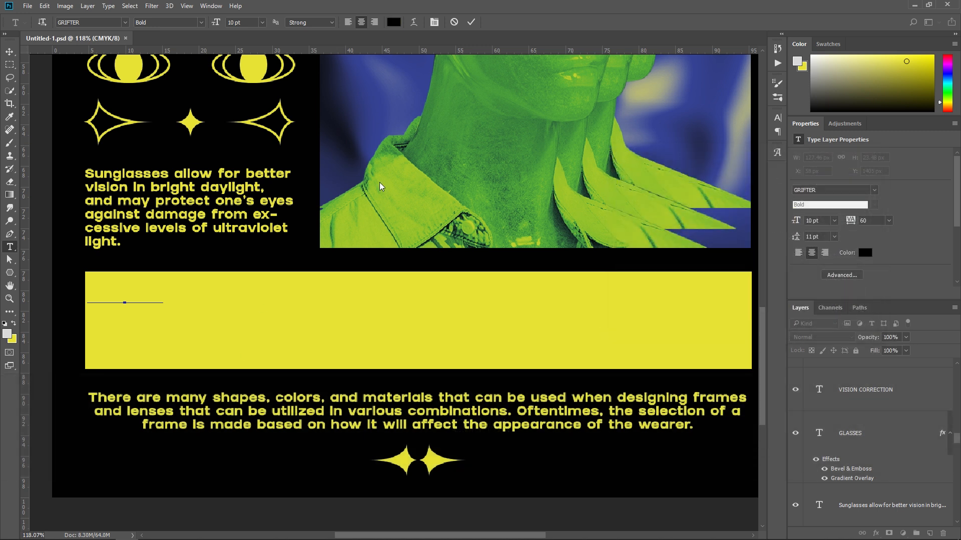
left_click(857, 178)
left_click(473, 22)
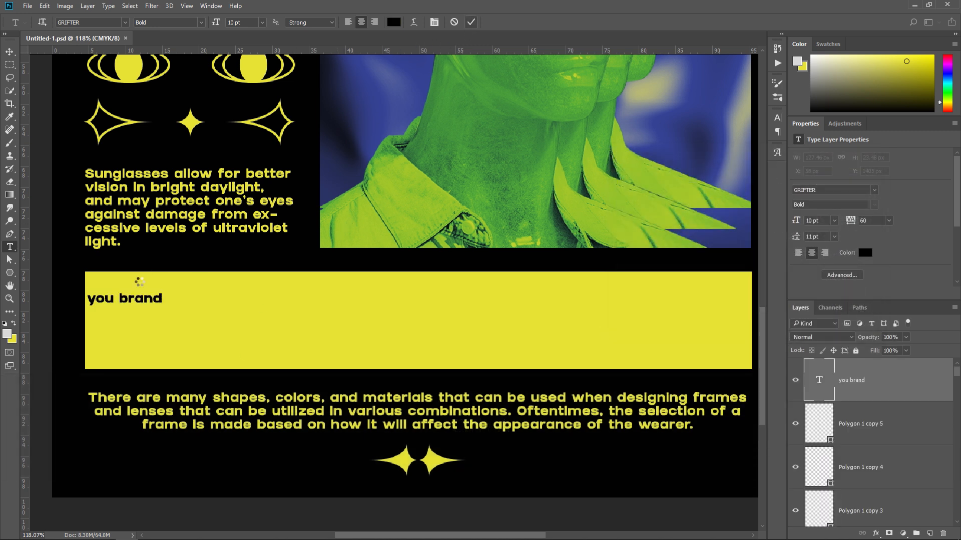
Step: Move the brand text further into the yellow bar and reword it as "Your Brand"
key("v")
mouse_move(140, 300)
left_mouse_down()
mouse_move(177, 296)
mouse_move(159, 298)
left_mouse_up()
key("t")
left_click(162, 295)
key("ctrl+a")
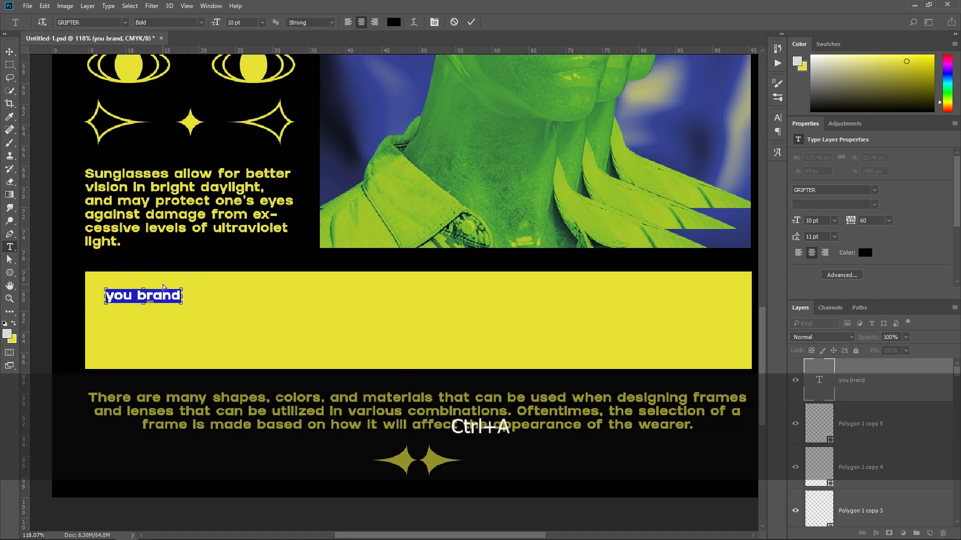
key("Caps_Lock")
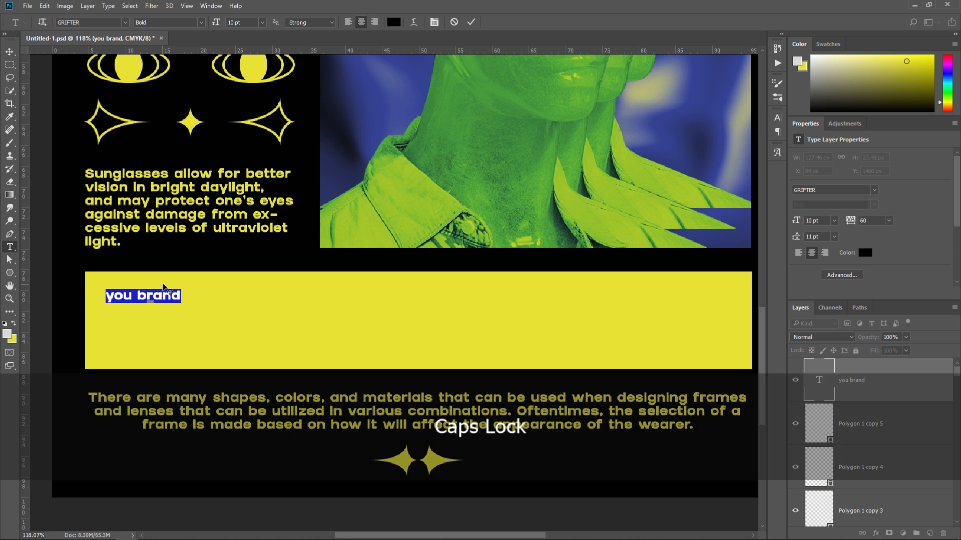
key("ctrl+a")
type("Your Brand")
Step: Set the brand text in EP Stellari Display at 20 pt and position it in the yellow bar's upper-left area
key("ctrl+a")
left_click(849, 190)
type("ste")
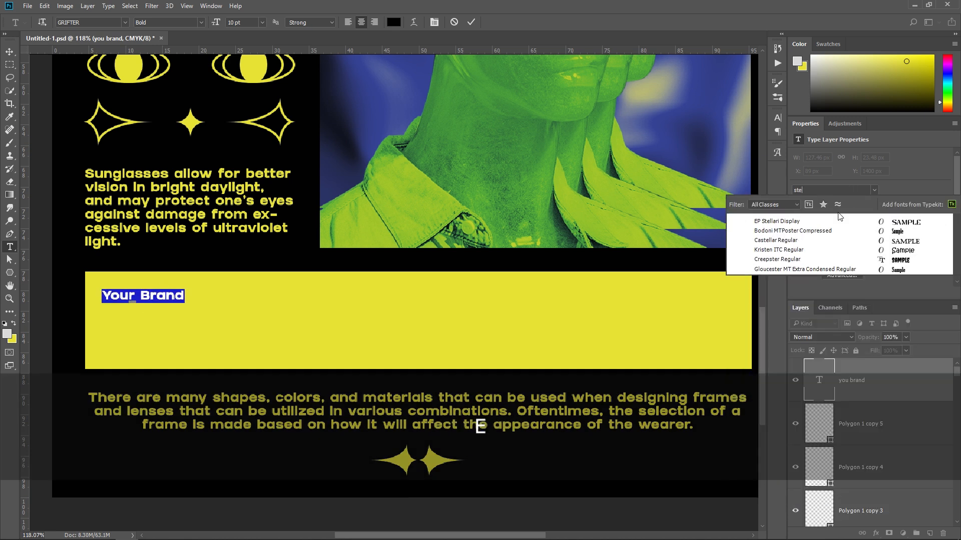
left_click(839, 222)
left_click_drag(823, 221, 714, 215)
type("20")
key("Return")
key("Return")
key("v")
left_click_drag(170, 297, 243, 298)
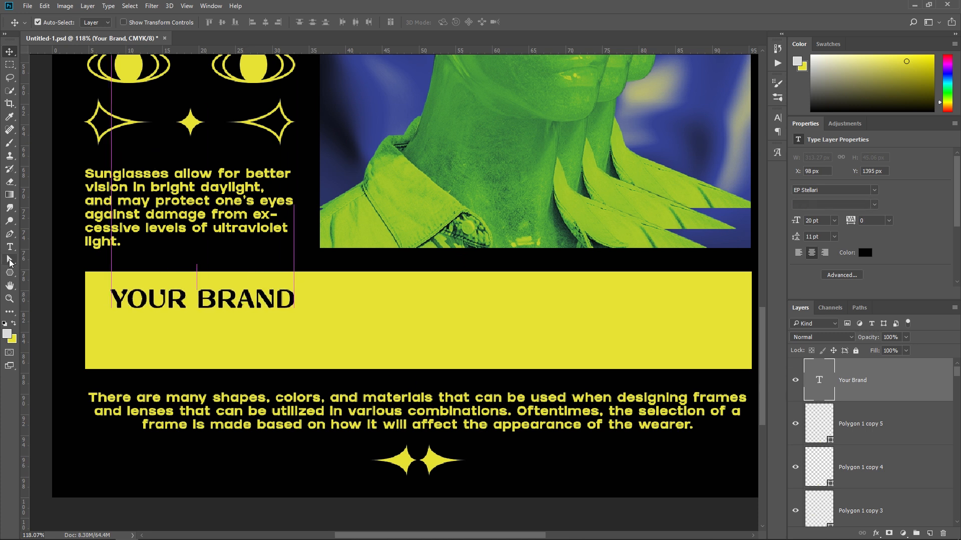
Step: Create a 100 by 100 px five-pointed star with the Polygon tool, using 80% indented sides and smooth indents
left_click(11, 273)
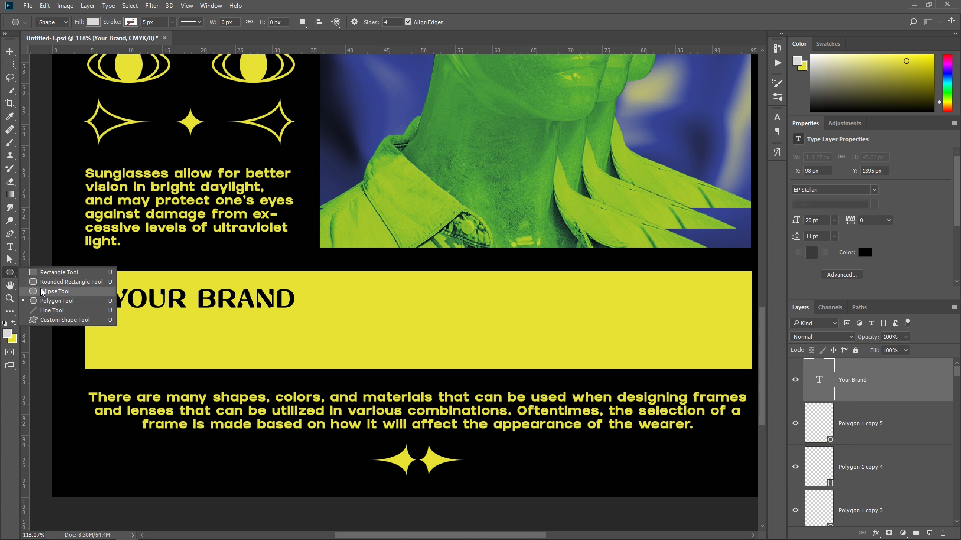
left_click(50, 301)
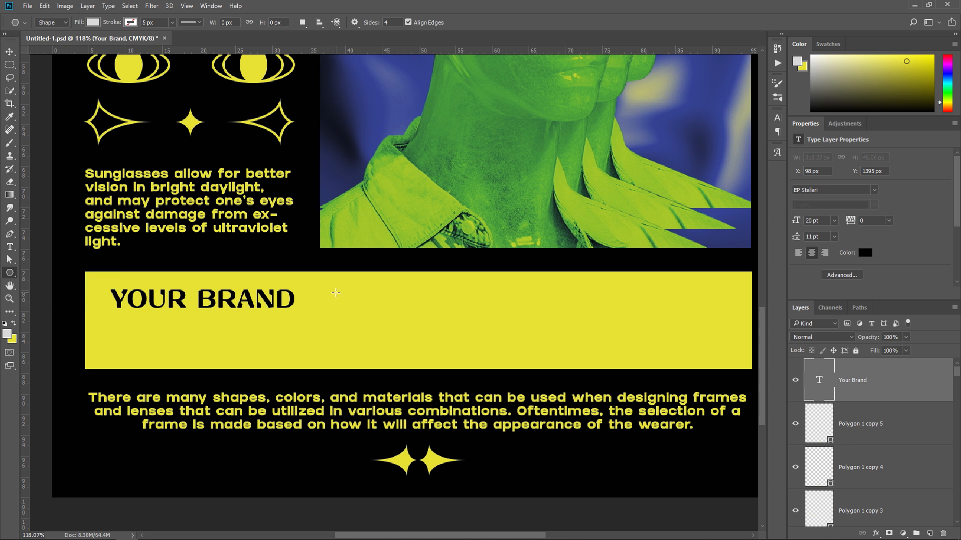
left_click(335, 292)
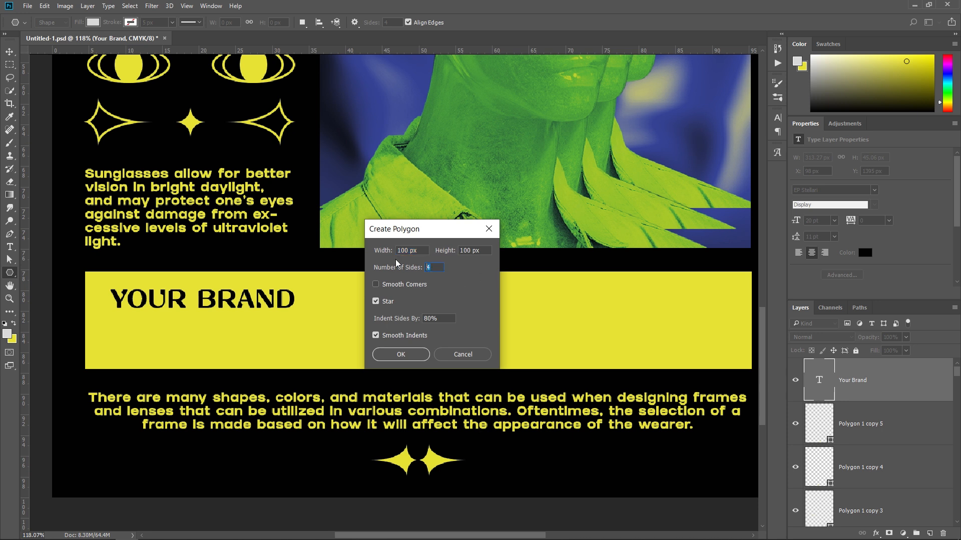
type("5")
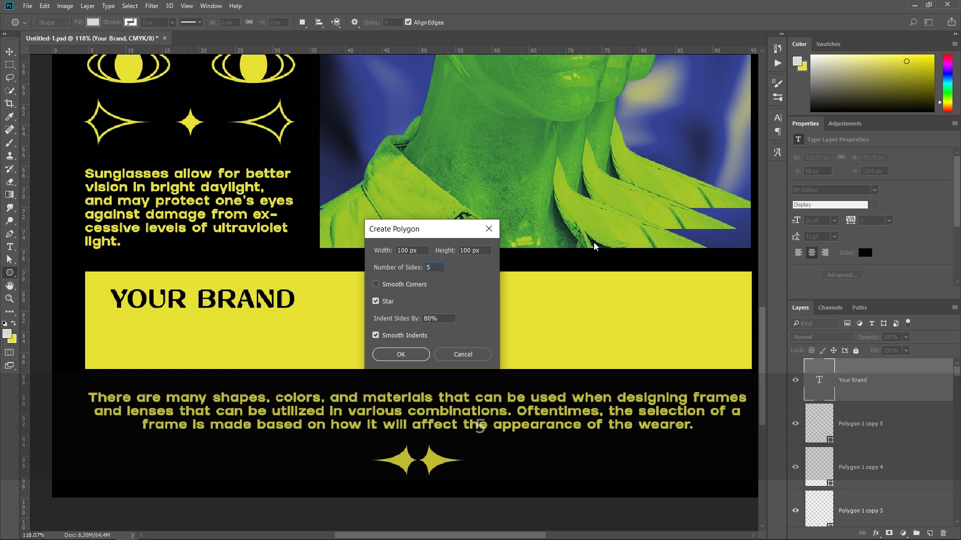
left_click(400, 355)
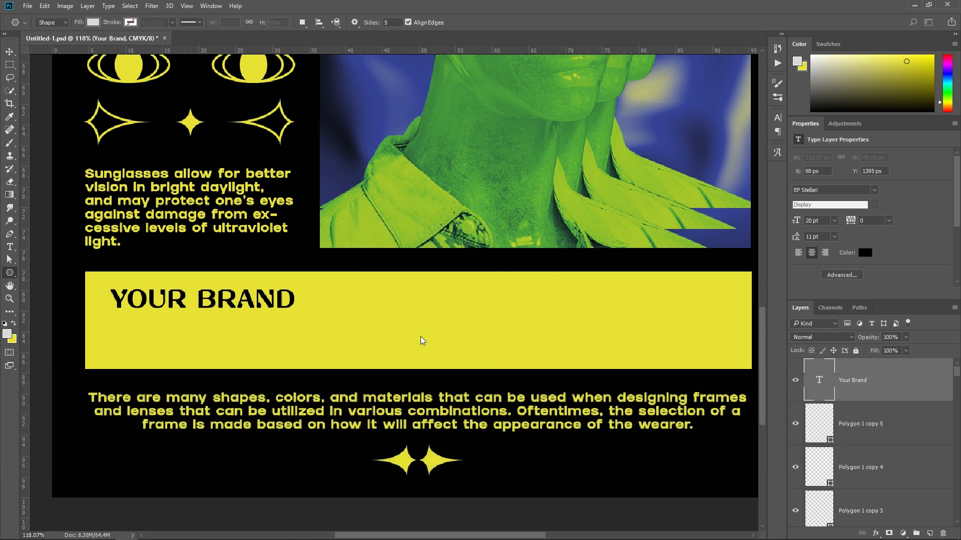
Step: Rotate the new star upright, shrink it and place it, filled black, beneath the beginning of YOUR BRAND
key("ctrl+t")
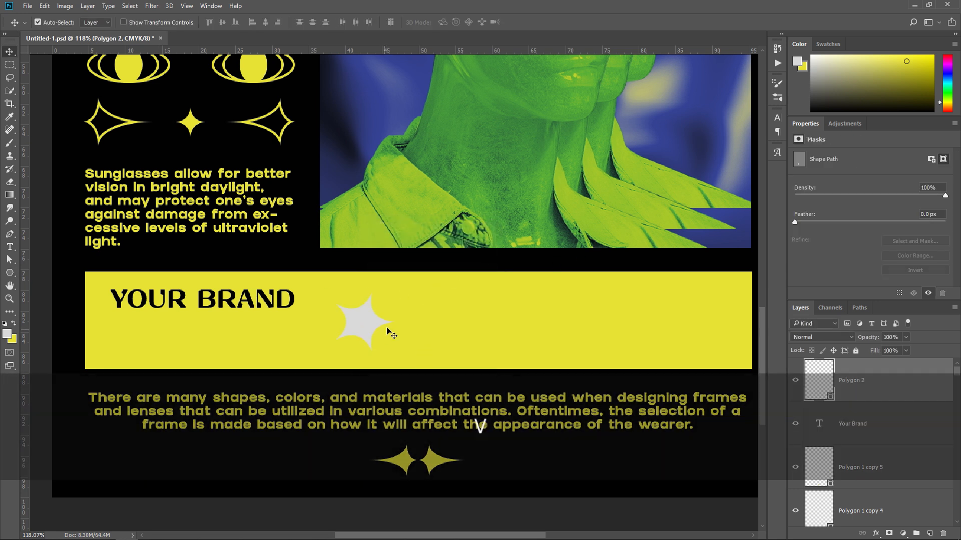
left_click_drag(406, 288, 398, 271)
key("Return")
left_click_drag(372, 322, 138, 333)
key("ctrl+t")
key("Return")
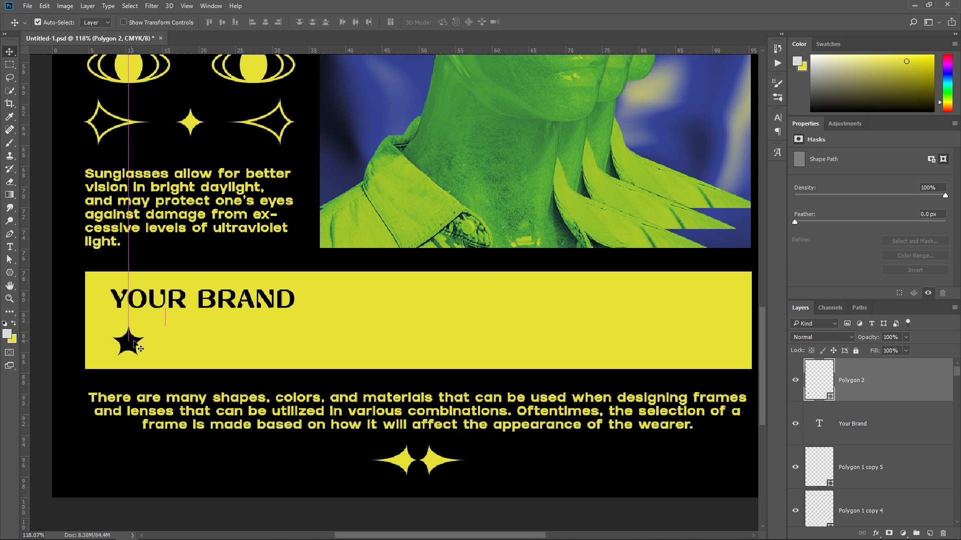
Step: Scale the black star down to about 93%
key("ctrl+t")
scroll(138, 343, "up", 3)
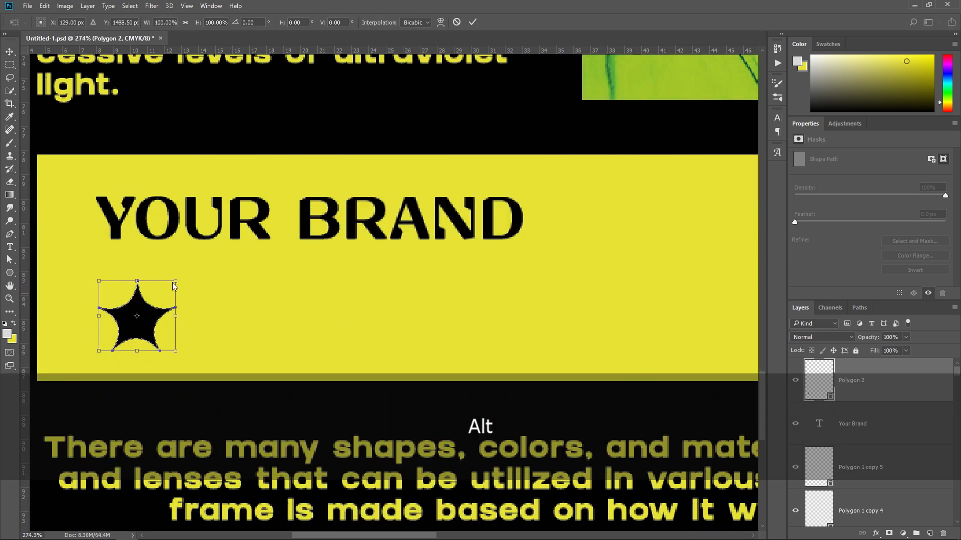
left_click_drag(173, 282, 169, 285)
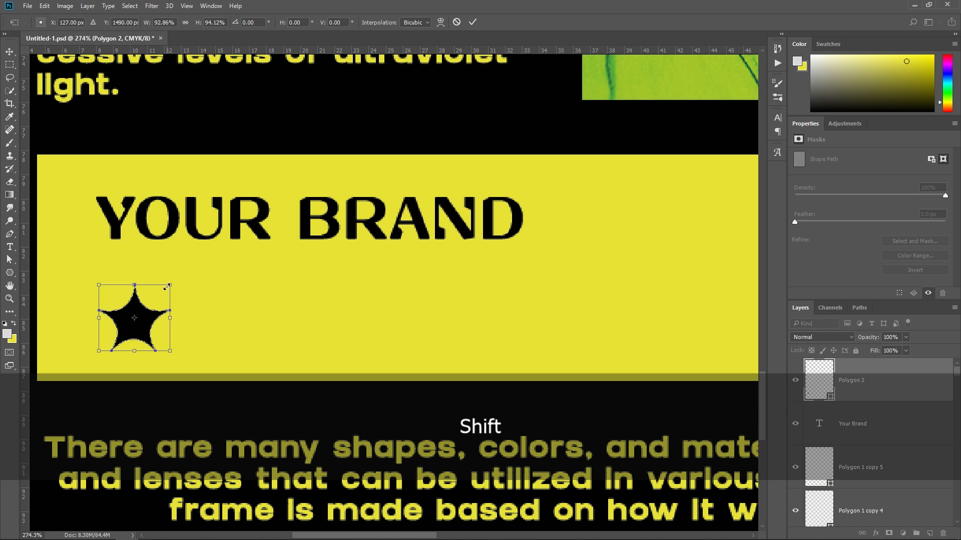
key("Return")
Step: Duplicate the star four times and space the five stars evenly in a row beneath YOUR BRAND
left_click_drag(147, 316, 514, 314)
key("ctrl+j")
key("ctrl+j")
key("ctrl+j")
key("ctrl+j")
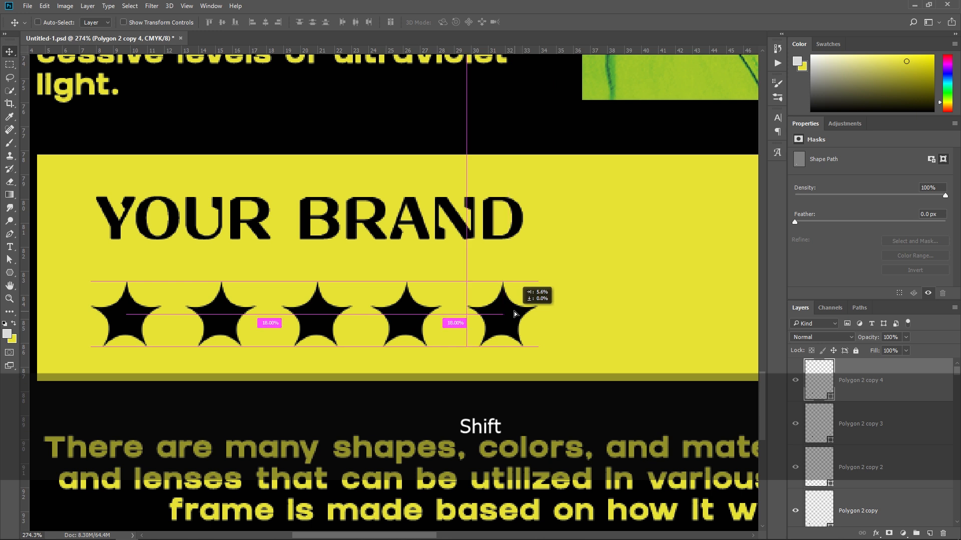
left_click_drag(221, 317, 211, 315)
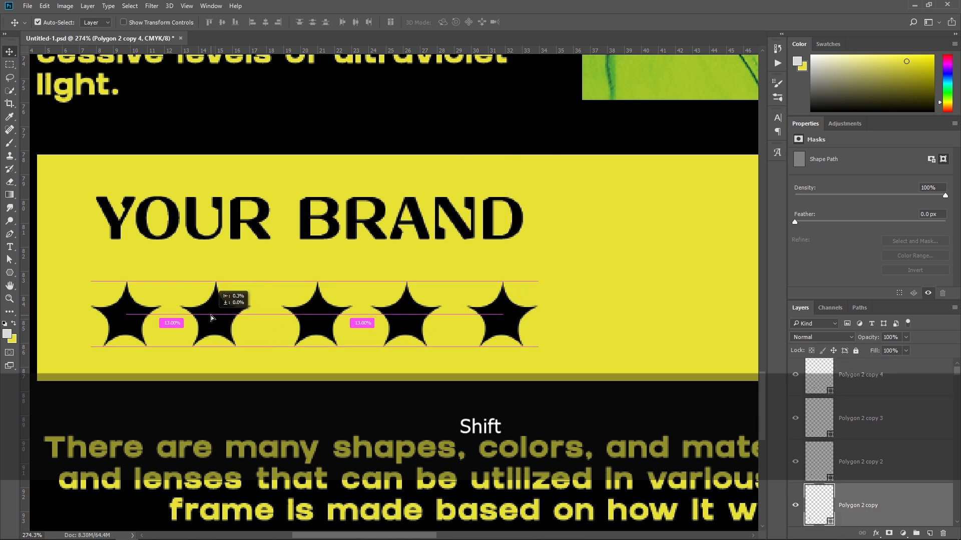
left_click_drag(303, 313, 295, 312)
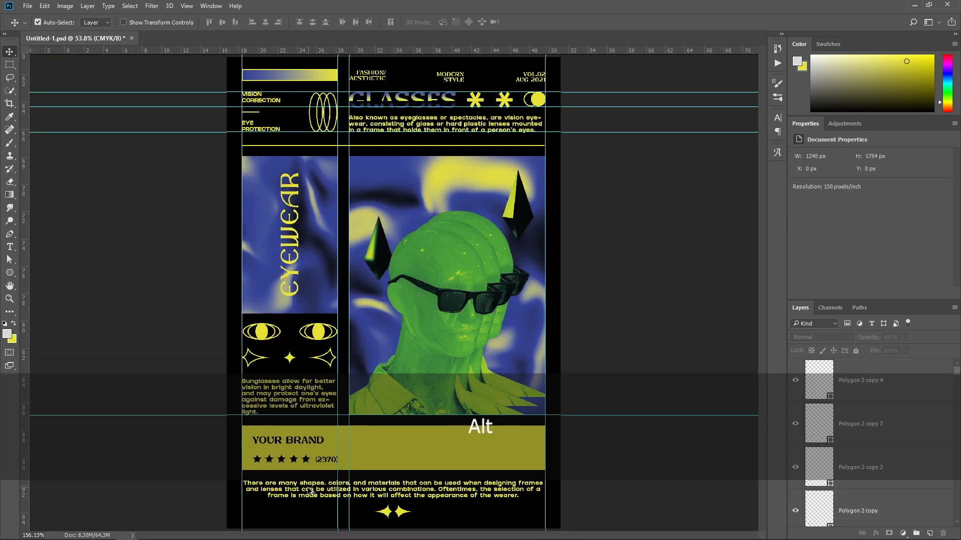
Step: Turn the last star of the row into an unfilled outline with a 2 px black stroke
scroll(306, 485, "up", 8)
scroll(277, 450, "up", 5)
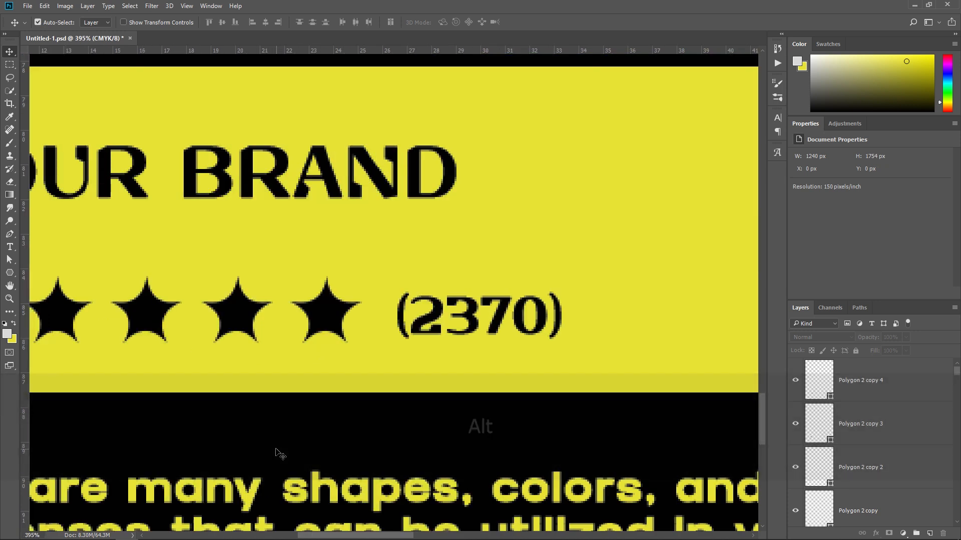
left_click(338, 304)
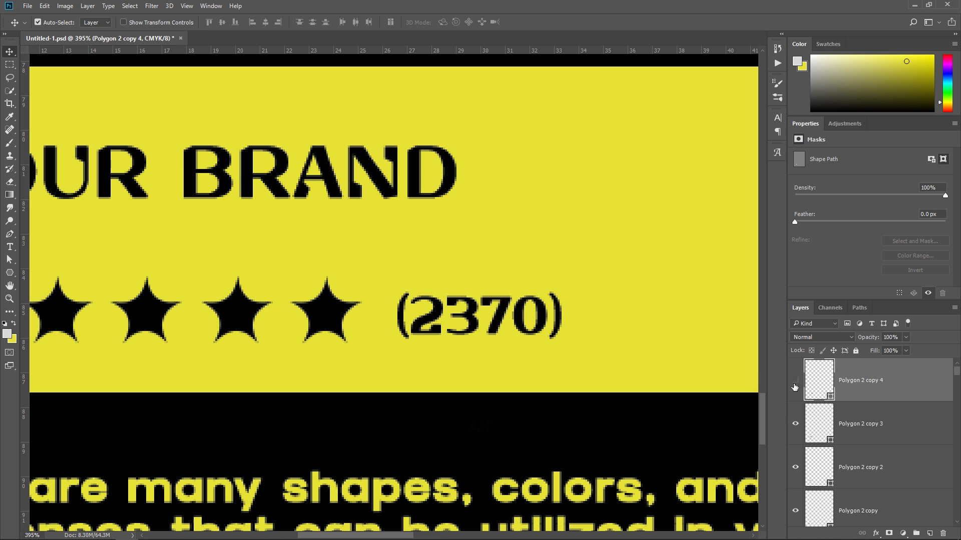
left_click(795, 384)
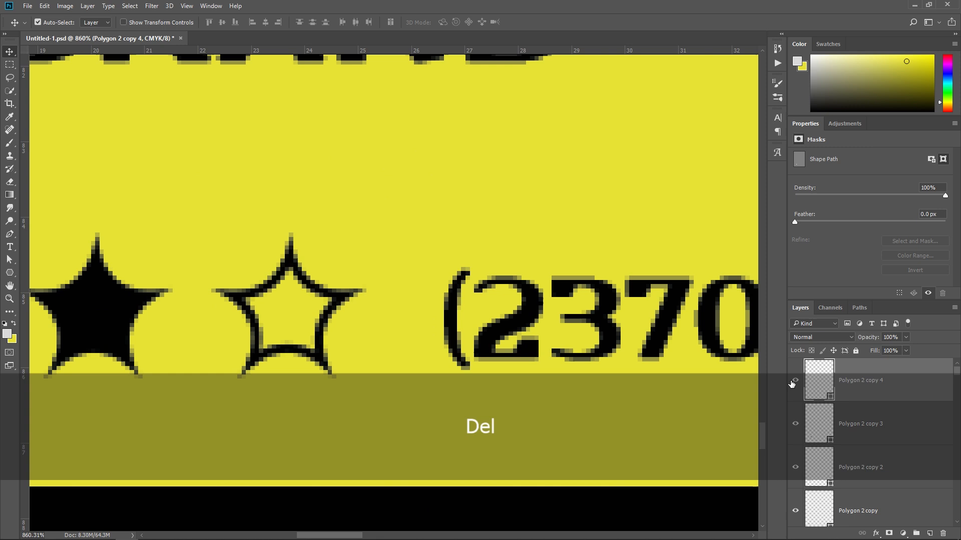
left_click(794, 382)
left_click(793, 381)
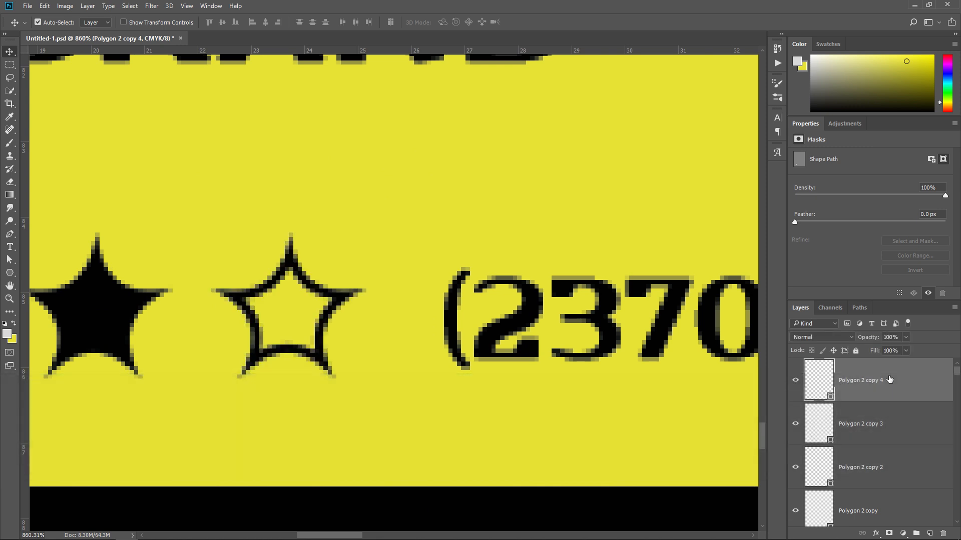
Step: Duplicate the outlined star in place and give the copy a solid black fill
key("ctrl+j")
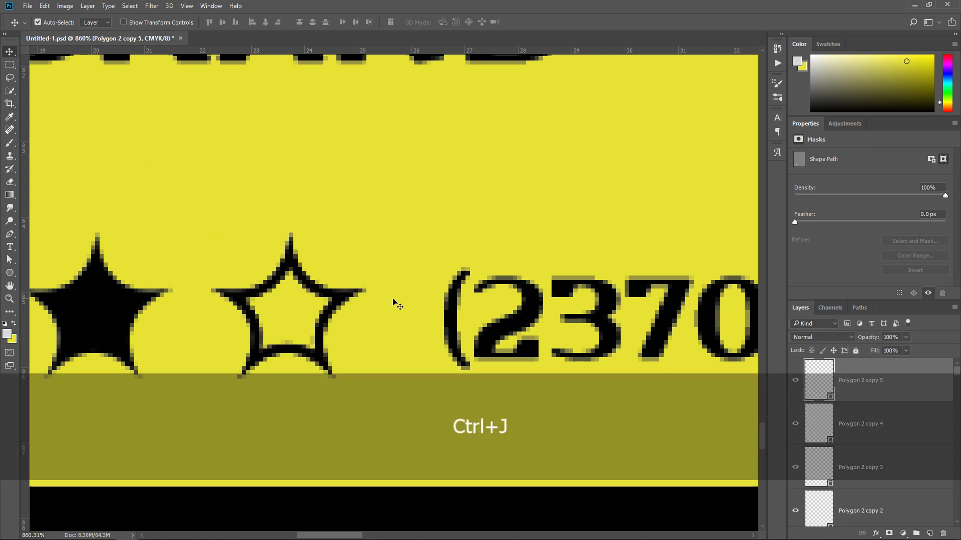
key("p")
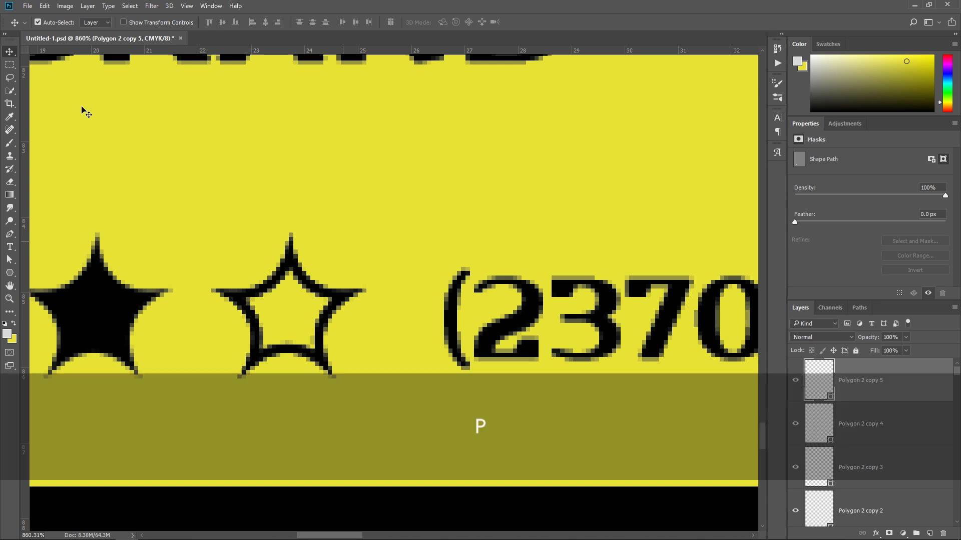
left_click(92, 22)
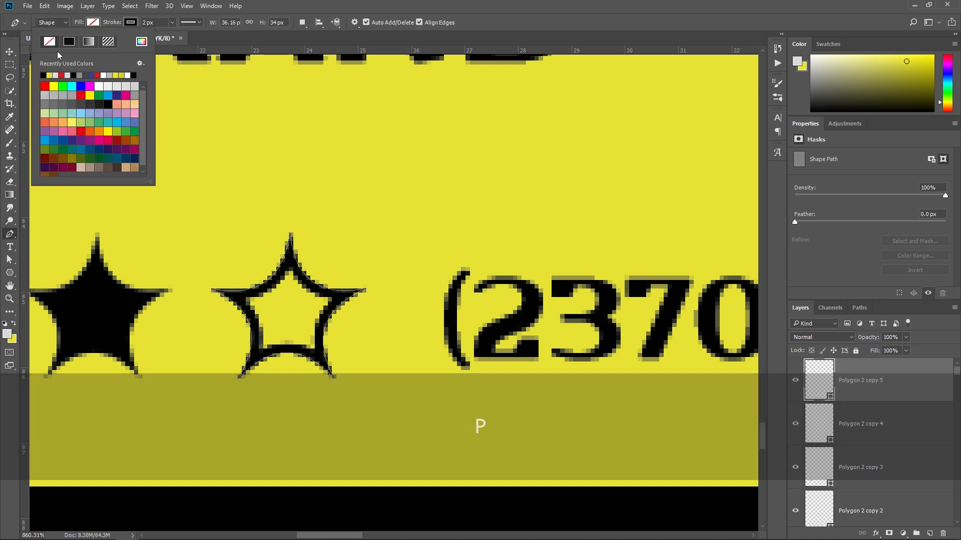
left_click(44, 75)
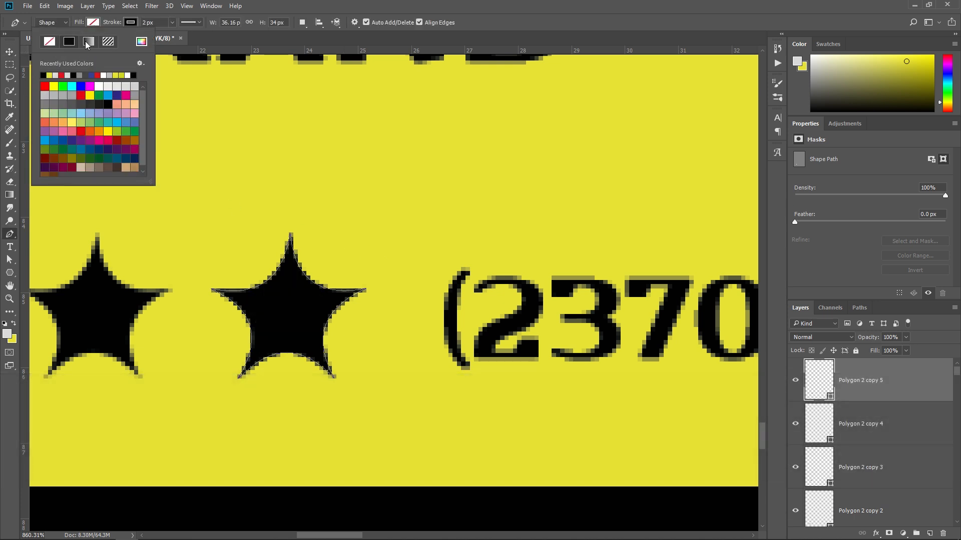
left_click(133, 23)
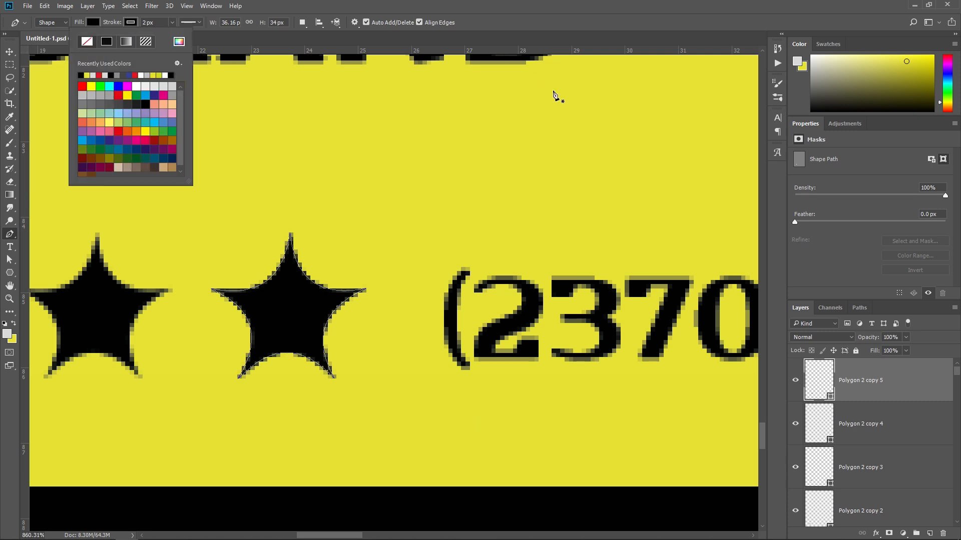
key("v")
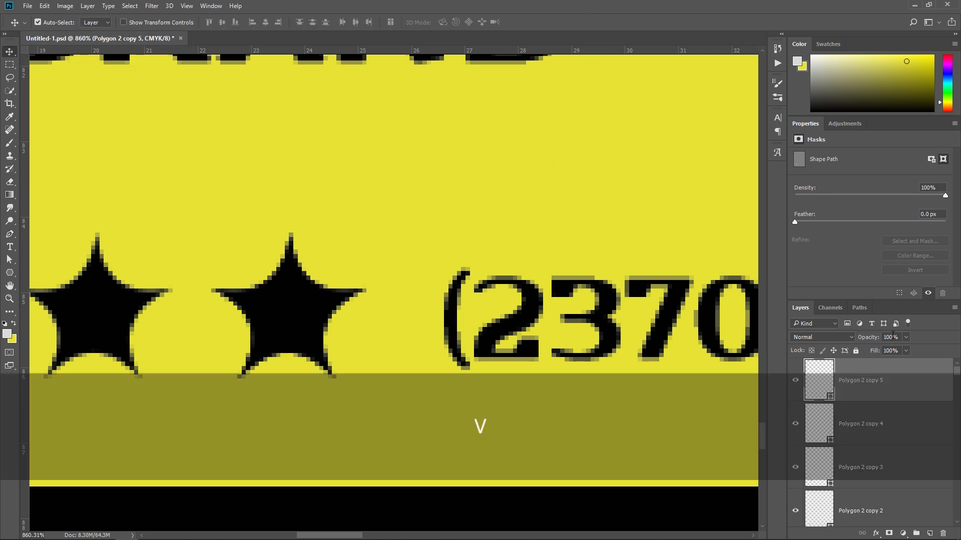
Step: Select the filled star copy's right half with the Rectangular Marquee and mask the layer to it, forming a half-filled star
left_click(8, 65)
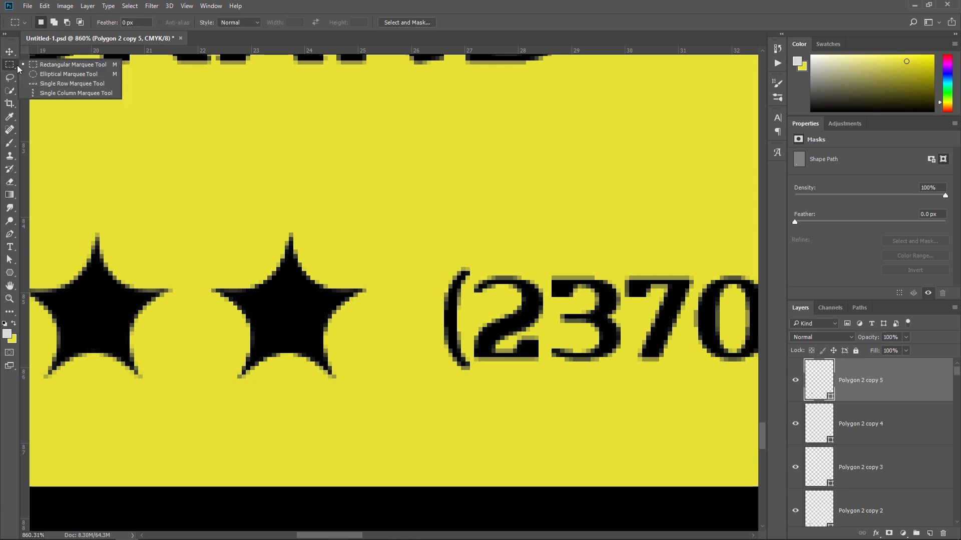
left_click(86, 64)
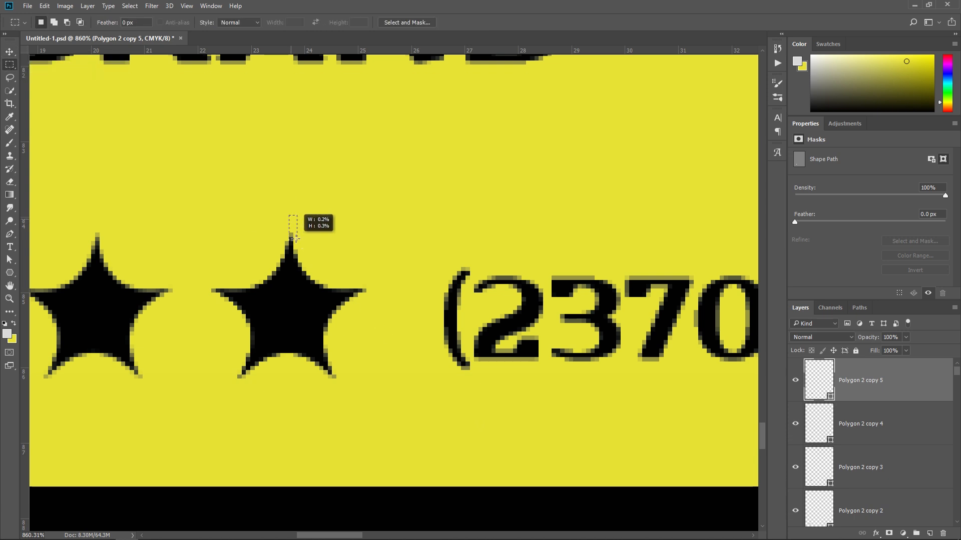
left_click_drag(296, 239, 402, 400)
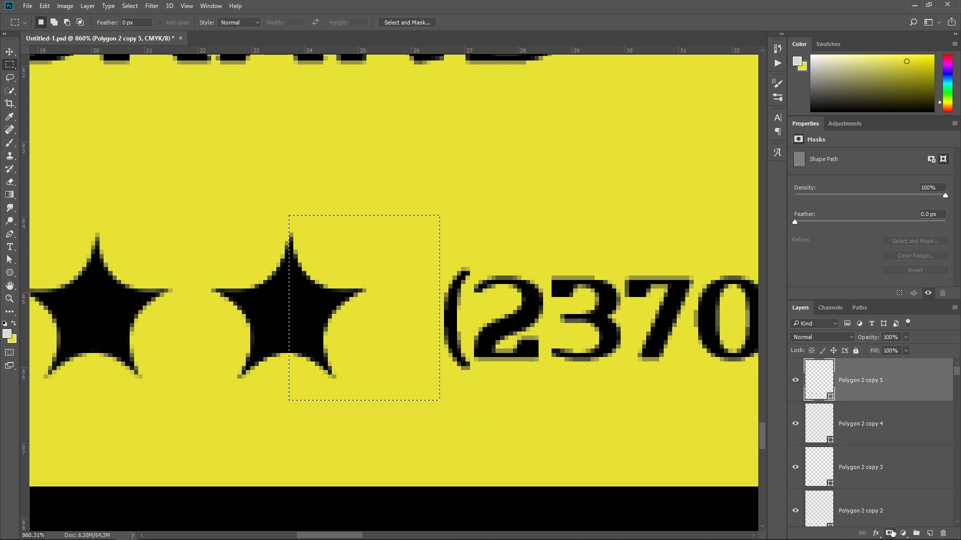
left_click(891, 533)
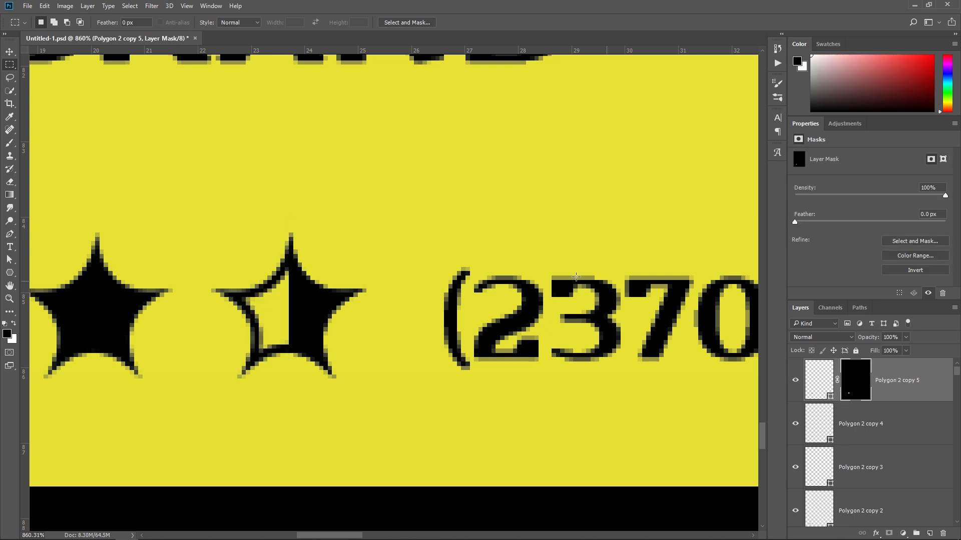
Step: Invert the half star's layer mask so its left half is filled and its right half outlined
key("ctrl")
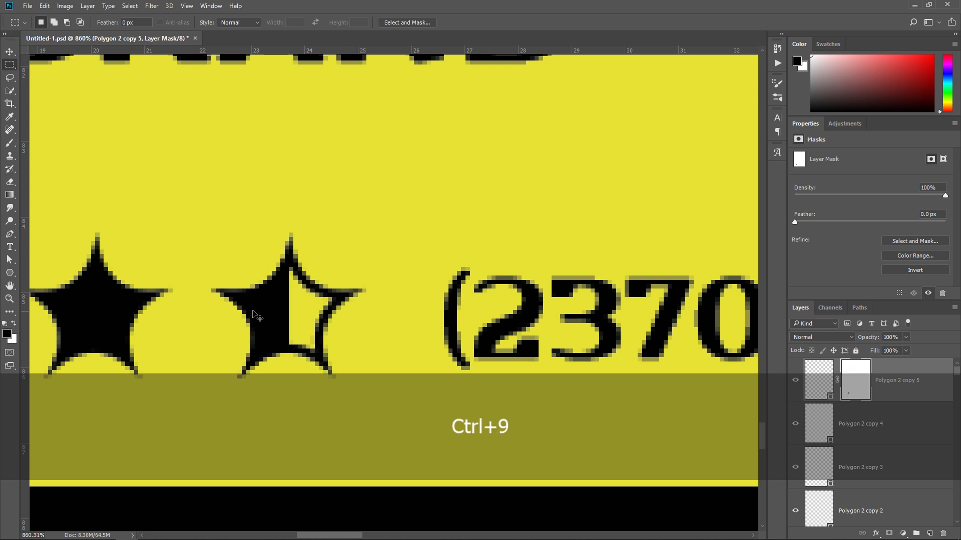
key("ctrl+0")
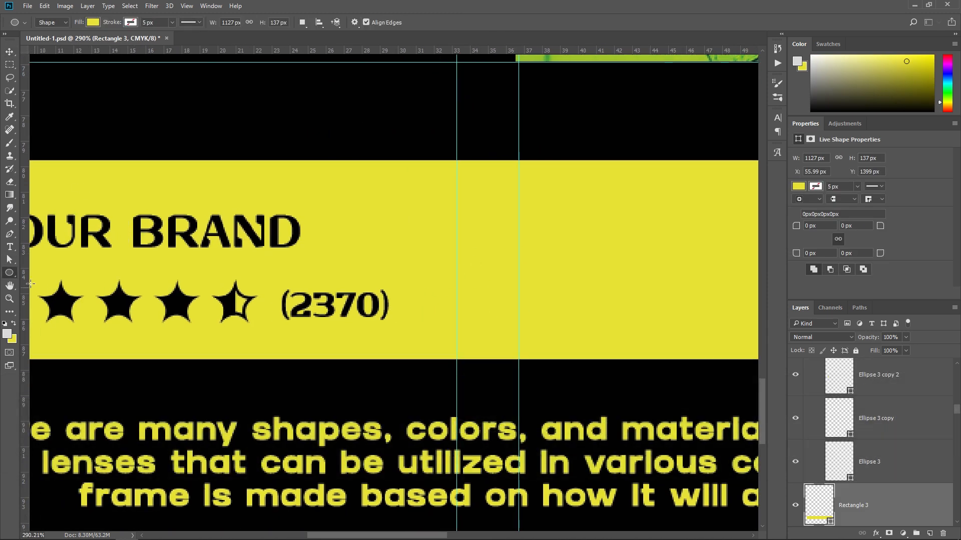
Step: Draw a circle about 29 px across in the yellow bar beside YOUR BRAND, fill it black, and duplicate it
mouse_move(445, 278)
left_mouse_down()
mouse_move(487, 319)
mouse_move(461, 307)
mouse_move(460, 207)
mouse_move(464, 232)
left_mouse_up()
left_click(798, 204)
left_click(800, 256)
key("v")
key("ctrl+j")
Step: Give the lower circle copy no fill and a 2 px black stroke
left_click(799, 204)
left_click(805, 224)
left_click(817, 204)
double_click(833, 204)
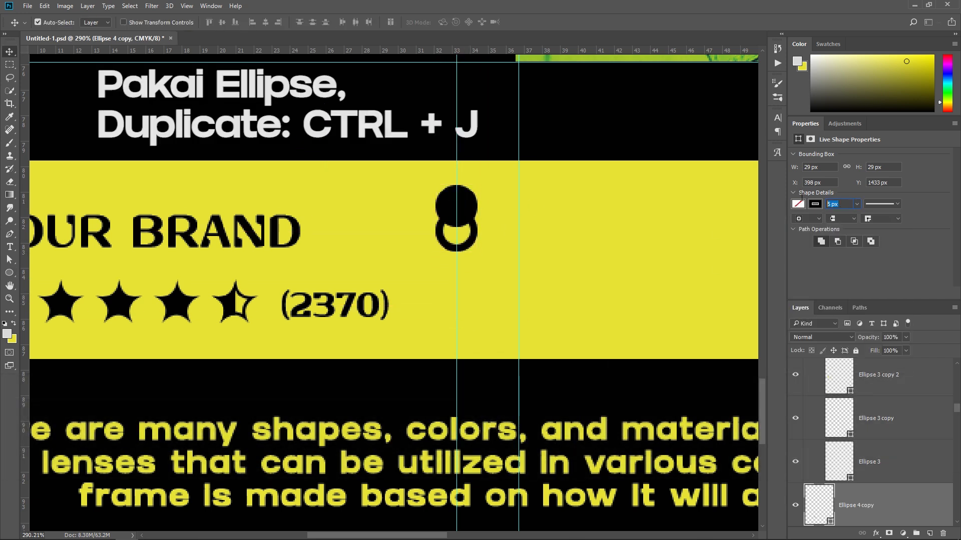
type("2")
key("Return")
Step: Give the upper original circle no fill and a 2 px black stroke
left_click(456, 204)
double_click(833, 205)
type("2")
key("Return")
left_click(799, 203)
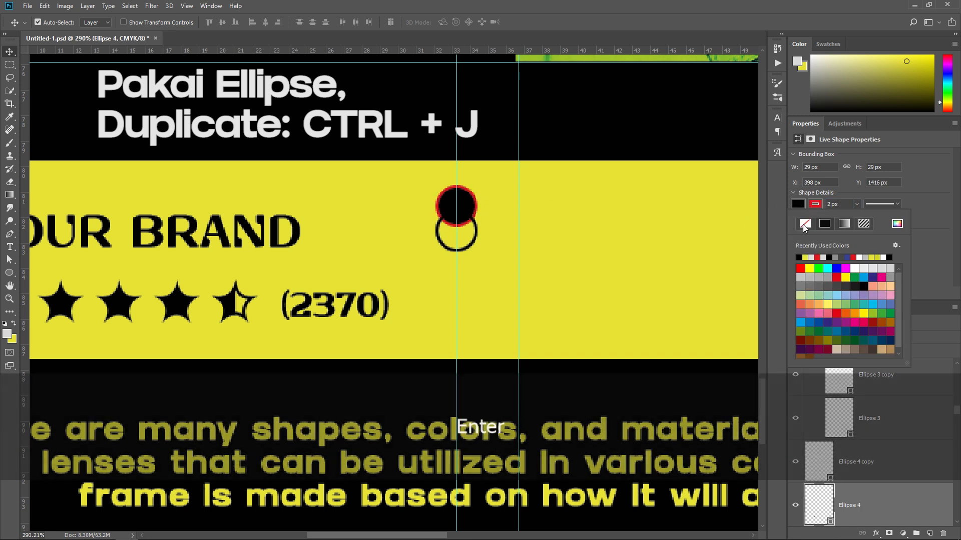
left_click(803, 224)
left_click(815, 204)
left_click(801, 257)
left_click(815, 204)
Step: Duplicate the lower circle outline straight down to the height of the star row
left_click(476, 233)
left_click_drag(476, 233, 477, 310)
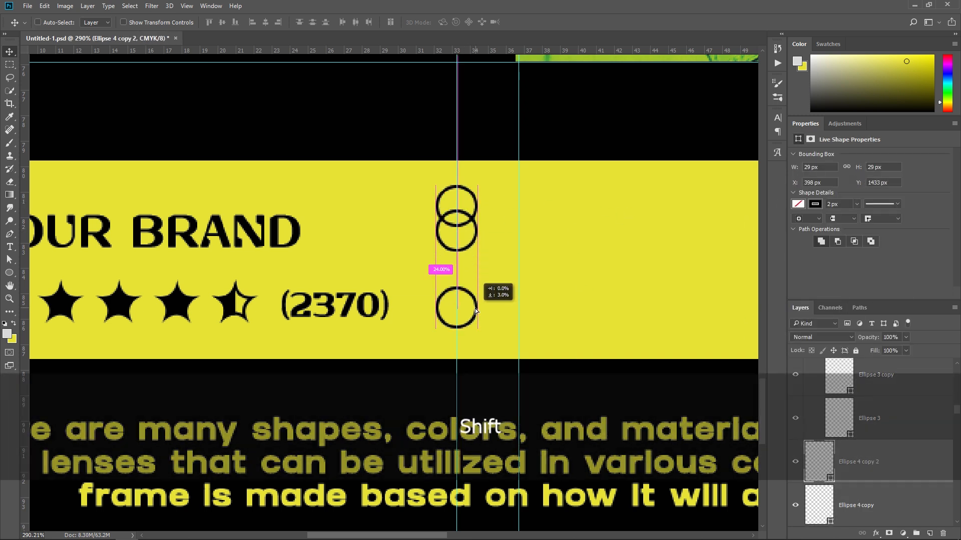
Step: Place barcode.svg into the poster as an embedded smart object
key("ctrl+0")
scroll(408, 440, "up", 3)
scroll(409, 440, "down", 3)
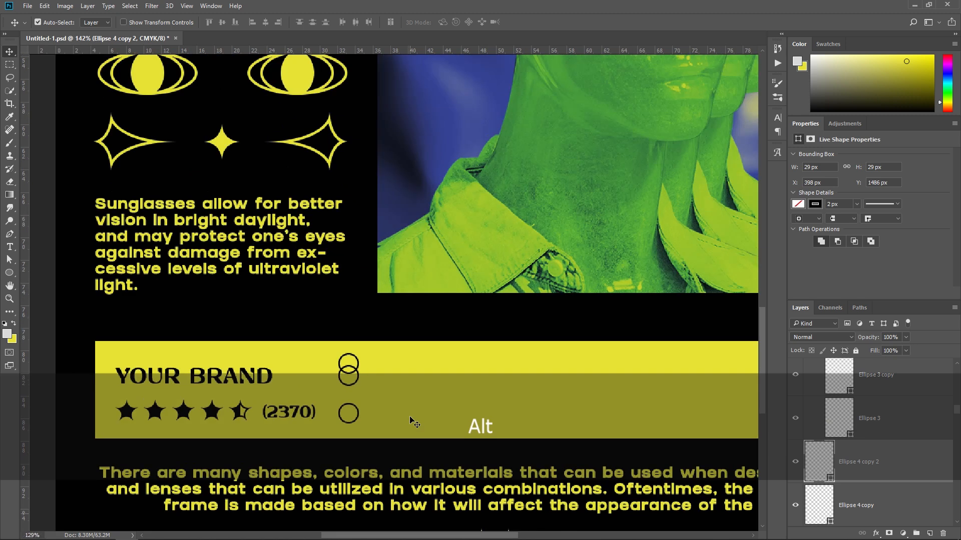
key("space")
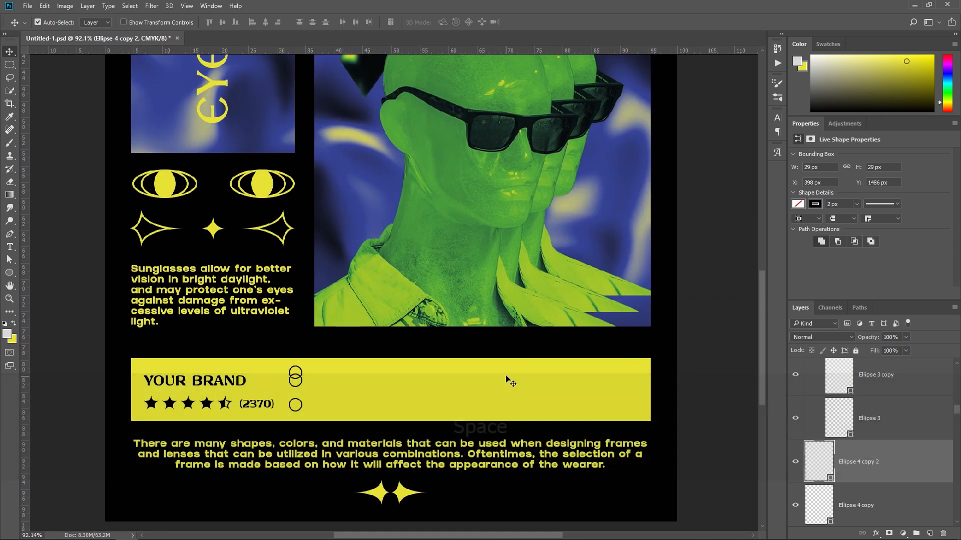
scroll(455, 387, "up", 3)
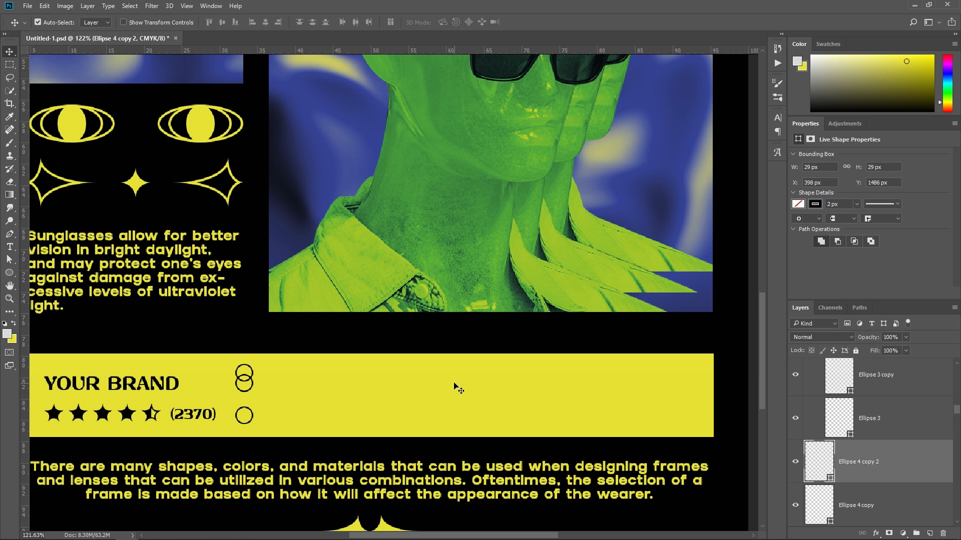
key("Return")
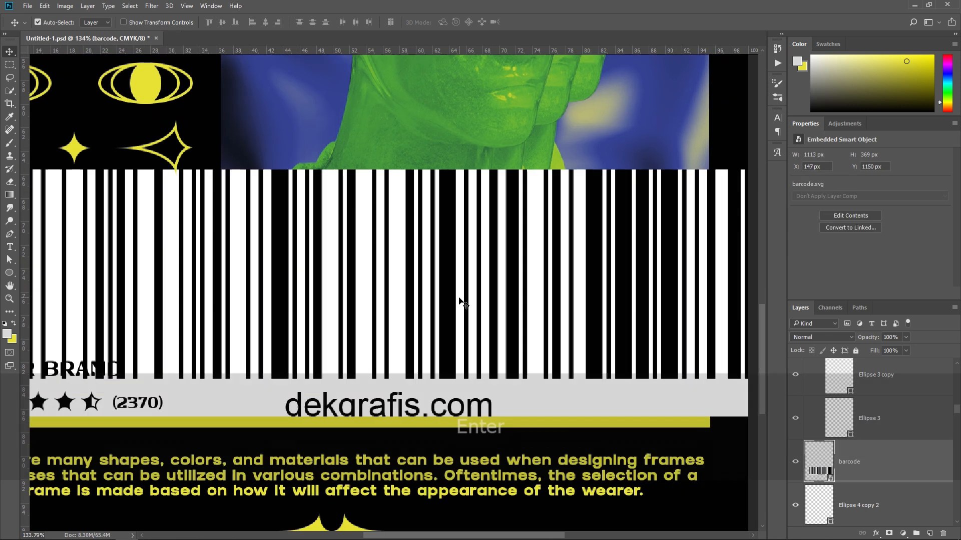
Step: Scale the barcode down to about 599 × 122 px and move it into the right part of the yellow bar
scroll(554, 298, "down", 3)
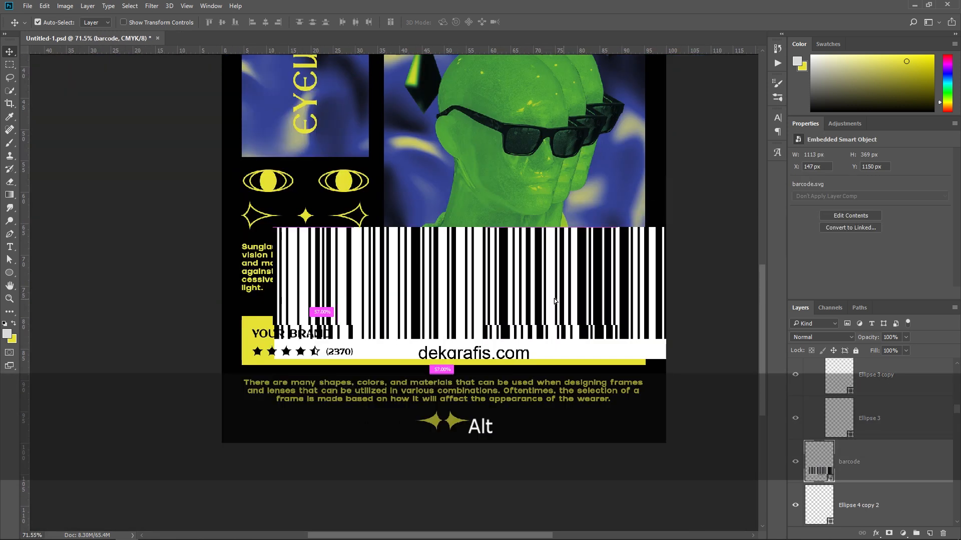
key("ctrl+t")
left_click_drag(666, 328, 535, 319)
key("Return")
scroll(587, 371, "up", 9)
left_click_drag(417, 281, 663, 320)
key("ctrl+t")
left_click_drag(363, 302, 156, 275)
double_click(165, 262)
mouse_move(654, 314)
left_mouse_down()
mouse_move(681, 306)
mouse_move(664, 317)
left_mouse_up()
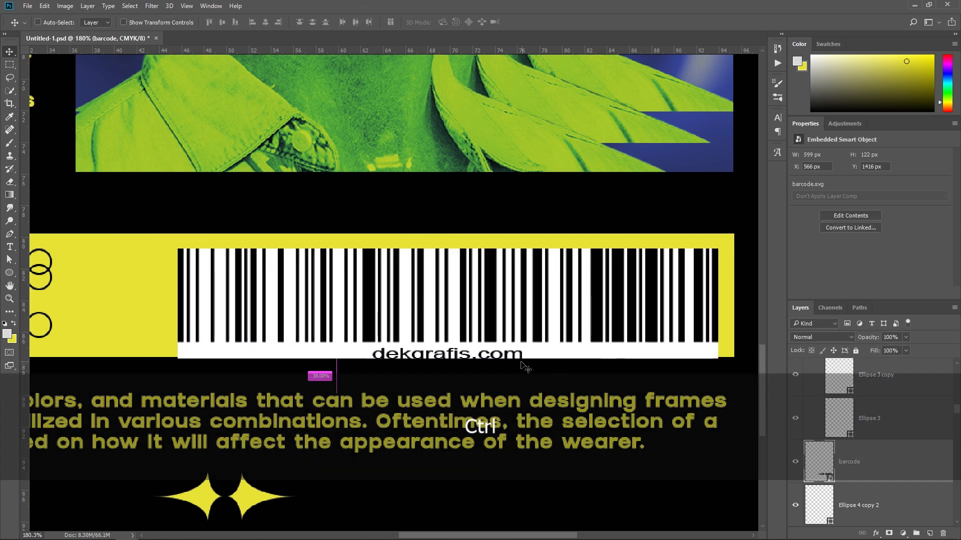
Step: Reduce the barcode's height to about 114 px and reposition it fully inside the yellow bar
key("ctrl+t")
left_click_drag(449, 354, 441, 346)
left_click(366, 22)
scroll(468, 247, "up", 5)
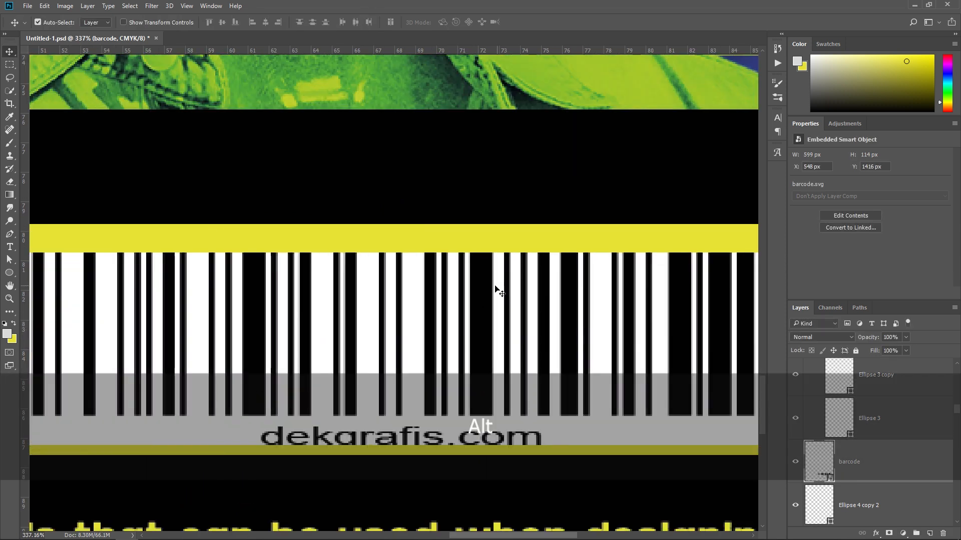
scroll(497, 288, "down", 3)
scroll(493, 265, "down", 2)
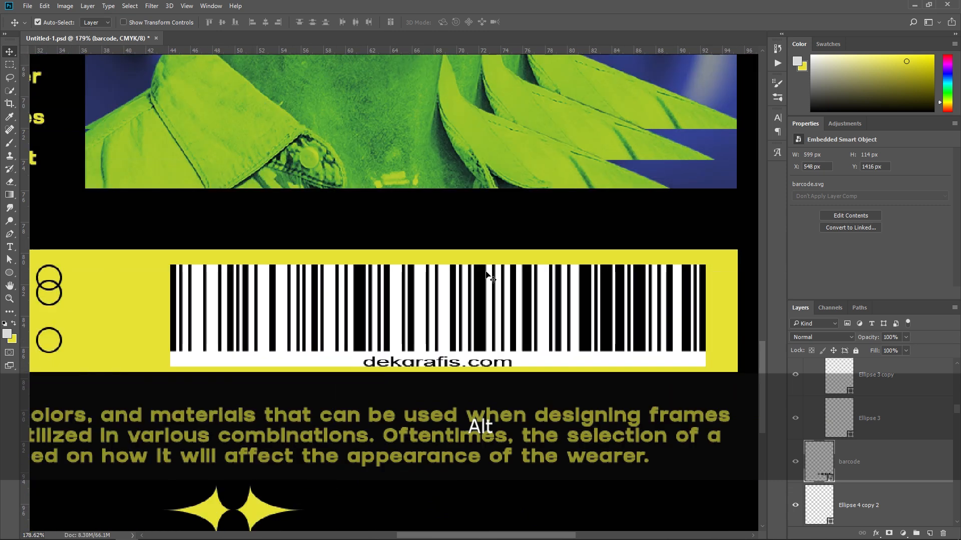
mouse_move(519, 302)
left_mouse_down()
mouse_move(502, 295)
mouse_move(519, 299)
left_mouse_up()
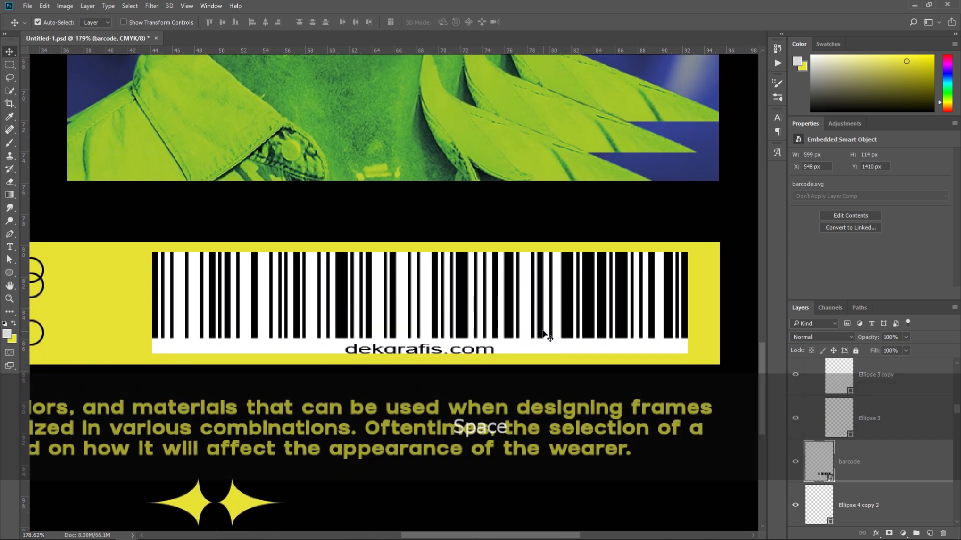
Step: Select the barcode's white areas with Color Range and add an inverted layer mask that hides the white background
left_click(796, 460)
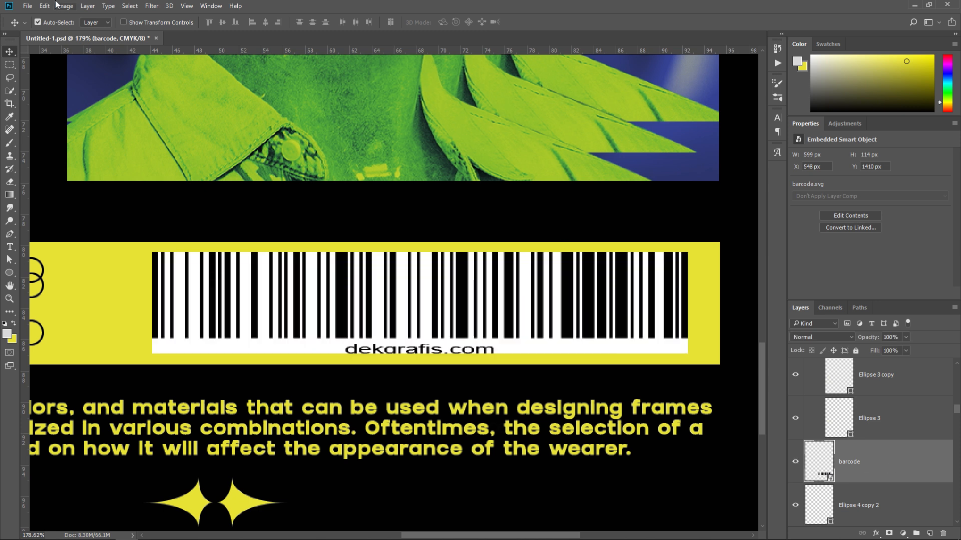
left_click(131, 7)
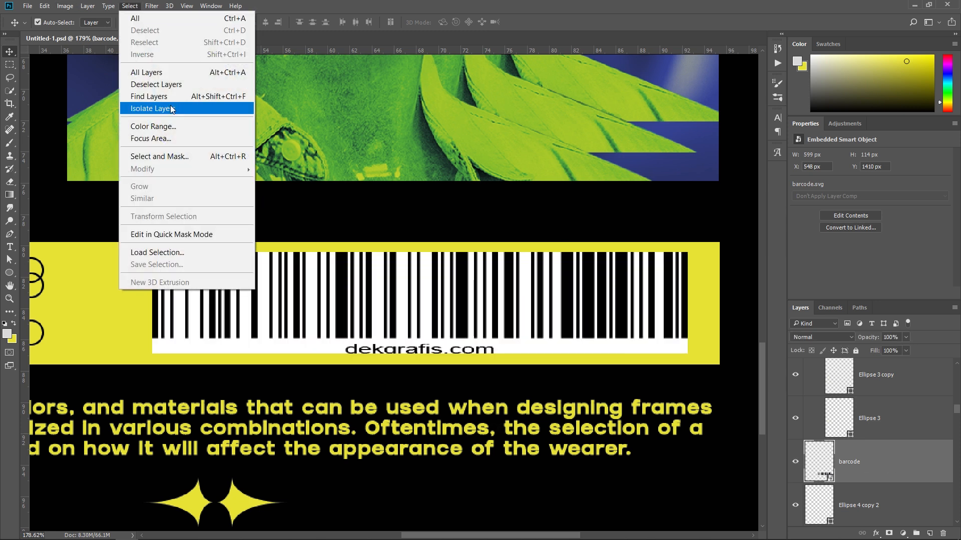
left_click(152, 127)
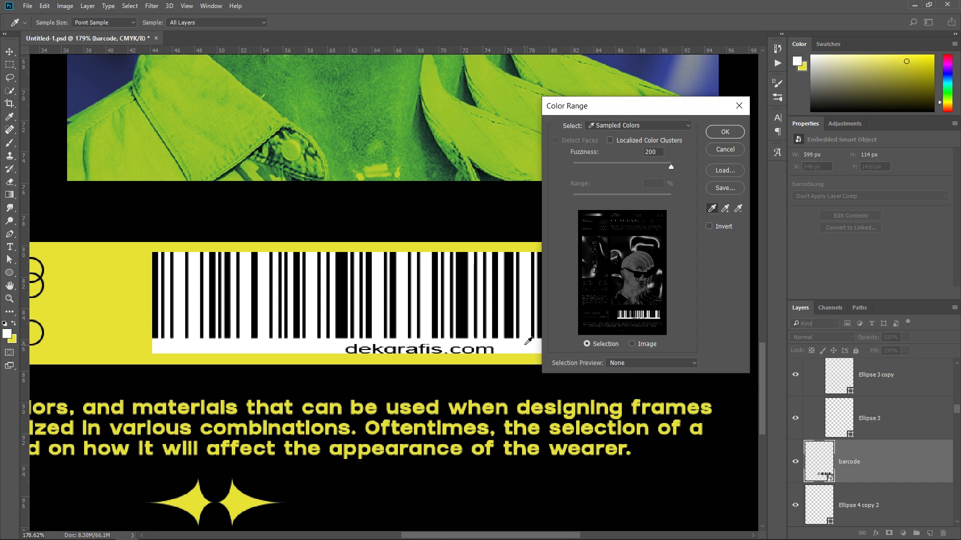
left_click(526, 345)
left_click(715, 133)
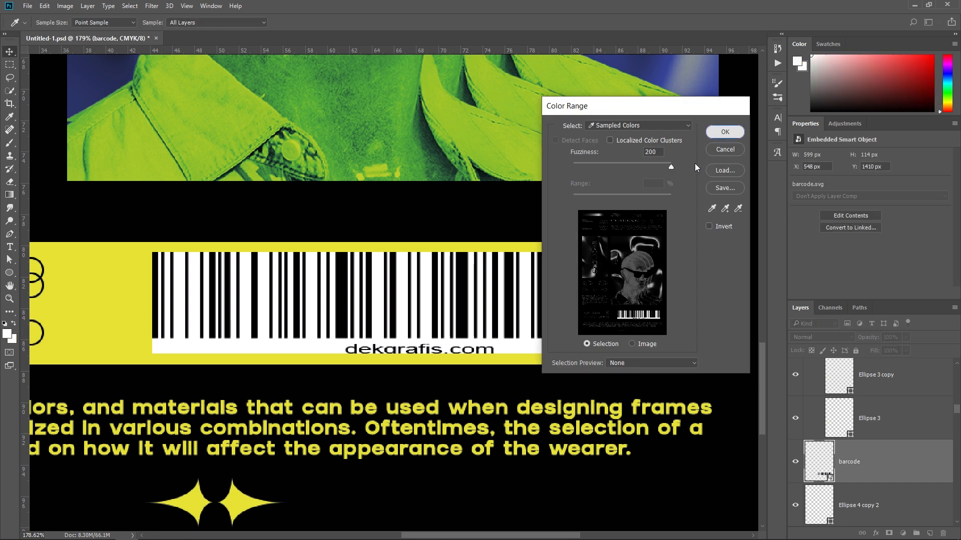
left_click(889, 533)
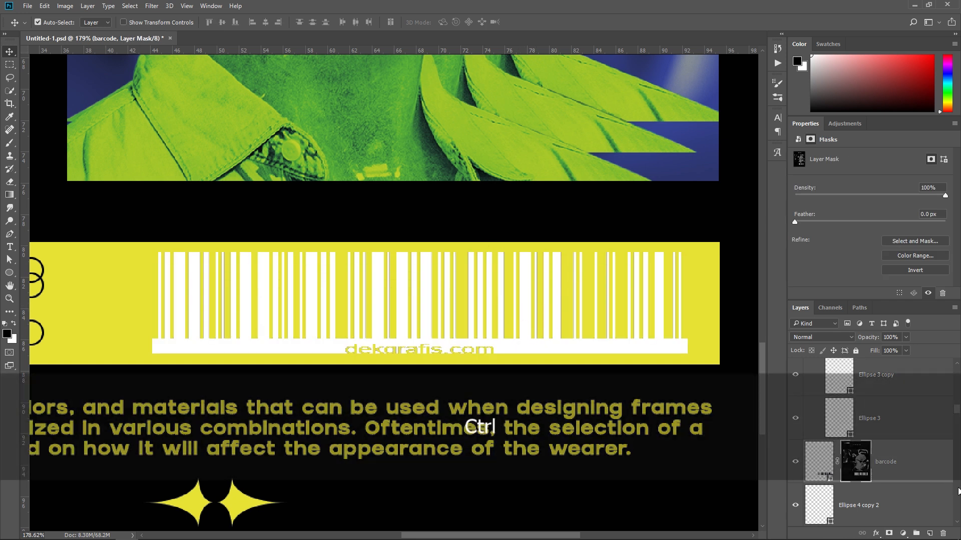
key("ctrl+i")
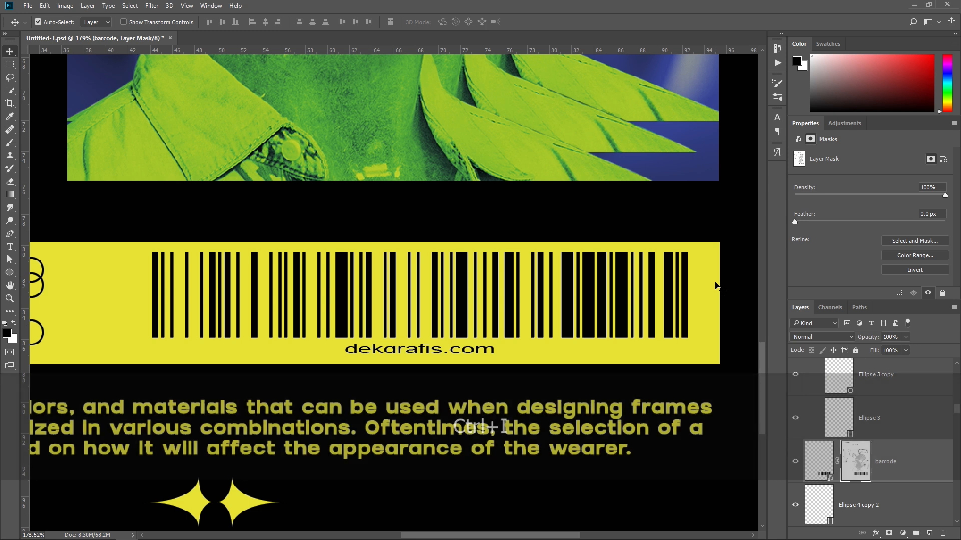
Step: Paint black on the barcode's layer mask with a 15 px brush to hide the website text beneath the bars
scroll(531, 299, "down", 4, "alt")
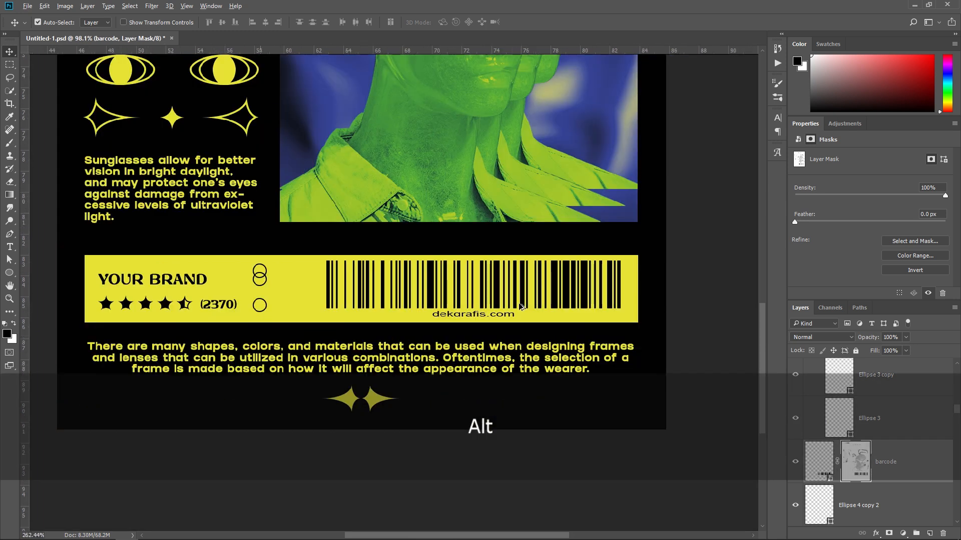
scroll(532, 299, "up", 6, "alt")
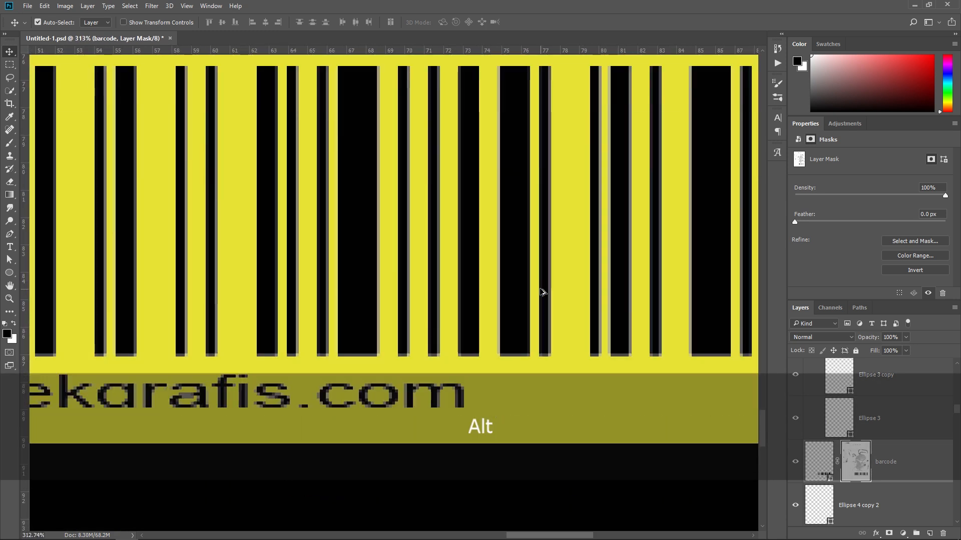
scroll(542, 290, "down", 3, "alt")
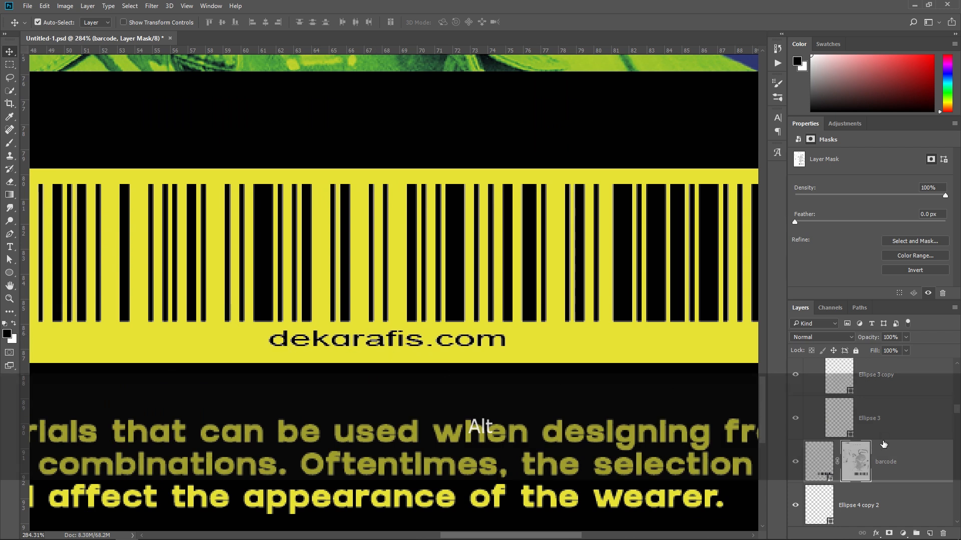
key("b")
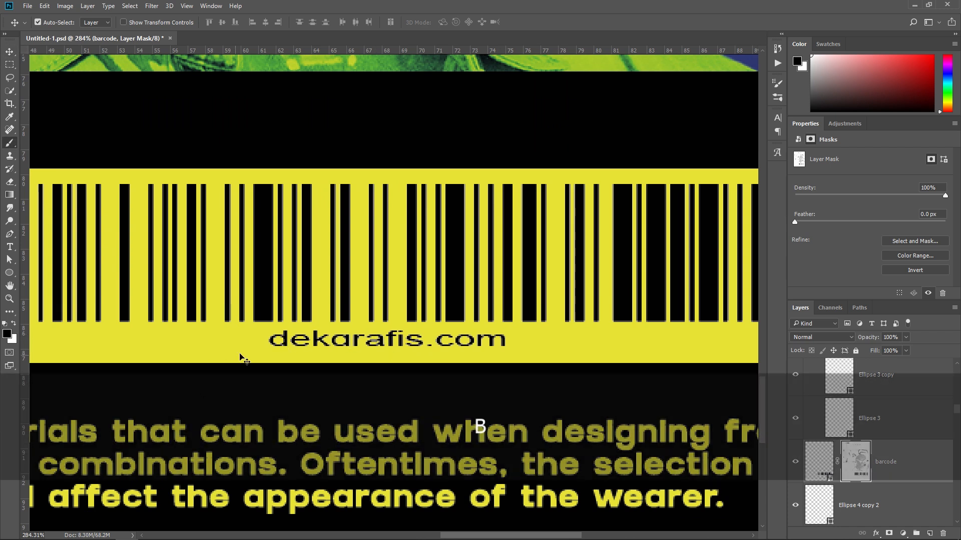
key("bracketleft")
key("bracketleft")
key("bracketleft")
key("bracketleft")
key("bracketleft")
key("bracketleft")
key("bracketleft")
key("bracketleft")
key("bracketleft")
key("bracketleft")
key("bracketleft")
key("bracketleft")
key("bracketleft")
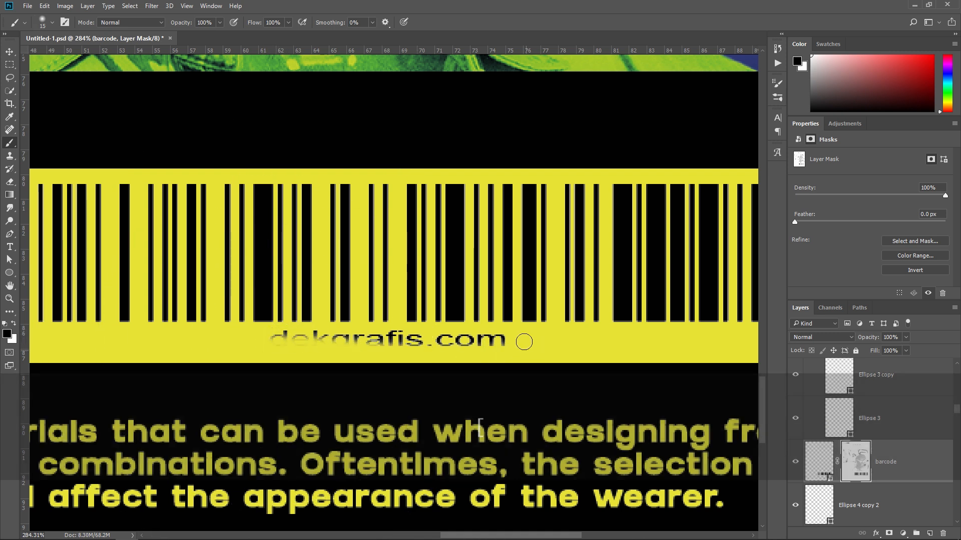
left_click_drag(525, 338, 312, 338)
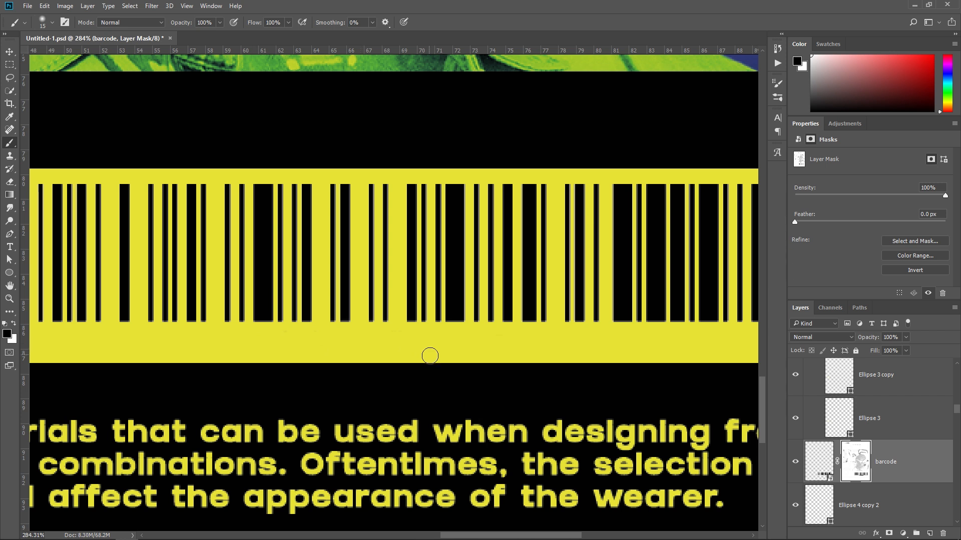
Step: Rasterize the barcode layer and apply its layer mask
key("v")
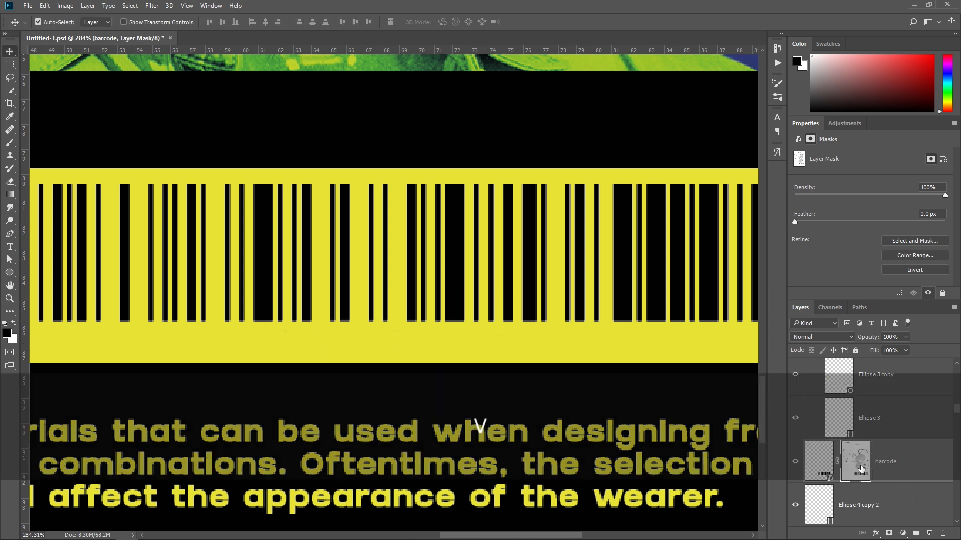
left_click(827, 468)
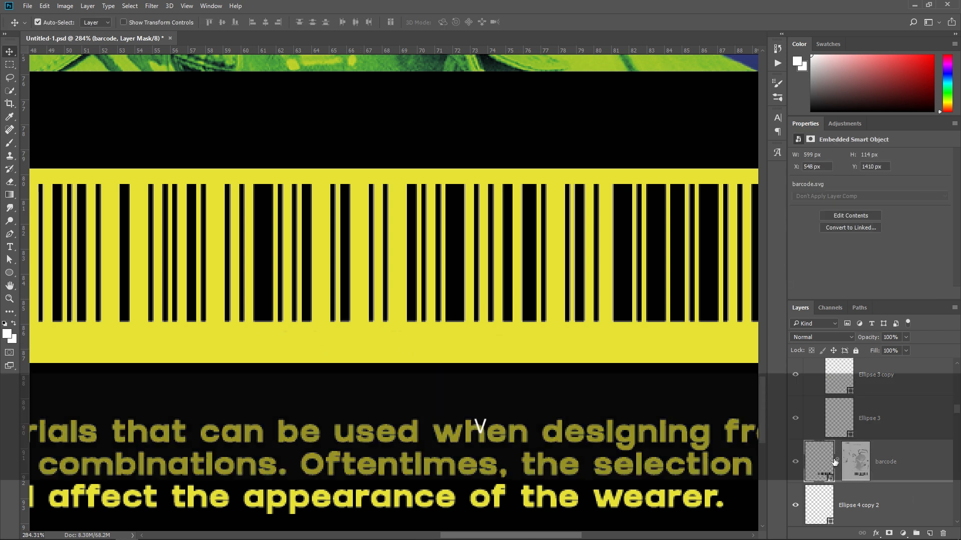
right_click(912, 463)
left_click(783, 226)
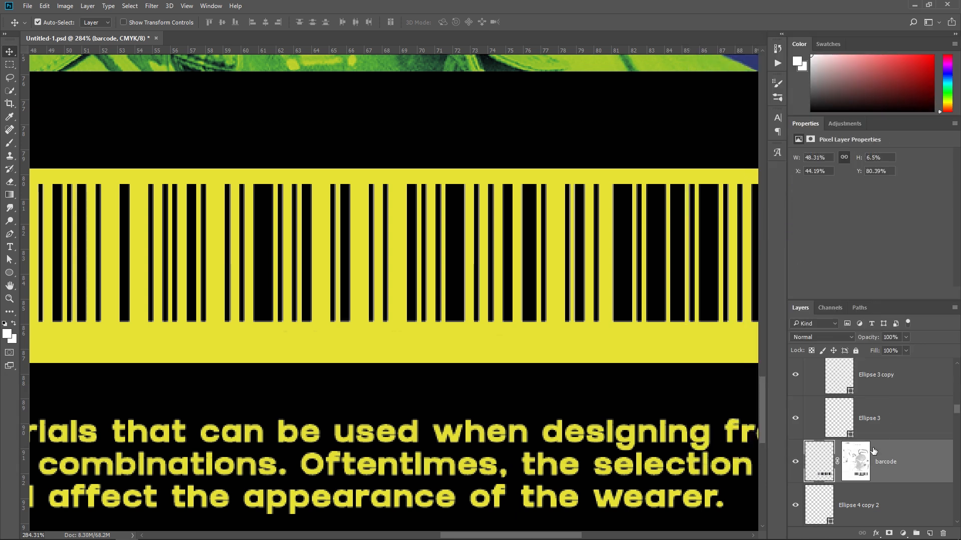
right_click(838, 475)
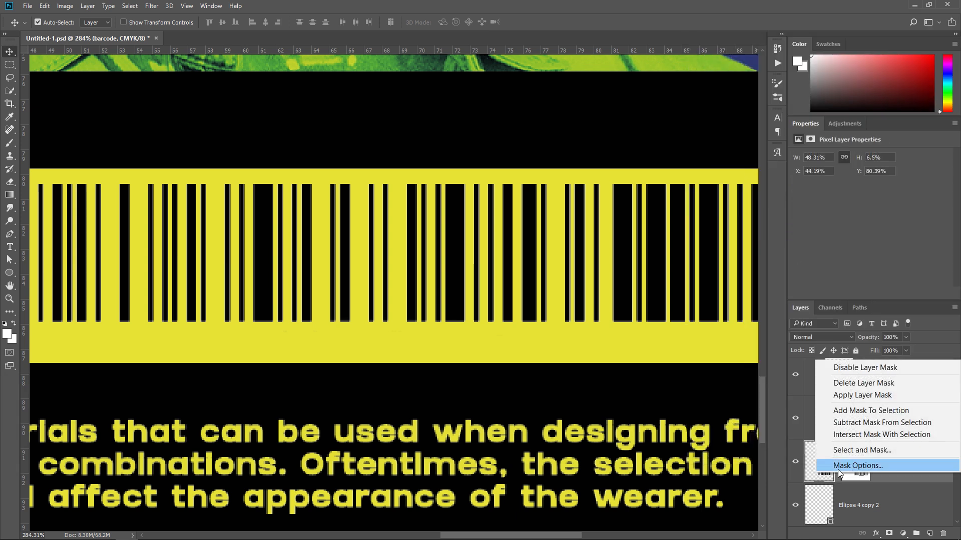
left_click(871, 396)
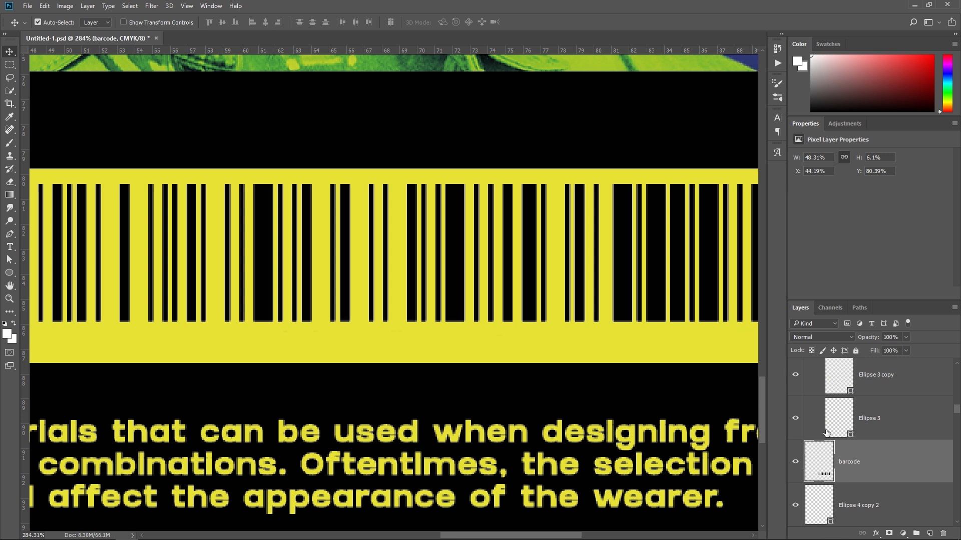
Step: Convert the barcode layer to a smart object and stretch its height to 103.74%, making it 599 × 111 px
right_click(867, 471)
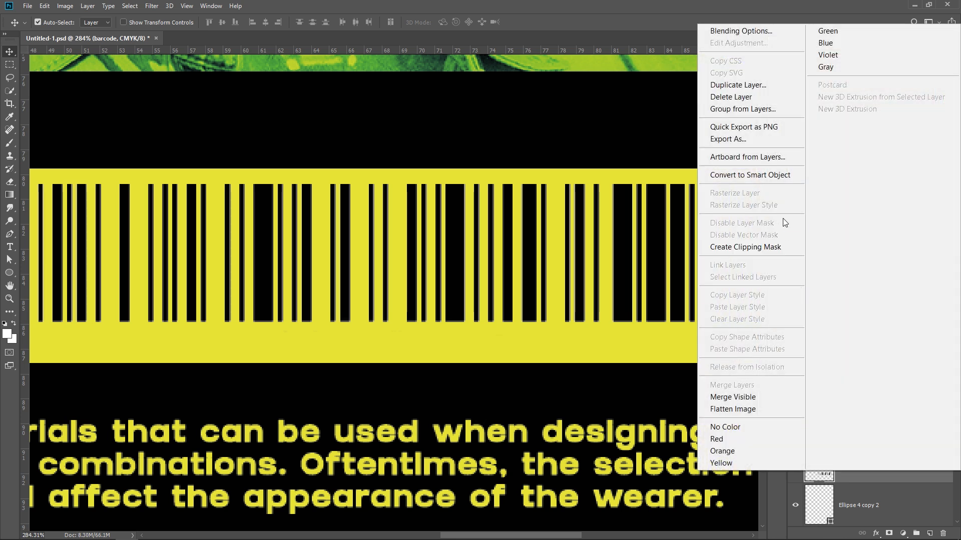
left_click(787, 176)
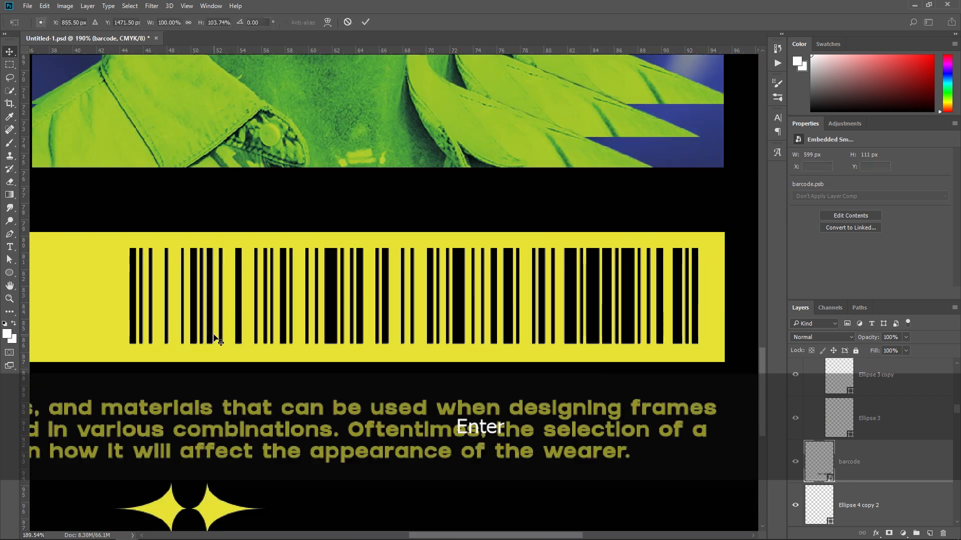
key("Return")
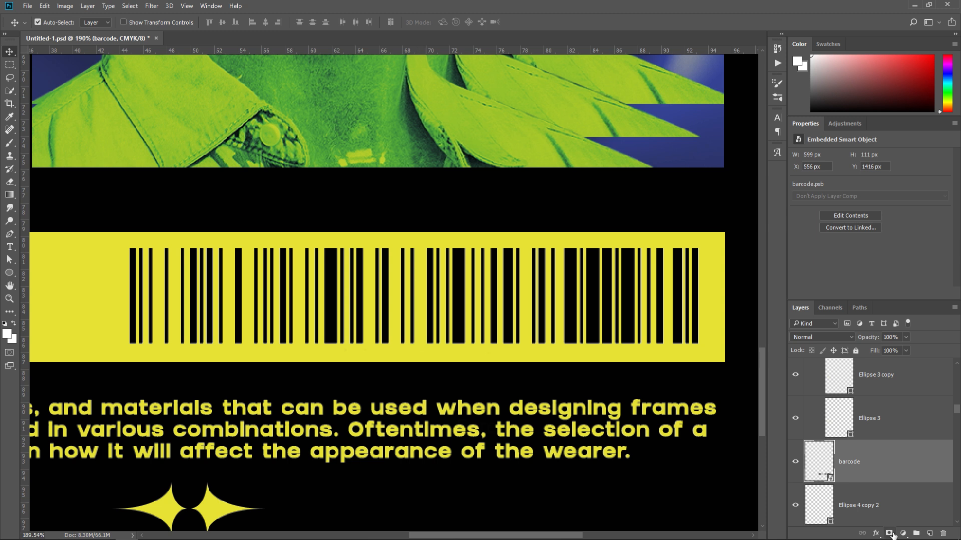
Step: Marquee the first half of the barcode, from the first bar to about its middle, and hide it with an inverted layer mask
key("m")
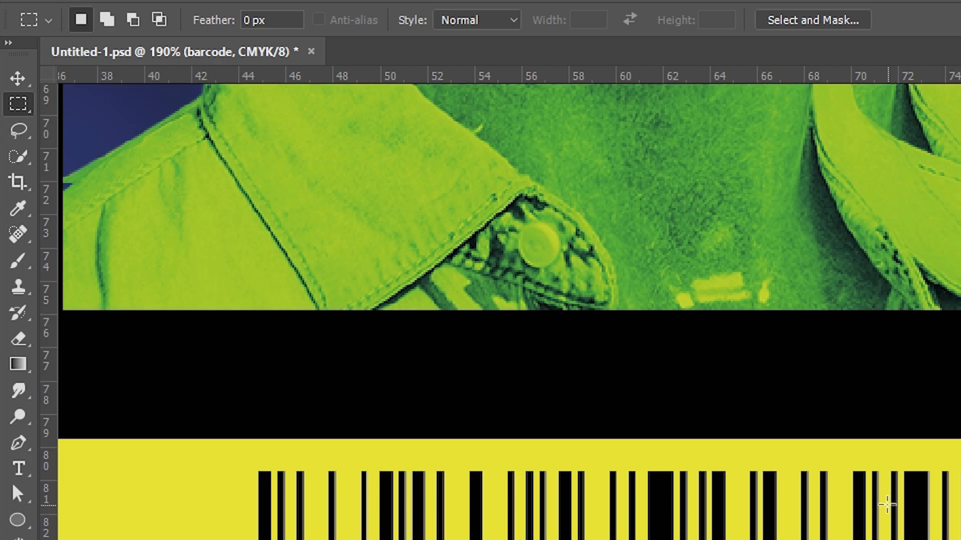
left_click_drag(838, 461, 237, 539)
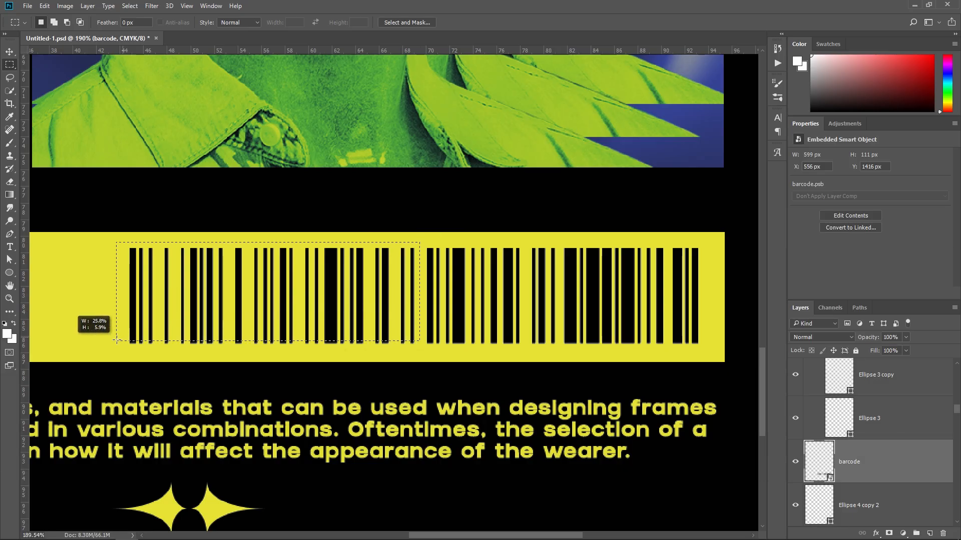
left_click_drag(119, 345, 116, 346)
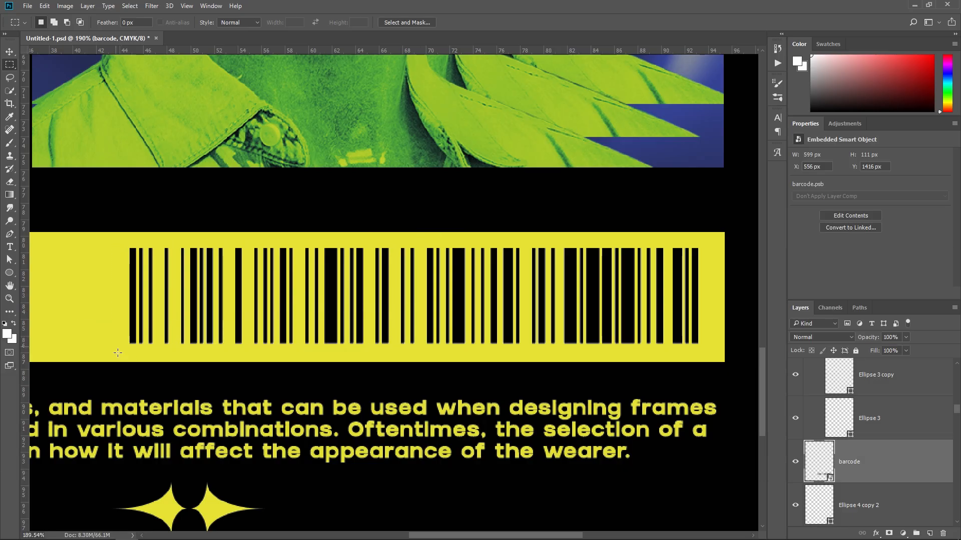
left_click(889, 534, "alt")
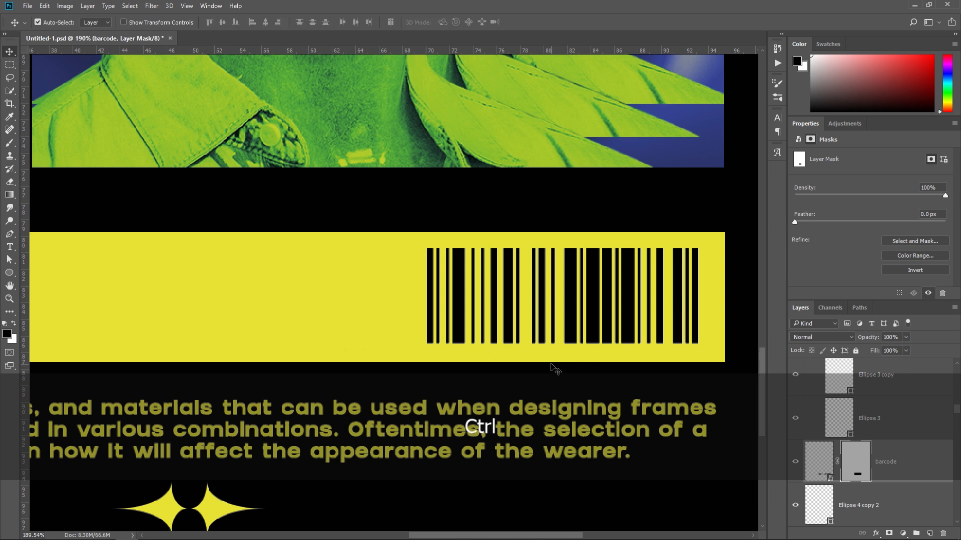
key("ctrl+0")
scroll(400, 513, "up", 4)
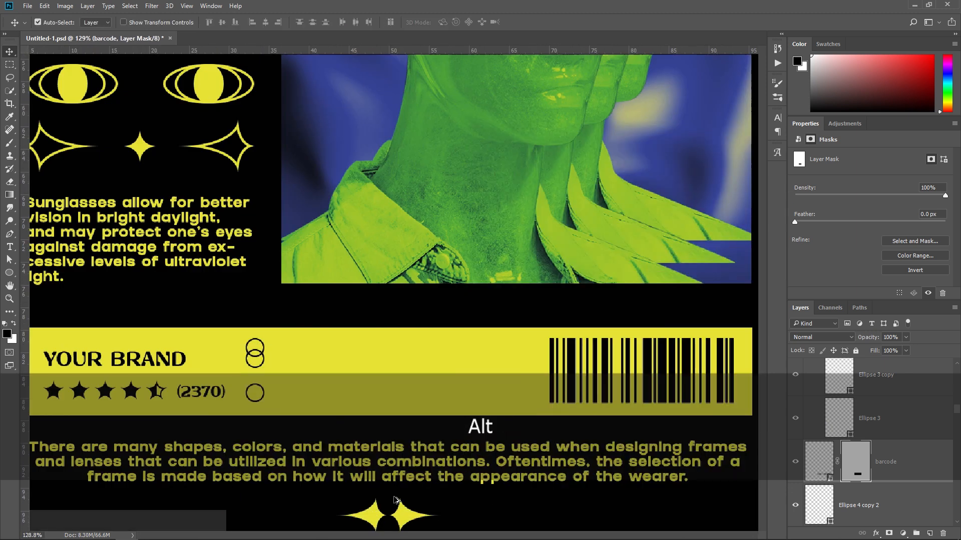
Step: Draw a 405 × 100 px rectangle in the yellow bar between the circles and the barcode
scroll(407, 414, "up", 1)
left_click_drag(400, 417, 425, 412)
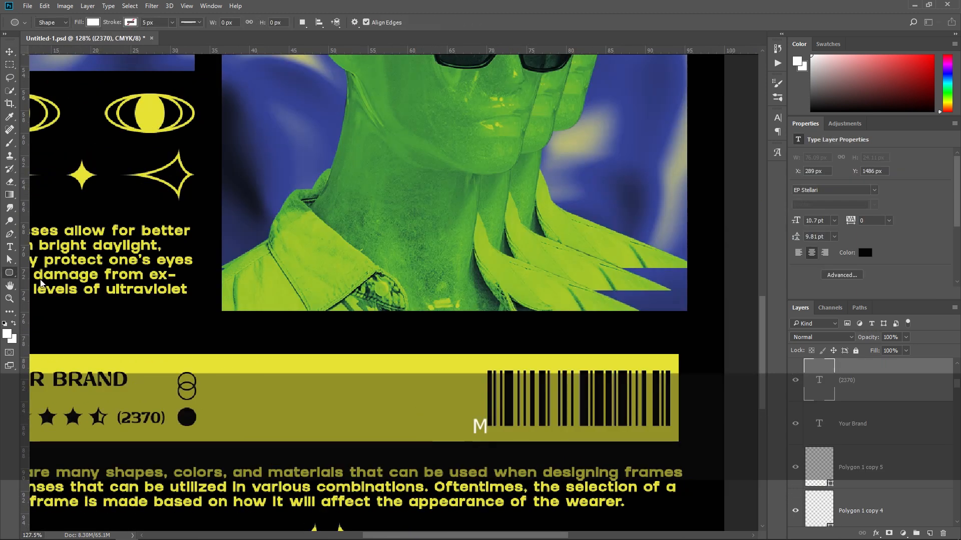
right_click(9, 272)
left_click(56, 285)
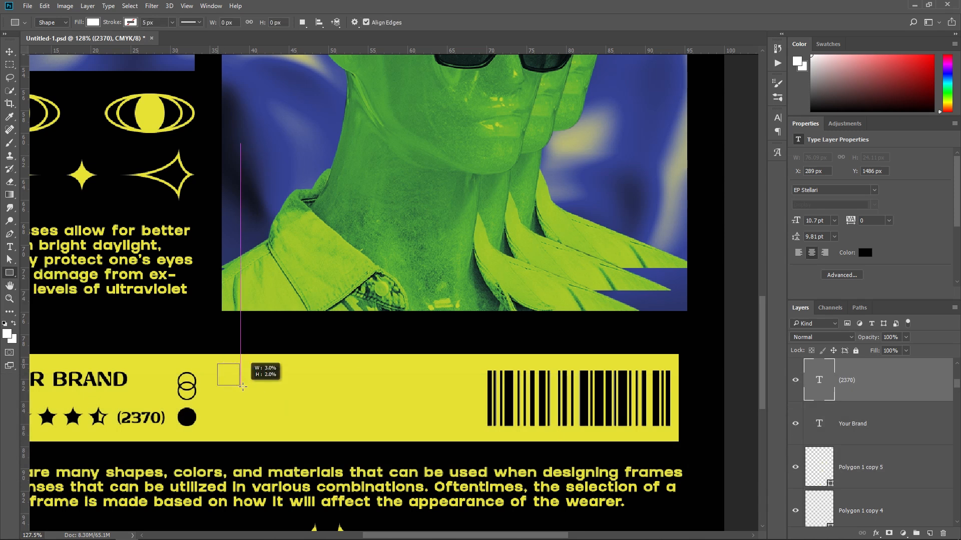
left_click_drag(243, 387, 476, 428)
scroll(382, 407, "up", 2)
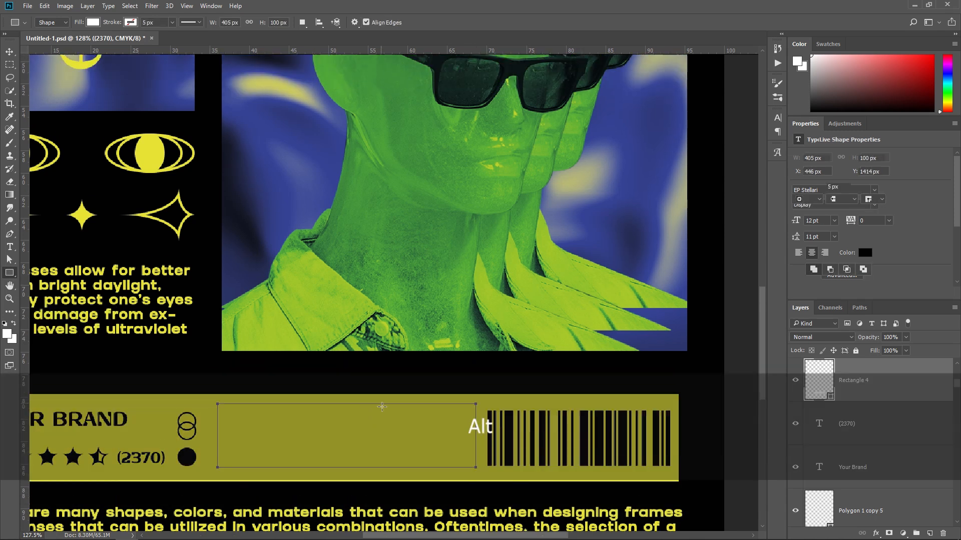
key("v")
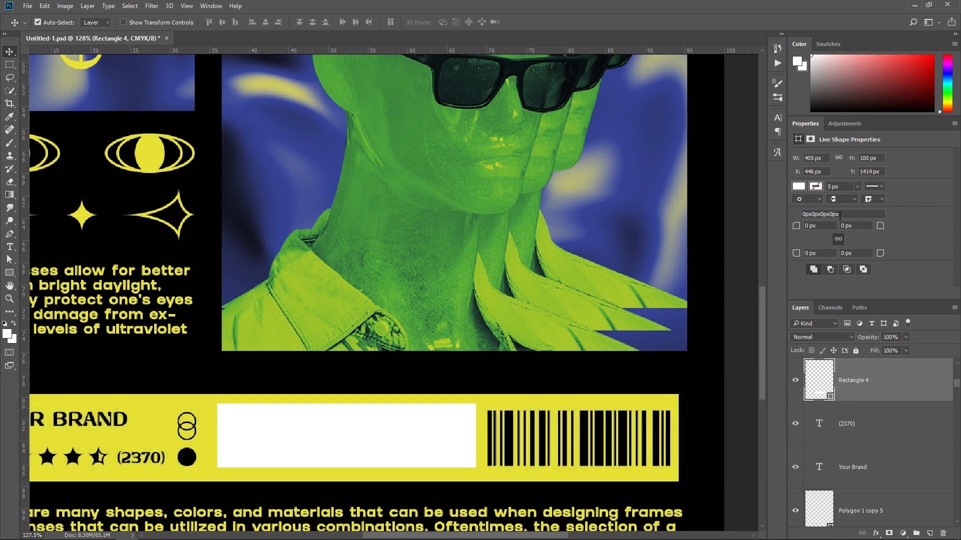
Step: Remove the new rectangle's fill and give it a black 4 px stroke
scroll(757, 103, "up", 1)
left_click_drag(756, 103, 760, 18)
left_click_drag(777, 40, 809, 8)
left_click(800, 4)
scroll(391, 321, "up", 2)
left_click_drag(391, 321, 455, 278)
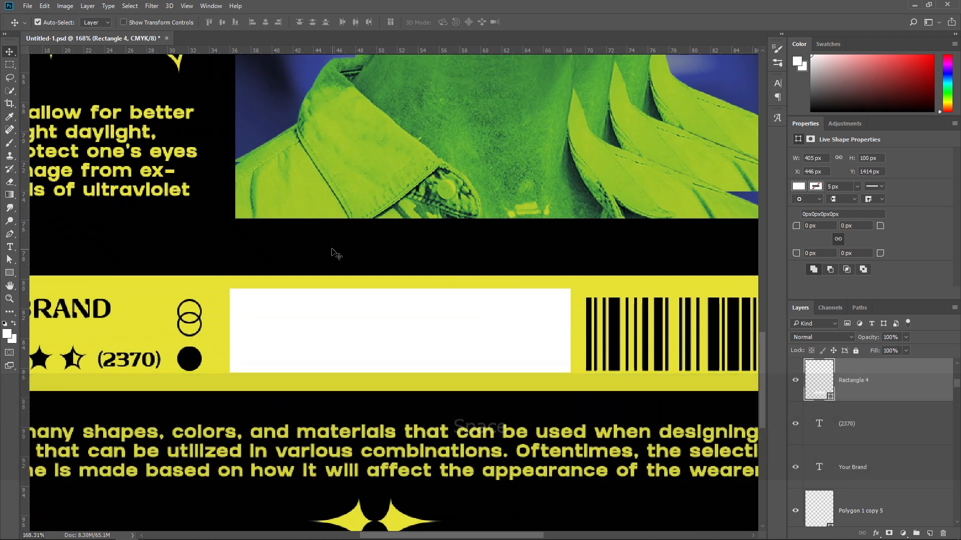
left_click_drag(496, 332, 502, 328)
left_click(798, 186)
left_click(800, 202)
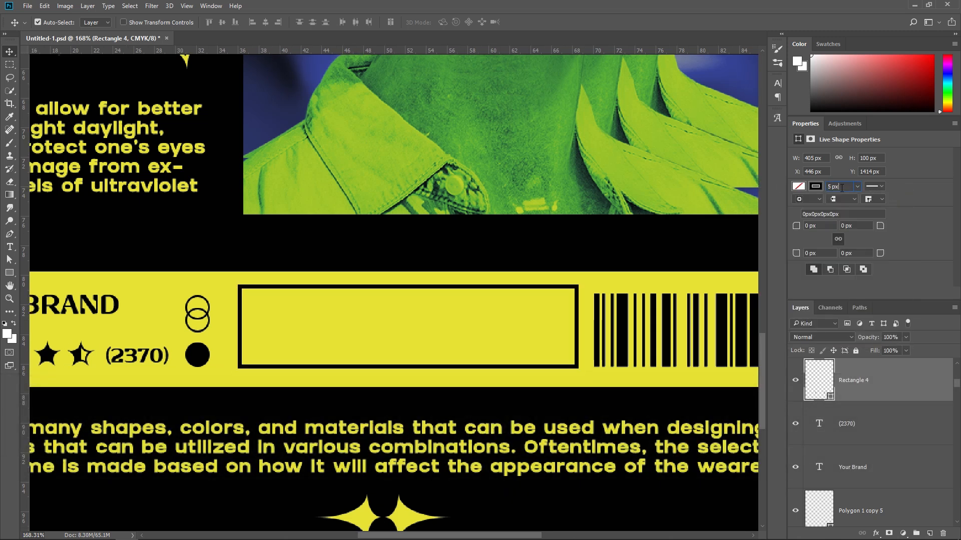
Step: Transform the outlined rectangle to 87% height, matching the barcode, and narrow it slightly on the side facing the circles
key("ctrl+t")
left_click_drag(408, 285, 409, 294)
left_click_drag(408, 369, 409, 368)
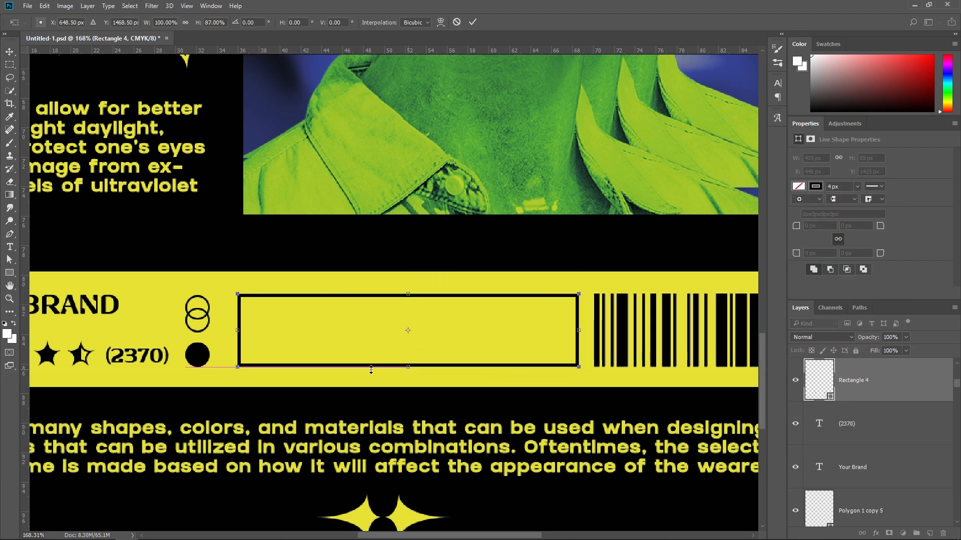
left_click_drag(238, 329, 245, 212)
key("Return")
Step: Add the text "in stock" in EP Stellari Display, 12 pt, and place it inside the outlined rectangle
key("t")
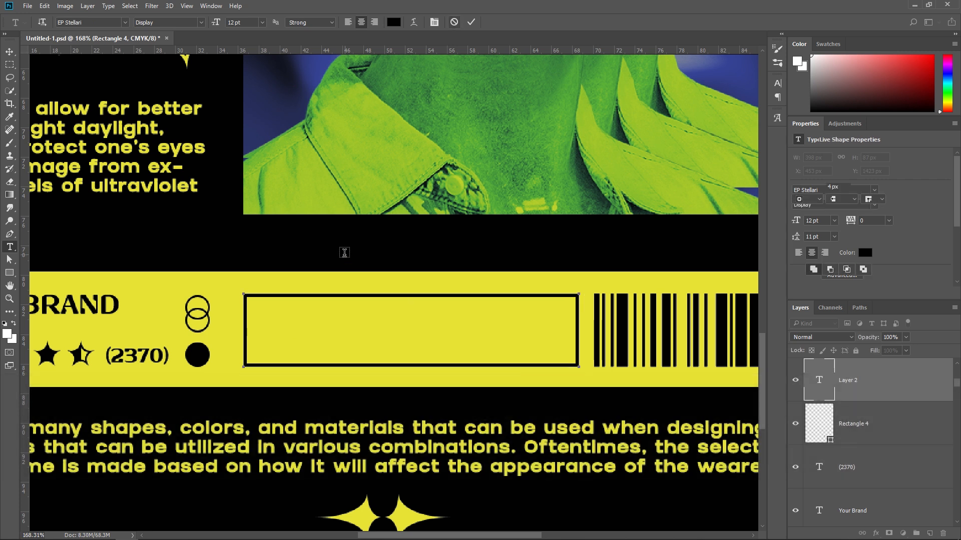
left_click(344, 251)
key("ctrl+a")
left_click(470, 23)
key("ctrl+t")
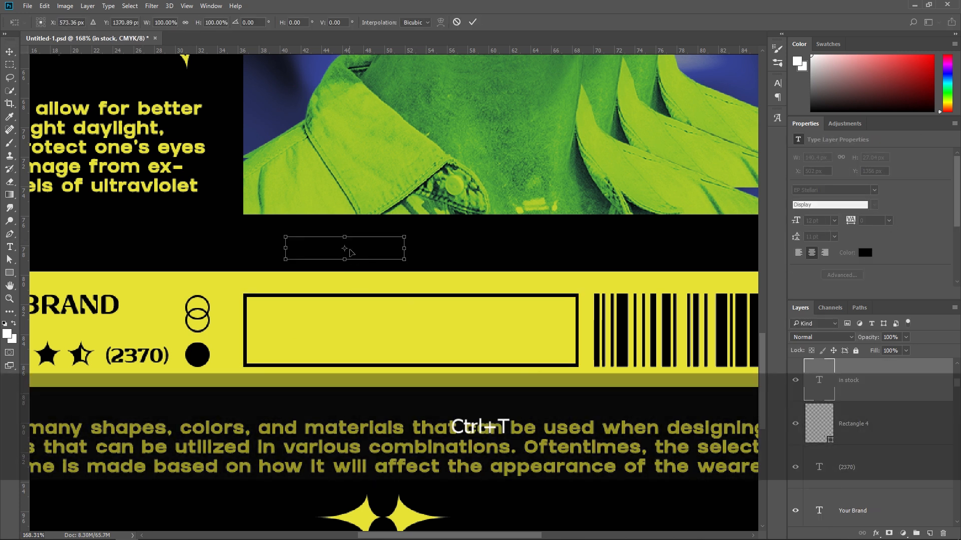
left_click_drag(348, 252, 333, 334)
key("ctrl+z")
left_click_drag(389, 319, 412, 315)
left_click(472, 22)
Step: Duplicate the rectangle outline and transform the copy so its edge divides the frame after the IN STOCK text
scroll(593, 320, "up", 2)
key("ctrl+j")
key("ctrl+t")
left_click_drag(591, 317, 619, 452)
key("Return")
scroll(452, 323, "down", 1)
scroll(452, 323, "down", 1)
Step: Copy the small four-pointed star into the frame's empty section, bring it to the front and fill it black
left_click(198, 104)
key("ctrl+j")
left_click_drag(198, 104, 601, 407)
key("ctrl+shift+bracketright")
left_click_drag(629, 391, 524, 350)
double_click(819, 380)
left_click(749, 371)
left_click(844, 177)
Step: Duplicate the black star twice, line the three up in a touching row, then scale and centre them in their section
key("ctrl+j")
key("ctrl+j")
scroll(521, 378, "up", 6)
left_click(554, 345, "ctrl")
left_click(483, 335, "ctrl+shift")
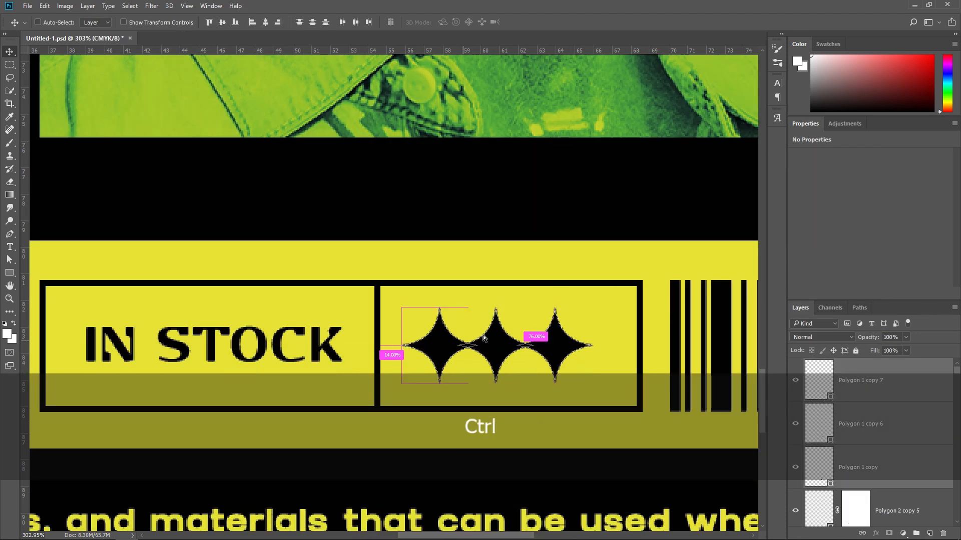
scroll(425, 450, "down", 10)
scroll(453, 468, "up", 8)
key("ctrl+t")
left_click_drag(522, 305, 512, 309)
key("Return")
left_click_drag(425, 287, 585, 233)
left_click_drag(459, 290, 456, 290)
Step: Marquee the barcode bars nearest the IN STOCK frame and paint black on the barcode's mask to hide them
key("ctrl+0")
left_click(581, 413)
scroll(565, 422, "down", 2)
scroll(464, 443, "up", 10)
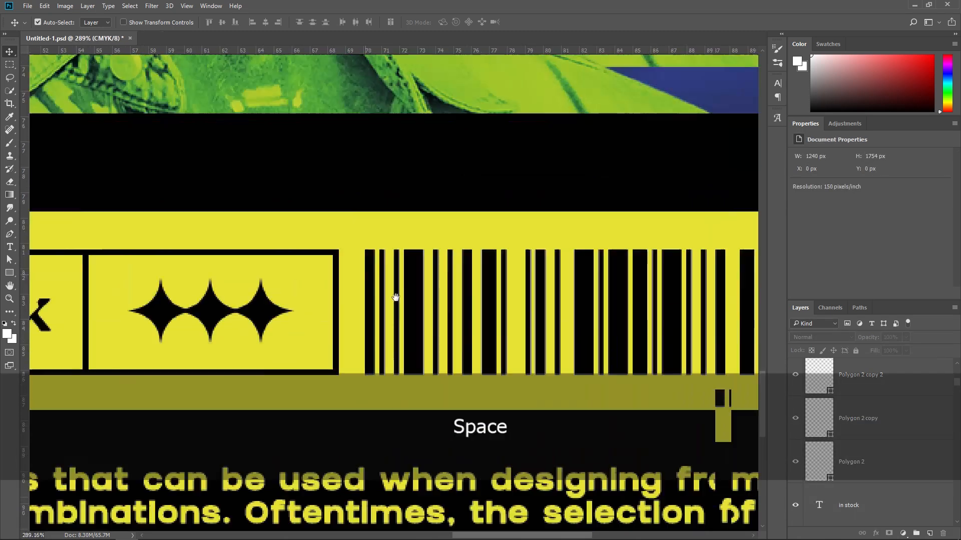
left_click(383, 289)
key("m")
left_click_drag(345, 233, 391, 374)
key("b")
left_click_drag(369, 307, 358, 297)
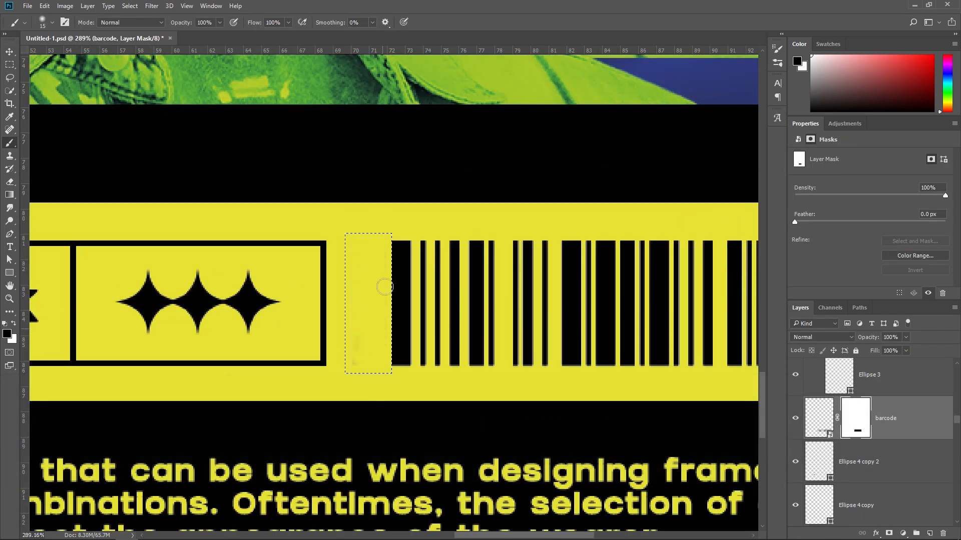
key("ctrl+d")
key("ctrl+0")
key("v")
left_click(611, 451)
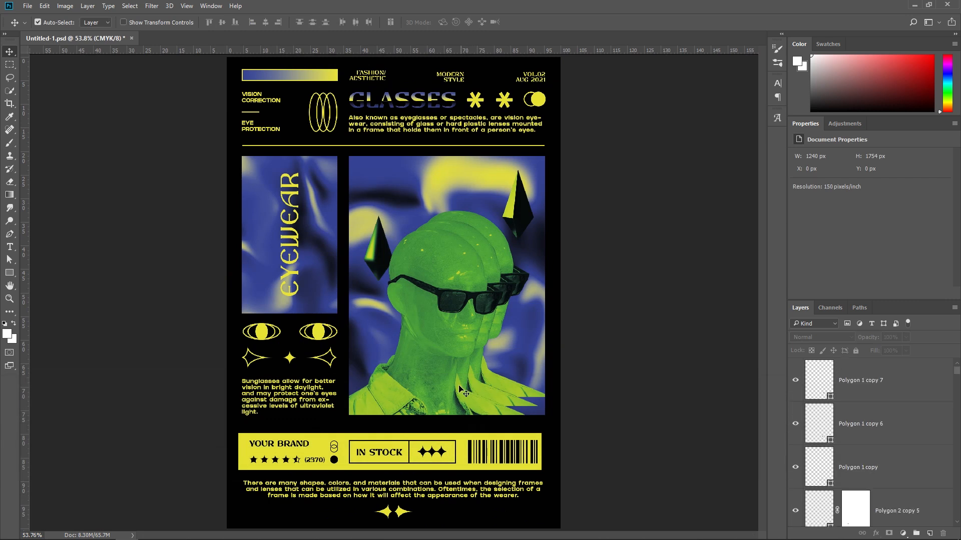
scroll(459, 340, "up", 3)
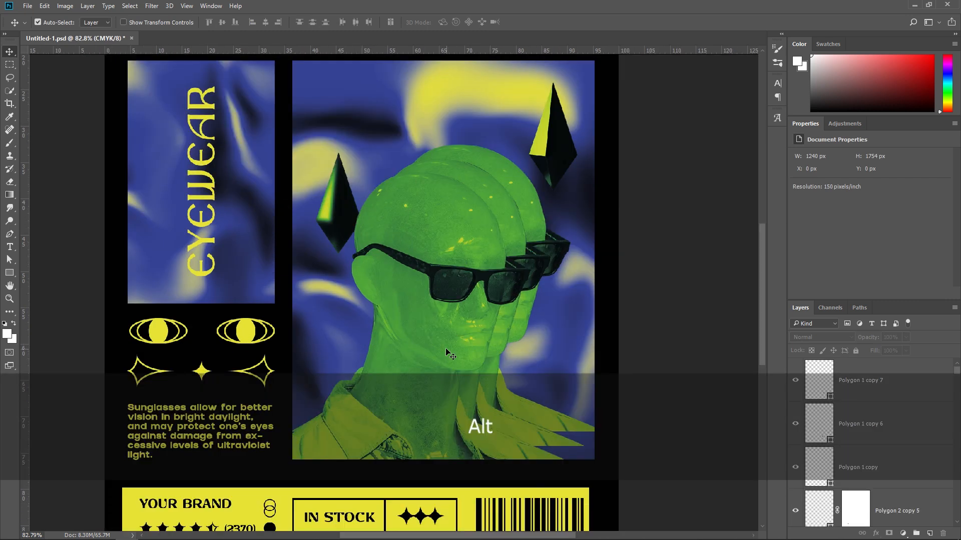
scroll(365, 307, "down", 3)
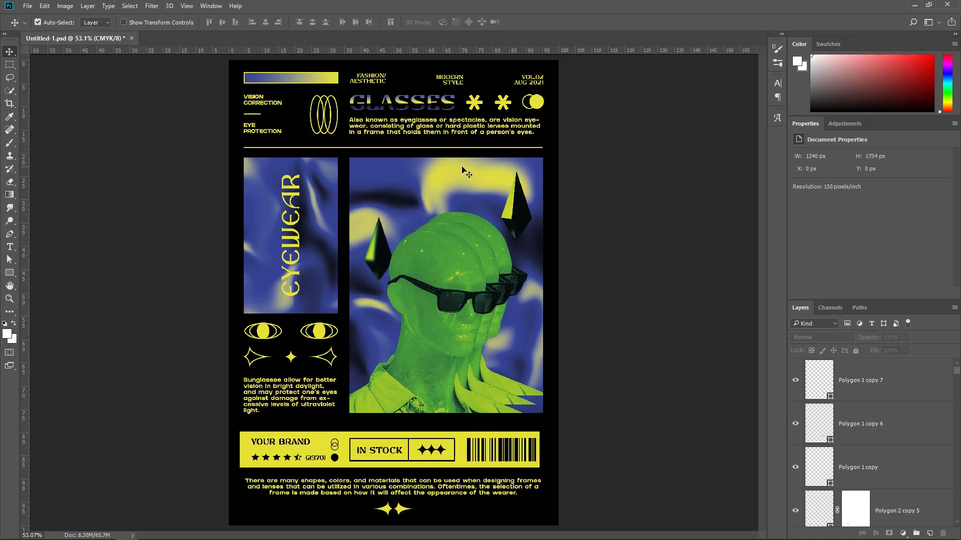
scroll(400, 190, "up", 1)
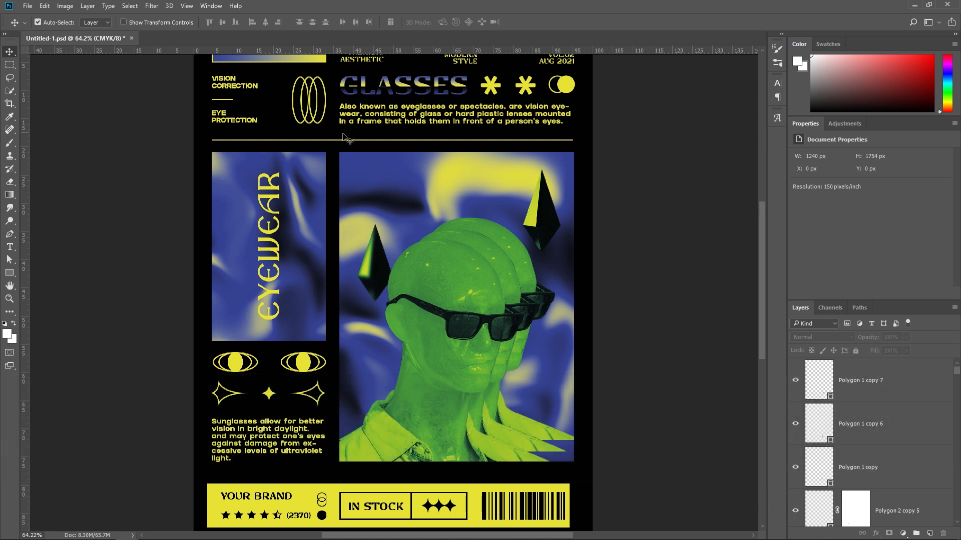
Step: Locate the portrait's layer group and collapse the Kotak Kanan and Kotak Kiri groups
scroll(952, 480, "down", 5)
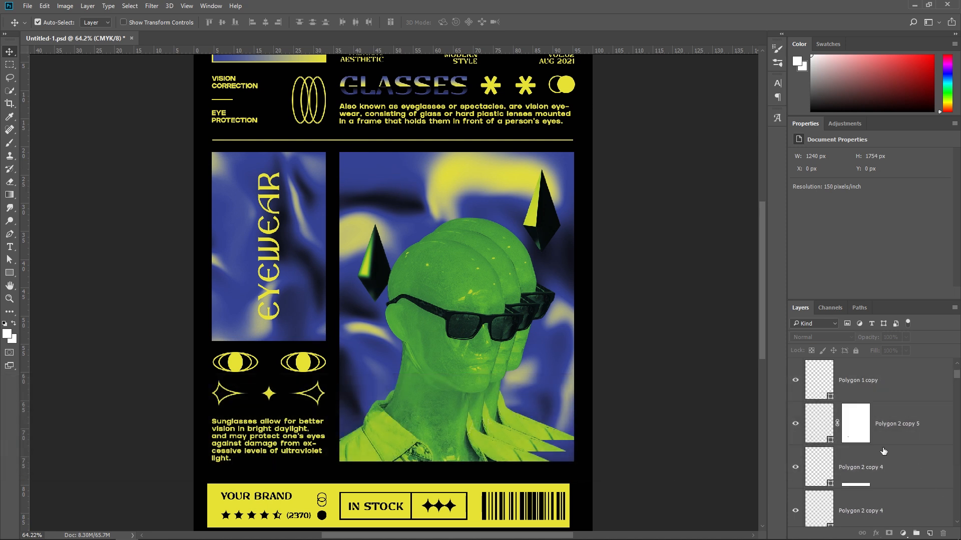
left_click(526, 391)
scroll(863, 487, "up", 3)
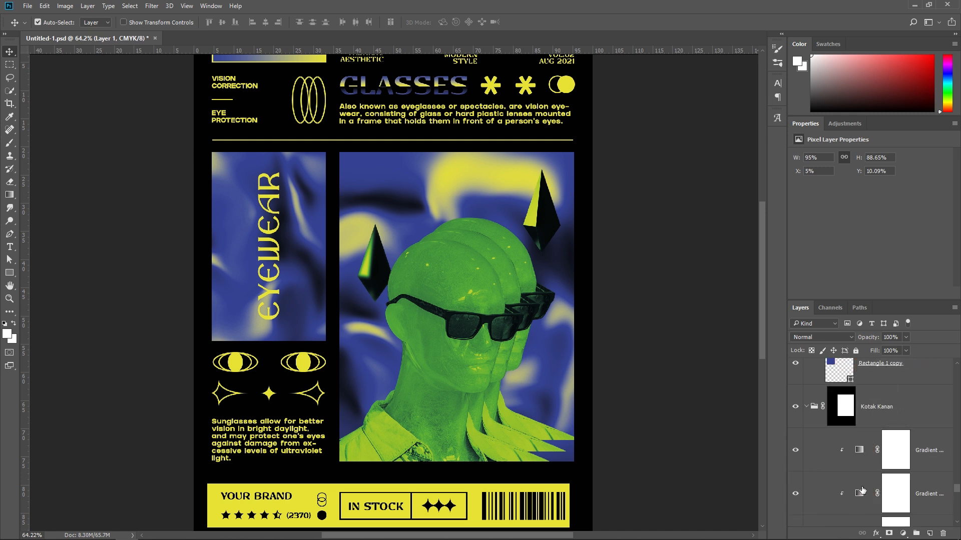
scroll(863, 487, "up", 3)
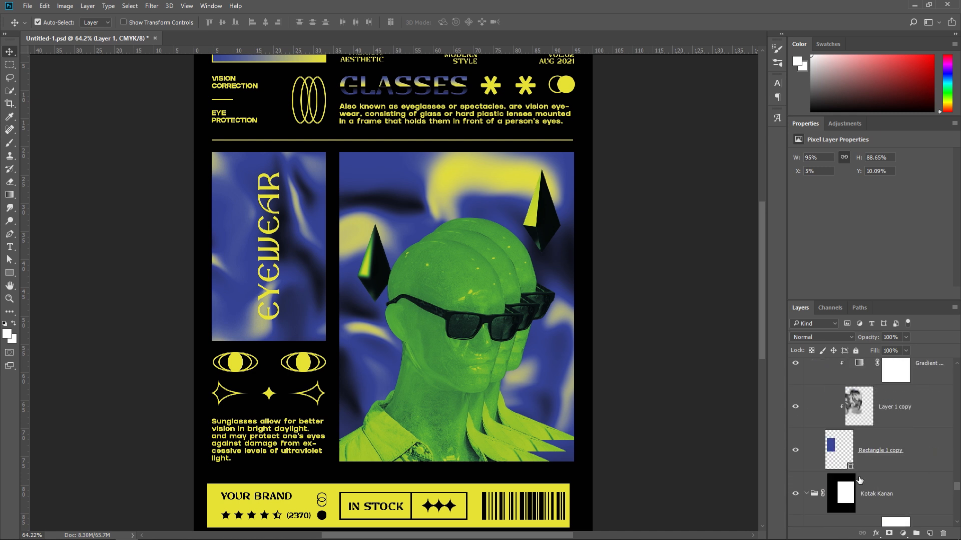
left_click(806, 496)
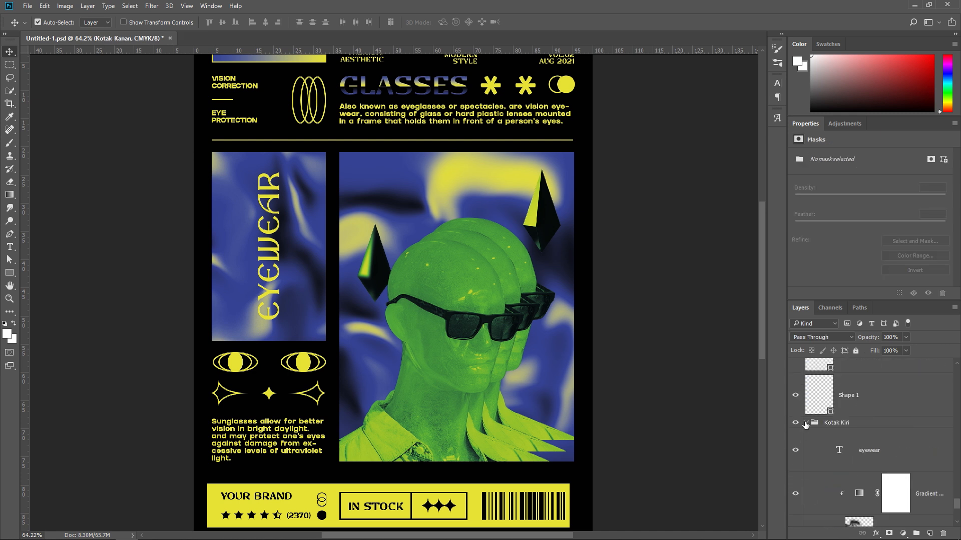
left_click(806, 423)
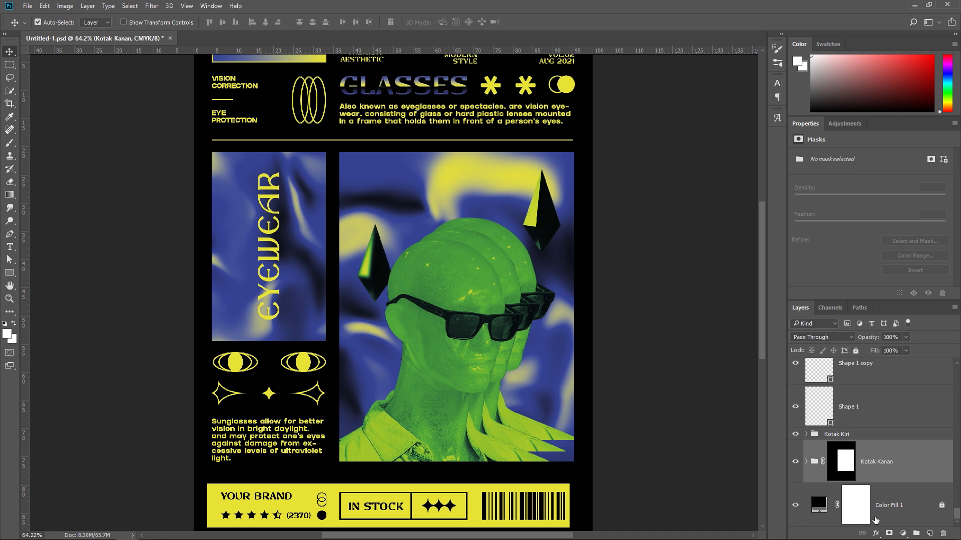
Step: Add a yellow 4 px outside Stroke to the Kotak Kanan group
left_click(874, 533)
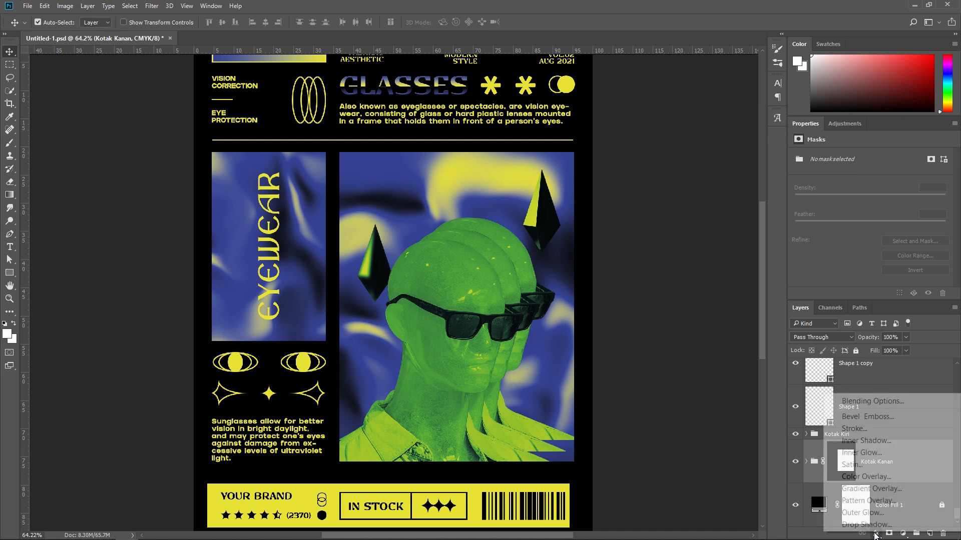
left_click(907, 430)
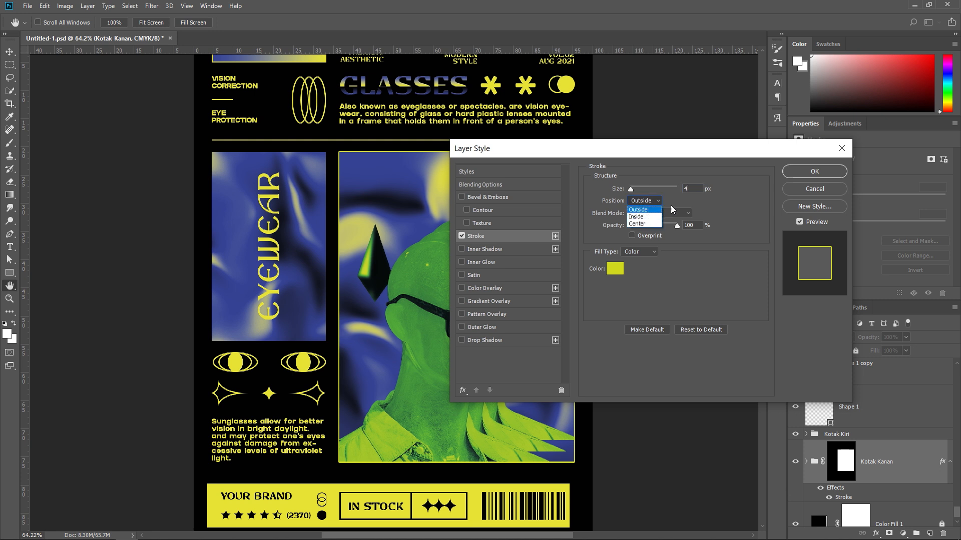
left_click(703, 209)
left_click(814, 172)
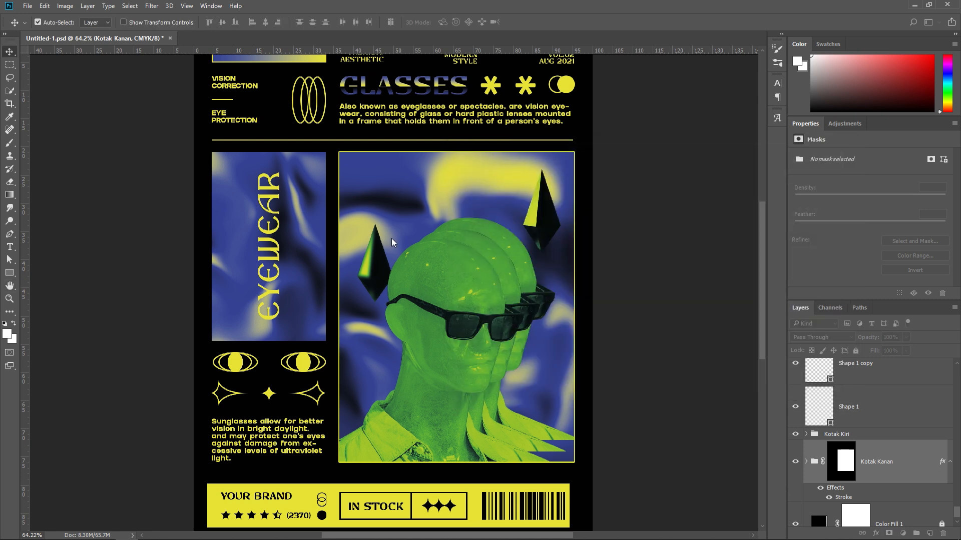
Step: Collapse the Kotak Kiri group, give it a yellow 4 px outside Stroke and deselect it
left_click(315, 267)
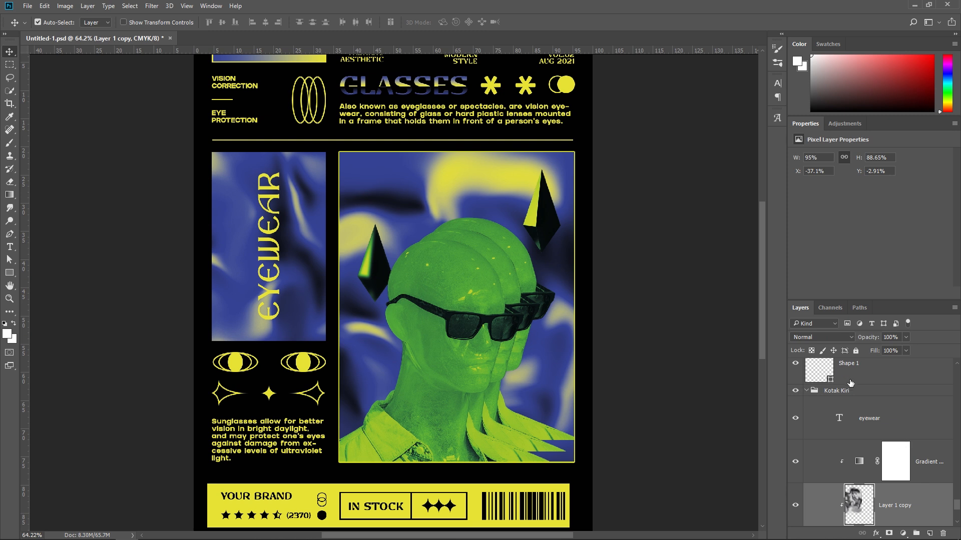
left_click(847, 394)
left_click(806, 391)
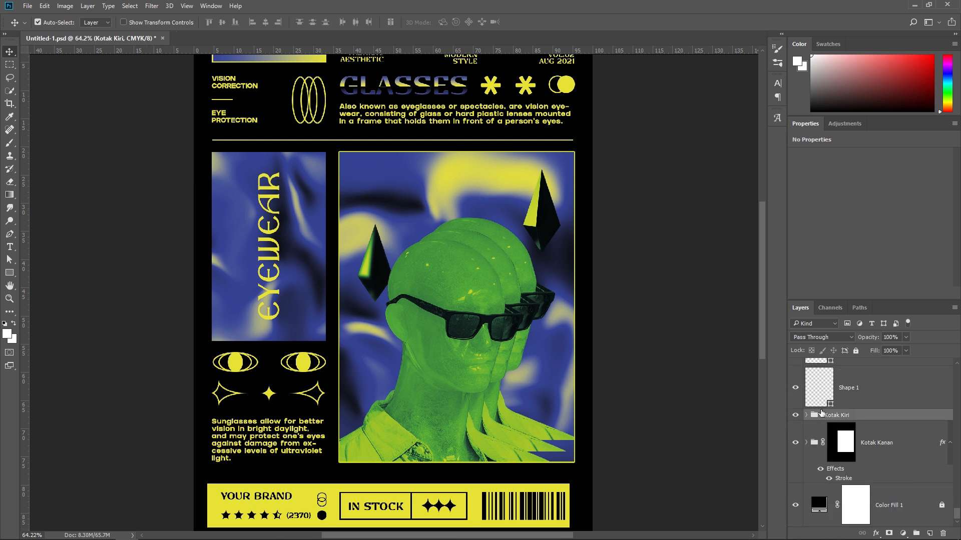
left_click(876, 534)
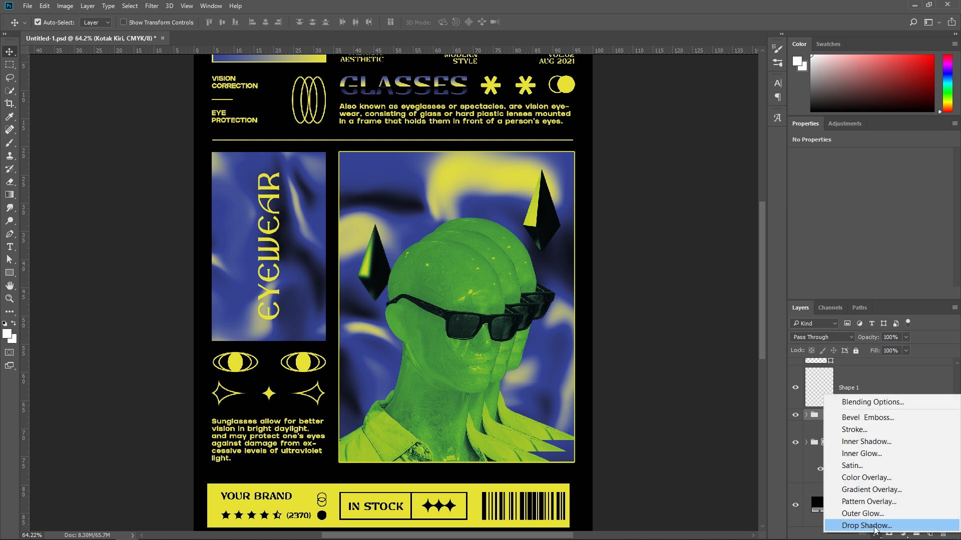
left_click(861, 430)
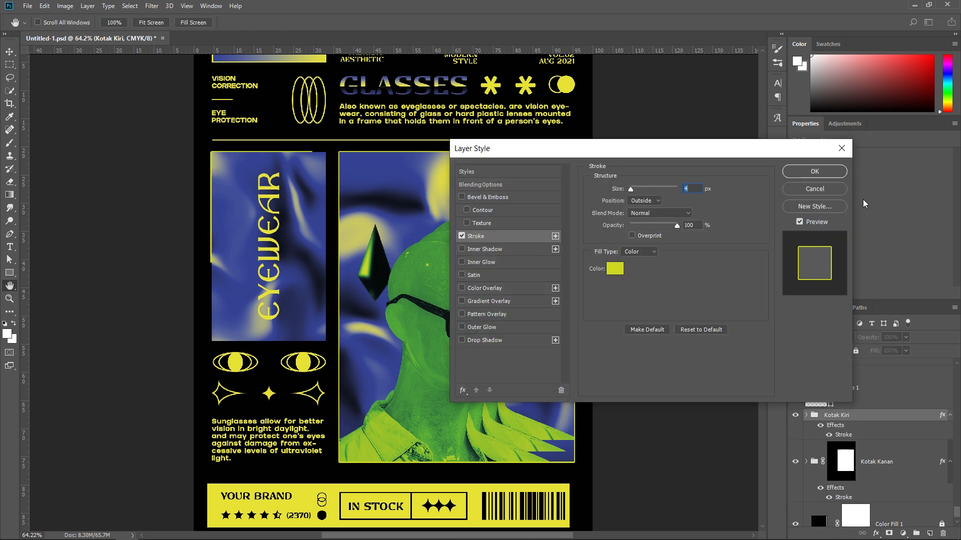
left_click(815, 172)
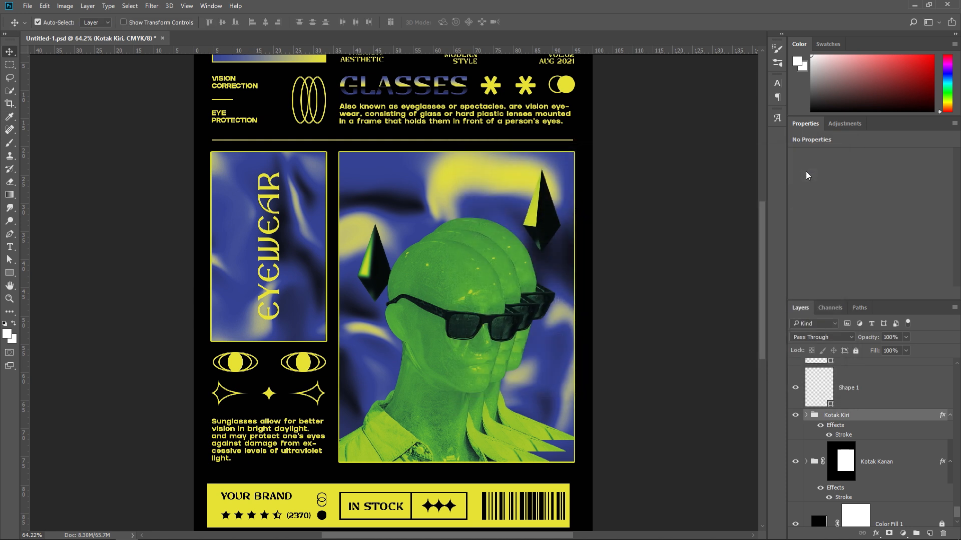
key("ctrl+0")
left_click(677, 181)
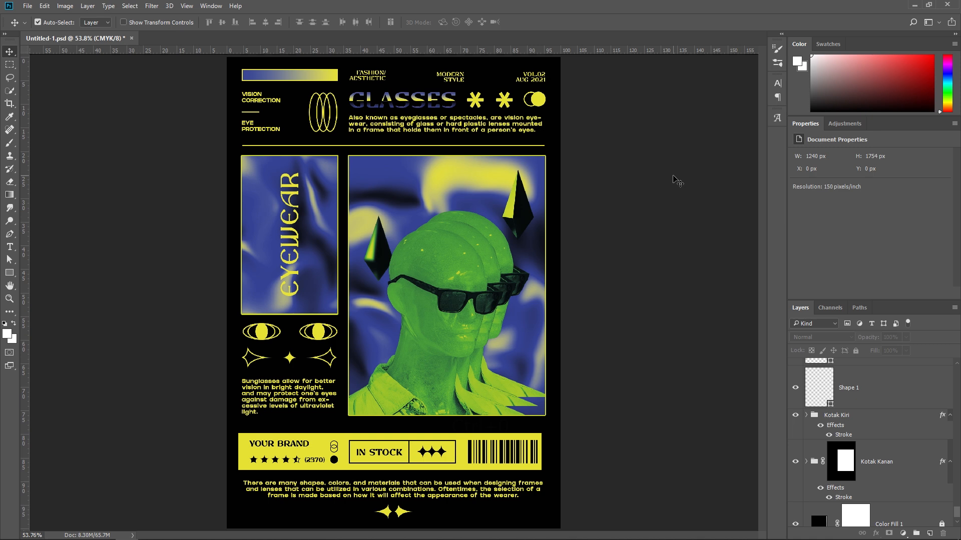
Step: Free-transform the rectangle behind the EYEWEAR panel to refine its fit, and nudge the EYEWEAR lettering slightly
key("alt")
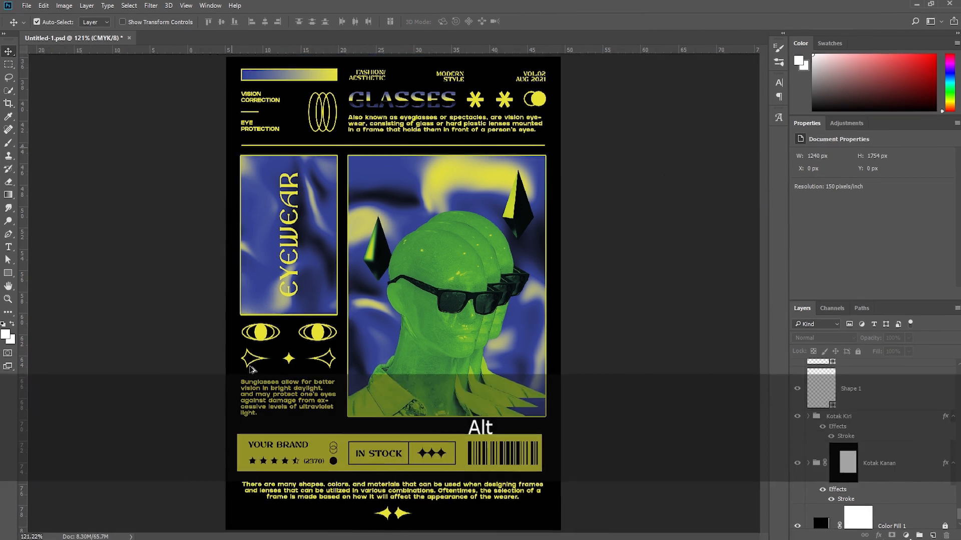
key("ctrl+0")
scroll(255, 346, "up", 10)
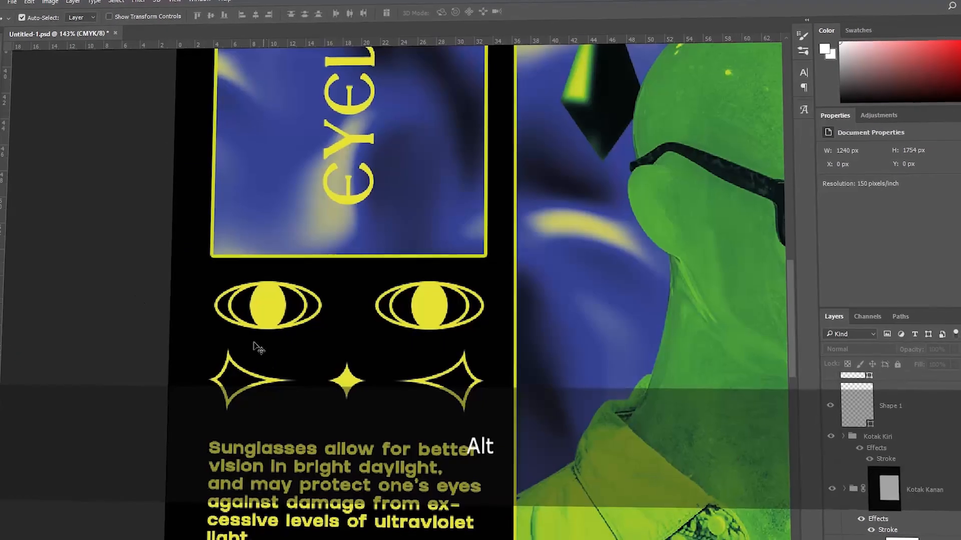
left_click(425, 334)
scroll(854, 421, "down", 2)
left_click(872, 475)
scroll(873, 478, "up", 4)
left_click(876, 523)
key("ctrl+t")
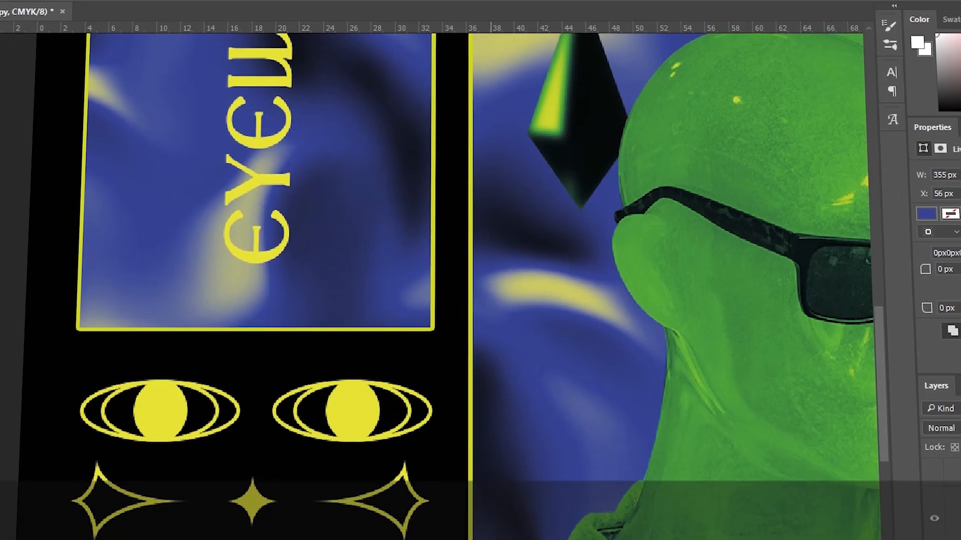
key("ctrl+t")
key("Return")
key("ctrl+0")
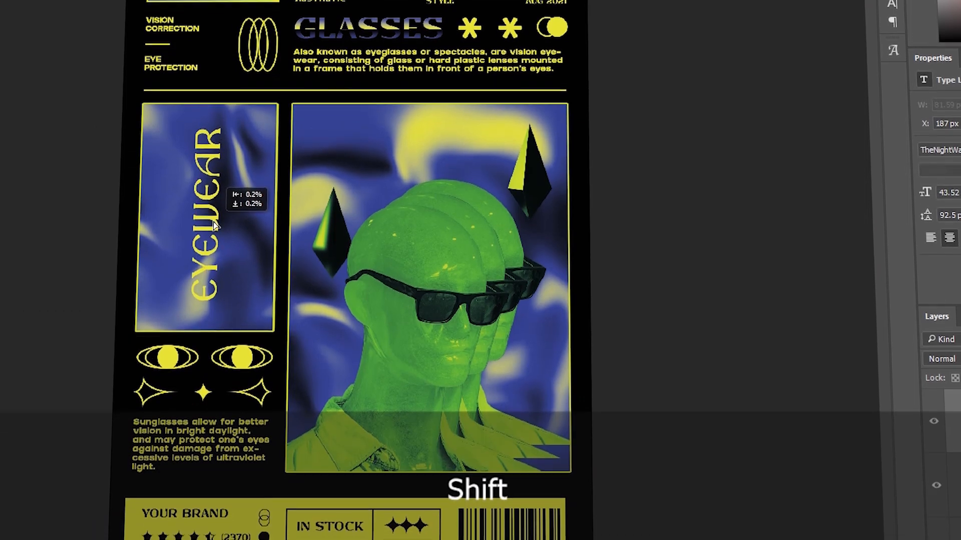
Step: Show the guides and shift the yellow brand bar about 1% to the right to line up with the outer margin guides
scroll(102, 439, "down", 2)
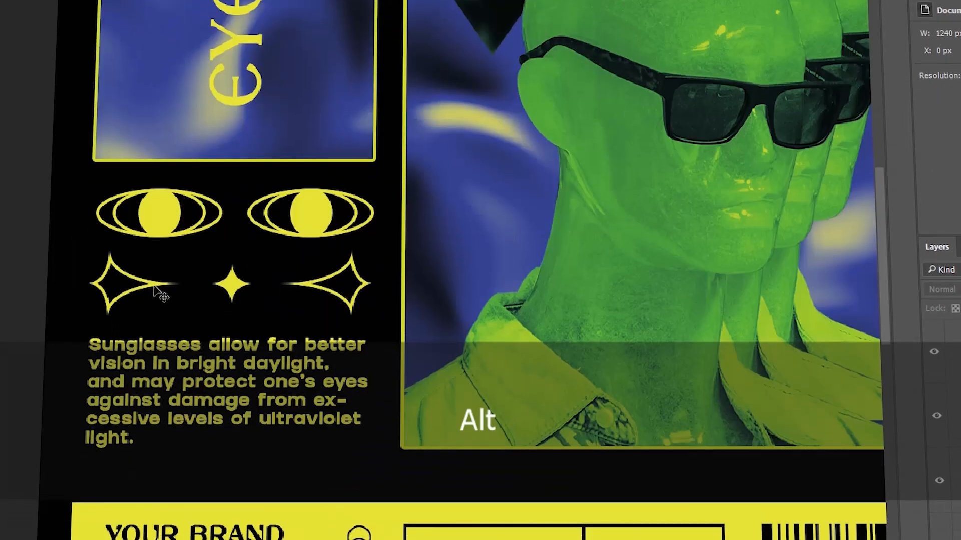
key("ctrl+semicolon")
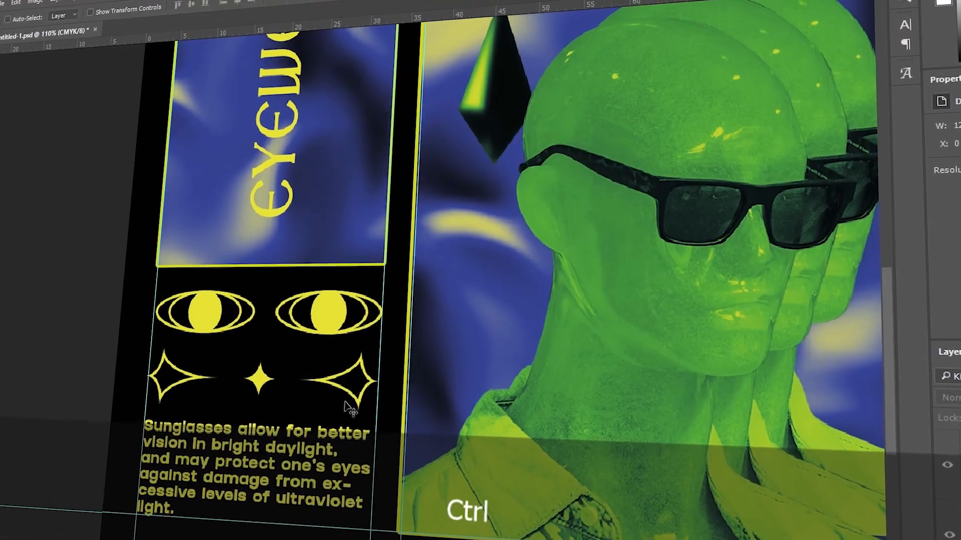
scroll(349, 406, "down", 4)
left_click_drag(415, 500, 403, 334)
scroll(250, 323, "up", 1)
left_click_drag(175, 343, 185, 345)
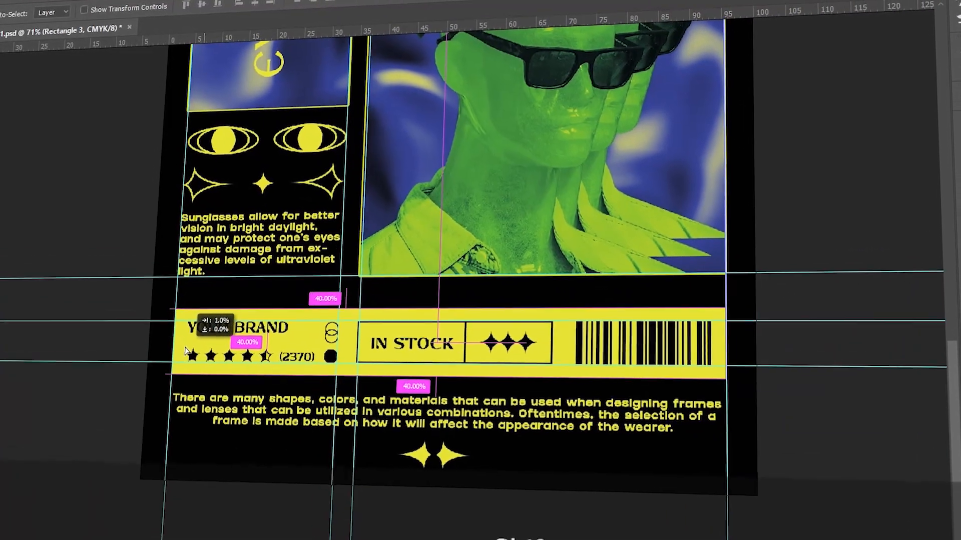
Step: Select both yellow stars beneath the closing paragraph, scale them down slightly and centre the pair under the text
left_click(438, 447)
left_click(412, 446, "shift")
scroll(443, 452, "up", 6)
key("ctrl+t")
left_click_drag(531, 429, 516, 436)
key("Return")
left_click_drag(487, 468, 494, 469)
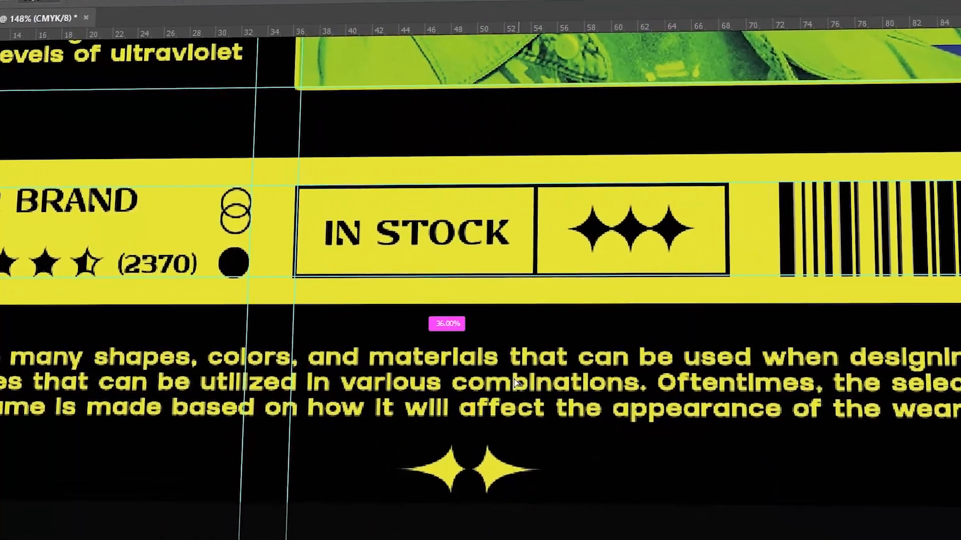
Step: Select two neighbouring elements of the star rating row in the yellow brand bar
scroll(482, 470, "down", 4)
left_click(230, 346)
left_click(257, 346, "shift")
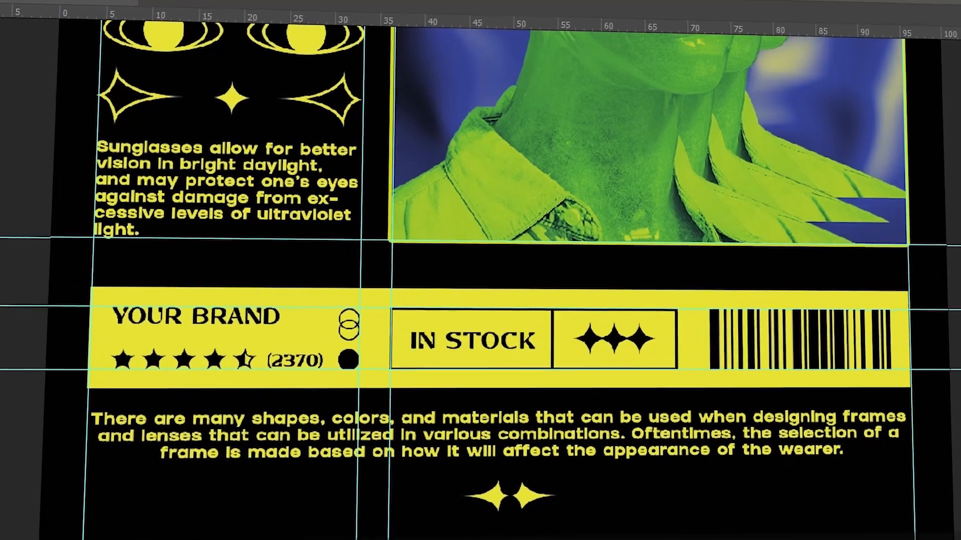